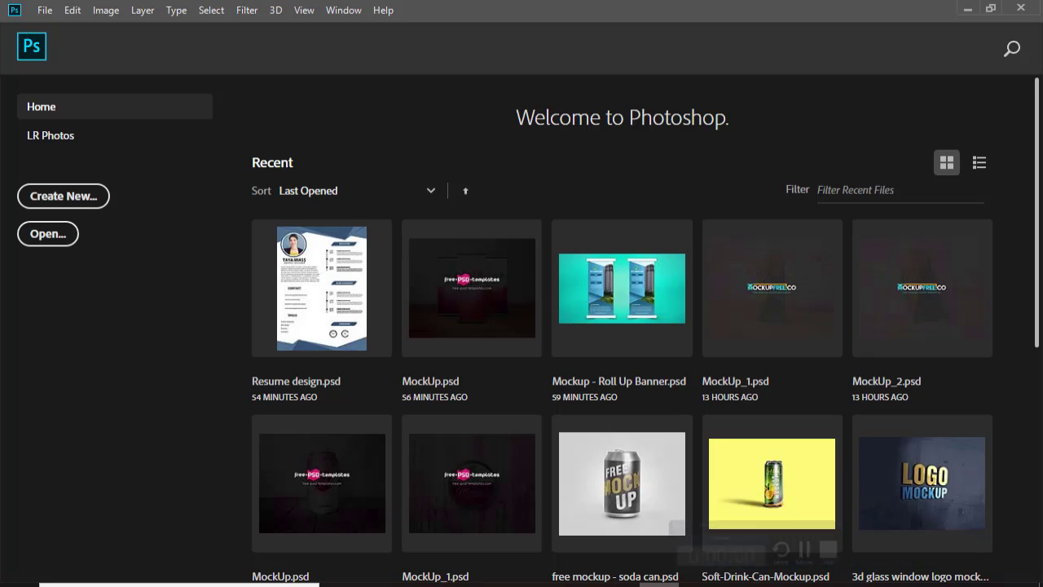
- Start a new document named 'Roll up banner design', keeping 36 × 72 in at 300 ppi
{"action": "key", "text": "ctrl+n"}
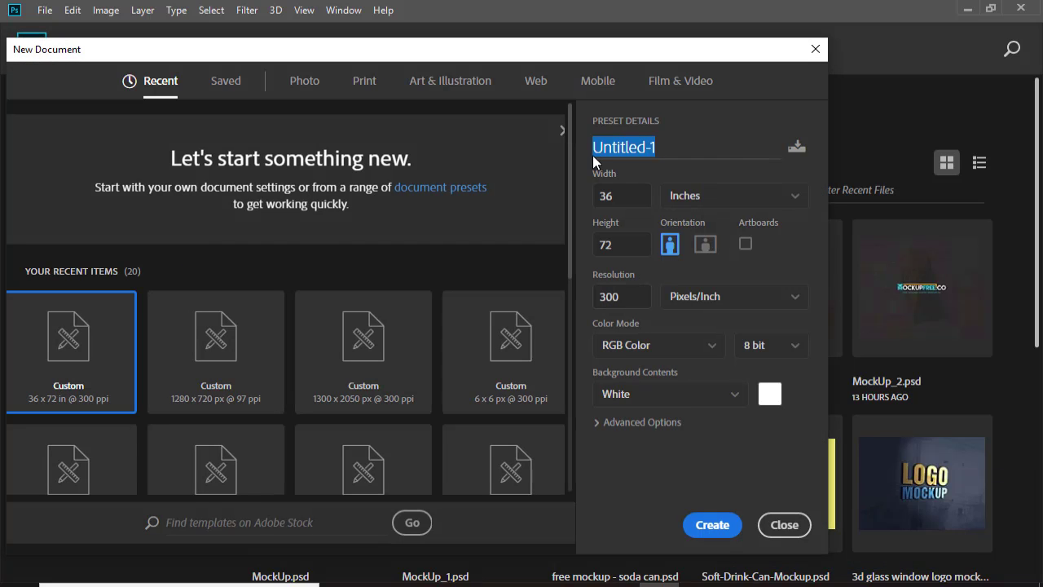
{"action": "type", "text": "Roll up bann"}
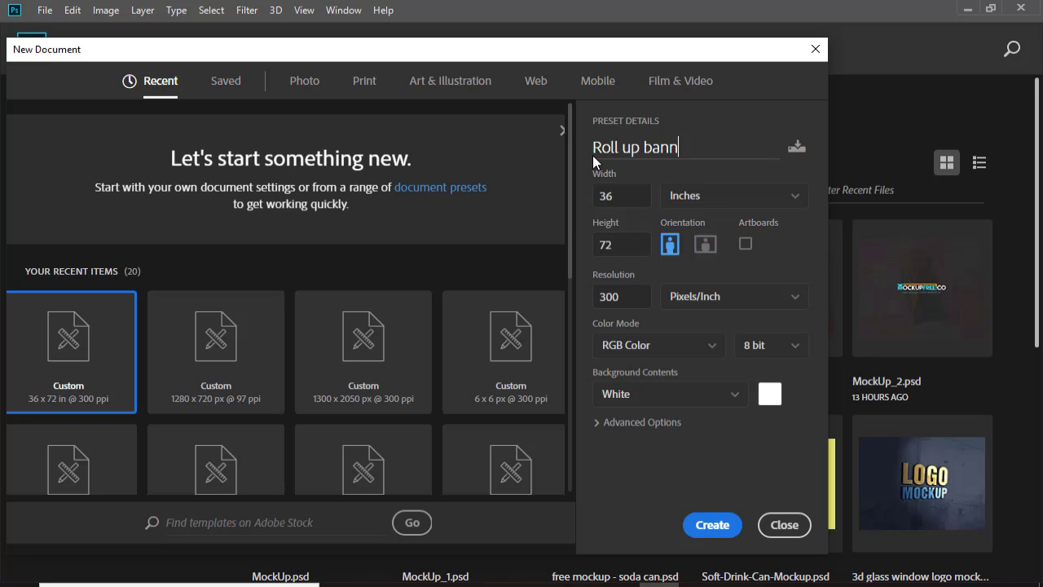
{"action": "type", "text": "er ed"}
{"action": "key", "text": "BackSpace"}
{"action": "key", "text": "BackSpace"}
{"action": "type", "text": "design"}
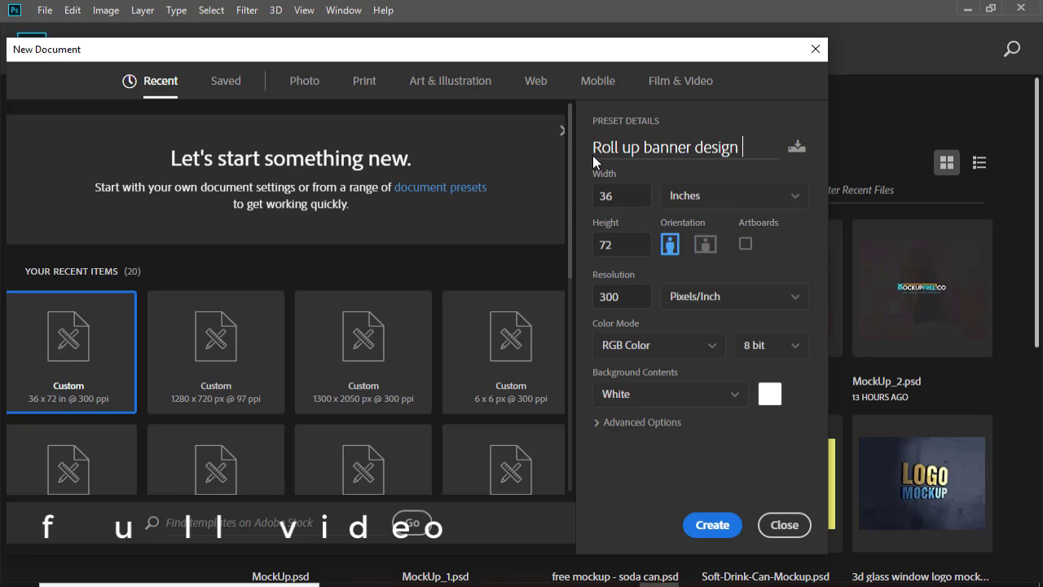
{"action": "key", "text": "Tab"}
{"action": "key", "text": "Tab"}
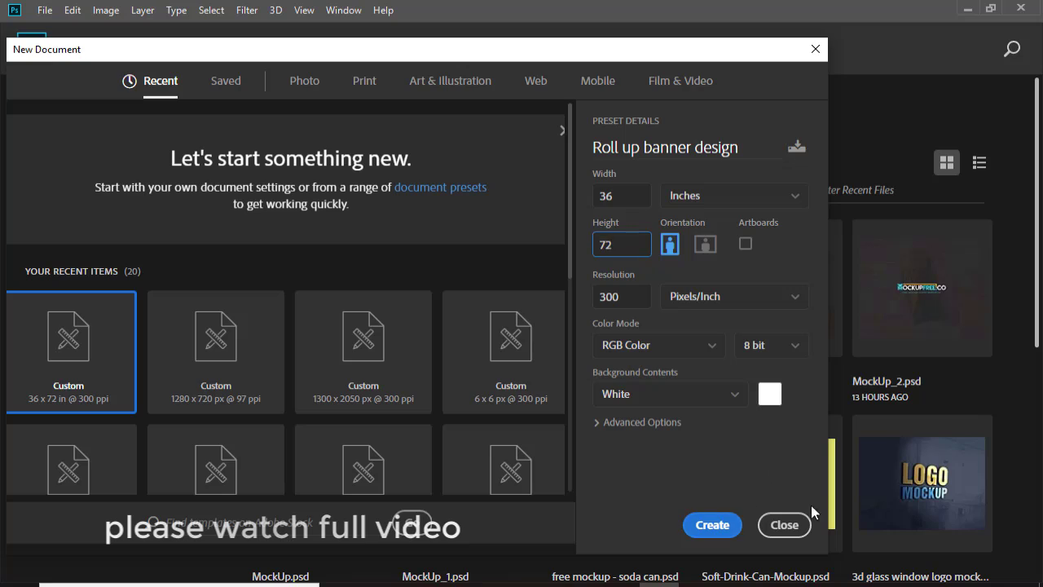
{"action": "key", "text": "Return"}
- Create the document and draw a tall rectangle over most of the canvas
{"action": "left_click", "coordinate": [920, 346]}
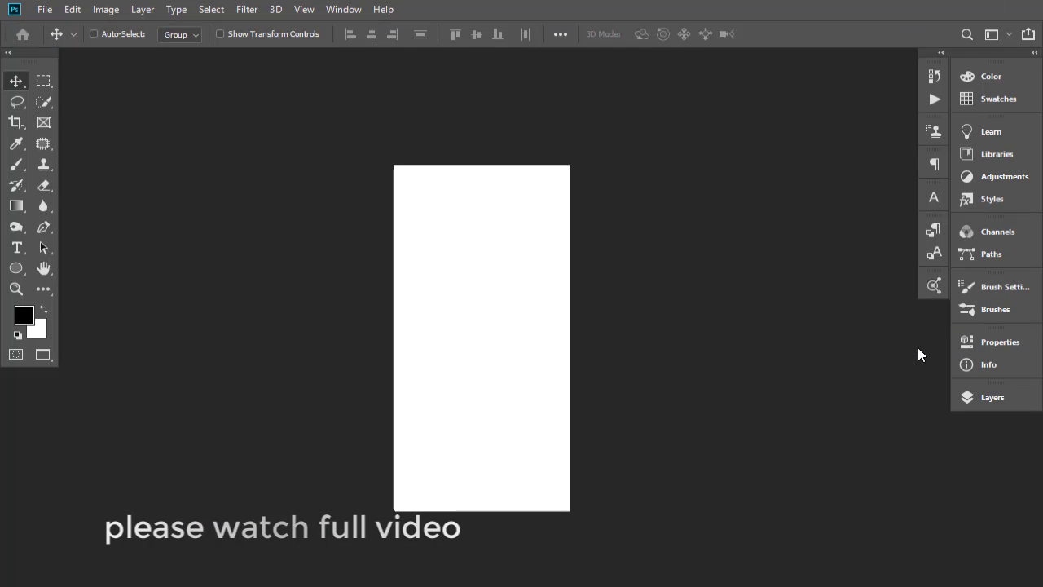
{"action": "right_click", "coordinate": [15, 268]}
{"action": "left_click", "coordinate": [82, 272]}
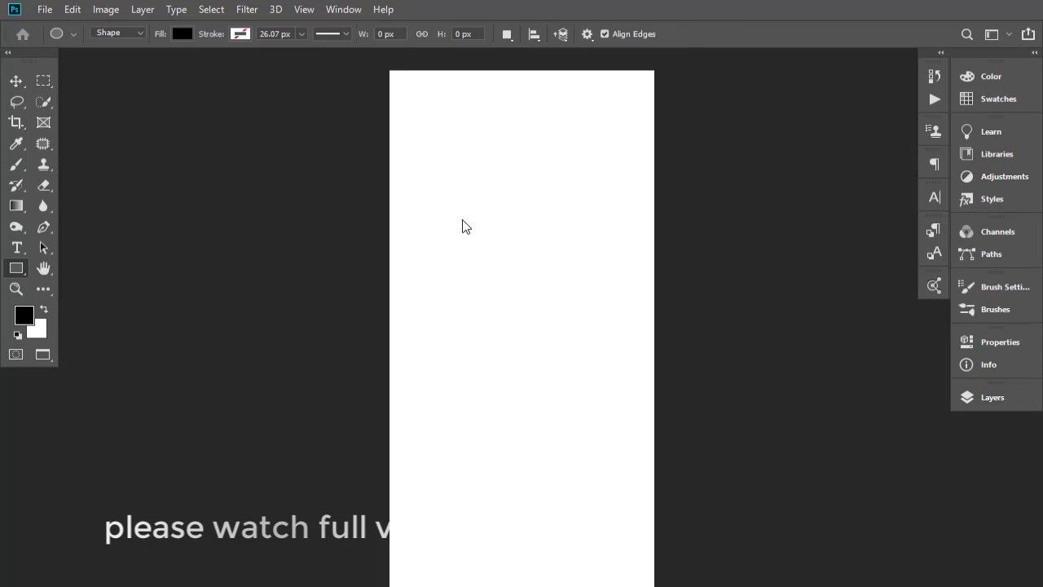
{"action": "left_click_drag", "start_coordinate": [392, 71], "coordinate": [624, 582]}
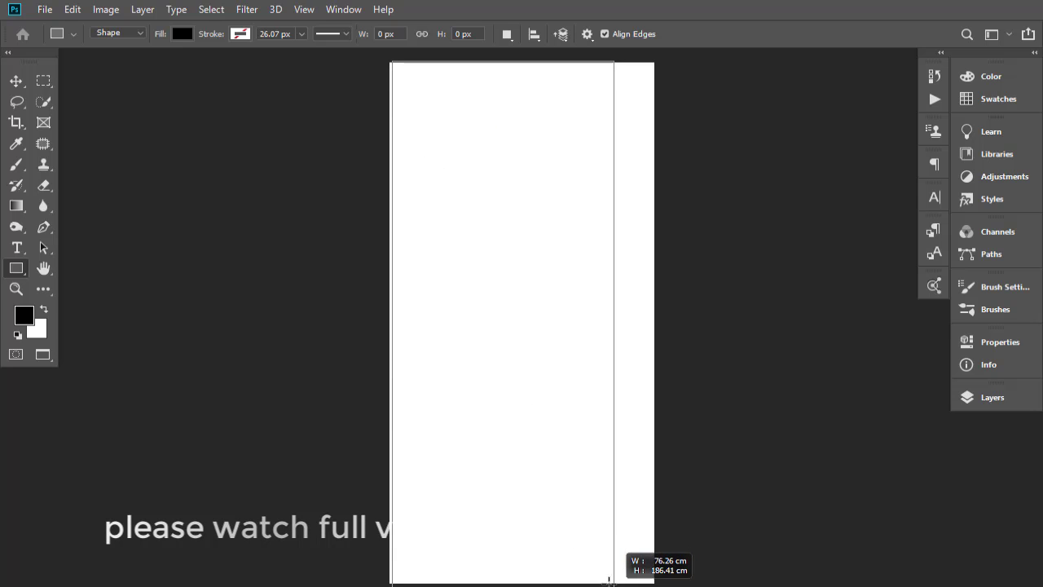
- Set the rectangle's fill colour to dark teal 086b5a
{"action": "left_click", "coordinate": [735, 425]}
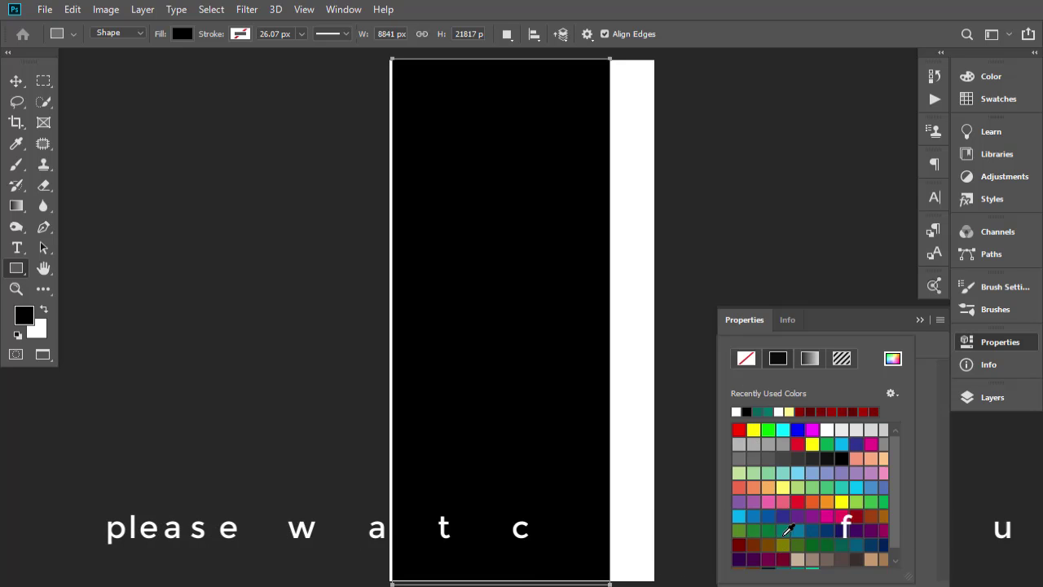
{"action": "left_click", "coordinate": [779, 530]}
{"action": "left_click", "coordinate": [797, 531]}
{"action": "left_click", "coordinate": [783, 530]}
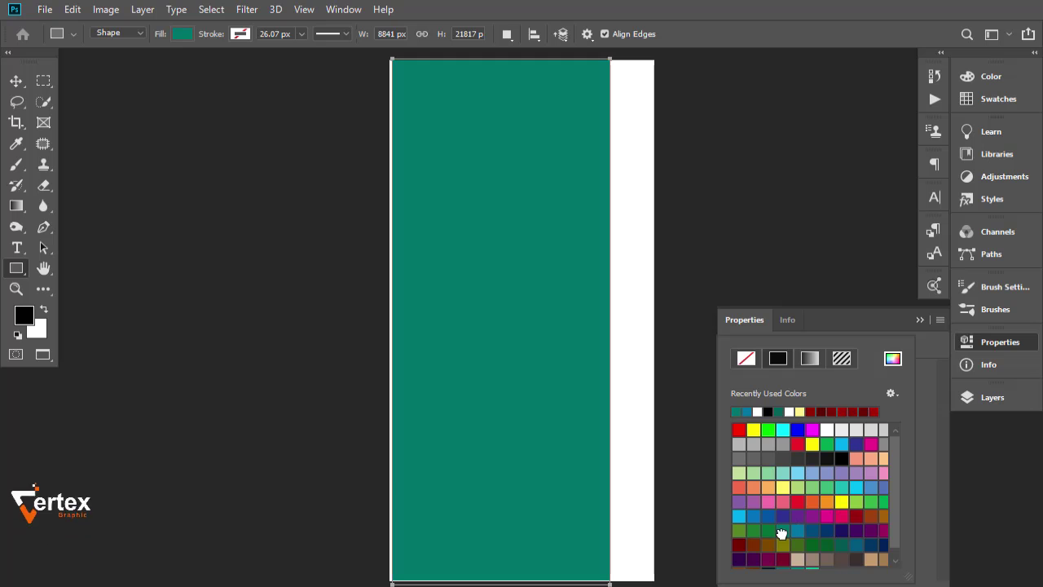
{"action": "left_click", "coordinate": [182, 33]}
{"action": "left_click", "coordinate": [259, 64]}
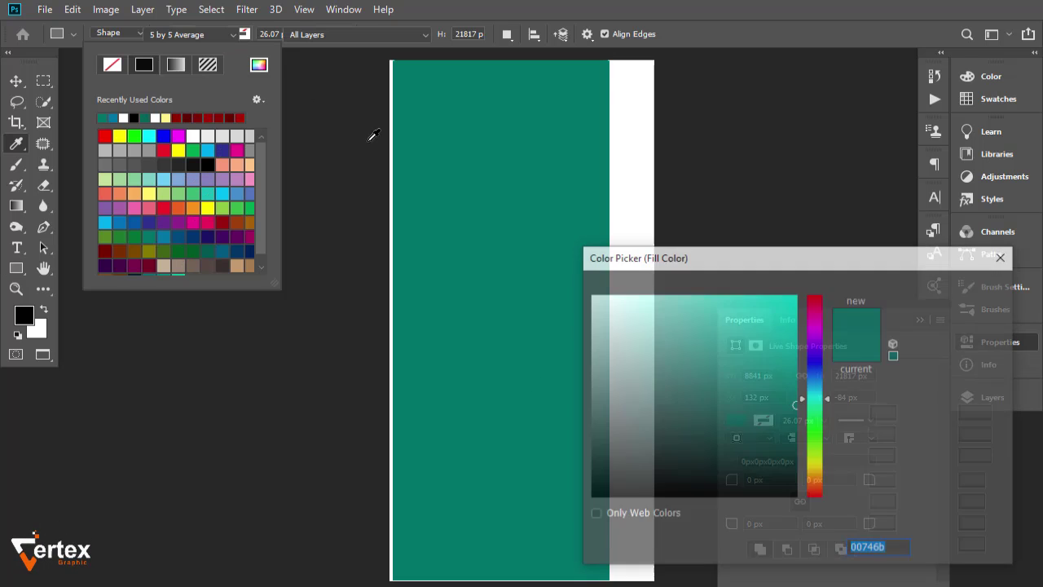
{"action": "type", "text": "086b5a"}
{"action": "key", "text": "Return"}
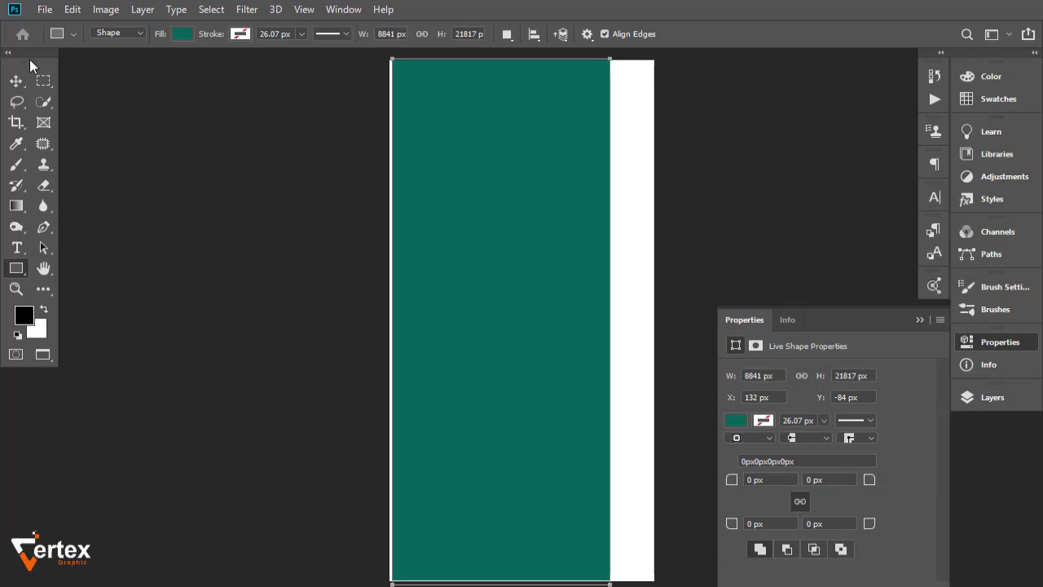
- Rotate the teal rectangle to about -21° and stretch it taller and wider into a diagonal band
{"action": "left_click", "coordinate": [611, 334]}
{"action": "key", "text": "ctrl+t"}
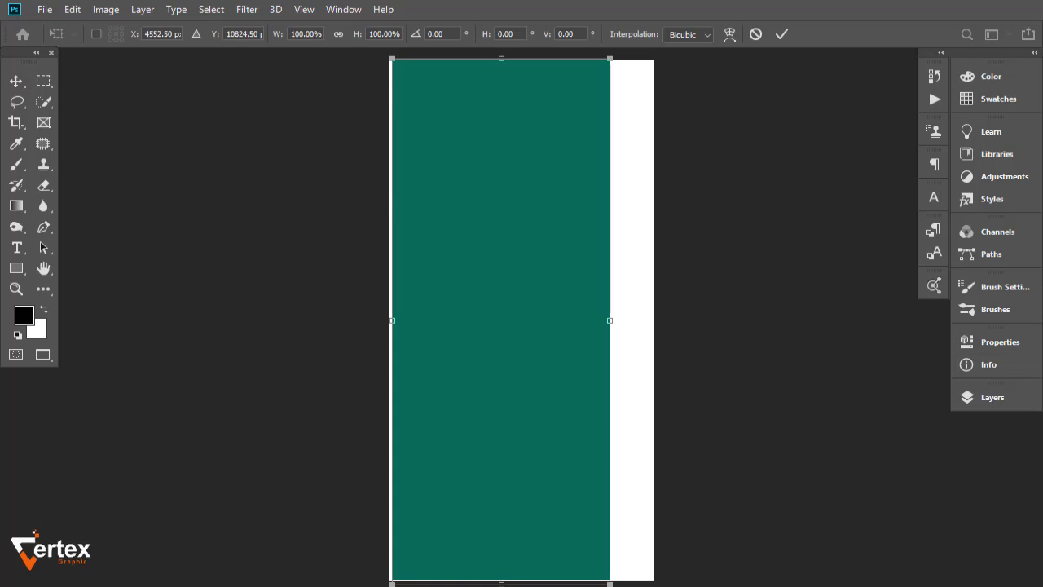
{"action": "left_click_drag", "start_coordinate": [636, 574], "coordinate": [787, 550]}
{"action": "left_click_drag", "start_coordinate": [555, 373], "coordinate": [528, 343]}
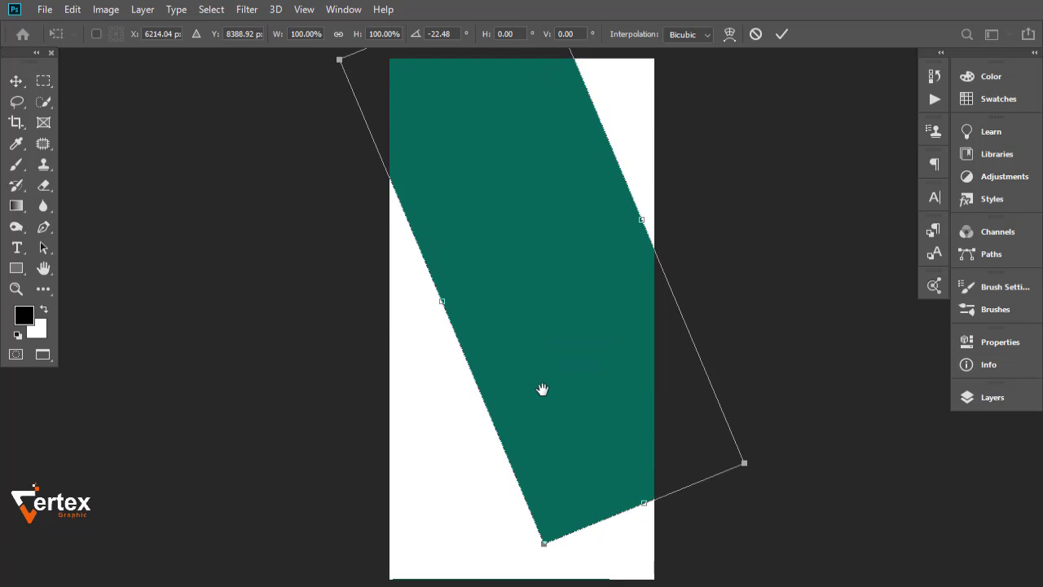
{"action": "key", "text": "ctrl+minus"}
{"action": "left_click_drag", "start_coordinate": [519, 461], "coordinate": [572, 535]}
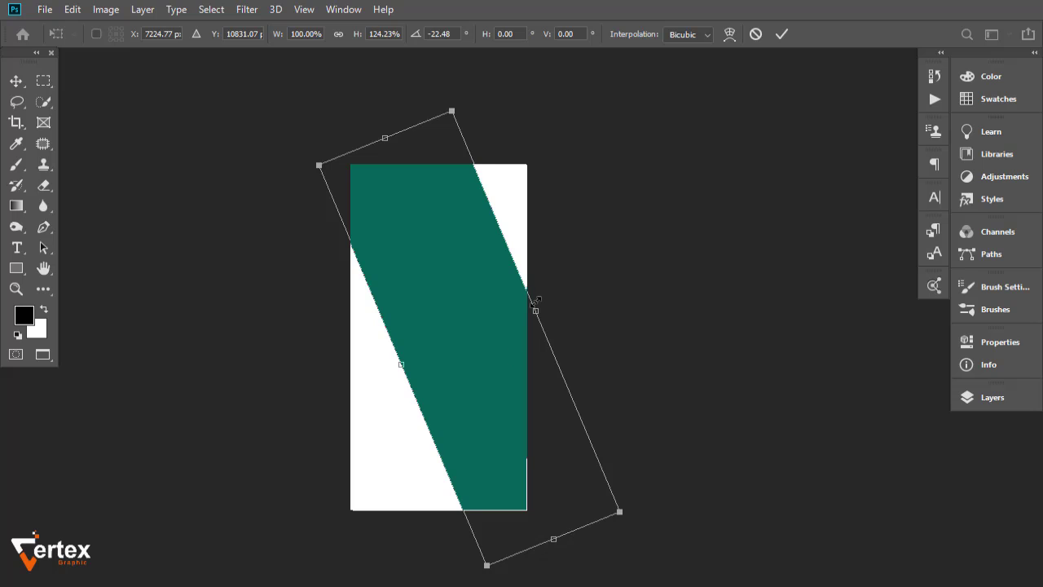
{"action": "left_click_drag", "start_coordinate": [566, 366], "coordinate": [561, 357]}
{"action": "left_click_drag", "start_coordinate": [451, 414], "coordinate": [442, 383]}
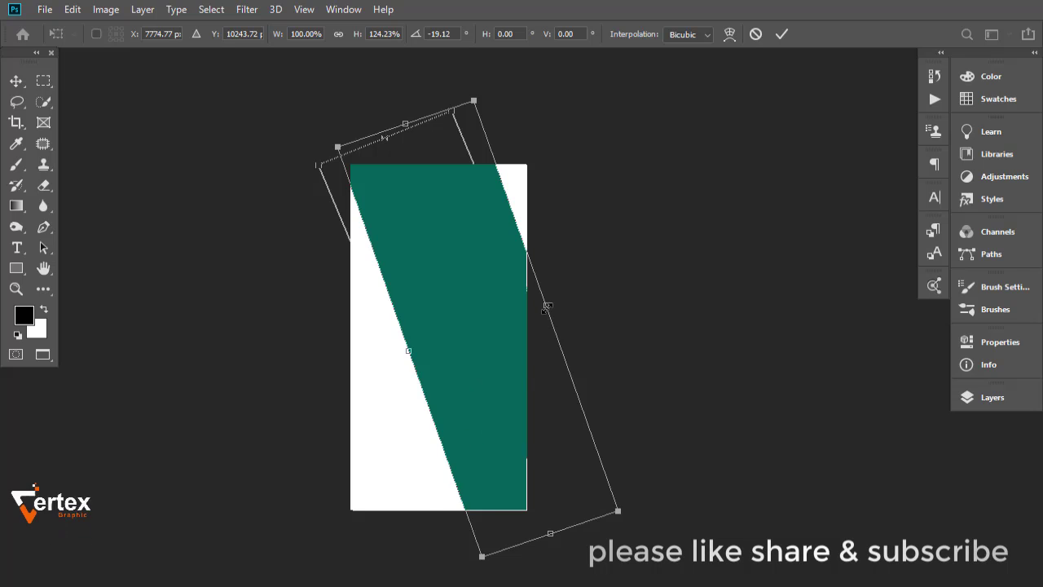
{"action": "left_click_drag", "start_coordinate": [547, 308], "coordinate": [562, 295]}
{"action": "left_click_drag", "start_coordinate": [643, 525], "coordinate": [656, 542]}
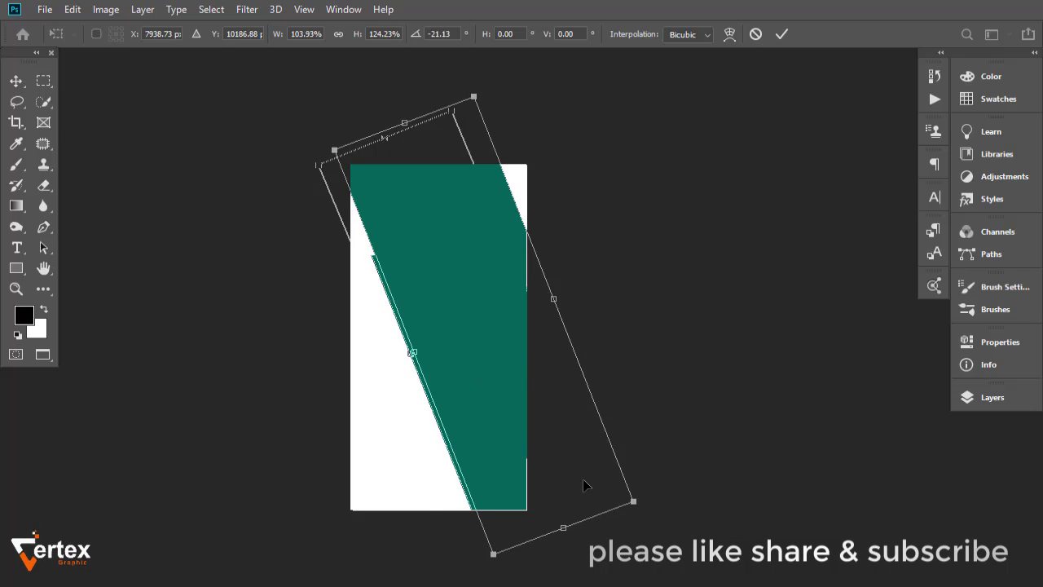
{"action": "left_click_drag", "start_coordinate": [584, 486], "coordinate": [582, 484]}
{"action": "key", "text": "Return"}
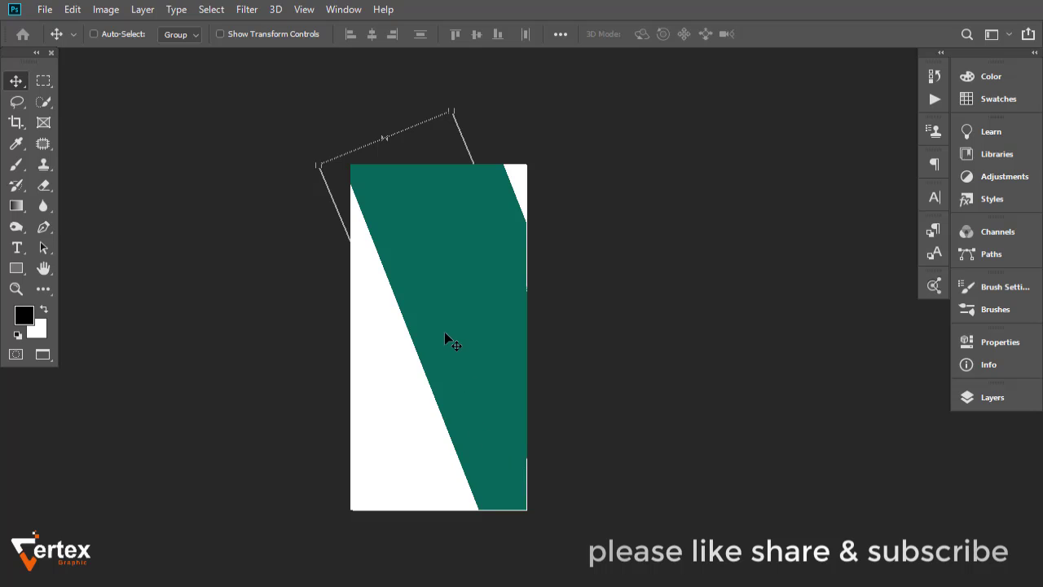
- Turn on layer auto-select and draw a small circle near the band's top-left corner
{"action": "left_click", "coordinate": [431, 320], "text": "ctrl"}
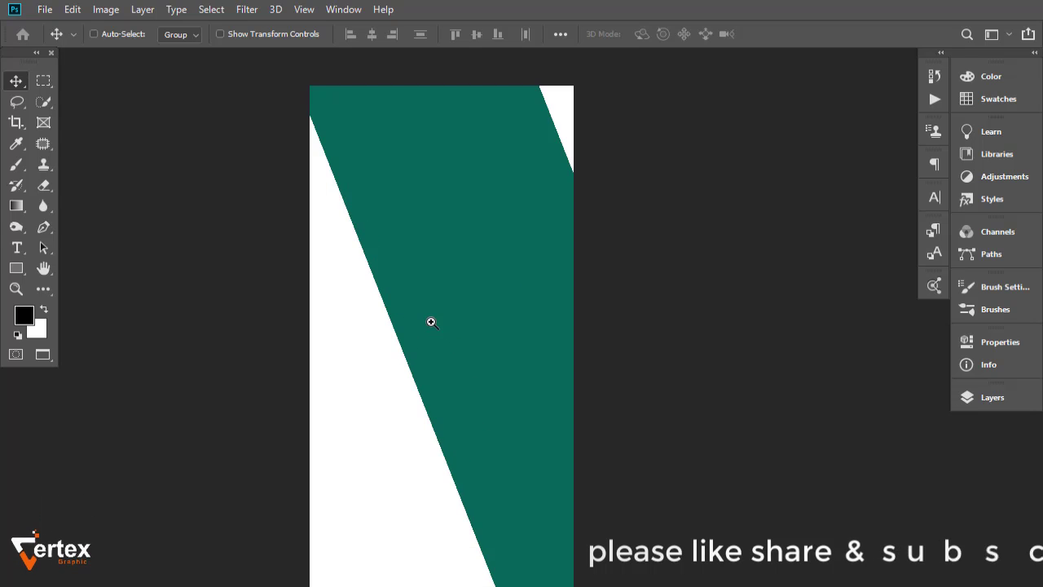
{"action": "left_click", "coordinate": [413, 305], "text": "ctrl+alt"}
{"action": "left_click", "coordinate": [412, 322], "text": "ctrl"}
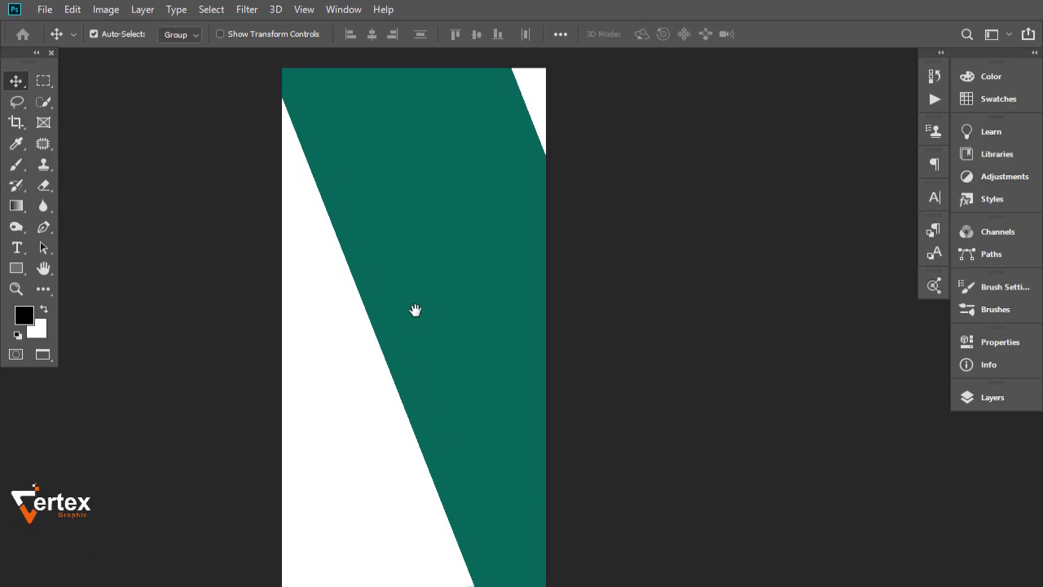
{"action": "left_click", "coordinate": [16, 267]}
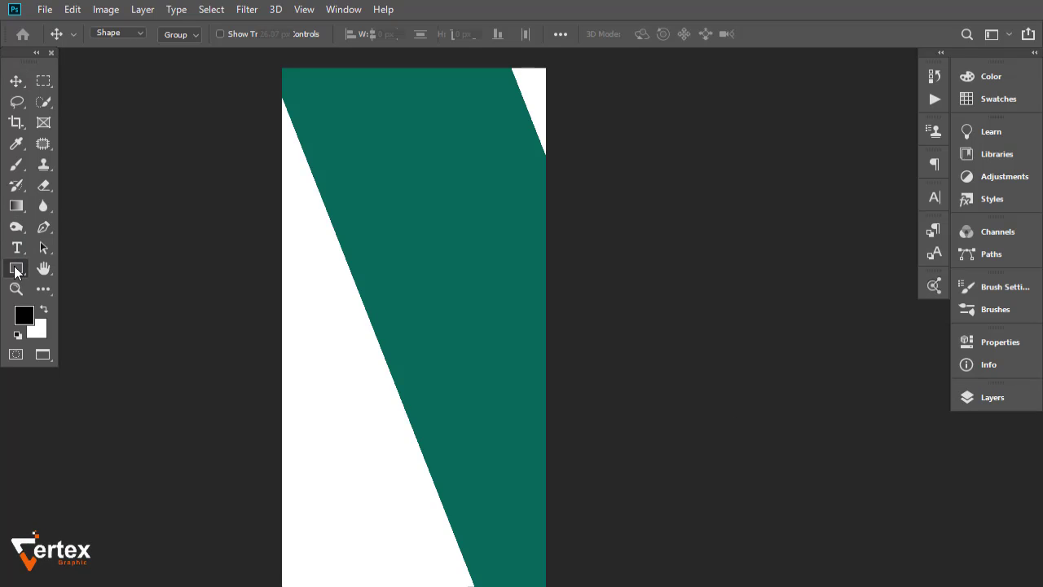
{"action": "right_click", "coordinate": [16, 267]}
{"action": "left_click", "coordinate": [69, 299]}
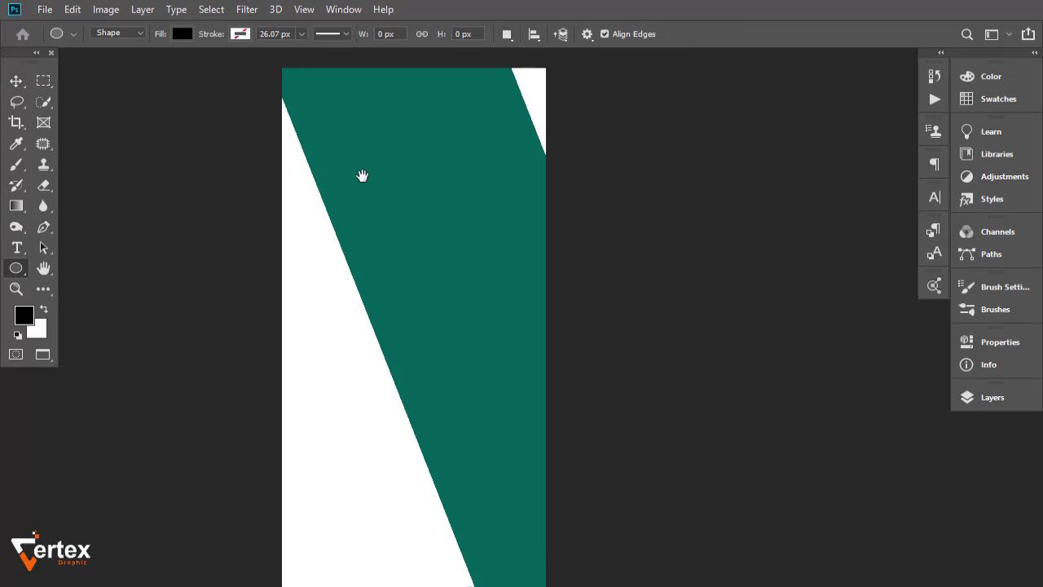
{"action": "scroll", "coordinate": [448, 384], "scroll_direction": "up", "scroll_amount": 2}
{"action": "left_click_drag", "start_coordinate": [181, 166], "coordinate": [204, 200]}
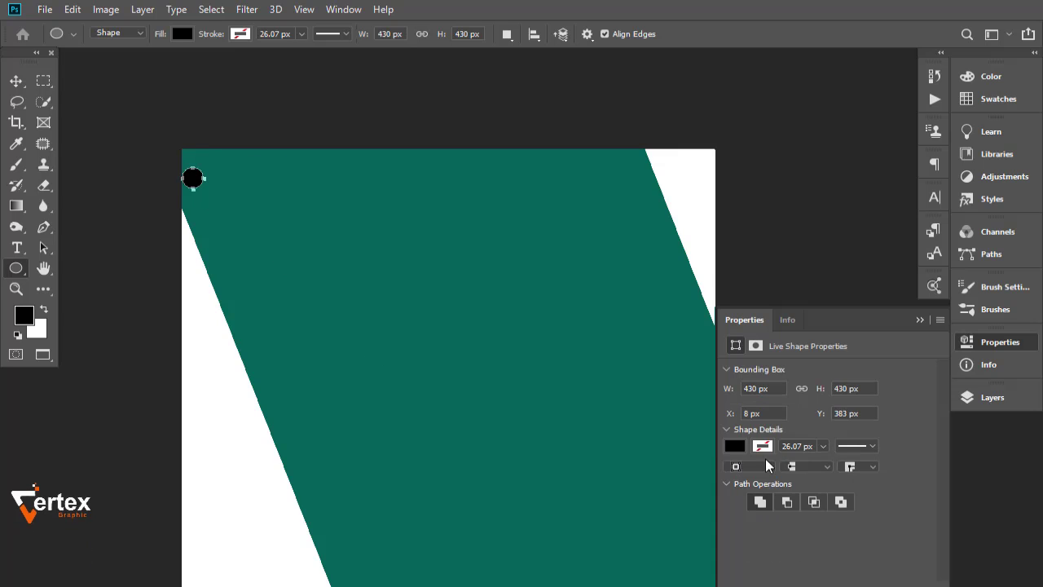
- Fill the circle white and Alt-drag a copy to its right
{"action": "left_click", "coordinate": [736, 378]}
{"action": "double_click", "coordinate": [826, 430]}
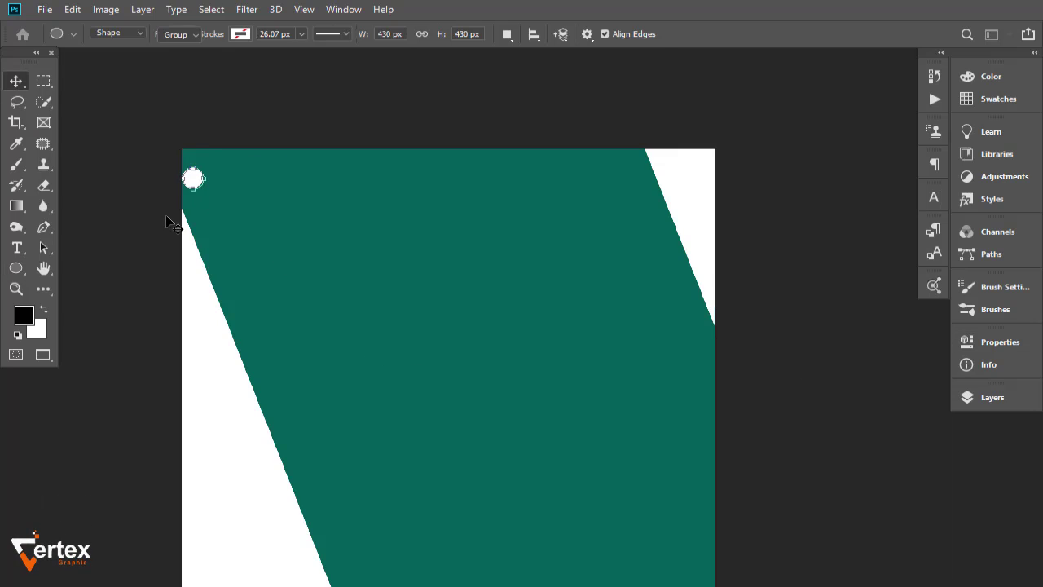
{"action": "left_click_drag", "start_coordinate": [193, 179], "coordinate": [246, 193]}
- Group the circles and duplicate the group twice into a grouped row of nine
{"action": "left_click", "coordinate": [991, 397]}
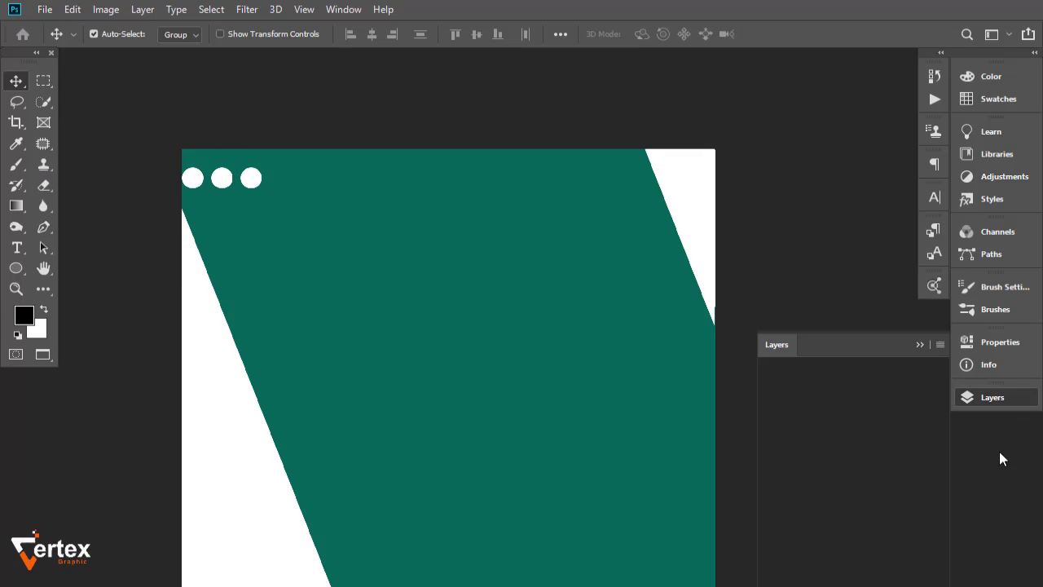
{"action": "key", "text": "ctrl+g"}
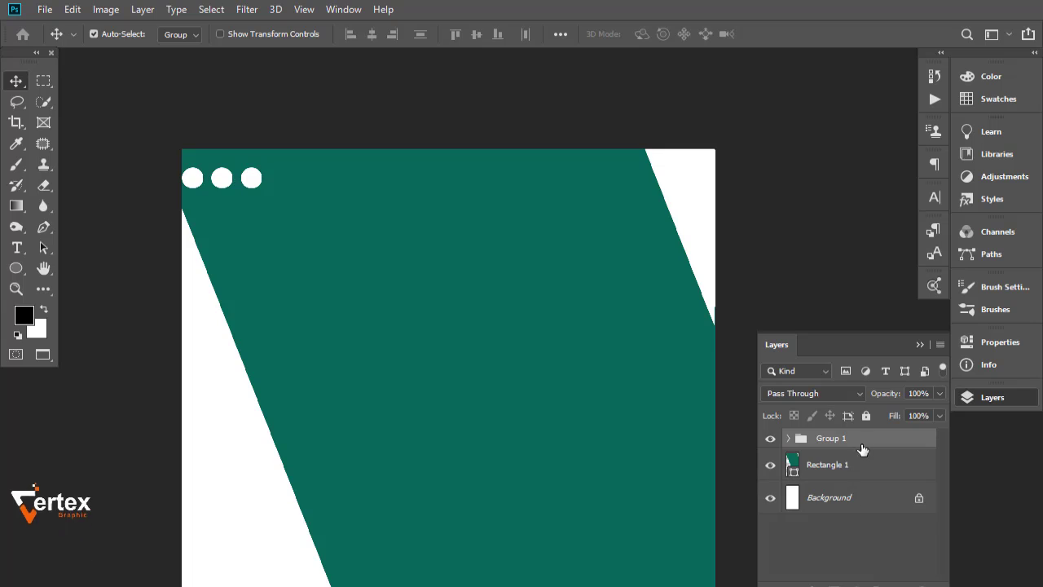
{"action": "left_click_drag", "start_coordinate": [862, 446], "coordinate": [896, 581]}
{"action": "left_click_drag", "start_coordinate": [227, 179], "coordinate": [315, 178]}
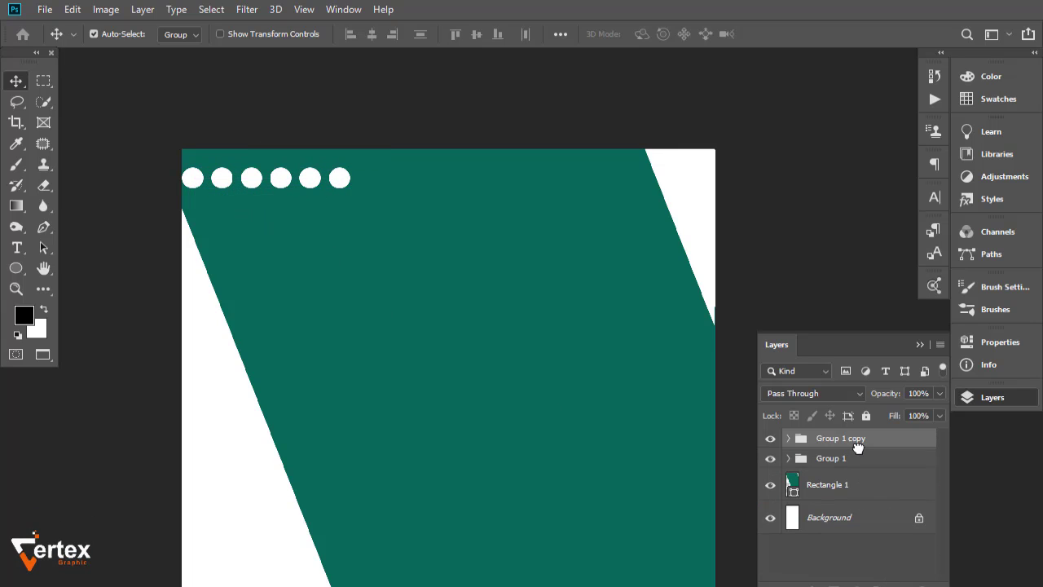
{"action": "key", "text": "ctrl+j"}
{"action": "left_click_drag", "start_coordinate": [340, 177], "coordinate": [427, 178]}
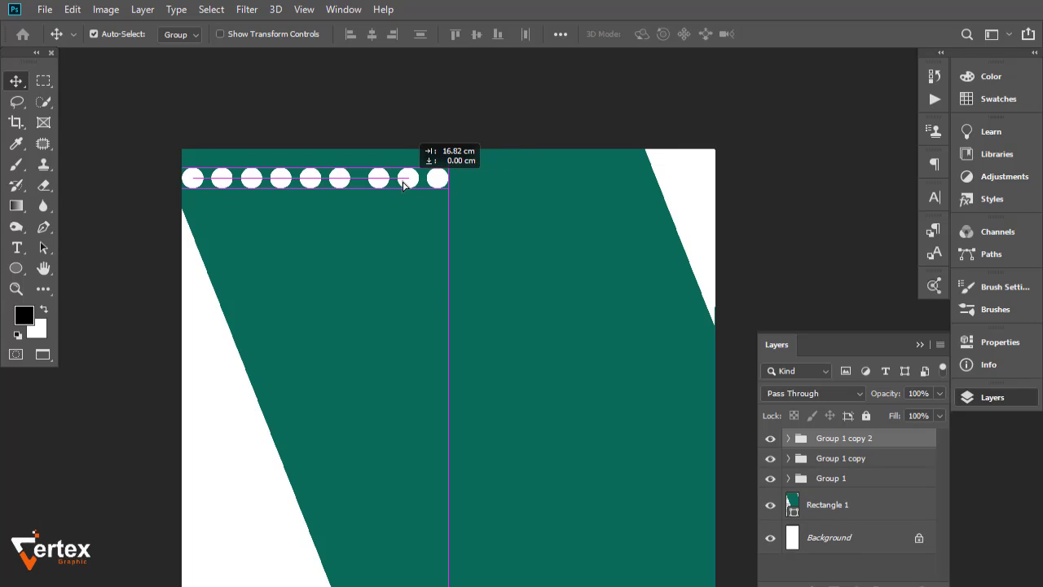
{"action": "left_click", "coordinate": [837, 476], "text": "shift"}
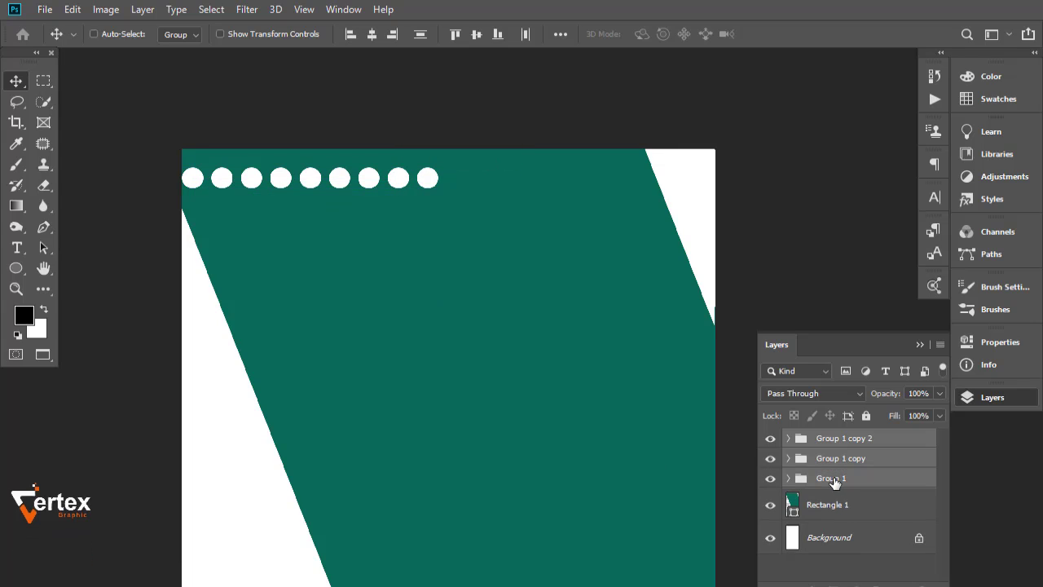
{"action": "key", "text": "ctrl+g"}
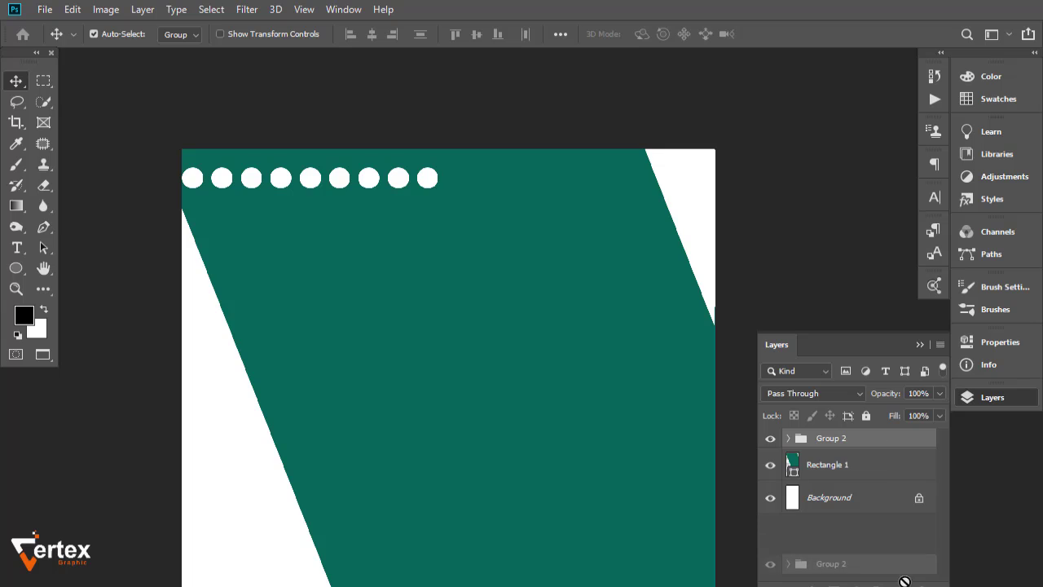
- Copy the nine-circle row rightward along the top, group it, and add a copy below
{"action": "left_click_drag", "start_coordinate": [893, 457], "coordinate": [903, 577]}
{"action": "left_click_drag", "start_coordinate": [379, 199], "coordinate": [633, 180]}
{"action": "left_click", "coordinate": [840, 461], "text": "shift"}
{"action": "key", "text": "ctrl+g"}
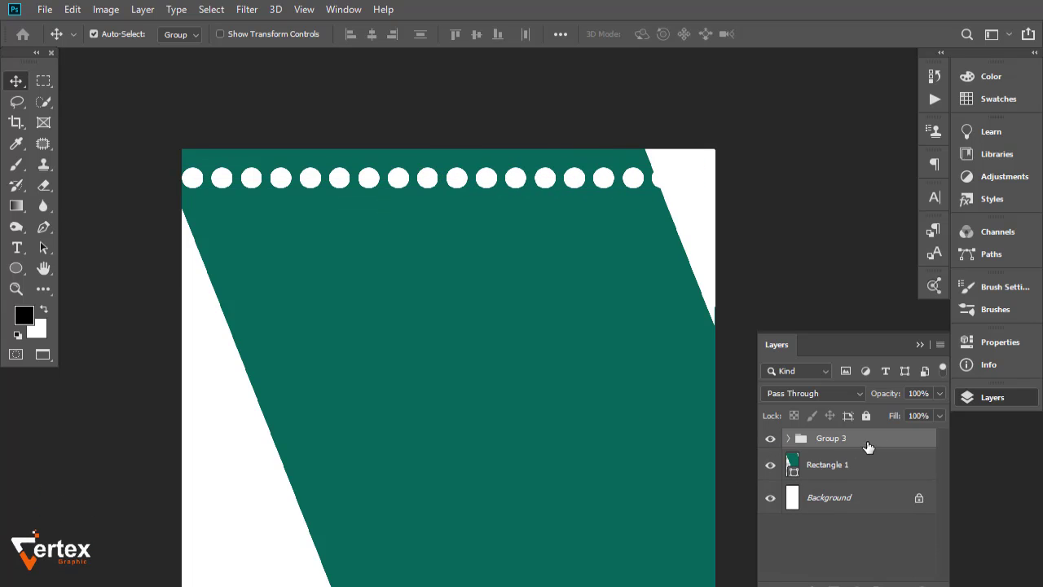
{"action": "left_click_drag", "start_coordinate": [868, 447], "coordinate": [903, 577]}
{"action": "left_click_drag", "start_coordinate": [431, 186], "coordinate": [415, 210]}
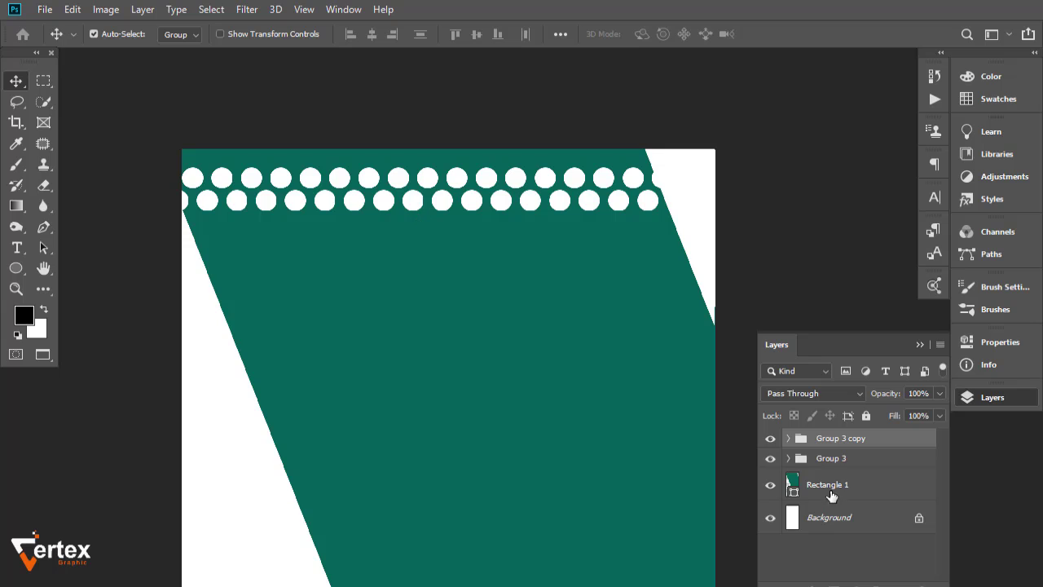
- Duplicate the two rows downward, group the four rows, and copy them lower to fill the shape
{"action": "left_click", "coordinate": [831, 458], "text": "shift"}
{"action": "left_click_drag", "start_coordinate": [852, 458], "coordinate": [903, 577]}
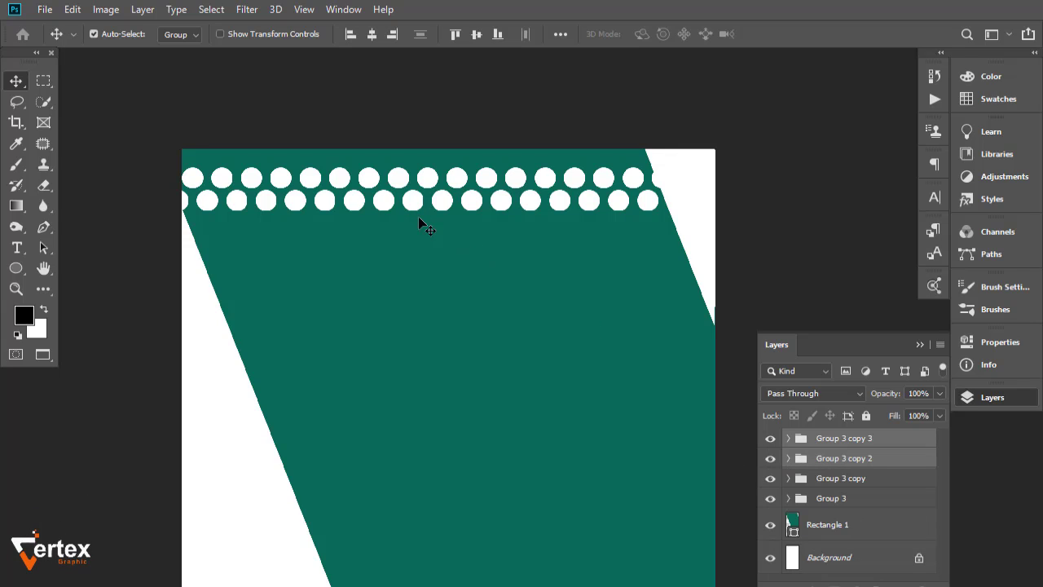
{"action": "left_click_drag", "start_coordinate": [419, 218], "coordinate": [411, 242]}
{"action": "left_click", "coordinate": [852, 531], "text": "shift"}
{"action": "left_click", "coordinate": [848, 522], "text": "ctrl"}
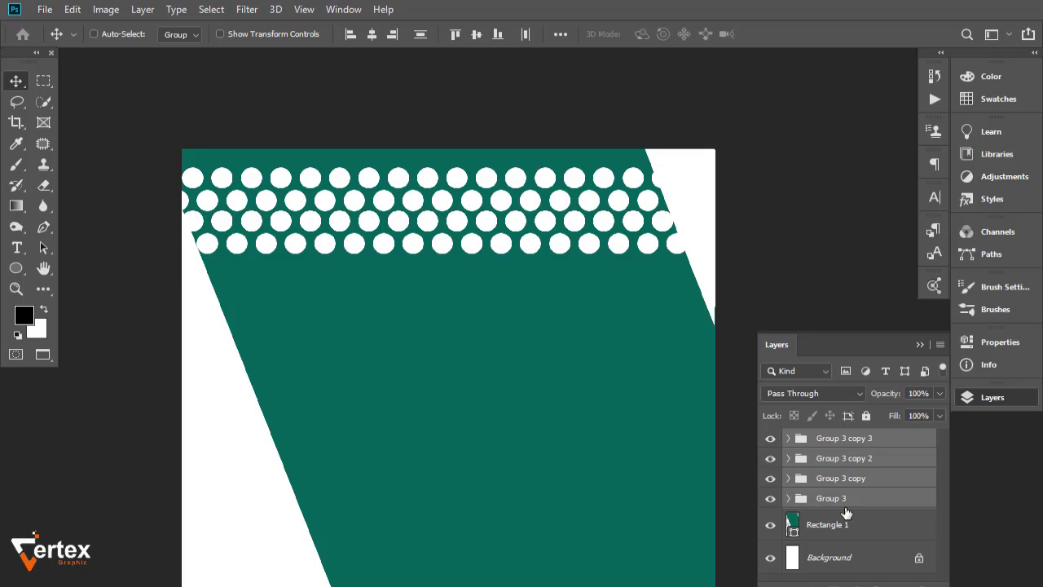
{"action": "key", "text": "ctrl+g"}
{"action": "mouse_move", "coordinate": [879, 448]}
{"action": "left_mouse_down"}
{"action": "mouse_move", "coordinate": [900, 536]}
{"action": "mouse_move", "coordinate": [803, 541]}
{"action": "left_mouse_up"}
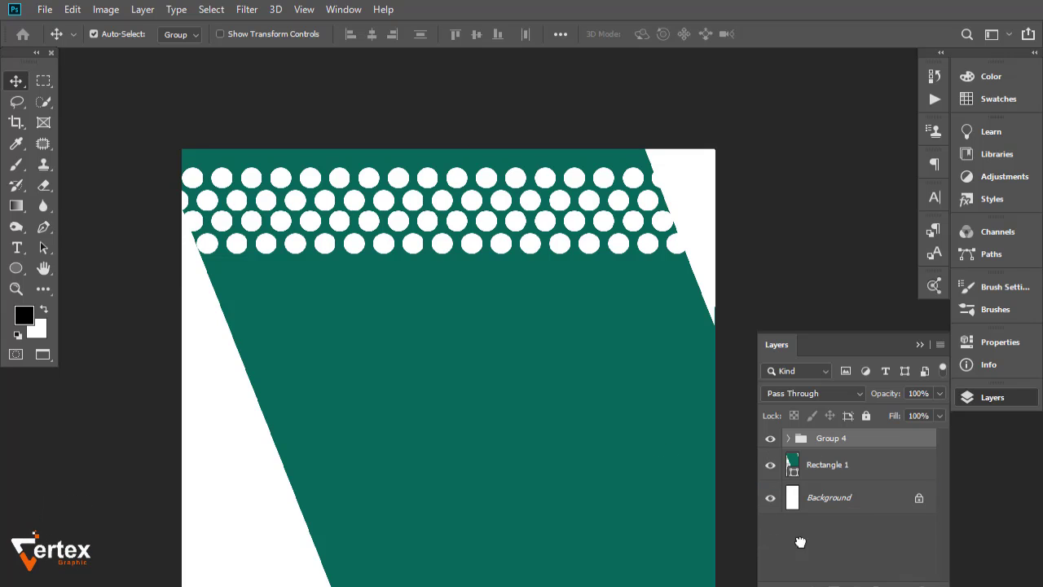
{"action": "key", "text": "ctrl+j"}
{"action": "left_click_drag", "start_coordinate": [443, 244], "coordinate": [442, 340]}
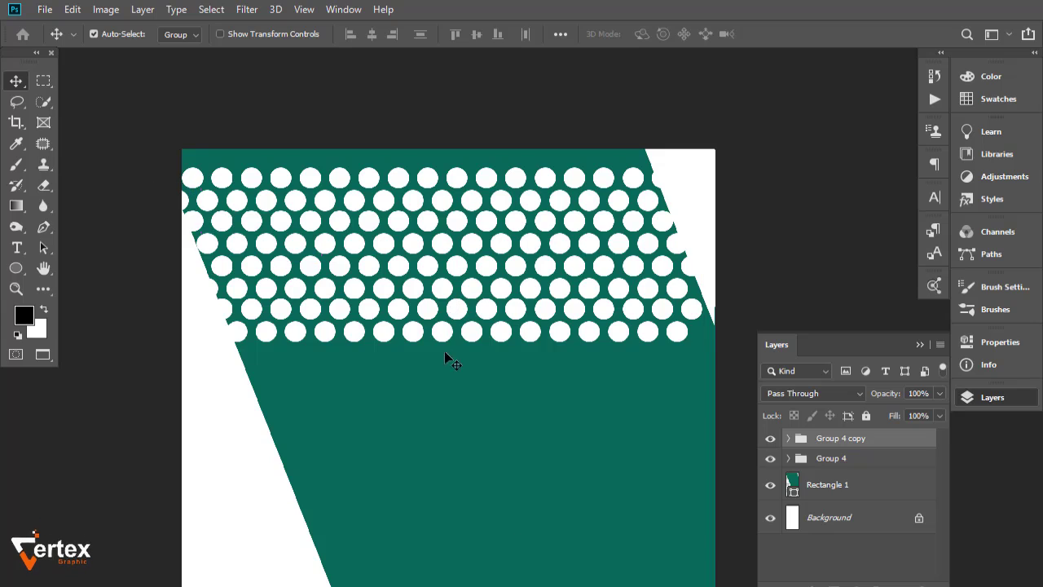
- Group both four-row groups as 'ellips' and set its opacity to 57%
{"action": "scroll", "coordinate": [535, 415], "scroll_direction": "down", "scroll_amount": 1}
{"action": "left_click", "coordinate": [847, 461], "text": "ctrl"}
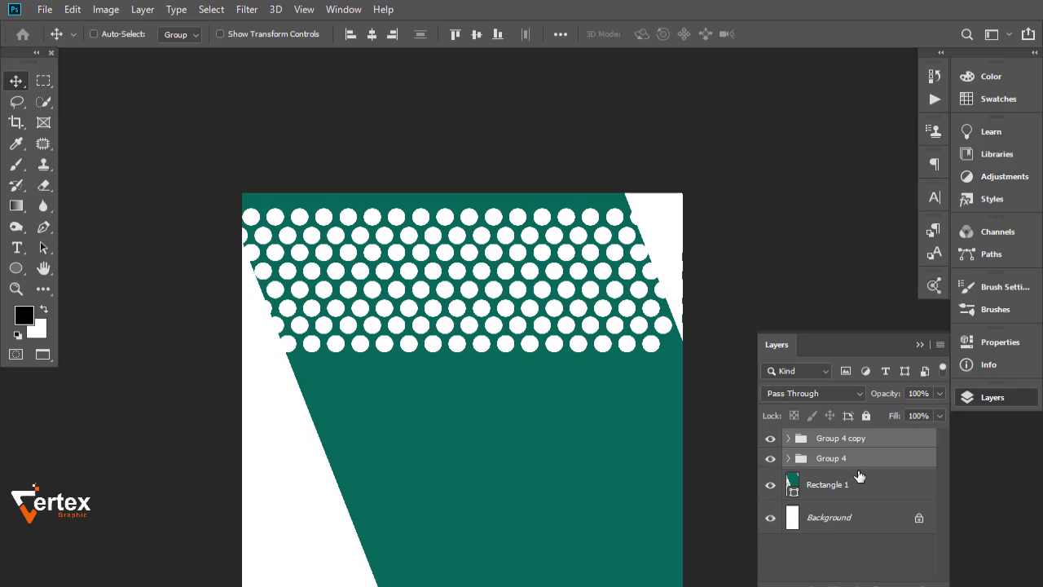
{"action": "key", "text": "ctrl+g"}
{"action": "type", "text": "ellips"}
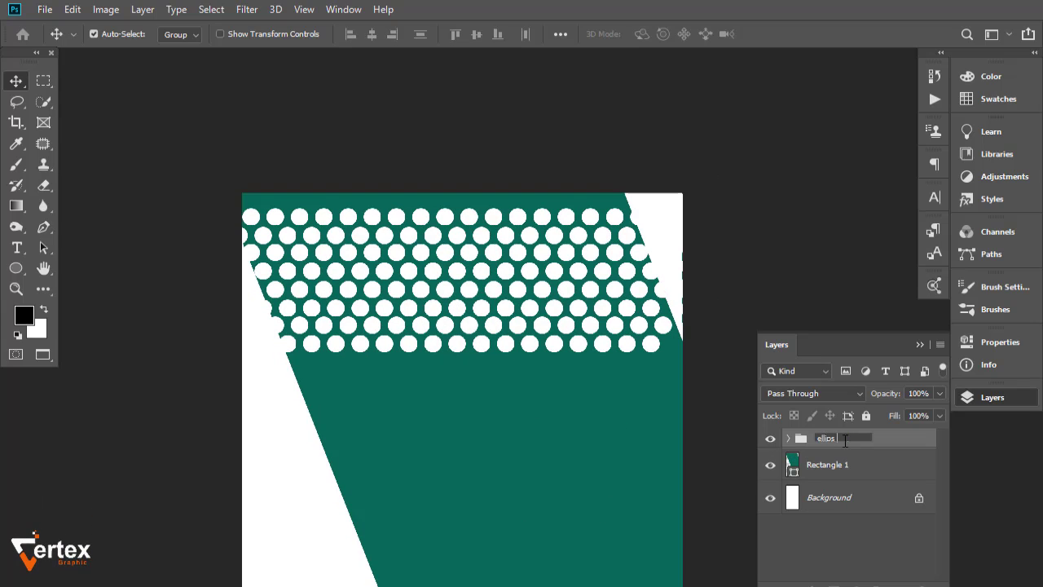
{"action": "key", "text": "Return"}
{"action": "left_click_drag", "start_coordinate": [443, 350], "coordinate": [435, 334]}
{"action": "scroll", "coordinate": [601, 540], "scroll_direction": "down", "scroll_amount": 1}
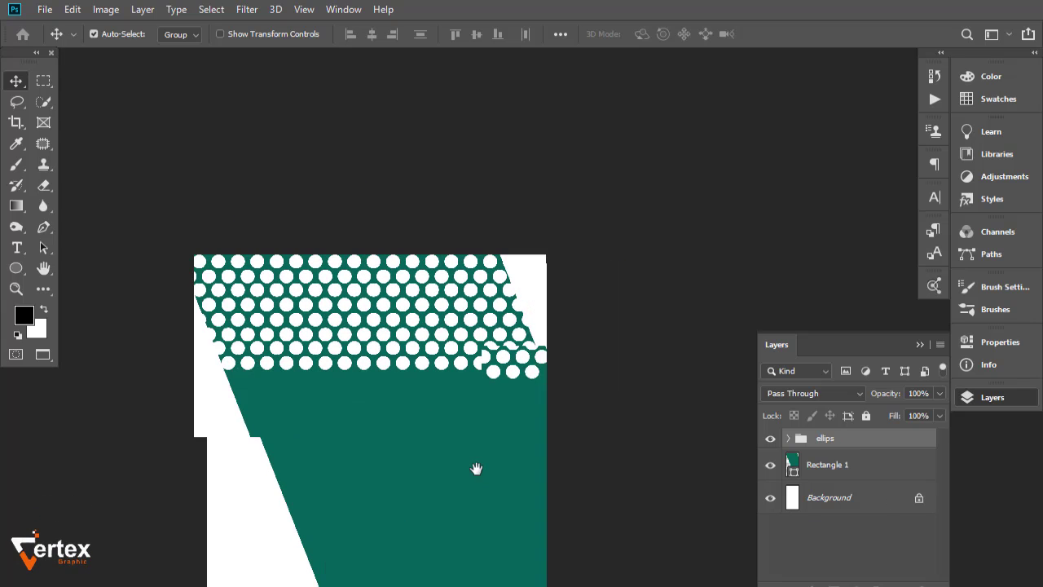
{"action": "left_click_drag", "start_coordinate": [930, 404], "coordinate": [905, 411]}
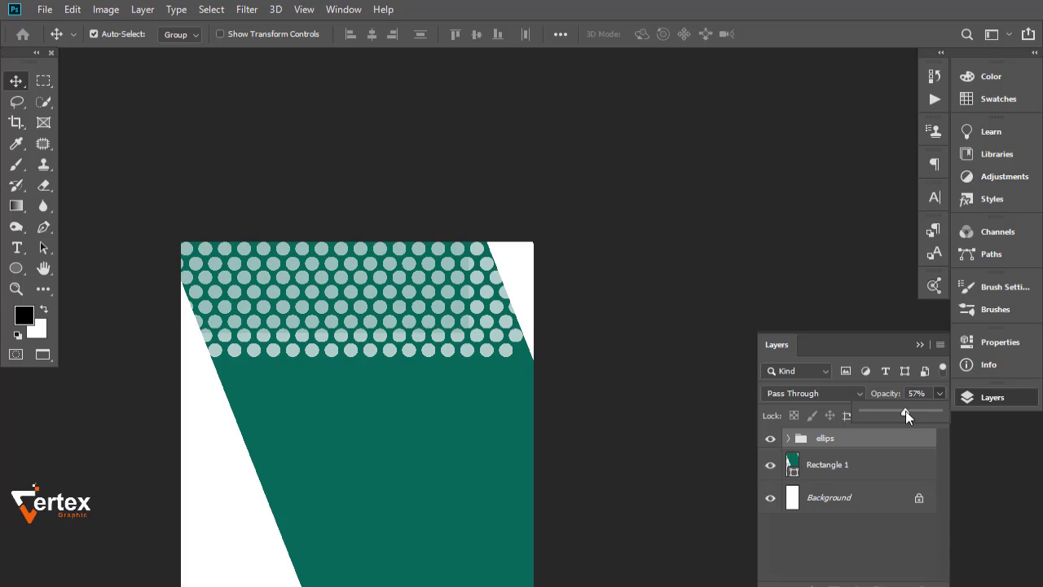
{"action": "scroll", "coordinate": [406, 359], "scroll_direction": "up", "scroll_amount": 1}
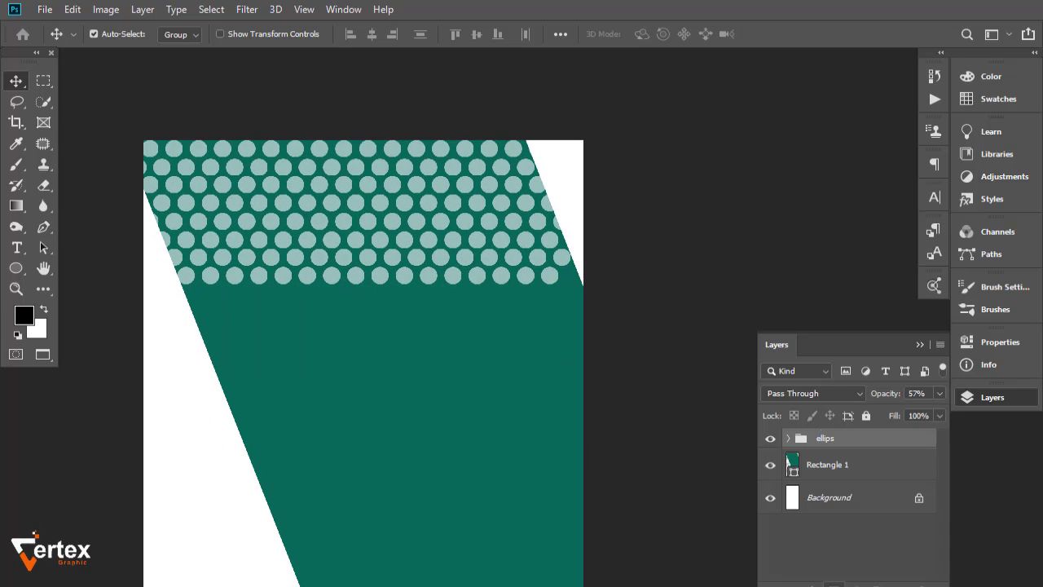
- Add a layer mask to ellips and drag black-to-white gradients so the dots fade out
{"action": "left_click", "coordinate": [832, 583]}
{"action": "key", "text": "g"}
{"action": "left_click_drag", "start_coordinate": [325, 429], "coordinate": [334, 195]}
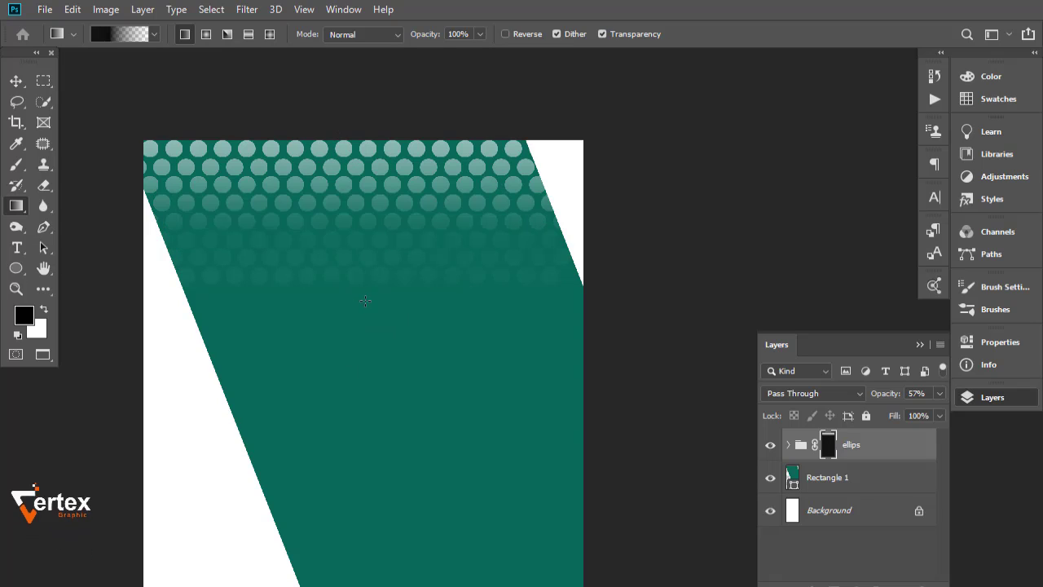
{"action": "left_click_drag", "start_coordinate": [362, 228], "coordinate": [362, 295]}
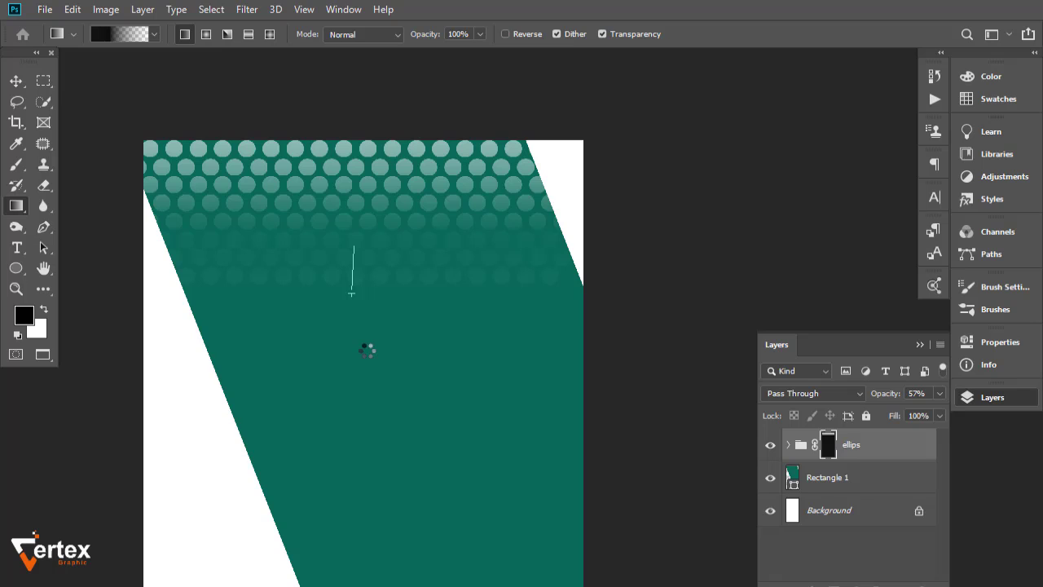
{"action": "left_click_drag", "start_coordinate": [368, 196], "coordinate": [366, 350]}
{"action": "left_click_drag", "start_coordinate": [343, 142], "coordinate": [343, 229]}
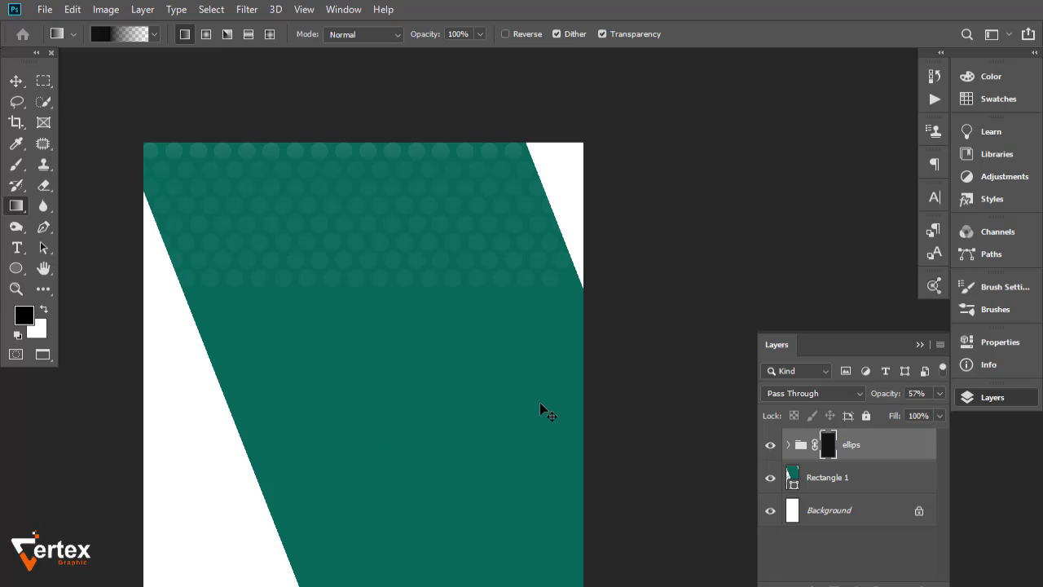
{"action": "key", "text": "z"}
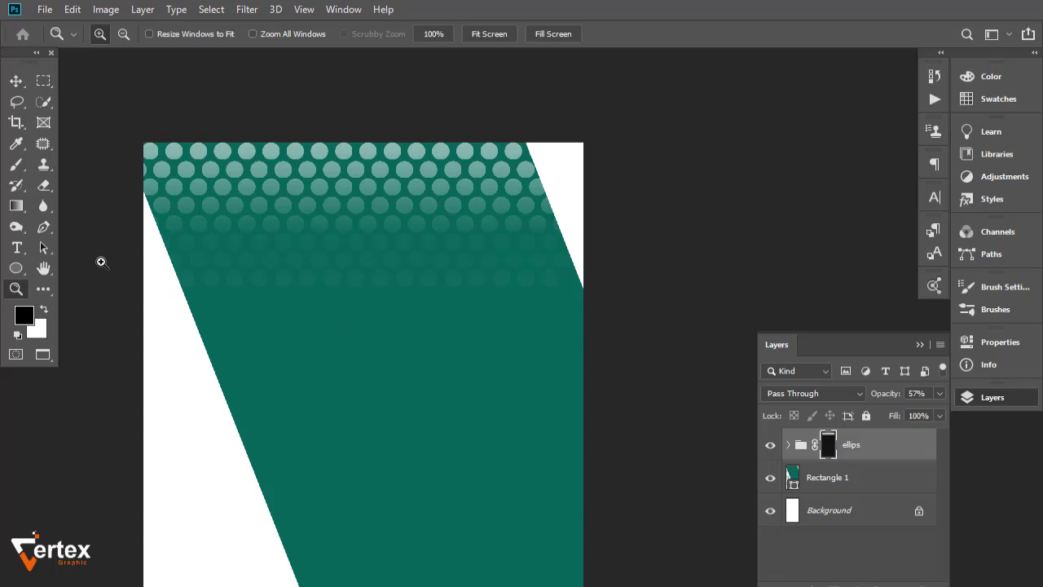
{"action": "key", "text": "g"}
{"action": "left_click_drag", "start_coordinate": [421, 190], "coordinate": [424, 384]}
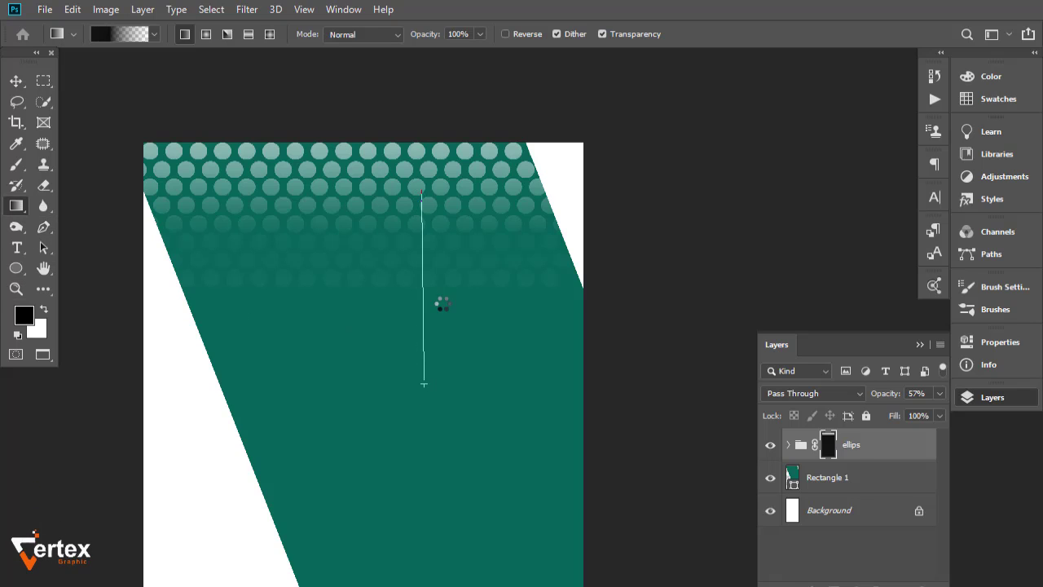
{"action": "left_click_drag", "start_coordinate": [357, 350], "coordinate": [358, 214]}
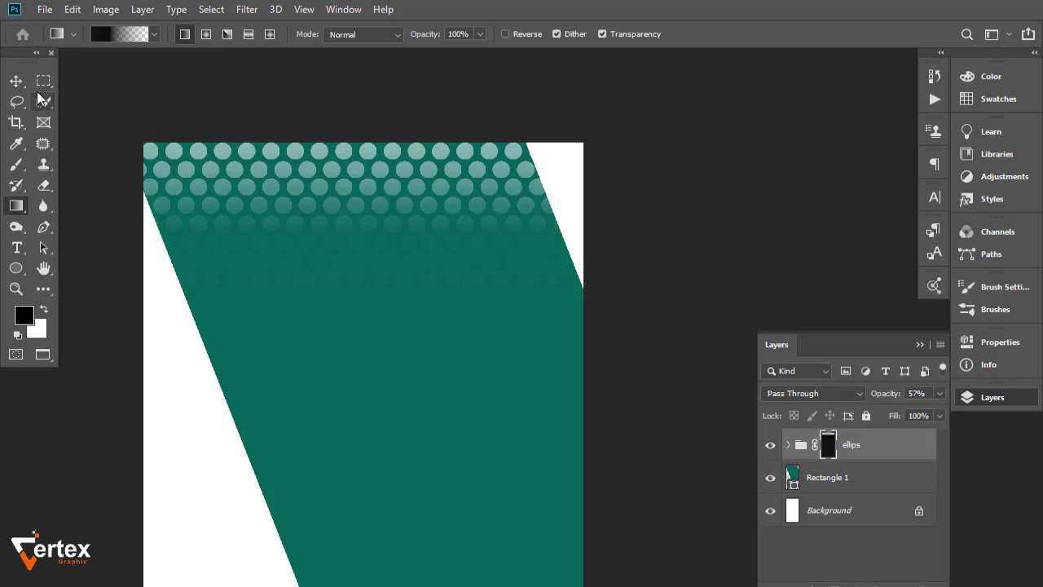
- Lower the ellips group's opacity to 35%
{"action": "key", "text": "v"}
{"action": "left_click_drag", "start_coordinate": [913, 415], "coordinate": [890, 412]}
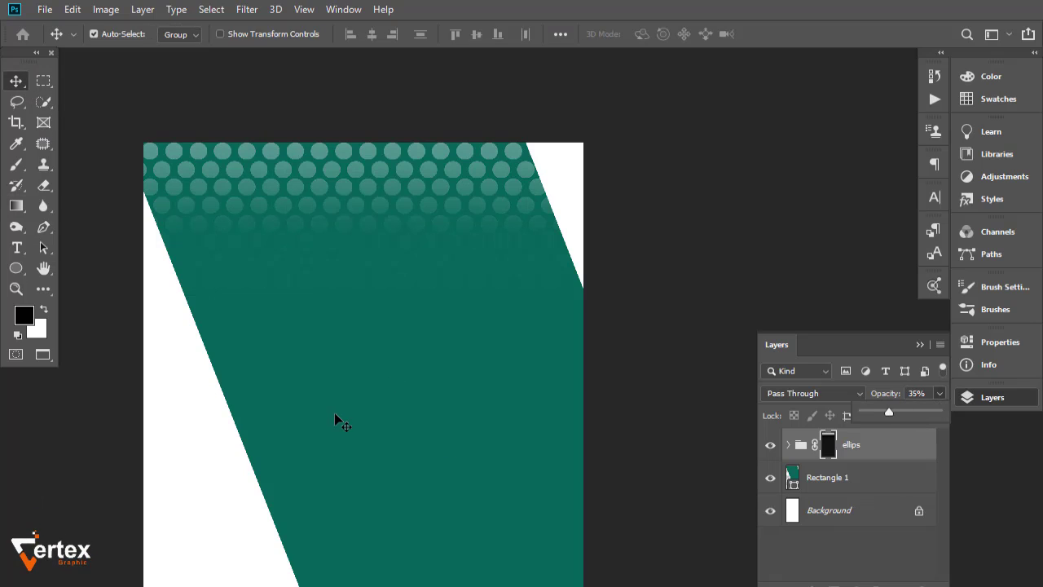
{"action": "key", "text": "ctrl"}
{"action": "key", "text": "ctrl+minus"}
{"action": "left_click_drag", "start_coordinate": [391, 240], "coordinate": [396, 406]}
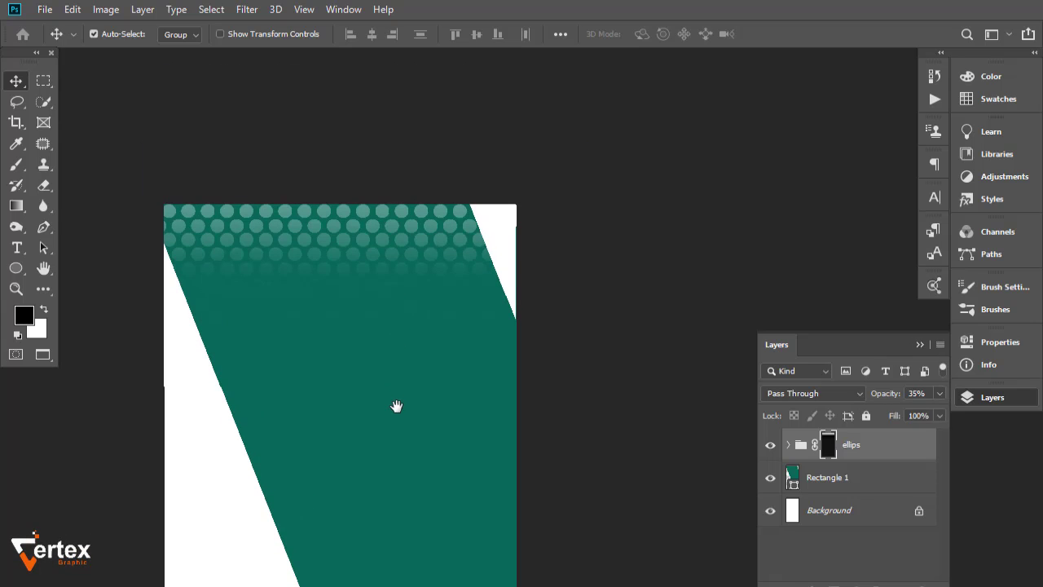
- Delete the ellips group's gradient mask so the dot pattern shows evenly
{"action": "key", "text": "ctrl+t"}
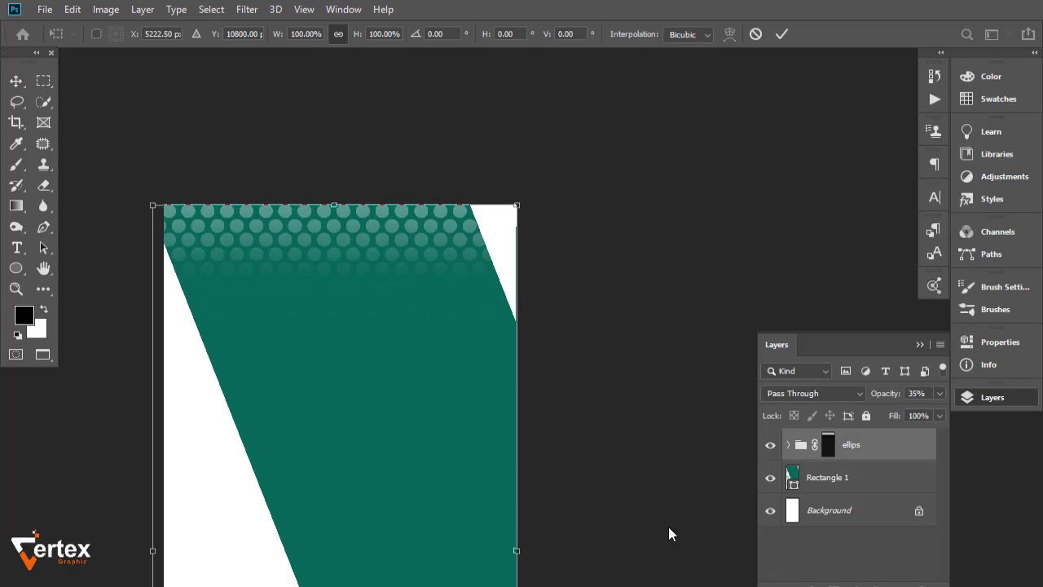
{"action": "scroll", "coordinate": [396, 427], "scroll_direction": "down", "scroll_amount": 1, "text": "alt"}
{"action": "scroll", "coordinate": [410, 364], "scroll_direction": "down", "scroll_amount": 1}
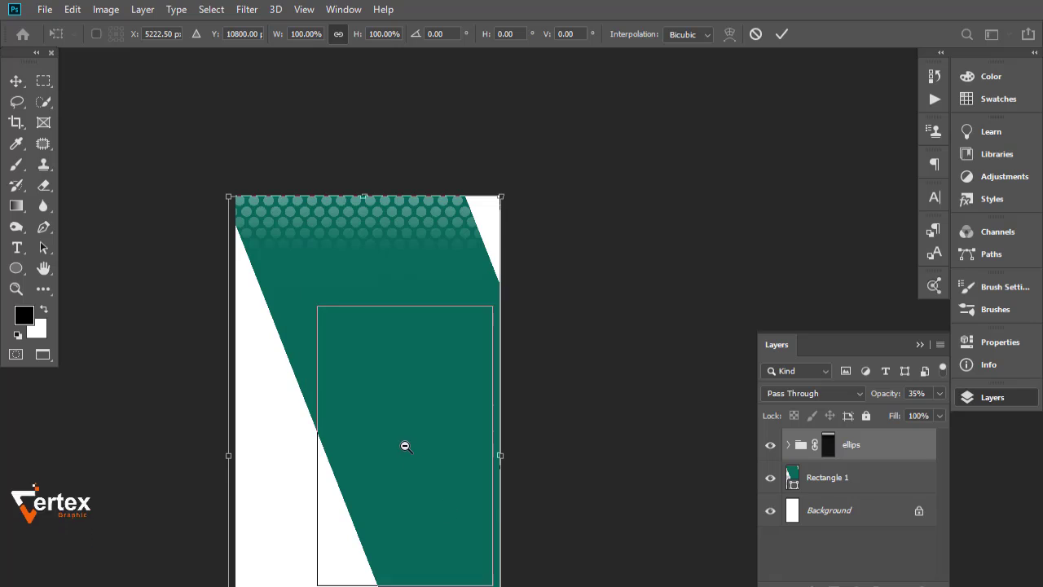
{"action": "scroll", "coordinate": [408, 442], "scroll_direction": "down", "scroll_amount": 1, "text": "alt"}
{"action": "left_click_drag", "start_coordinate": [406, 405], "coordinate": [409, 427]}
{"action": "key", "text": "Escape"}
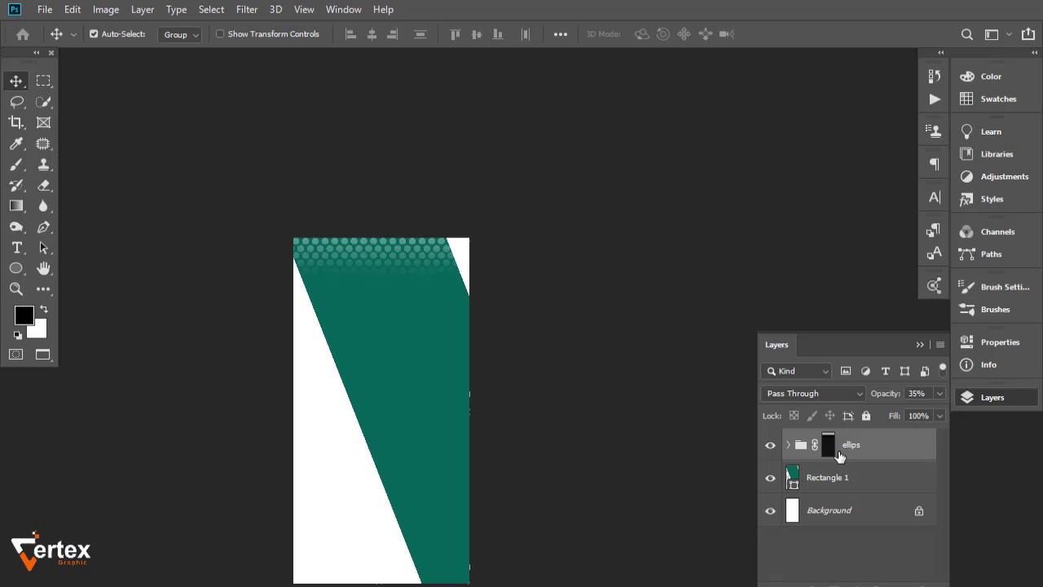
{"action": "left_click_drag", "start_coordinate": [833, 461], "coordinate": [927, 582]}
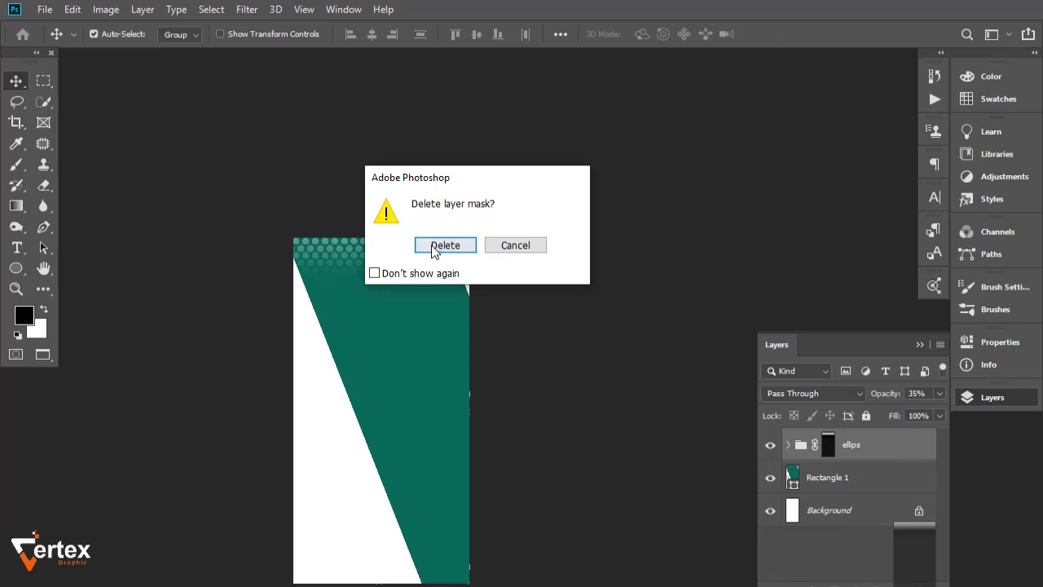
{"action": "left_click", "coordinate": [434, 251]}
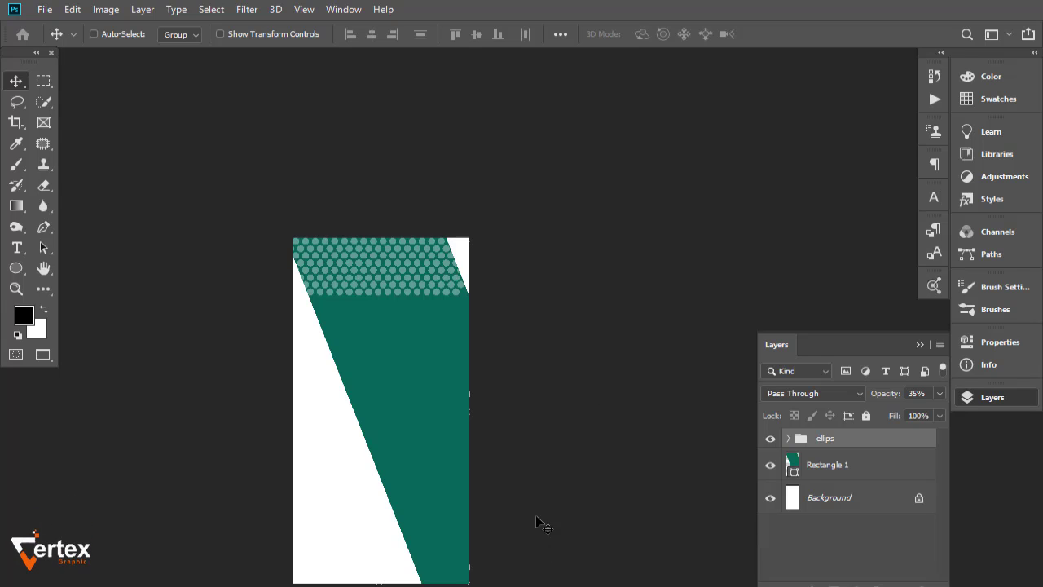
{"action": "scroll", "coordinate": [395, 277], "scroll_direction": "up", "scroll_amount": 5}
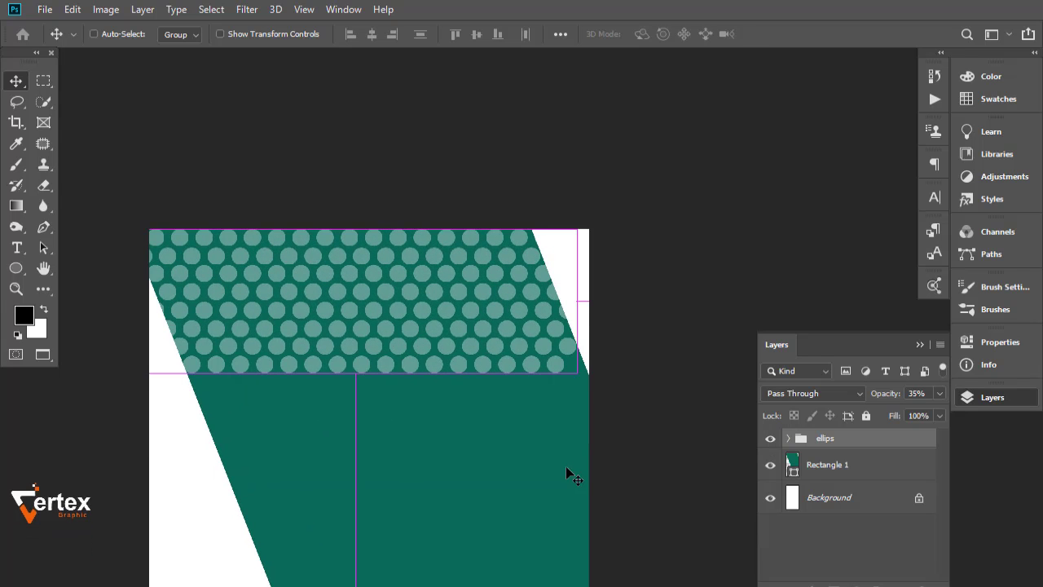
- Scale the ellips dot pattern down to about 41%
{"action": "key", "text": "ctrl+t"}
{"action": "left_click_drag", "start_coordinate": [579, 374], "coordinate": [324, 263]}
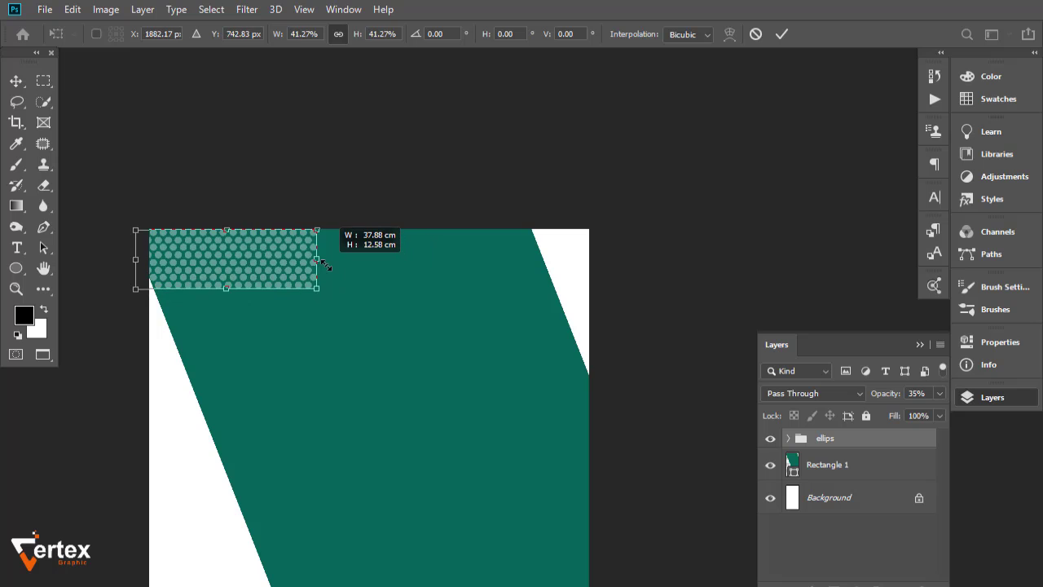
{"action": "key", "text": "Return"}
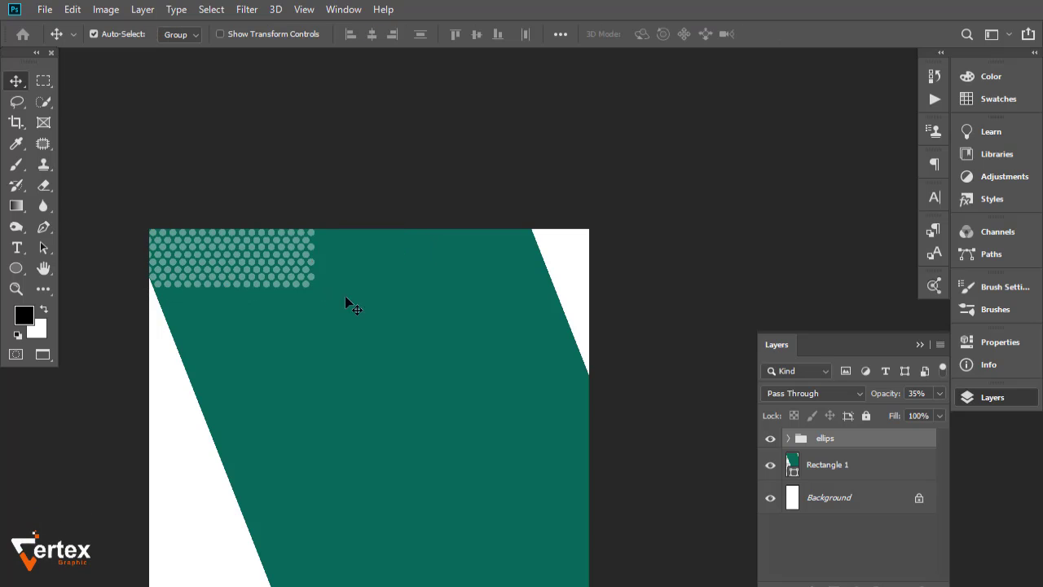
- Repeat the pattern twice to the right so it spans the band's top width
{"action": "left_click_drag", "start_coordinate": [250, 266], "coordinate": [415, 268]}
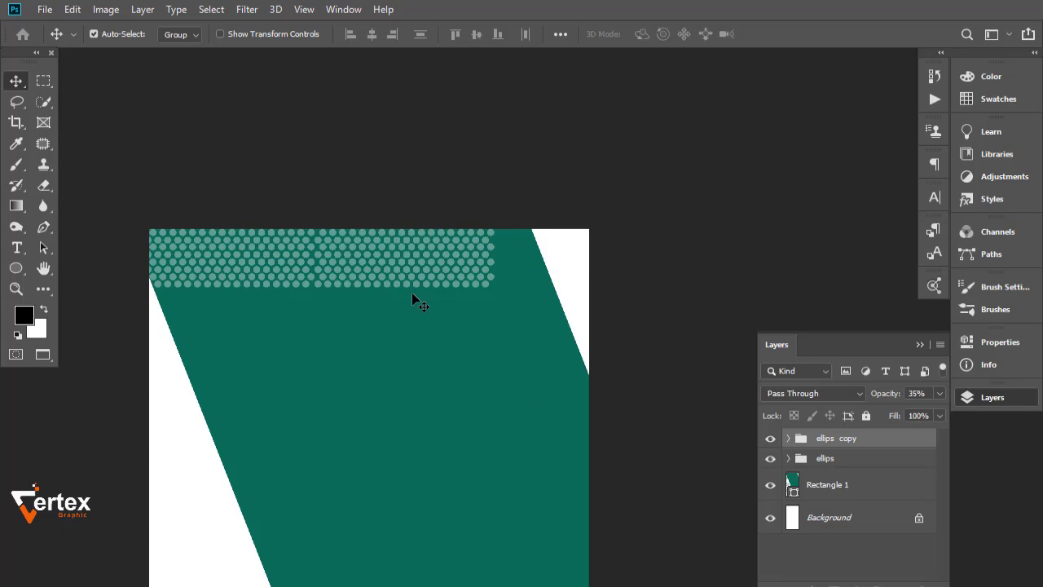
{"action": "key", "text": "Left"}
{"action": "key", "text": "Left"}
{"action": "key", "text": "Left"}
{"action": "left_click_drag", "start_coordinate": [568, 256], "coordinate": [627, 256]}
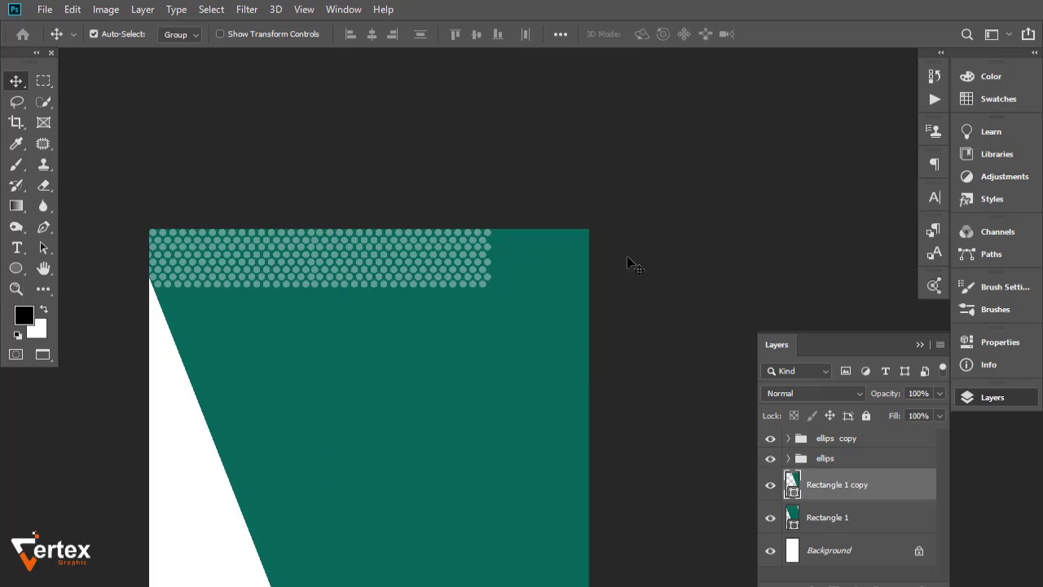
{"action": "key", "text": "ctrl+z"}
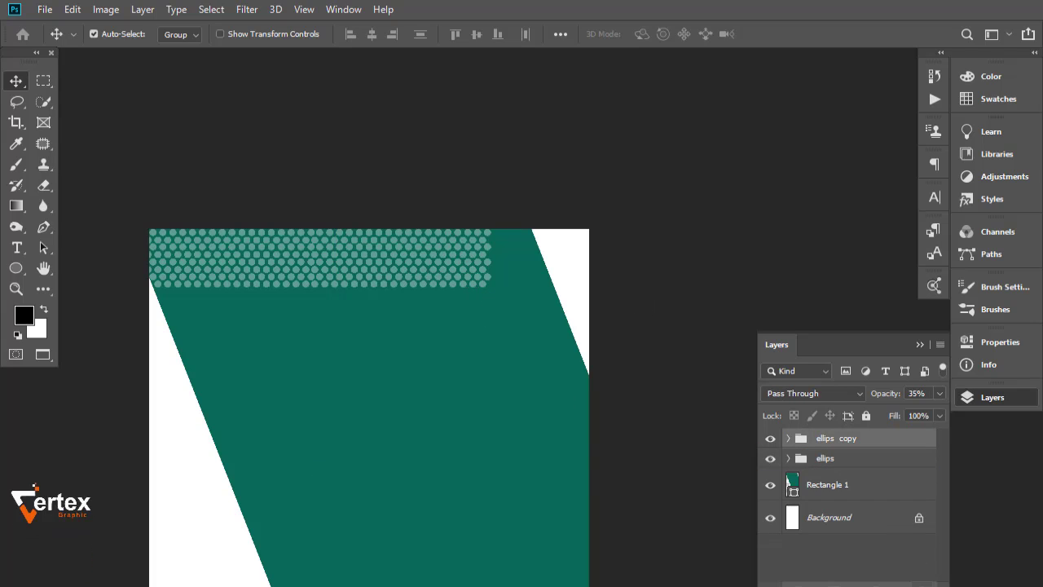
{"action": "key", "text": "ctrl+j"}
{"action": "key", "text": "ctrl+t"}
{"action": "left_click_drag", "start_coordinate": [371, 285], "coordinate": [552, 285]}
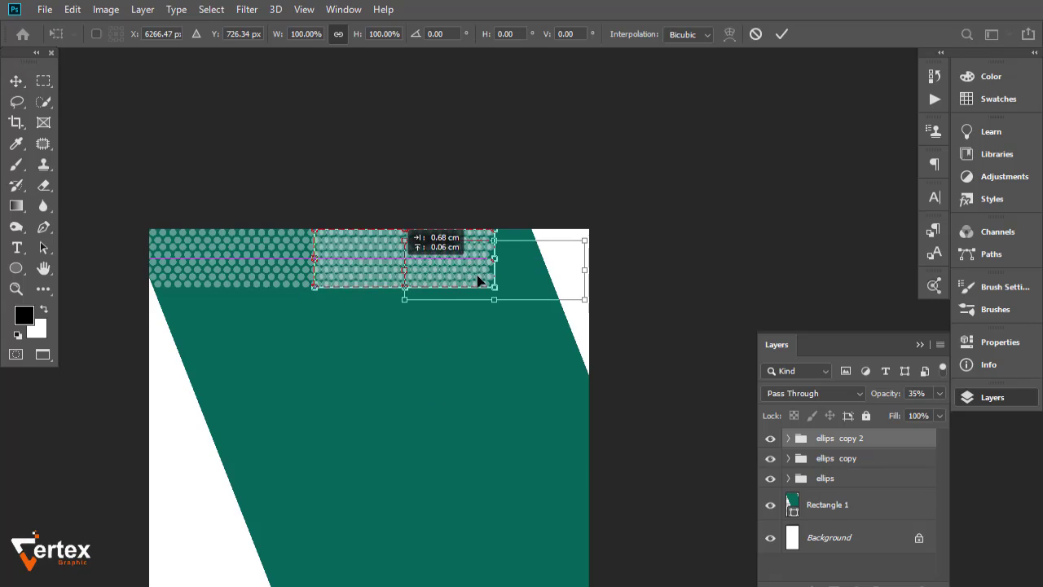
{"action": "key", "text": "Return"}
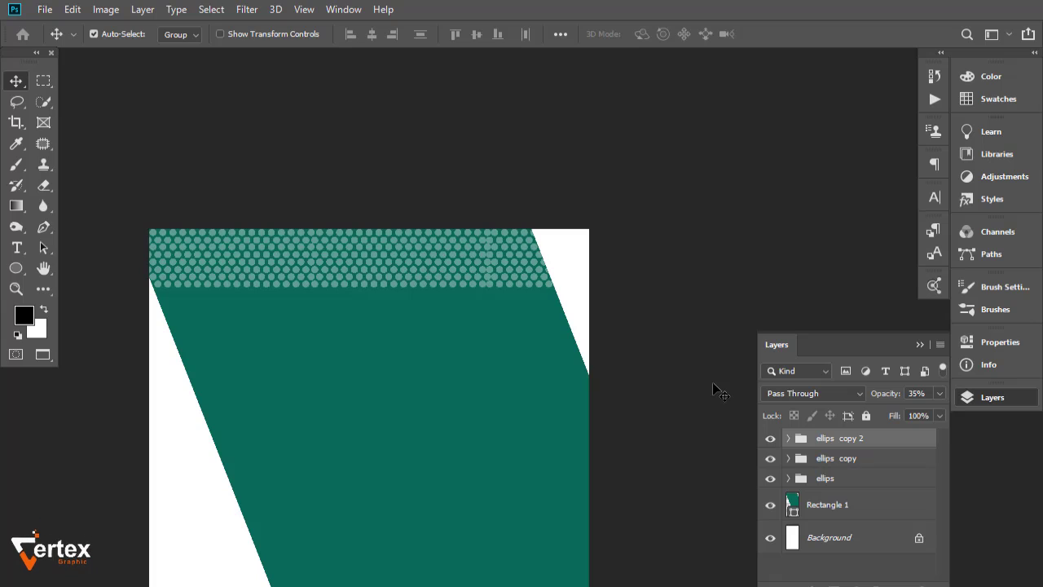
- Group the three ellips folders as Group 5 and fade it downward with a gradient mask
{"action": "key", "text": "l"}
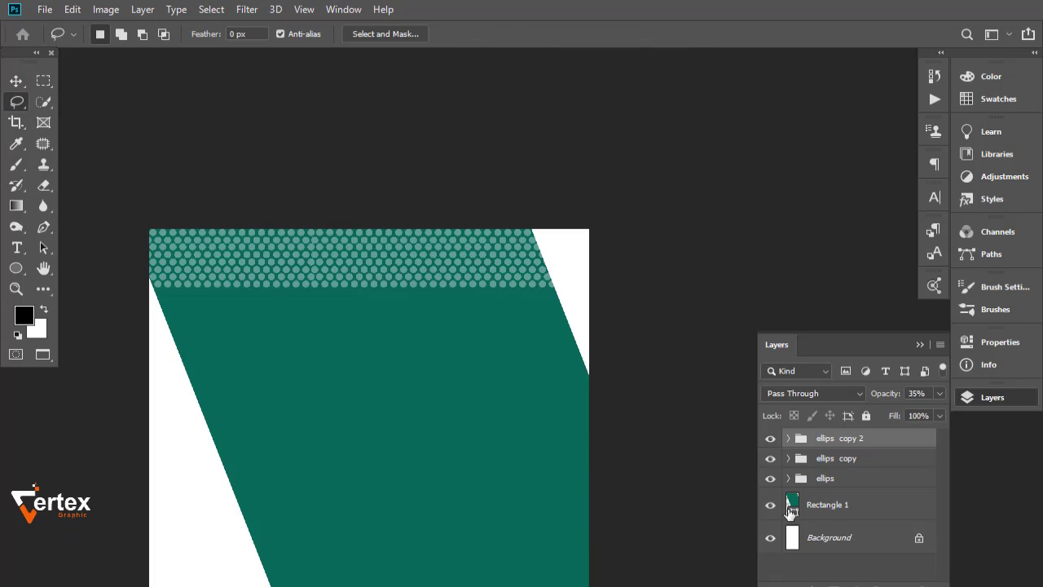
{"action": "left_click", "coordinate": [847, 479], "text": "shift"}
{"action": "key", "text": "ctrl+g"}
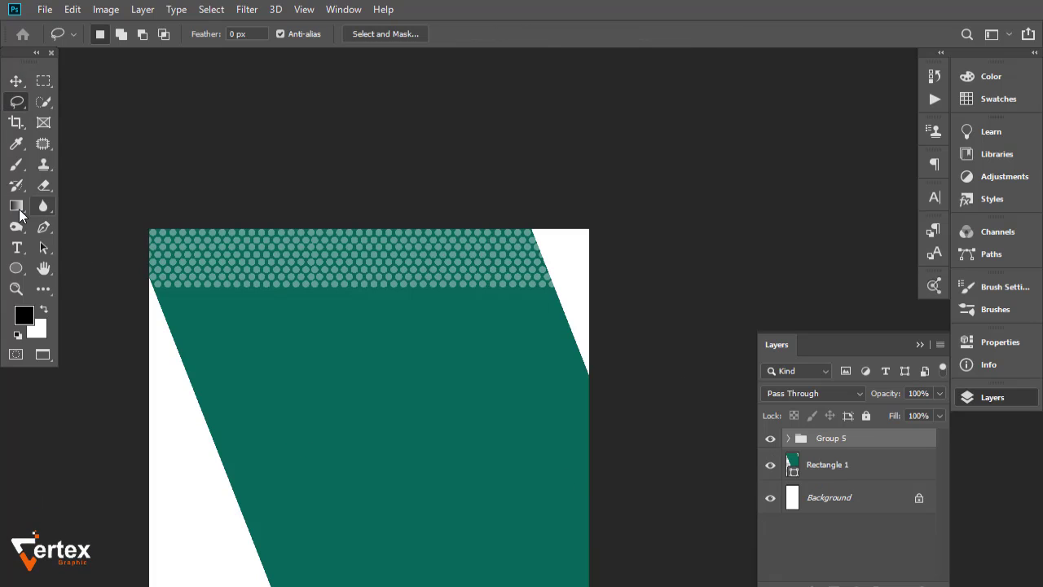
{"action": "left_click", "coordinate": [833, 582]}
{"action": "key", "text": "g"}
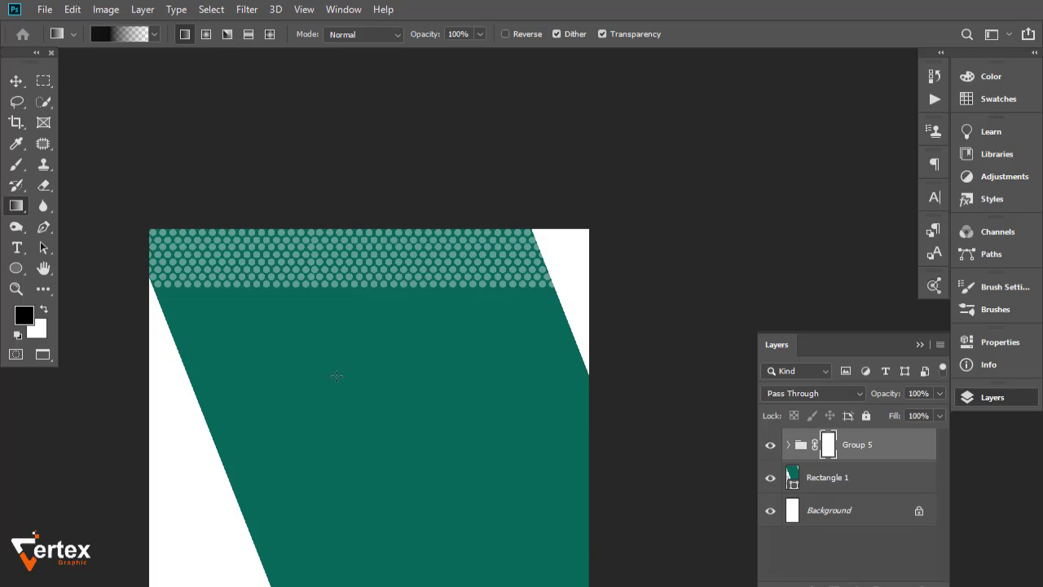
{"action": "left_click_drag", "start_coordinate": [355, 255], "coordinate": [346, 205]}
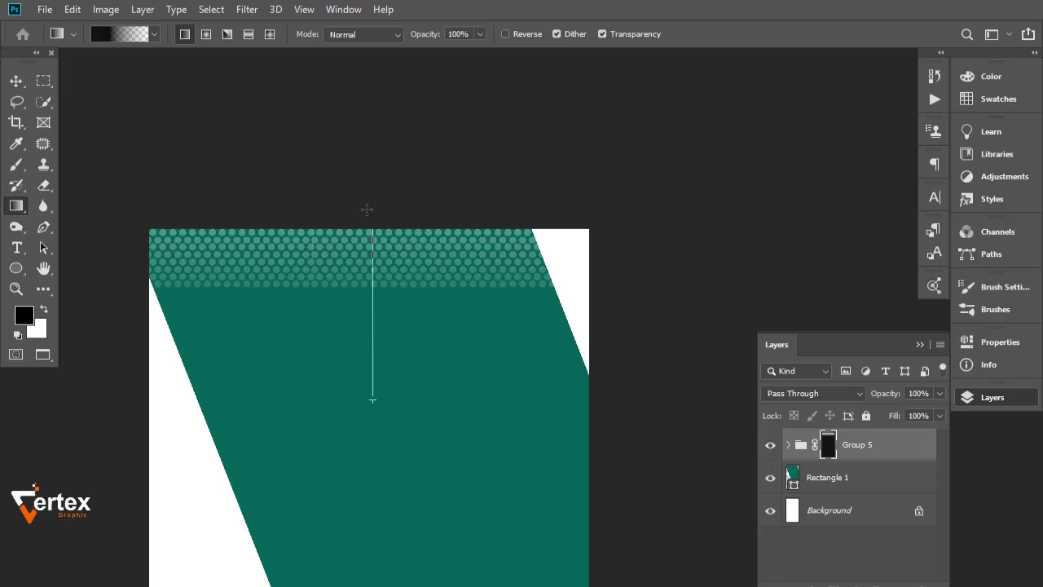
{"action": "left_click_drag", "start_coordinate": [375, 318], "coordinate": [361, 303]}
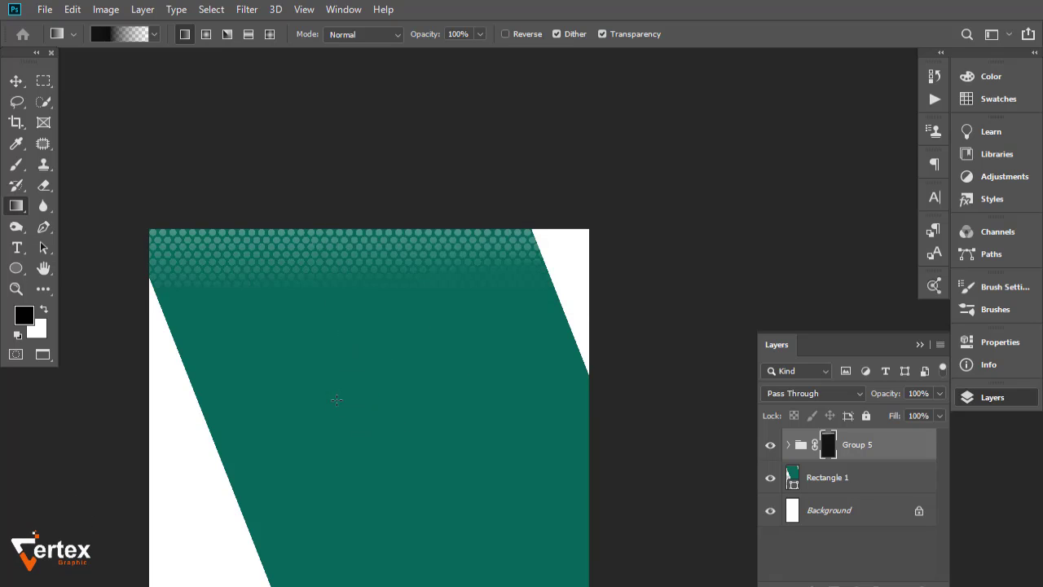
{"action": "left_click_drag", "start_coordinate": [227, 311], "coordinate": [234, 262]}
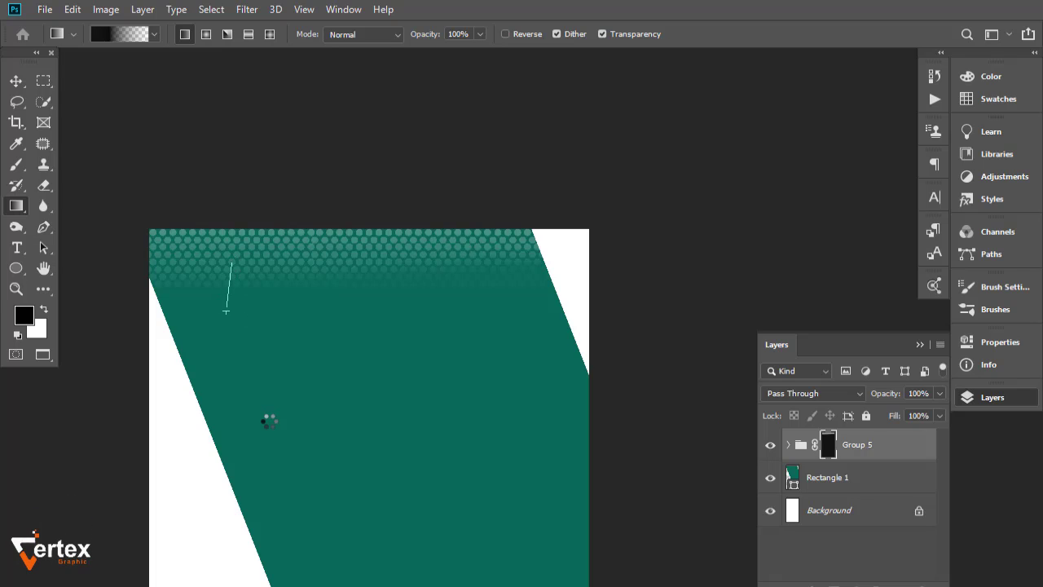
- Duplicate Group 5 to create Group 5 copy
{"action": "left_click", "coordinate": [17, 79]}
{"action": "scroll", "coordinate": [402, 286], "scroll_direction": "down", "scroll_amount": 2}
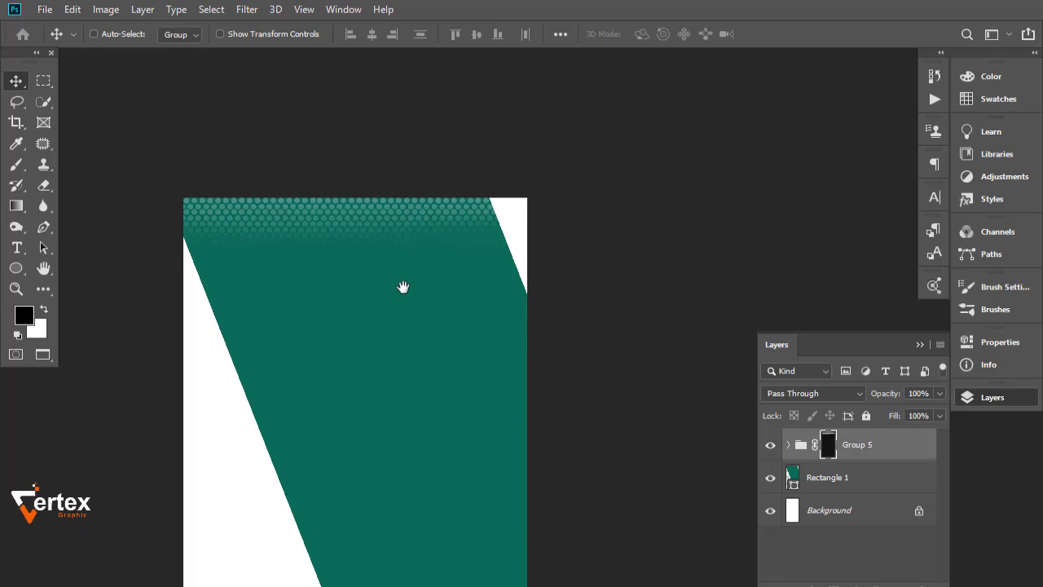
{"action": "scroll", "coordinate": [414, 356], "scroll_direction": "up", "scroll_amount": 1}
{"action": "scroll", "coordinate": [408, 331], "scroll_direction": "up", "scroll_amount": 1}
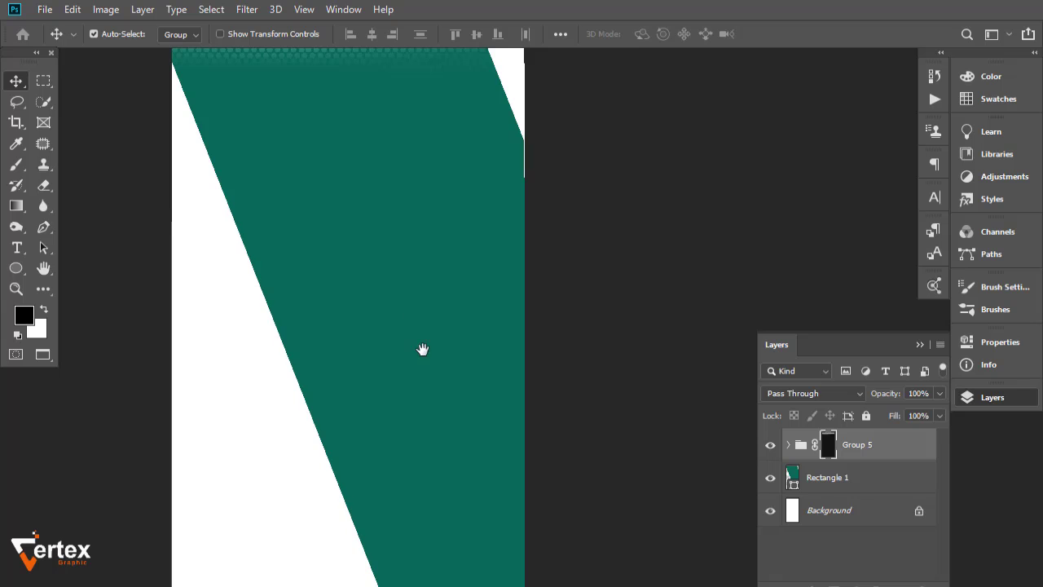
{"action": "key", "text": "ctrl+alt"}
{"action": "left_click", "coordinate": [393, 301]}
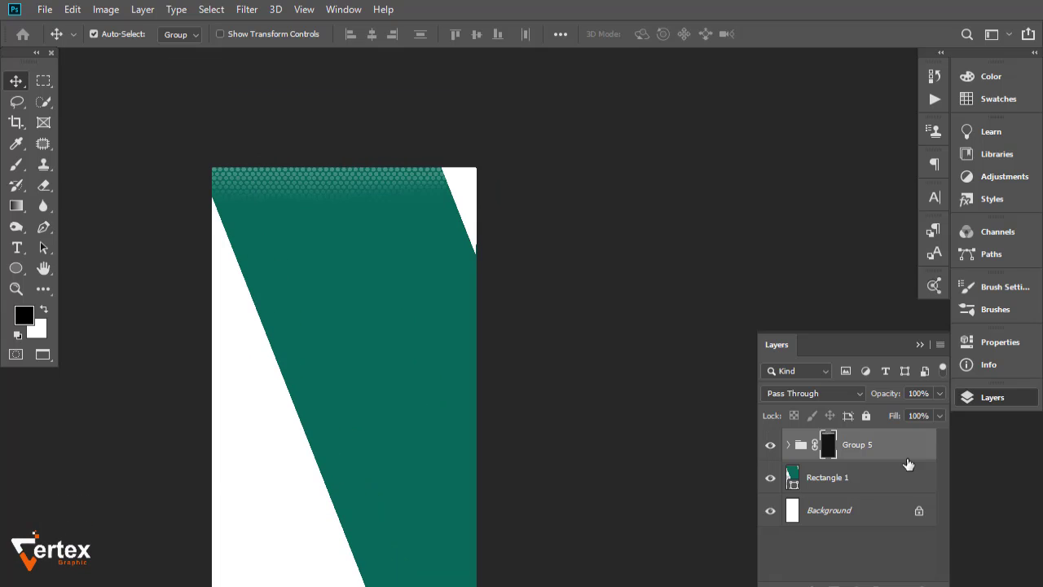
{"action": "left_click_drag", "start_coordinate": [889, 447], "coordinate": [889, 431]}
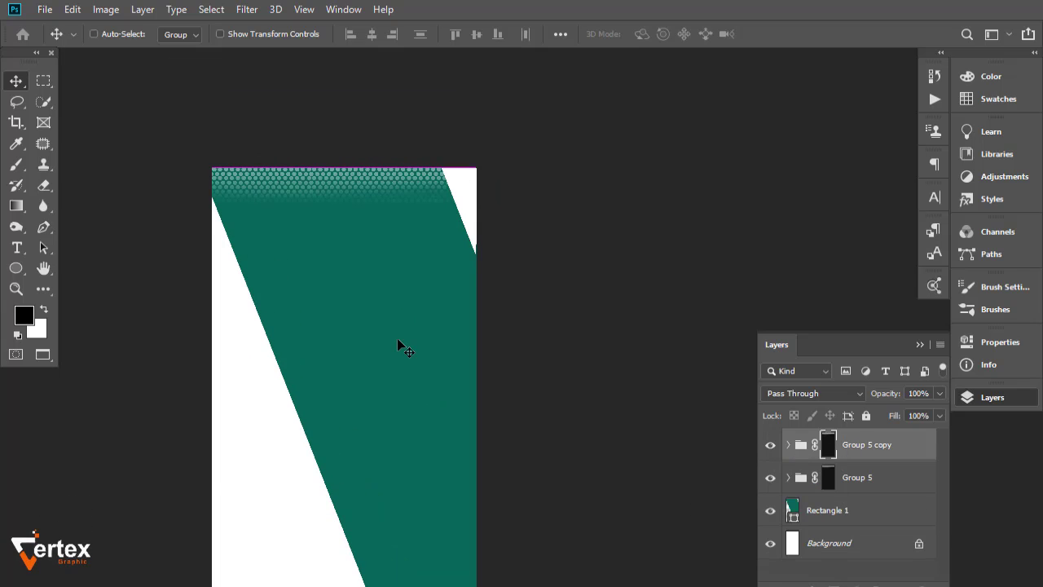
- Move Group 5 copy to the teal shape's middle and enlarge it to 112%
{"action": "key", "text": "ctrl+t"}
{"action": "mouse_move", "coordinate": [363, 211]}
{"action": "left_mouse_down"}
{"action": "mouse_move", "coordinate": [340, 482]}
{"action": "mouse_move", "coordinate": [348, 442]}
{"action": "left_mouse_up"}
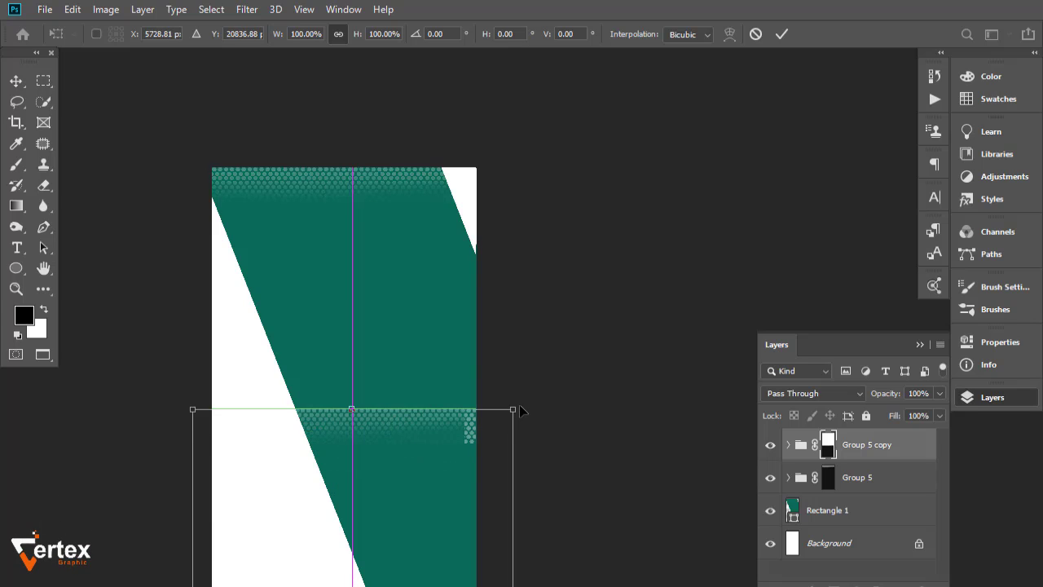
{"action": "left_click_drag", "start_coordinate": [513, 407], "coordinate": [550, 344]}
{"action": "left_click_drag", "start_coordinate": [421, 443], "coordinate": [403, 488]}
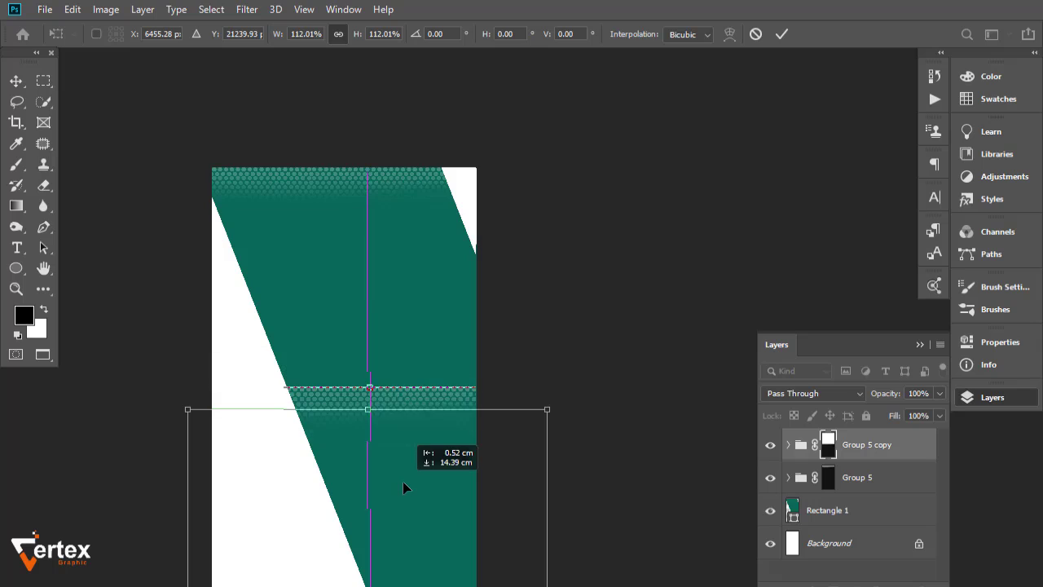
{"action": "key", "text": "Return"}
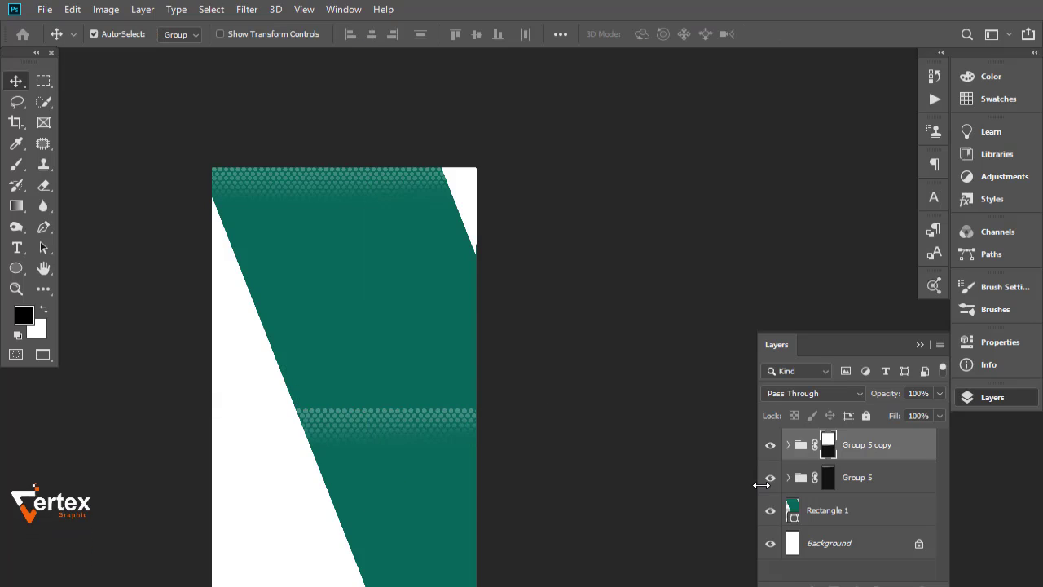
- Fade Group 5 copy with a gradient on its mask and set its opacity to 30%
{"action": "key", "text": "g"}
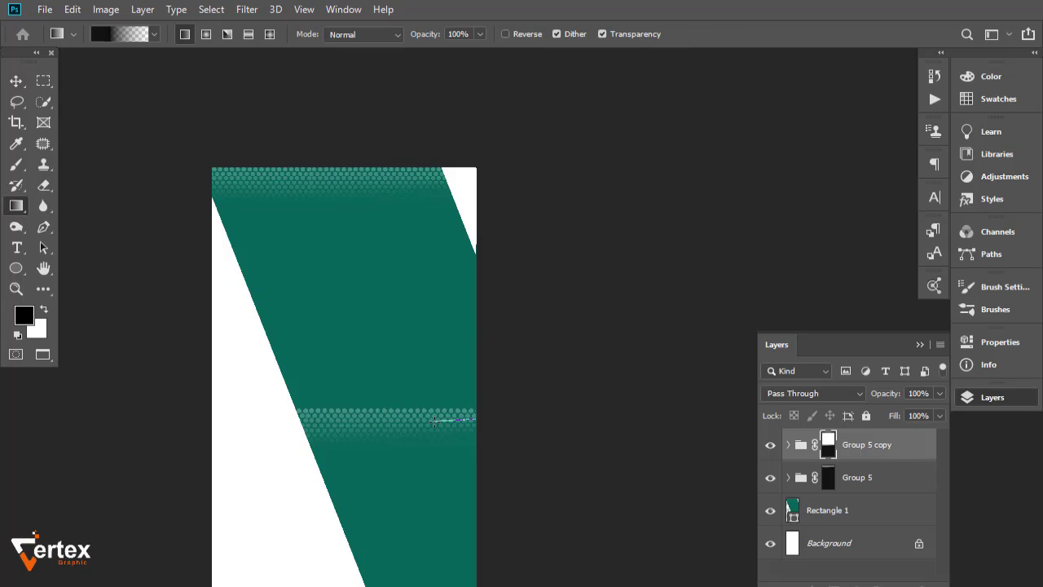
{"action": "left_click_drag", "start_coordinate": [435, 421], "coordinate": [562, 421]}
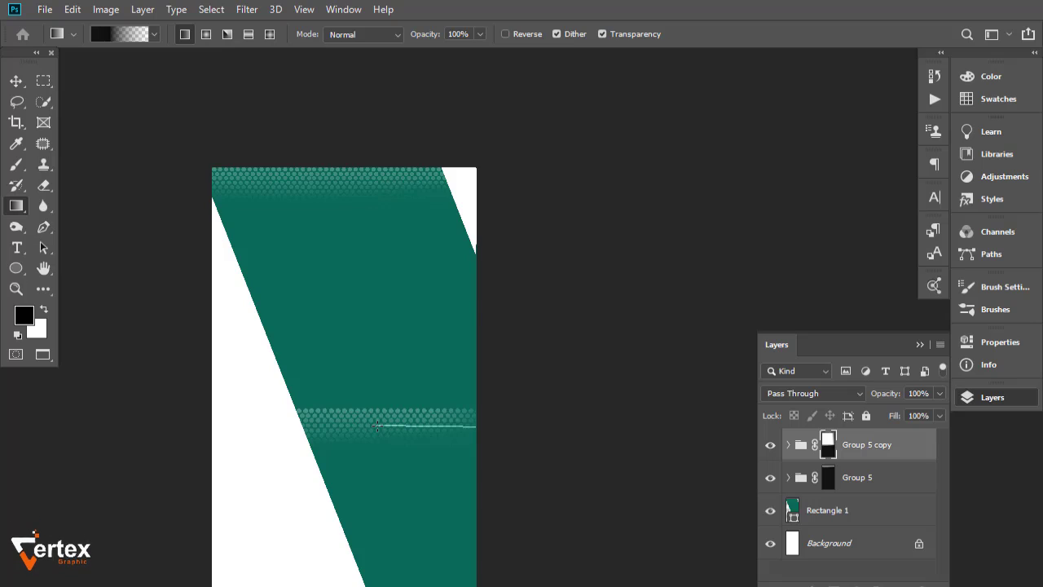
{"action": "left_click_drag", "start_coordinate": [376, 424], "coordinate": [302, 423]}
{"action": "left_click_drag", "start_coordinate": [944, 397], "coordinate": [886, 414]}
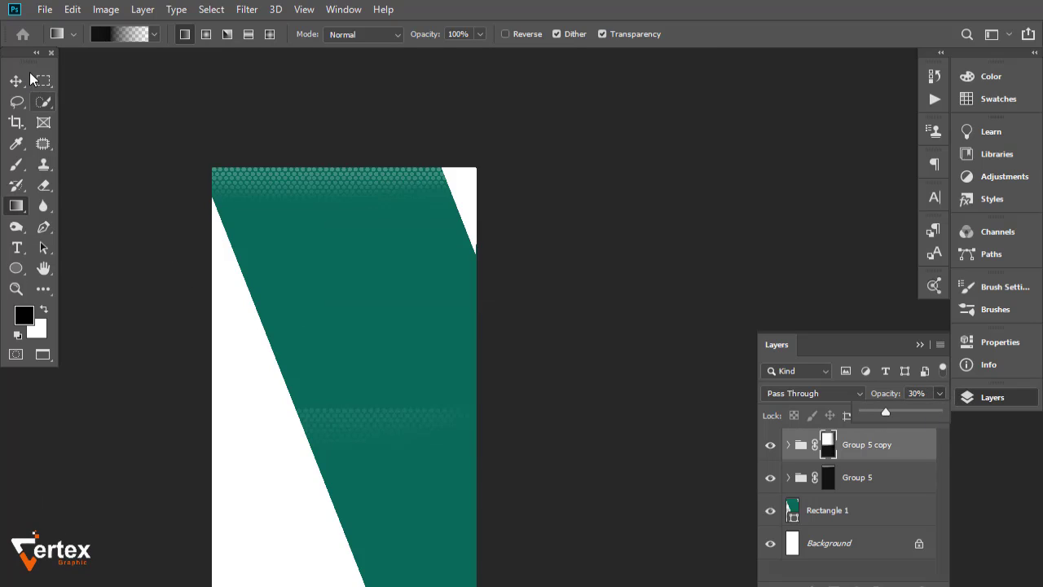
- Set the Group 5 copy dot band's blend mode to Overlay for a faint texture
{"action": "key", "text": "v"}
{"action": "scroll", "coordinate": [374, 374], "scroll_direction": "down", "scroll_amount": 1}
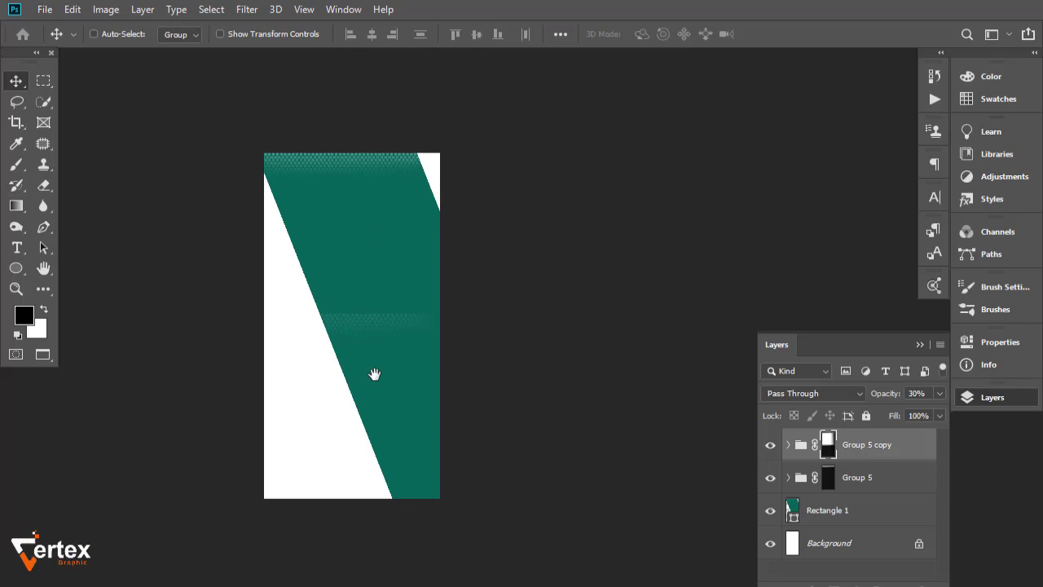
{"action": "scroll", "coordinate": [374, 374], "scroll_direction": "up", "scroll_amount": 2}
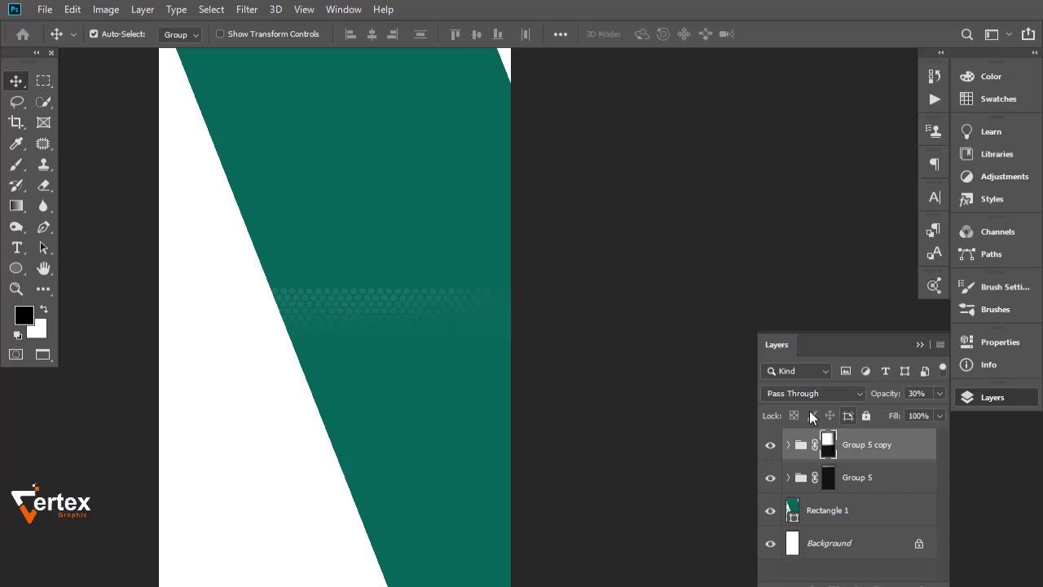
{"action": "left_click", "coordinate": [857, 395]}
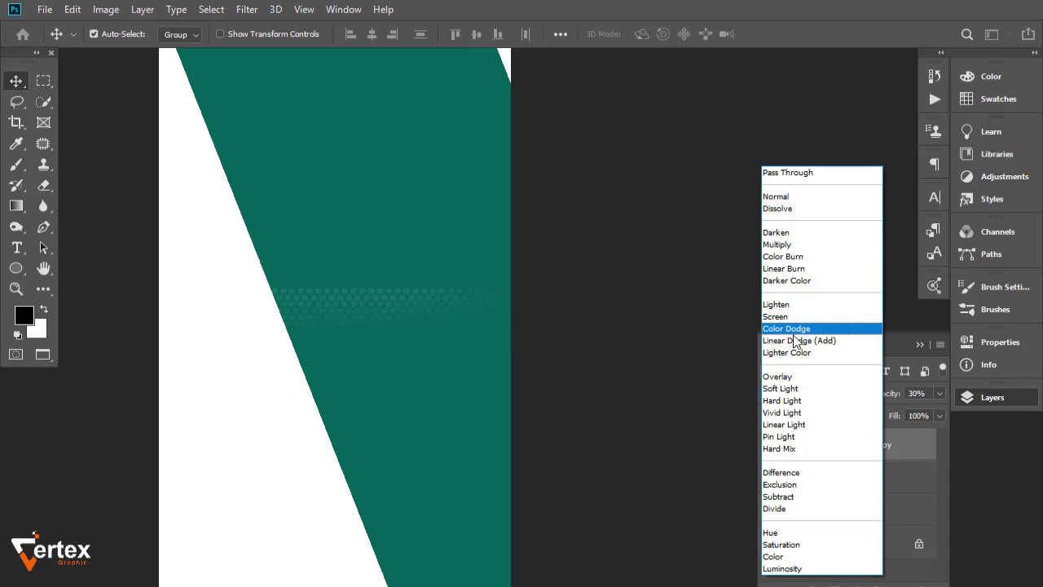
{"action": "left_click", "coordinate": [800, 376]}
{"action": "left_click", "coordinate": [563, 310]}
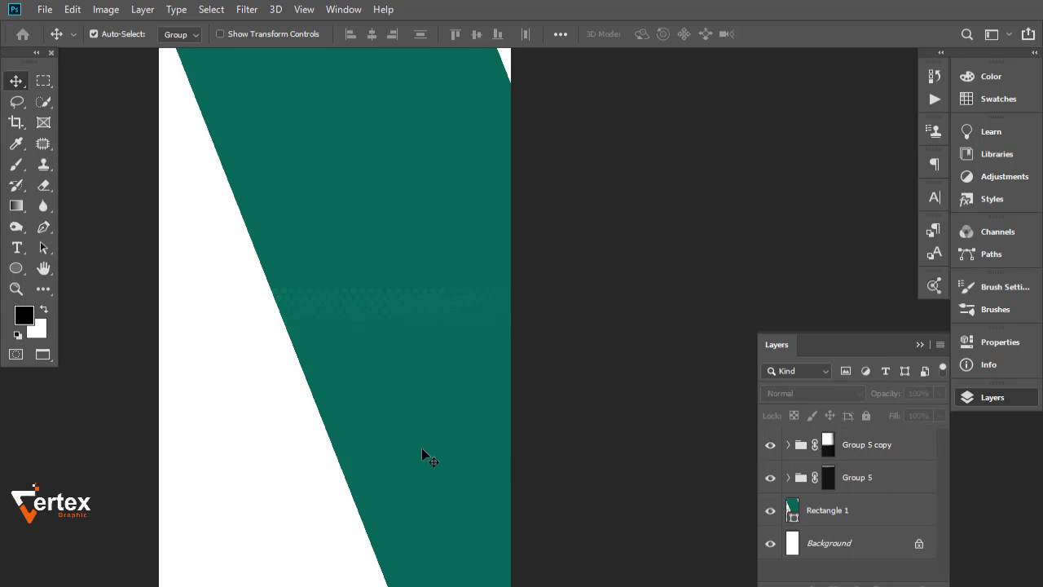
{"action": "left_click", "coordinate": [16, 246]}
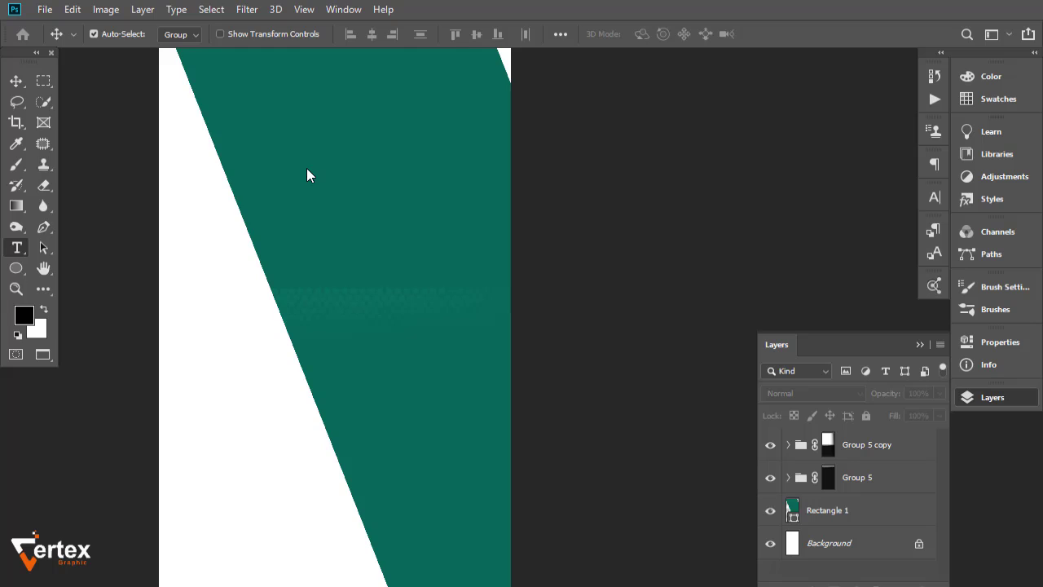
- Add 'Protect' text on the teal shape, scaled to headline size at the top right
{"action": "key", "text": "t"}
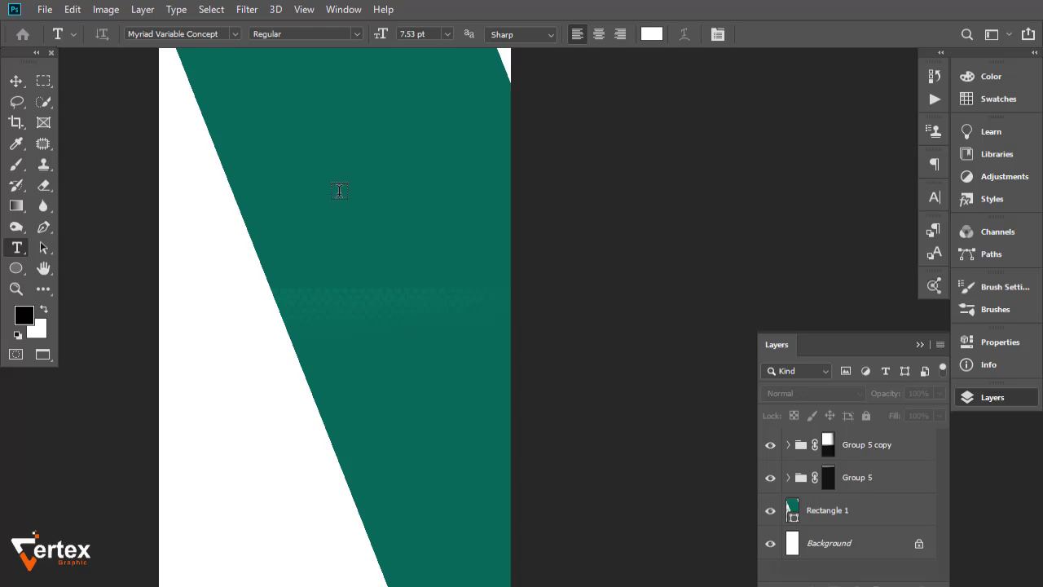
{"action": "left_click", "coordinate": [333, 168]}
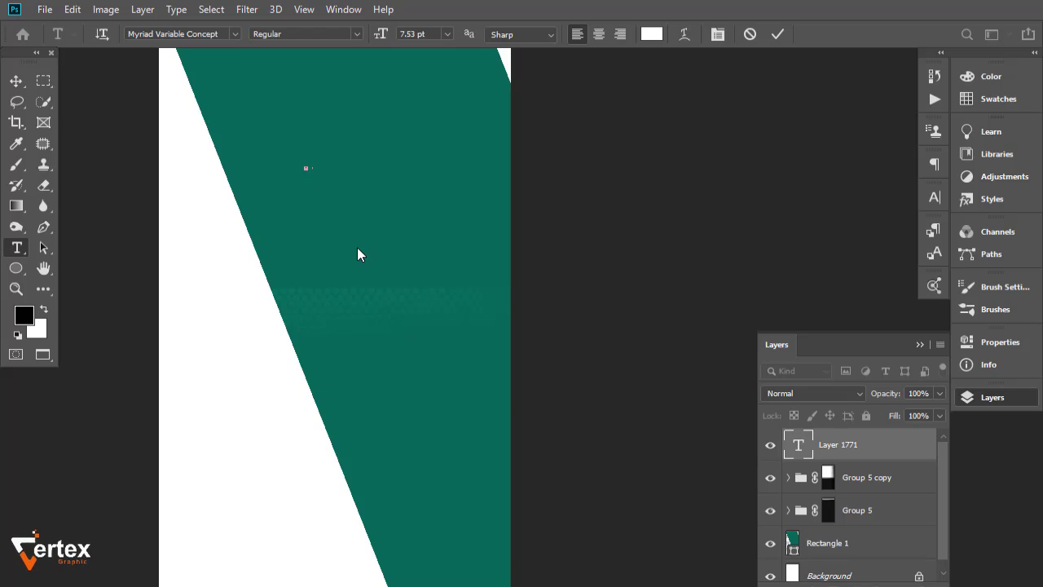
{"action": "key", "text": "ctrl+Return"}
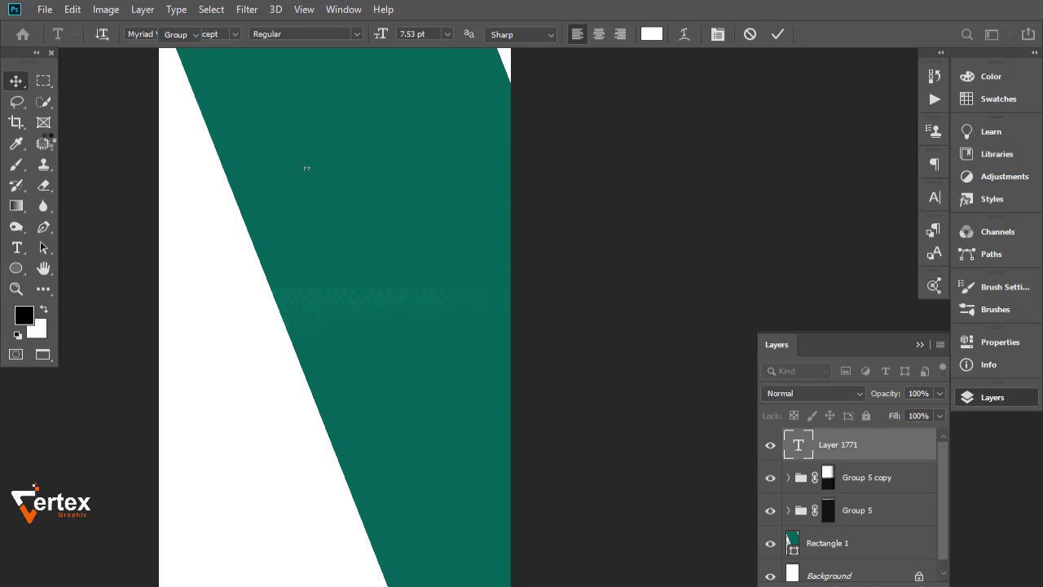
{"action": "key", "text": "ctrl+t"}
{"action": "left_click_drag", "start_coordinate": [398, 271], "coordinate": [375, 255]}
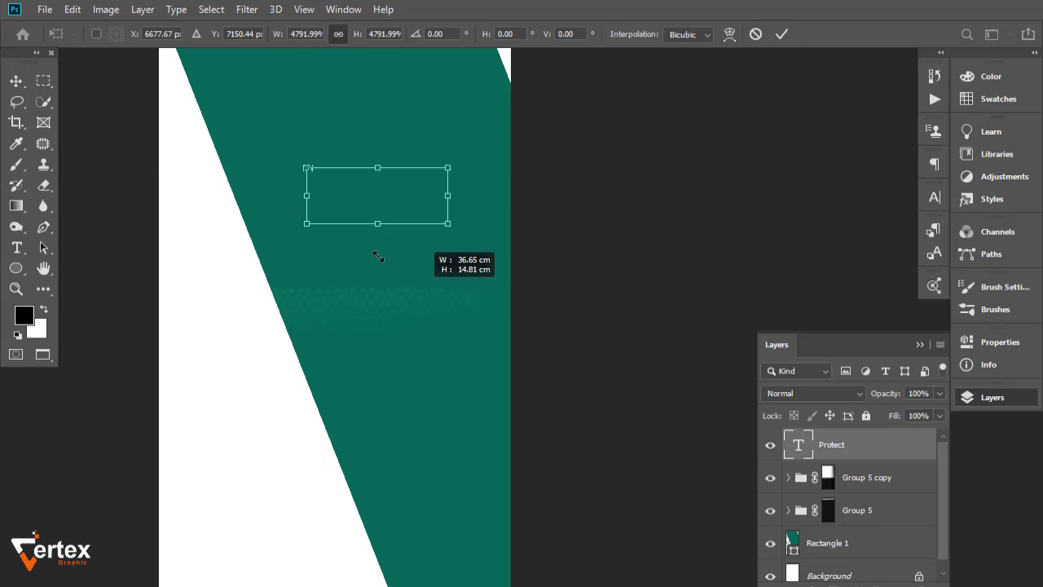
{"action": "key", "text": "Return"}
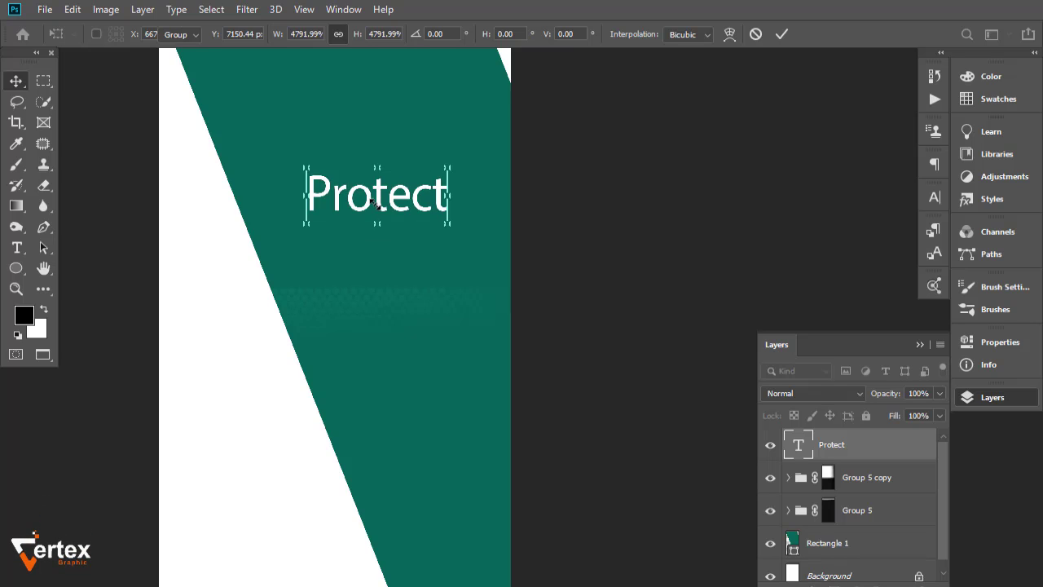
{"action": "mouse_move", "coordinate": [380, 205]}
{"action": "left_mouse_down"}
{"action": "mouse_move", "coordinate": [418, 171]}
{"action": "mouse_move", "coordinate": [420, 124]}
{"action": "left_mouse_up"}
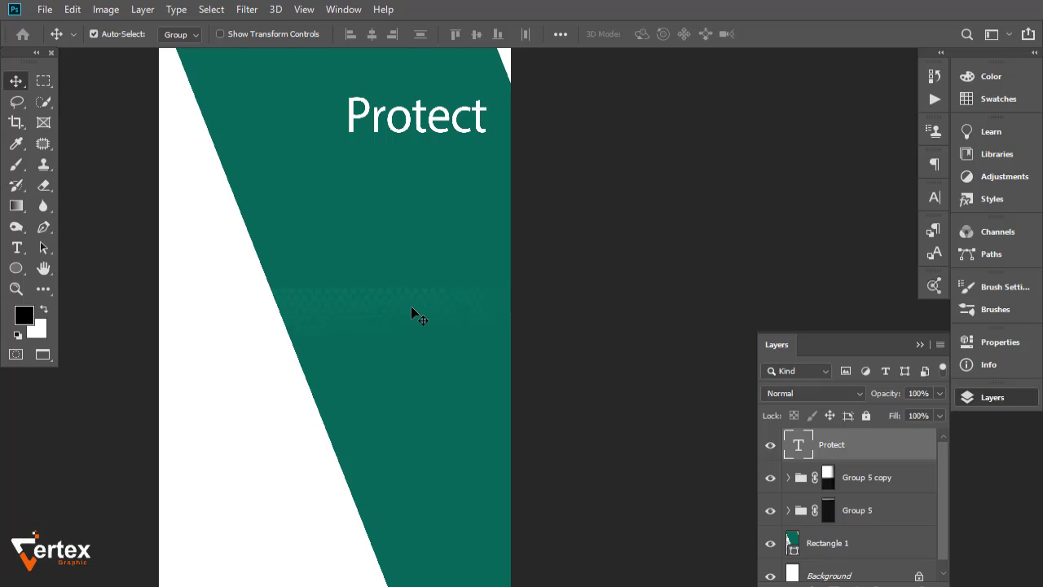
- Fine-tune the Protect text's position, nudging it slightly to the right
{"action": "left_click", "coordinate": [412, 307]}
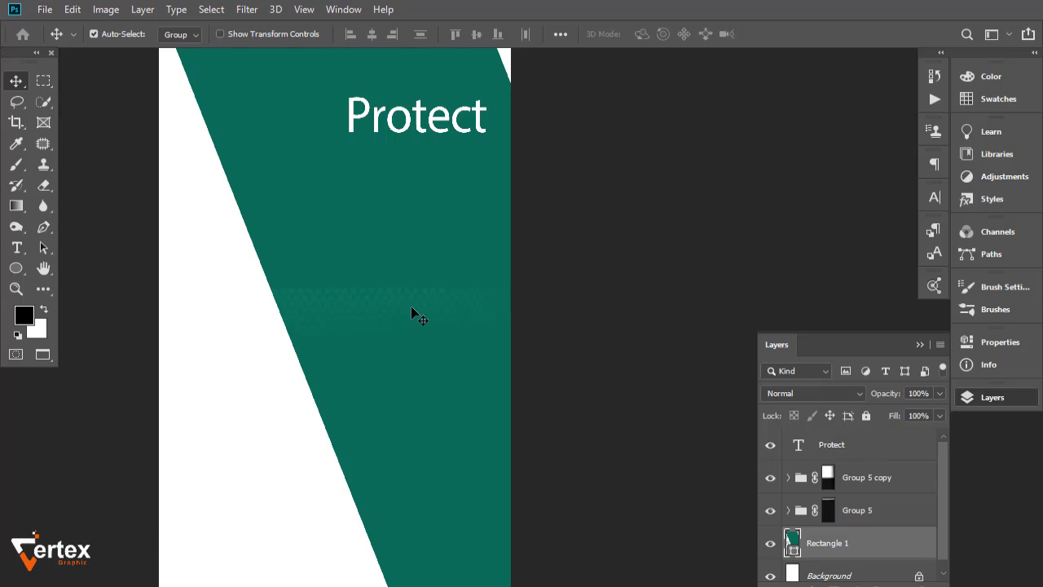
{"action": "left_click_drag", "start_coordinate": [378, 122], "coordinate": [378, 155]}
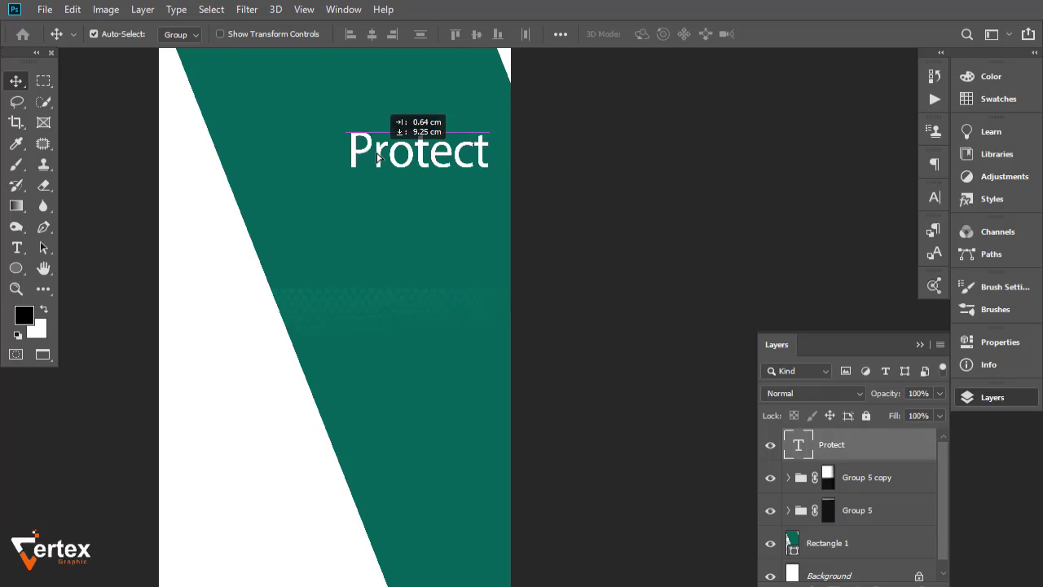
{"action": "key", "text": "ctrl+z"}
{"action": "scroll", "coordinate": [408, 252], "scroll_direction": "up", "scroll_amount": 2}
{"action": "key", "text": "ctrl+plus"}
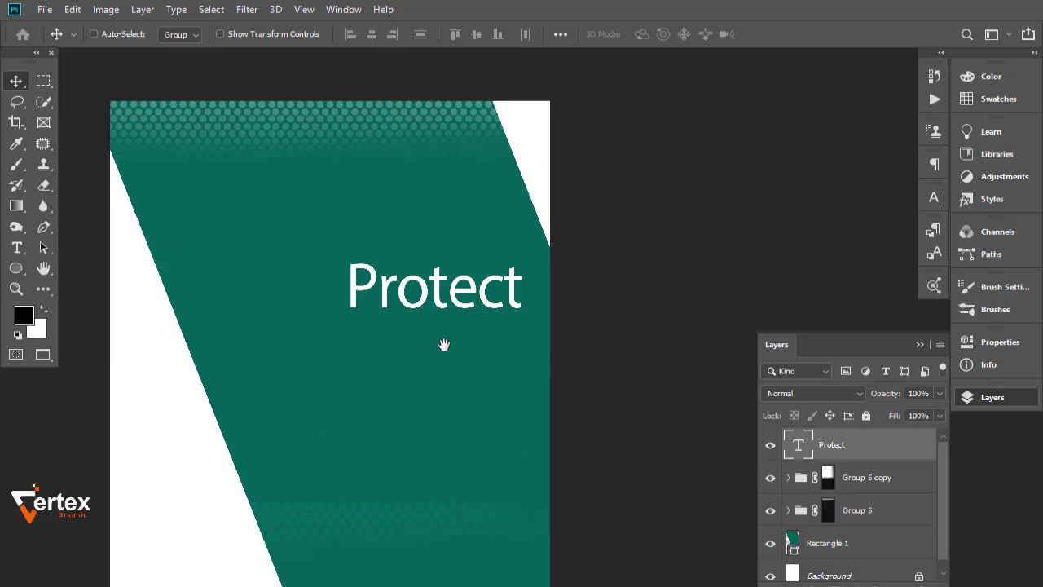
{"action": "scroll", "coordinate": [444, 344], "scroll_direction": "up", "scroll_amount": 1}
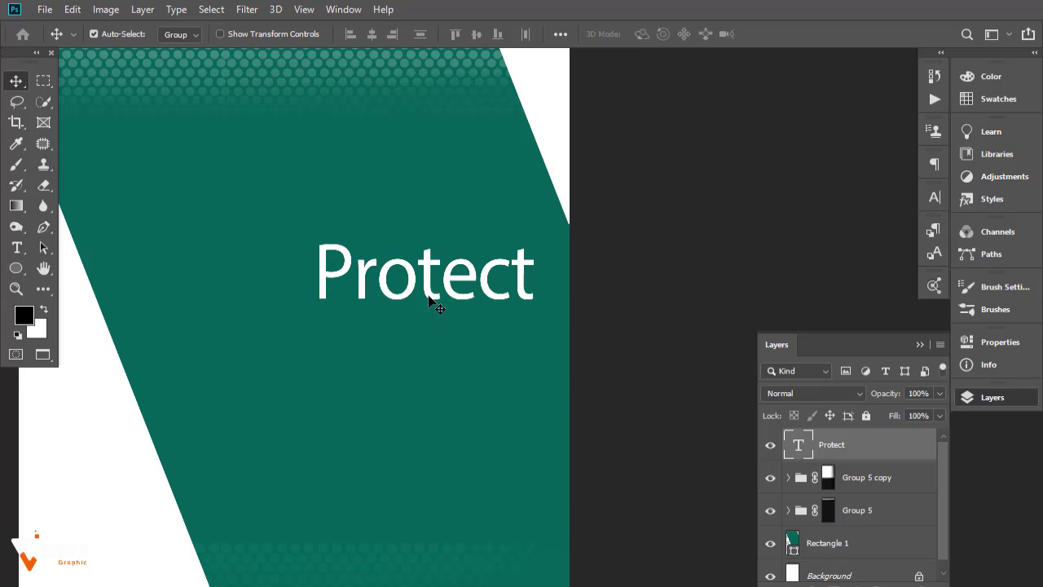
{"action": "left_click_drag", "start_coordinate": [430, 300], "coordinate": [442, 255]}
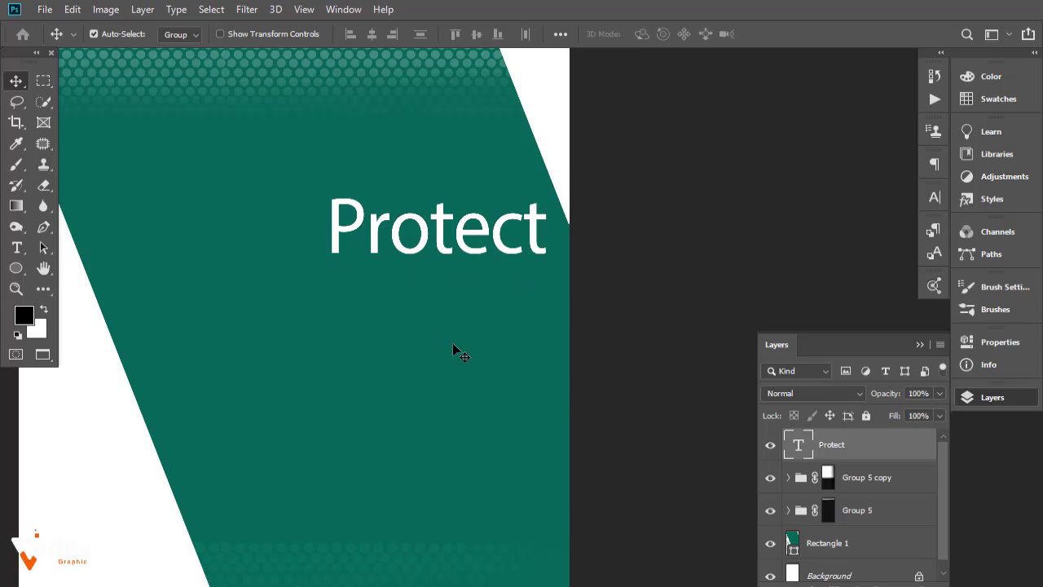
- Make Protect bold at about 323 pt and duplicate it directly beneath
{"action": "left_click", "coordinate": [935, 197]}
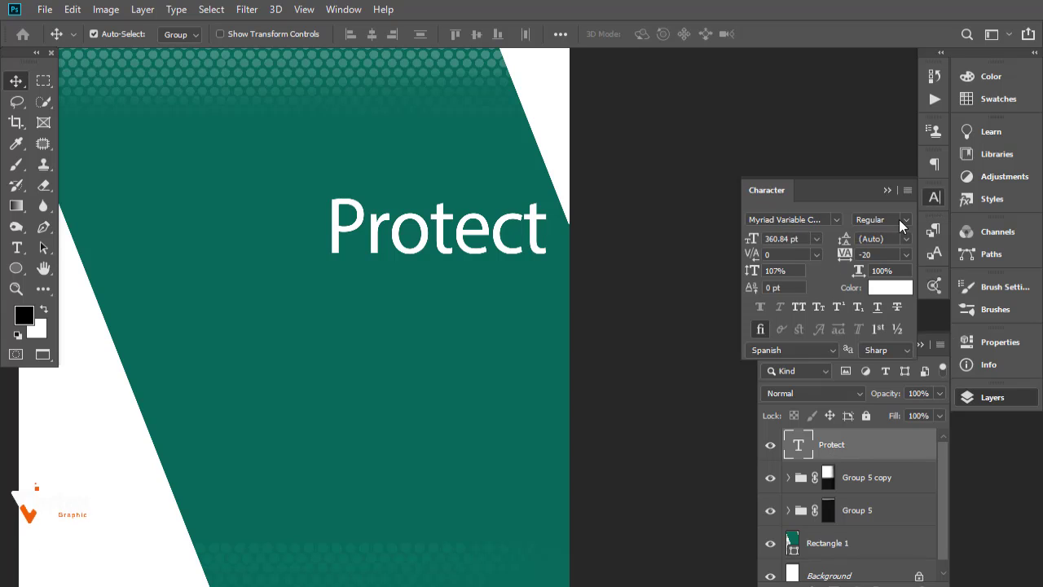
{"action": "left_click", "coordinate": [899, 219]}
{"action": "left_click", "coordinate": [896, 253]}
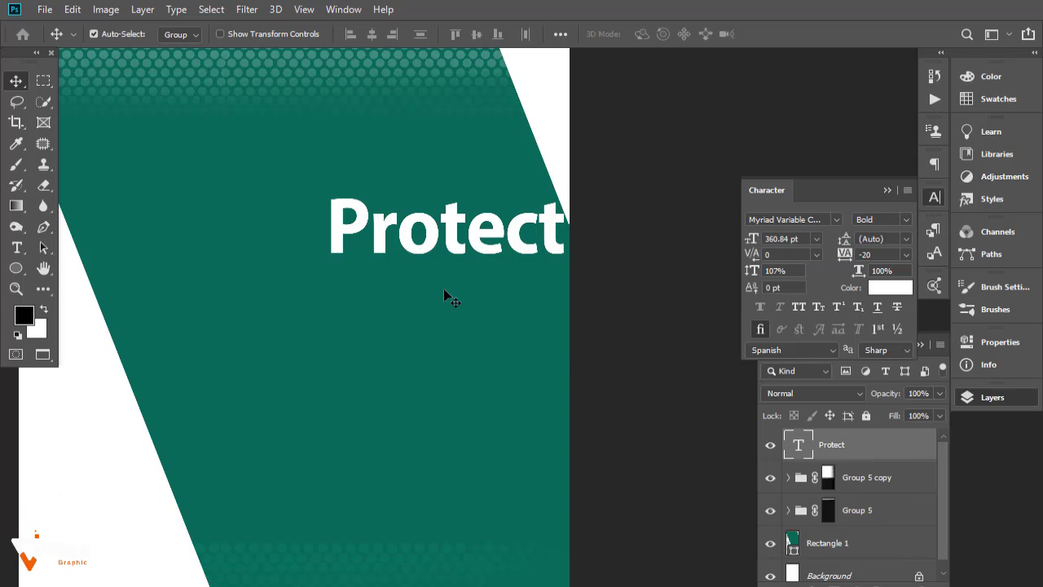
{"action": "left_click_drag", "start_coordinate": [755, 242], "coordinate": [724, 241]}
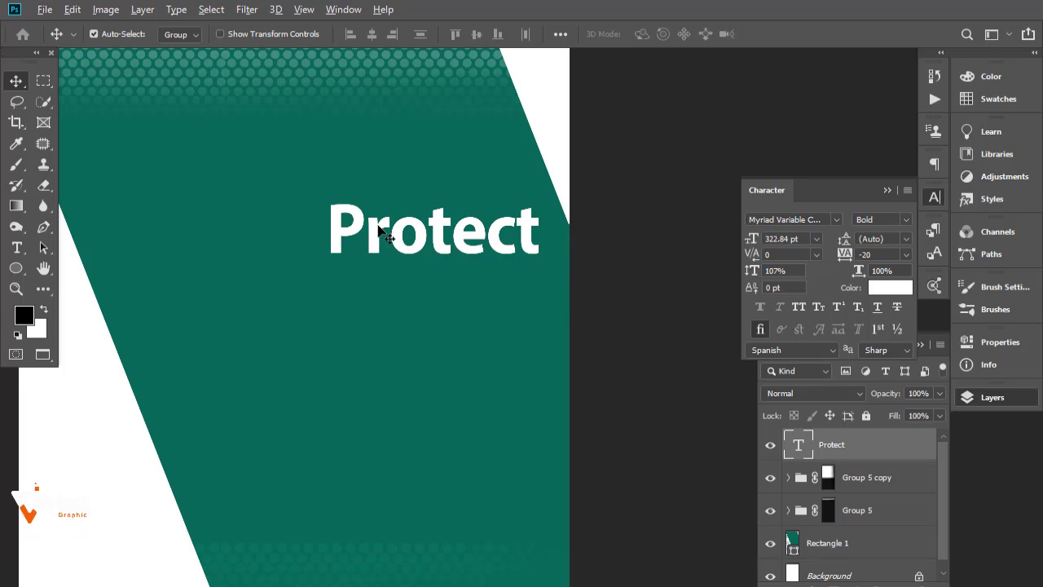
{"action": "left_click_drag", "start_coordinate": [377, 234], "coordinate": [507, 316]}
- Replace the duplicated word with 'Yourself' and centre-align it
{"action": "key", "text": "t"}
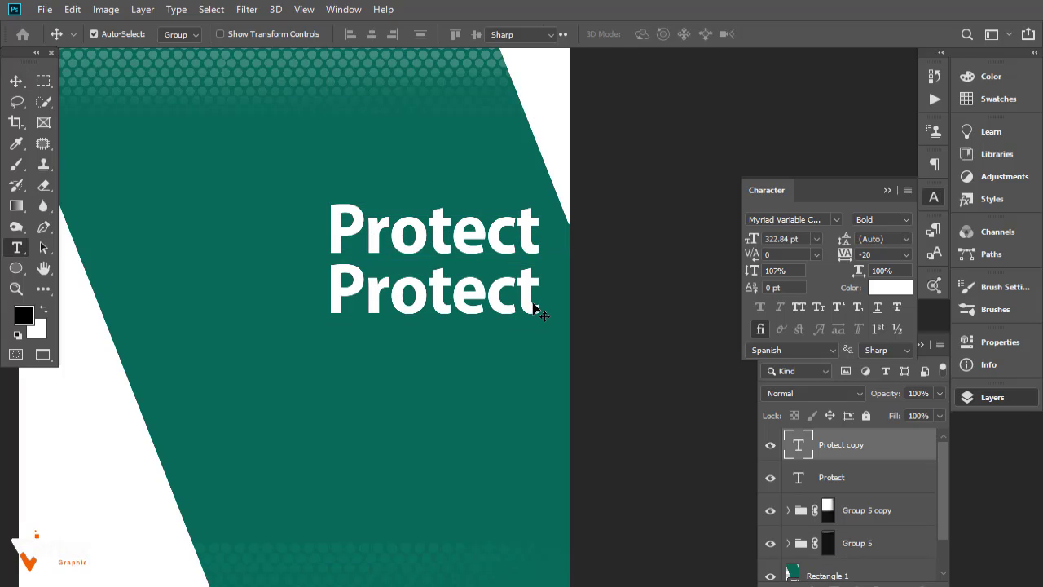
{"action": "double_click", "coordinate": [533, 305]}
{"action": "type", "text": "Y"}
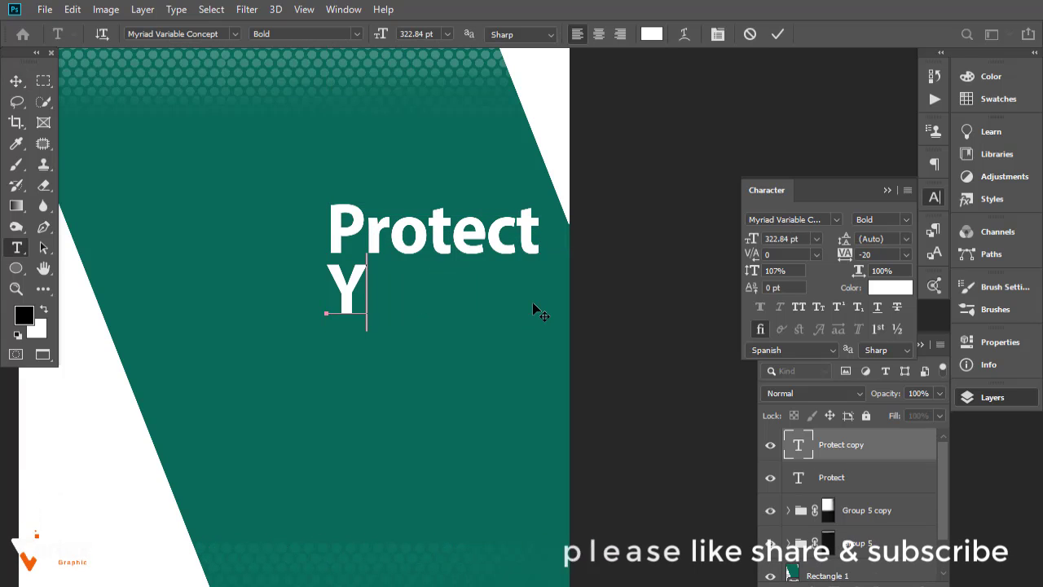
{"action": "type", "text": "ourself"}
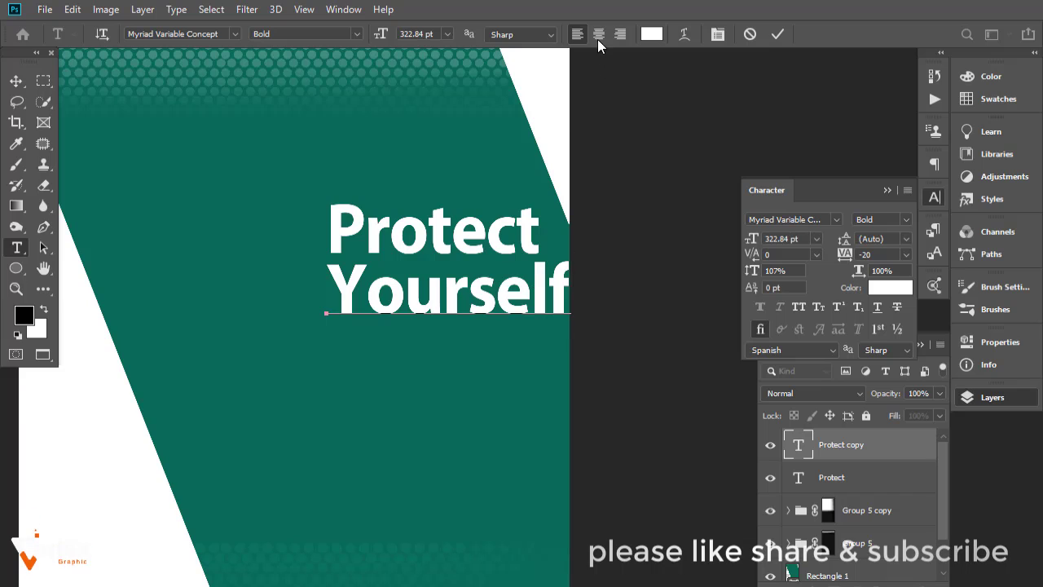
{"action": "left_click", "coordinate": [599, 35]}
{"action": "left_click", "coordinate": [16, 81]}
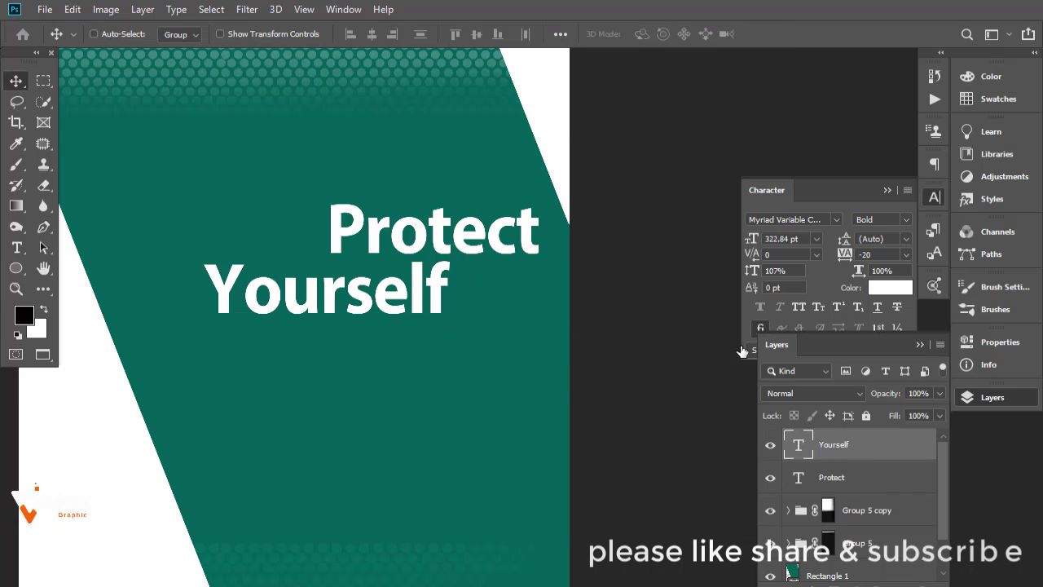
- Duplicate the Protect and Yourself pair just below the original lines
{"action": "left_click", "coordinate": [832, 478], "text": "shift"}
{"action": "left_click", "coordinate": [934, 164]}
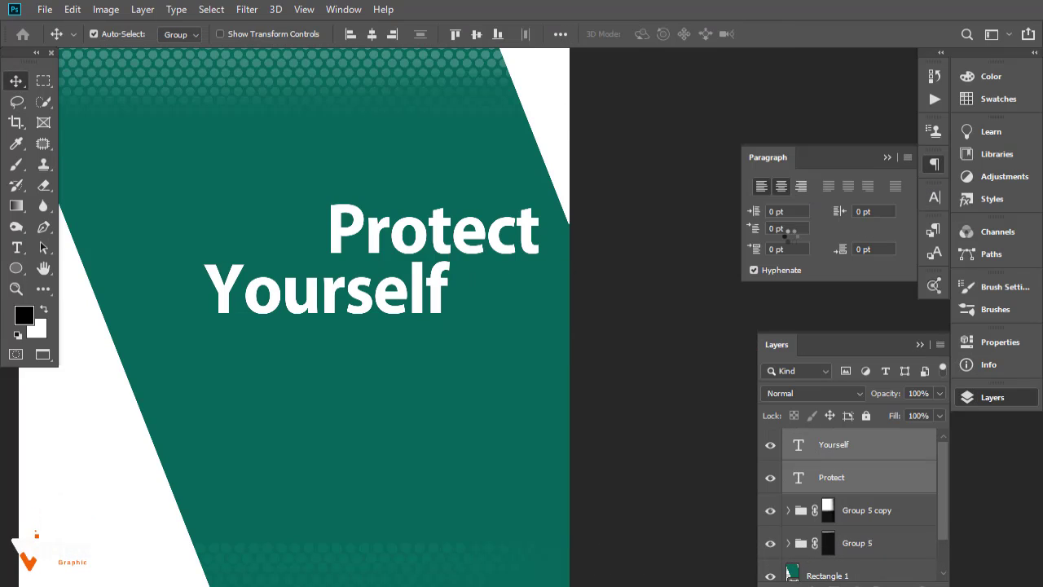
{"action": "mouse_move", "coordinate": [385, 299]}
{"action": "left_mouse_down"}
{"action": "mouse_move", "coordinate": [473, 301]}
{"action": "mouse_move", "coordinate": [462, 302]}
{"action": "mouse_move", "coordinate": [488, 418]}
{"action": "left_mouse_up"}
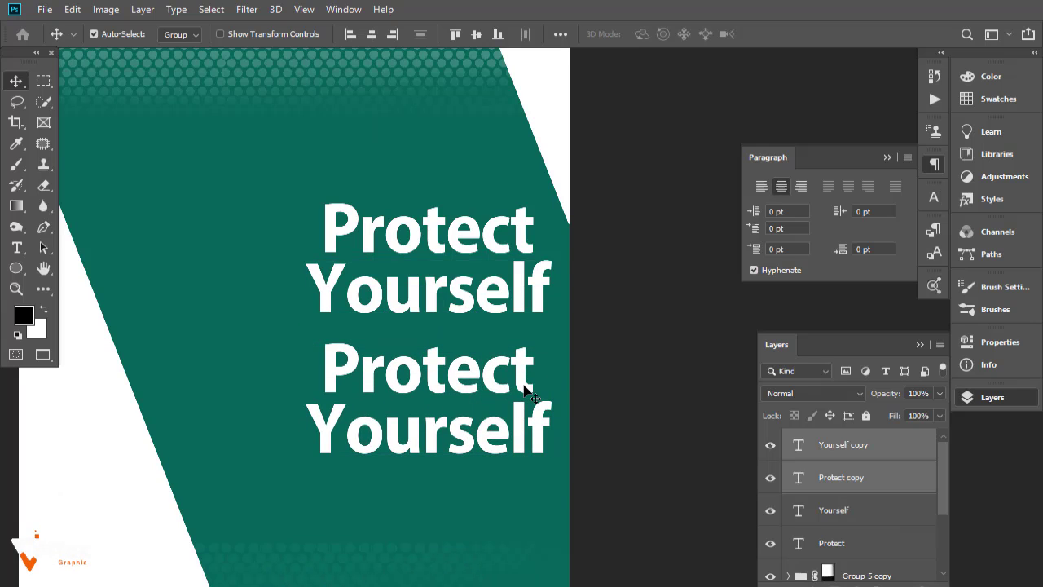
- Change the lower Protect copy to 'Against'
{"action": "left_click", "coordinate": [651, 408]}
{"action": "left_click", "coordinate": [530, 388]}
{"action": "key", "text": "t"}
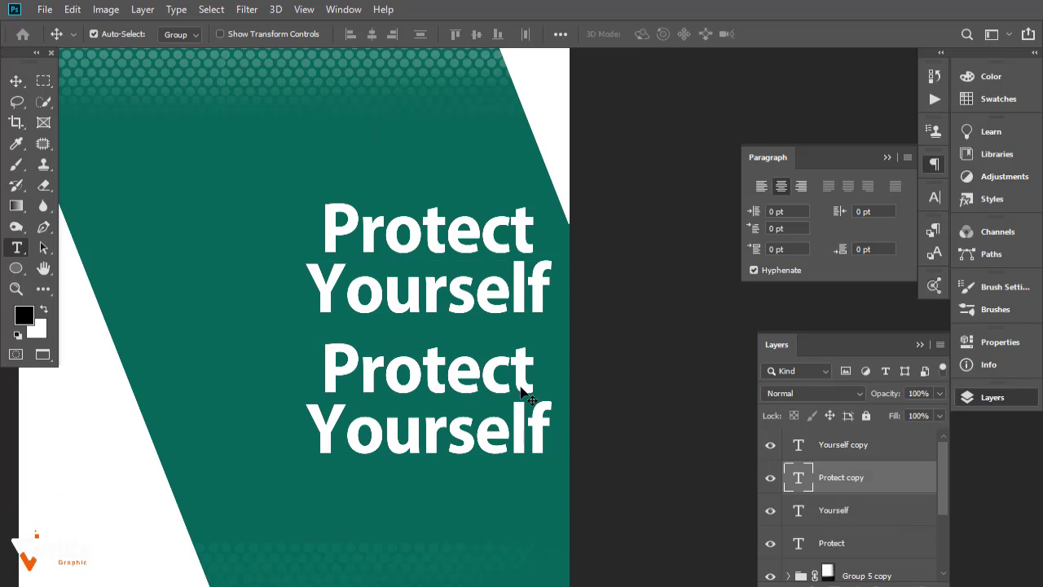
{"action": "double_click", "coordinate": [522, 388]}
{"action": "type", "text": "Ag"}
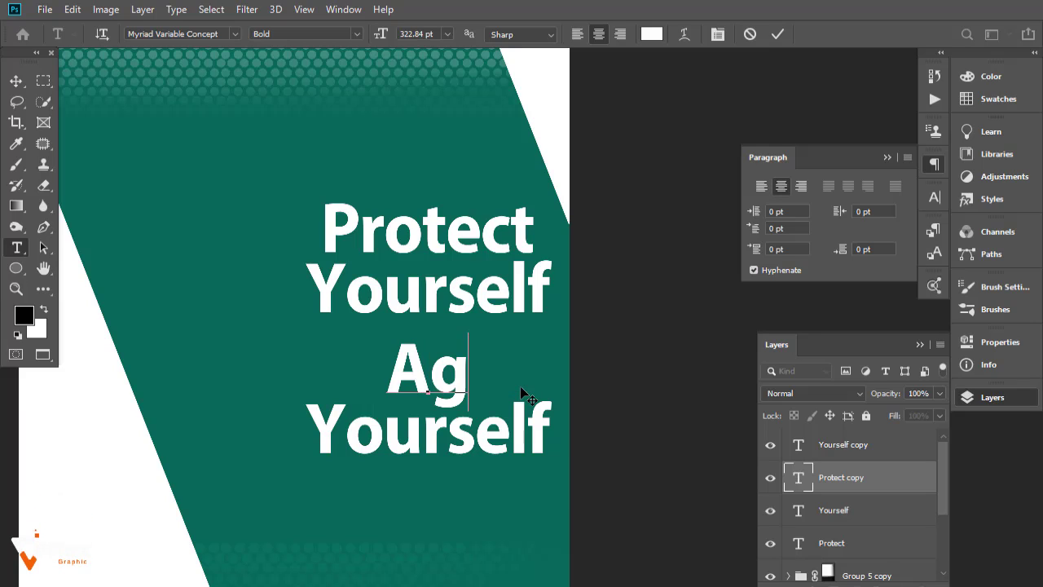
{"action": "type", "text": "ainst"}
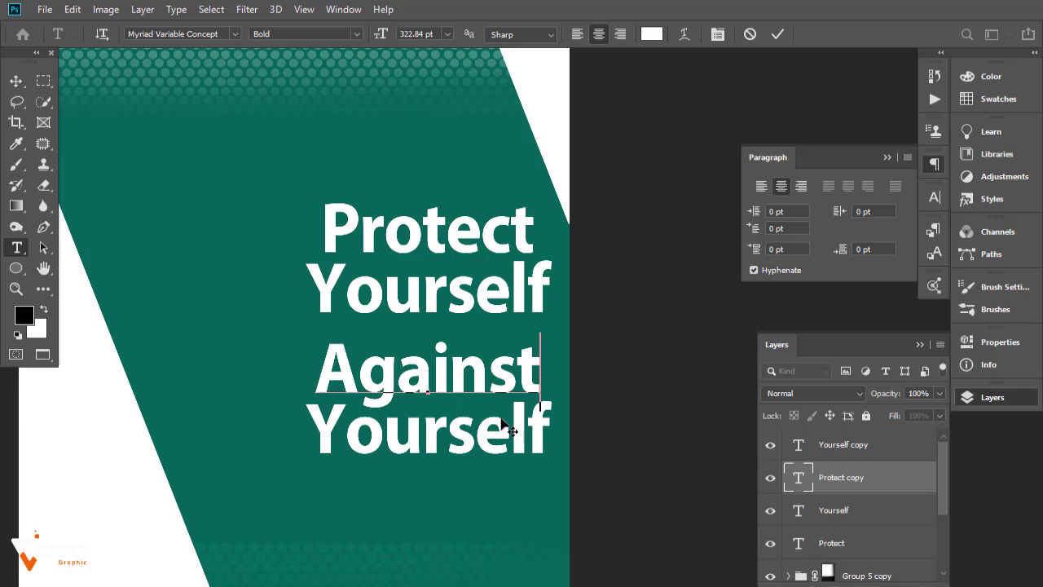
{"action": "key", "text": "ctrl+Return"}
- Change the lower Yourself copy to 'Covid-19'
{"action": "left_click", "coordinate": [537, 434], "text": "ctrl"}
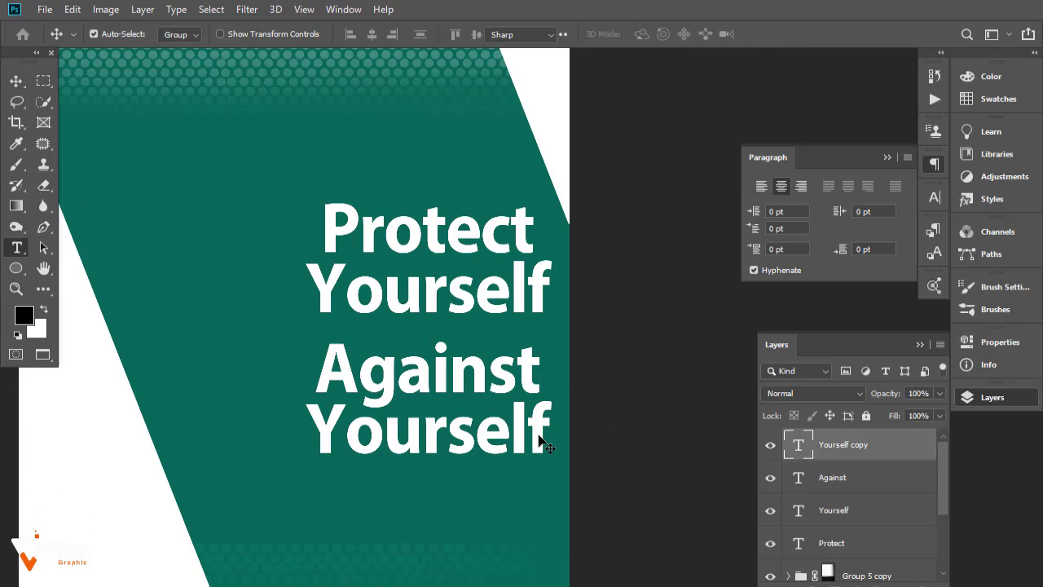
{"action": "double_click", "coordinate": [540, 440]}
{"action": "type", "text": "Coc"}
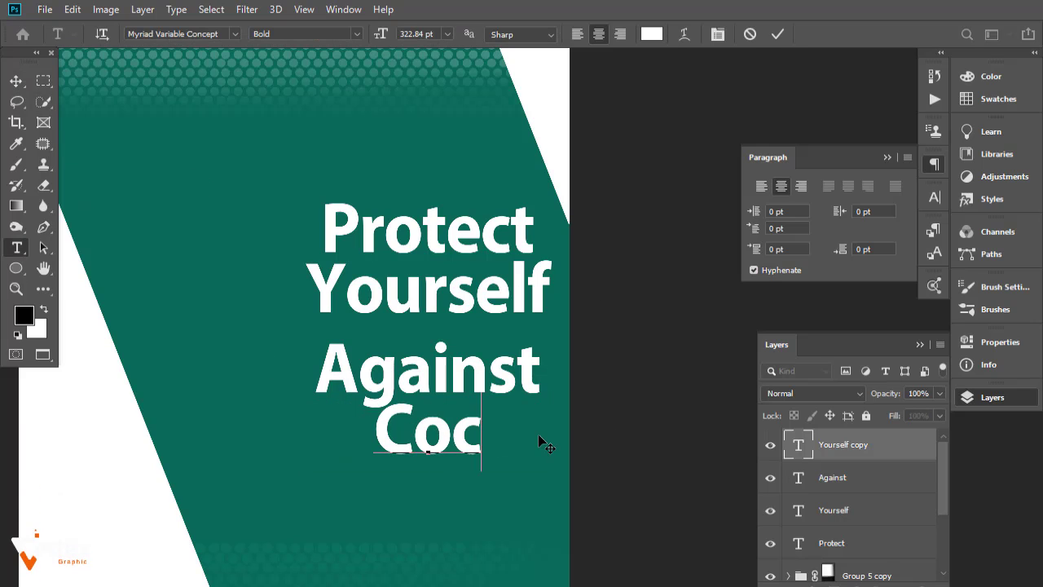
{"action": "key", "text": "BackSpace"}
{"action": "type", "text": "vid-"}
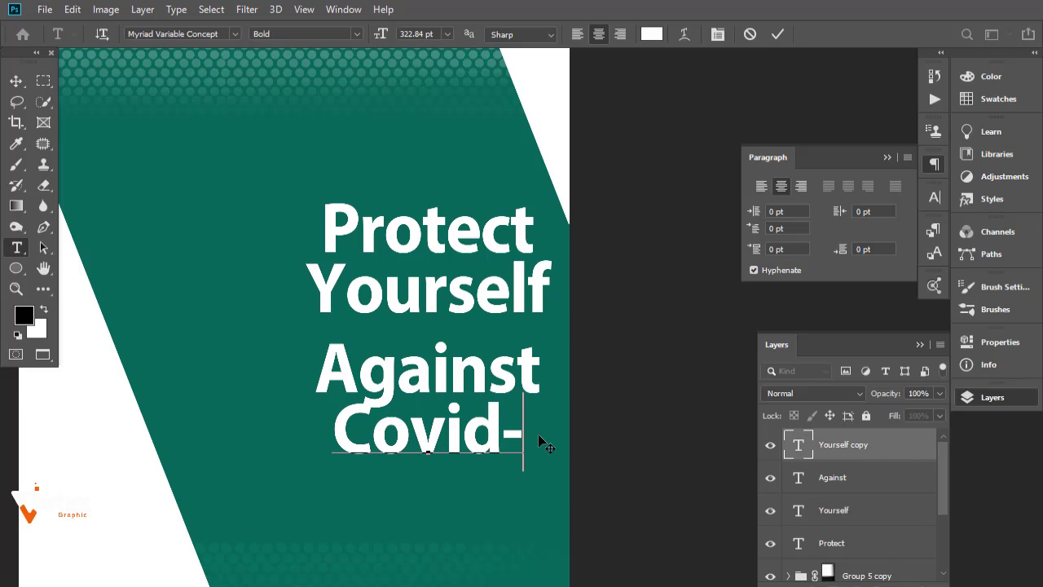
{"action": "type", "text": "19"}
{"action": "left_click", "coordinate": [16, 81]}
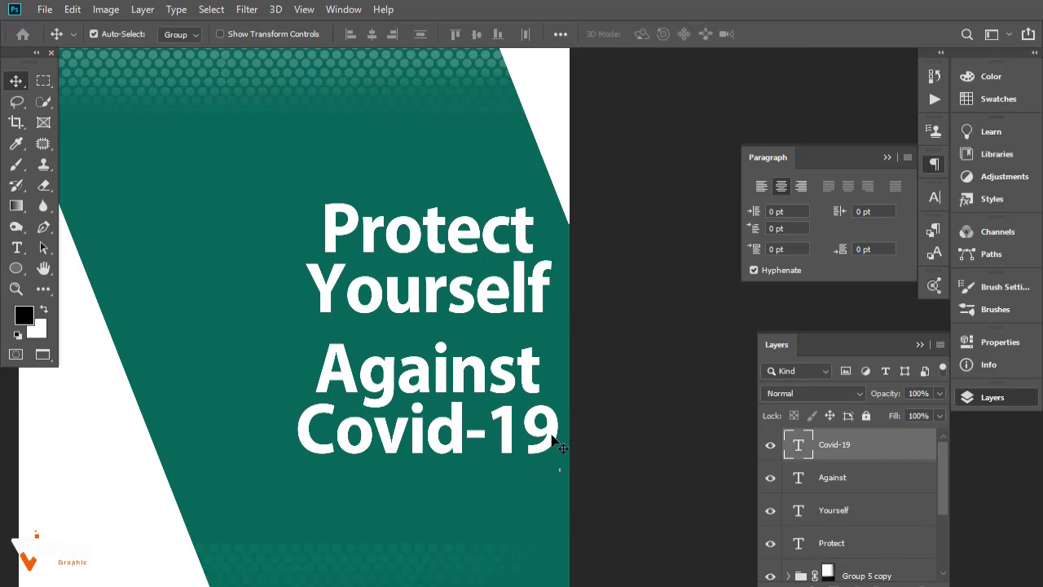
{"action": "left_click", "coordinate": [907, 157]}
- Colour the Covid-19 text yellow-green #deff00
{"action": "left_click", "coordinate": [935, 196]}
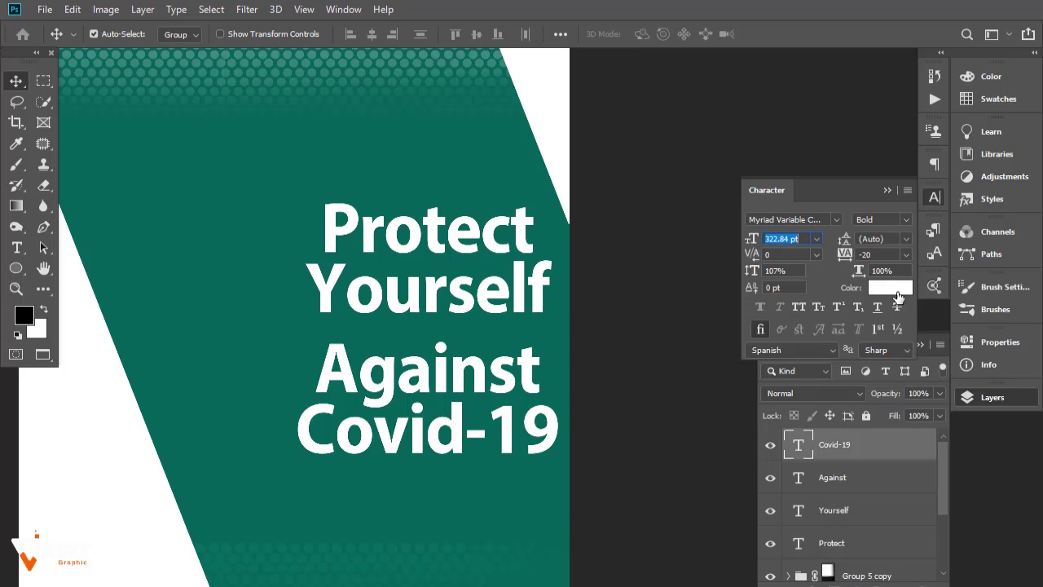
{"action": "left_click", "coordinate": [899, 299]}
{"action": "left_click", "coordinate": [816, 468]}
{"action": "type", "text": "deff00"}
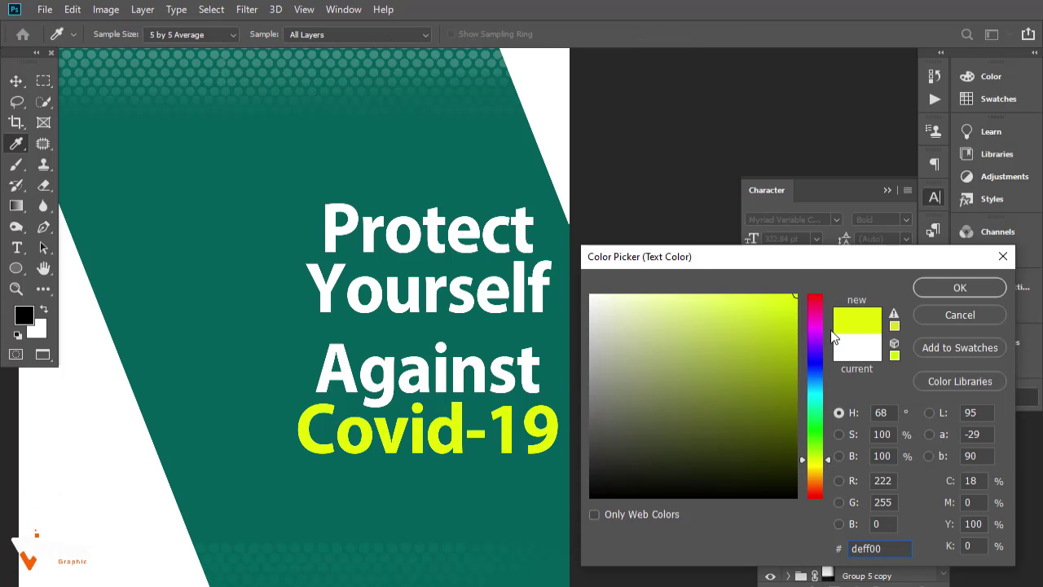
{"action": "left_click", "coordinate": [957, 292]}
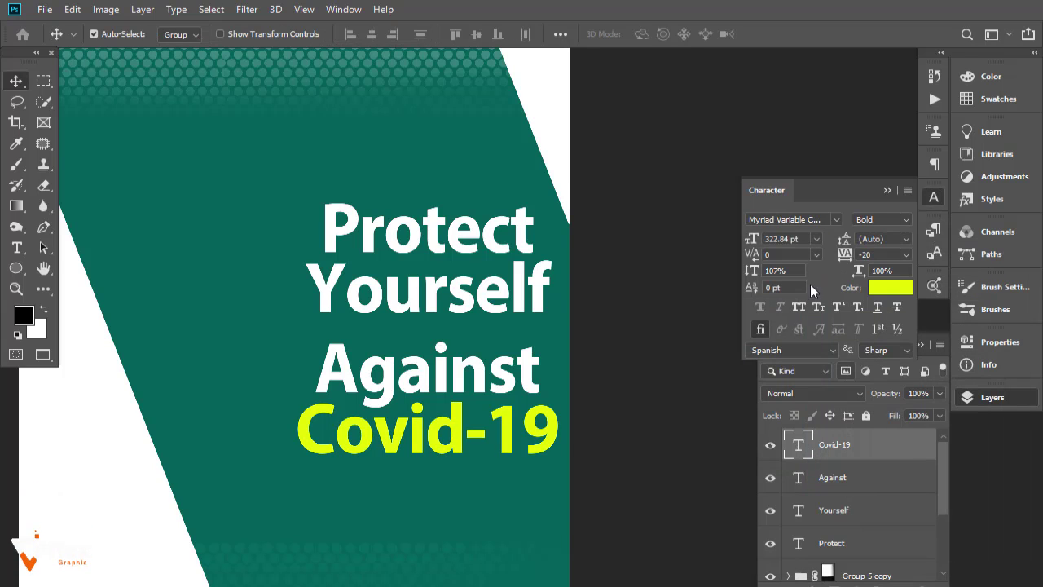
{"action": "left_click", "coordinate": [885, 194]}
- Group the four headline text layers into a group named 'text'
{"action": "left_click", "coordinate": [848, 543]}
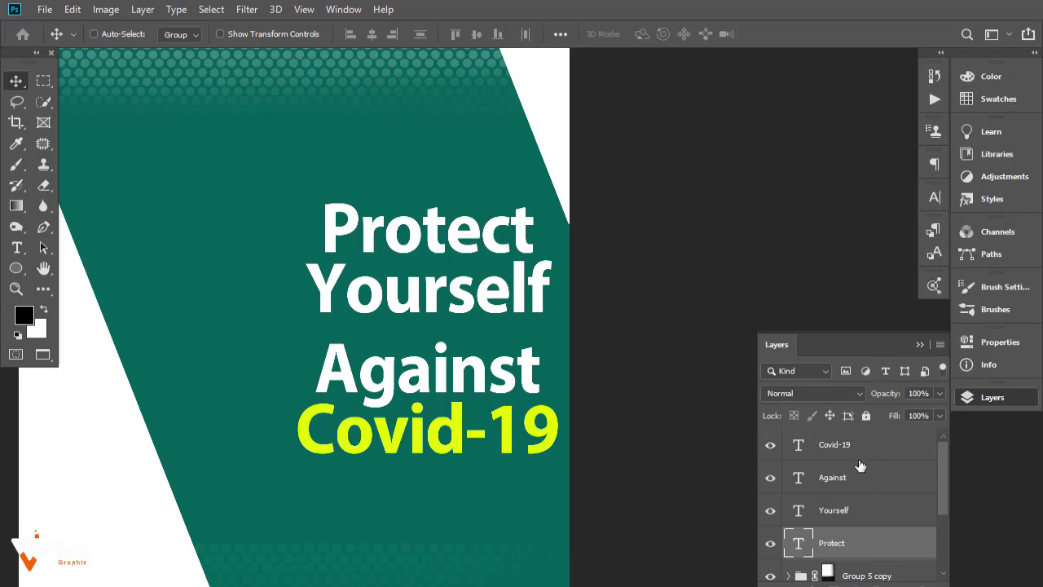
{"action": "left_click", "coordinate": [857, 447], "text": "shift"}
{"action": "key", "text": "ctrl+g"}
{"action": "double_click", "coordinate": [847, 440]}
{"action": "type", "text": "text"}
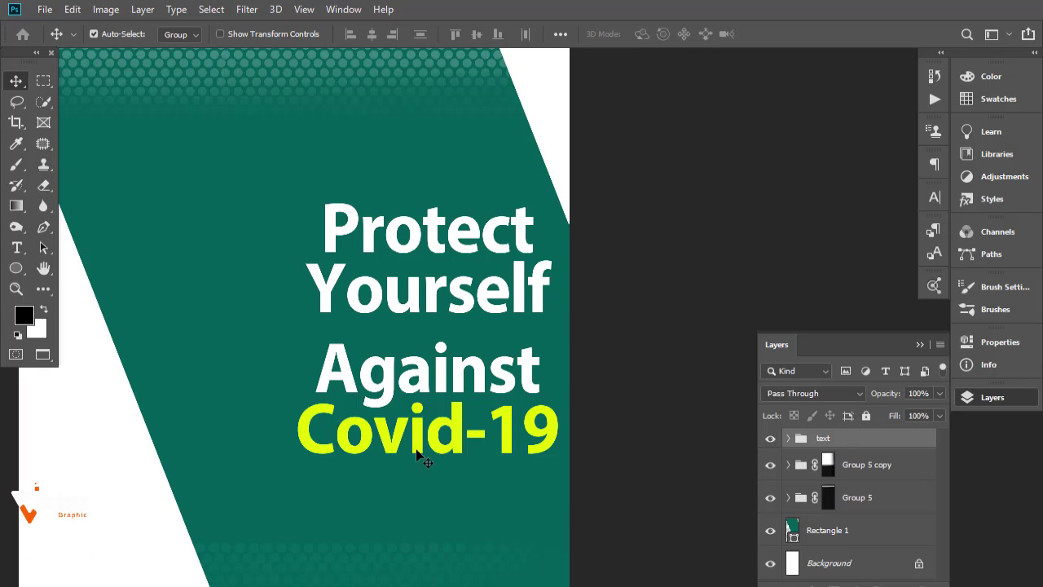
- Add a black three-line 'STAY HOME / STAY SAFE / SAVE LIVES' caption below the headline
{"action": "scroll", "coordinate": [432, 408], "scroll_direction": "down", "scroll_amount": 5}
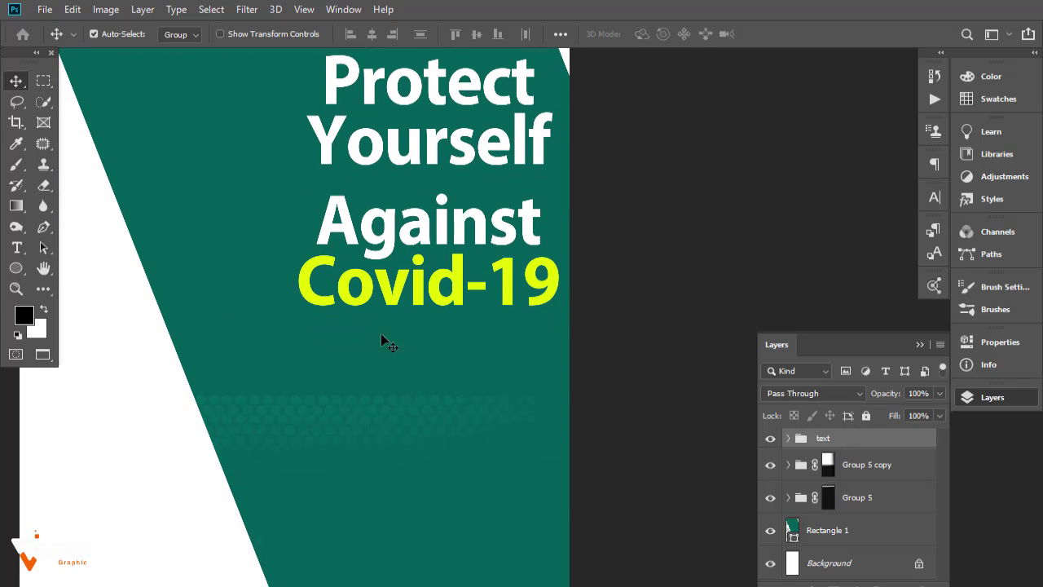
{"action": "left_click", "coordinate": [17, 247]}
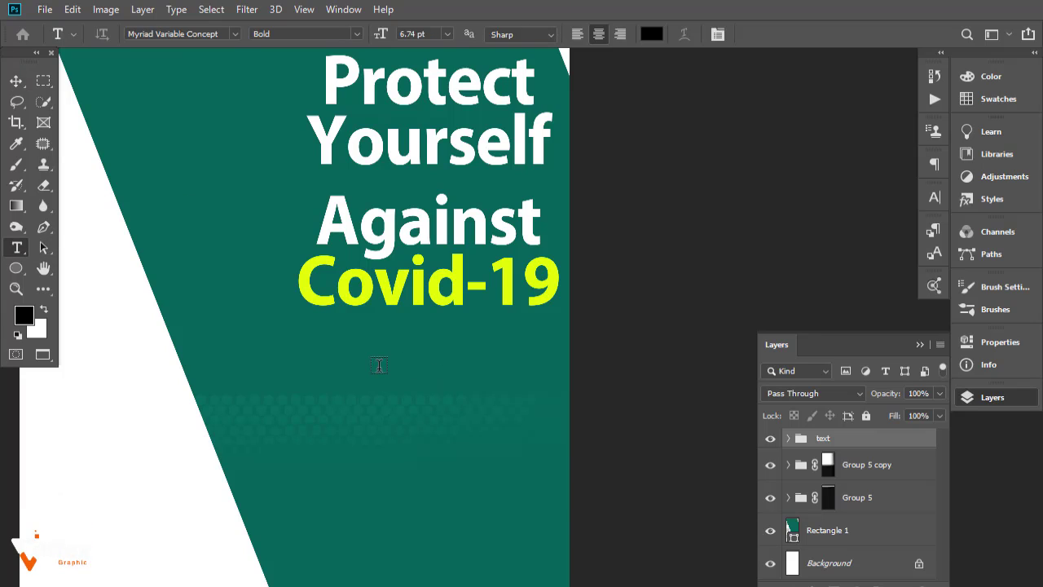
{"action": "left_click", "coordinate": [379, 365]}
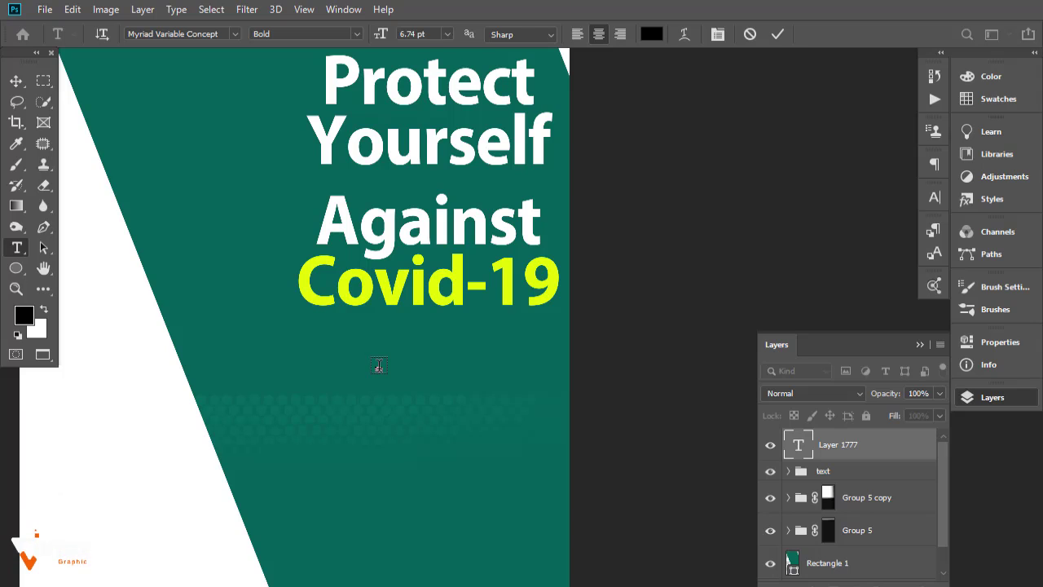
{"action": "left_click", "coordinate": [17, 80]}
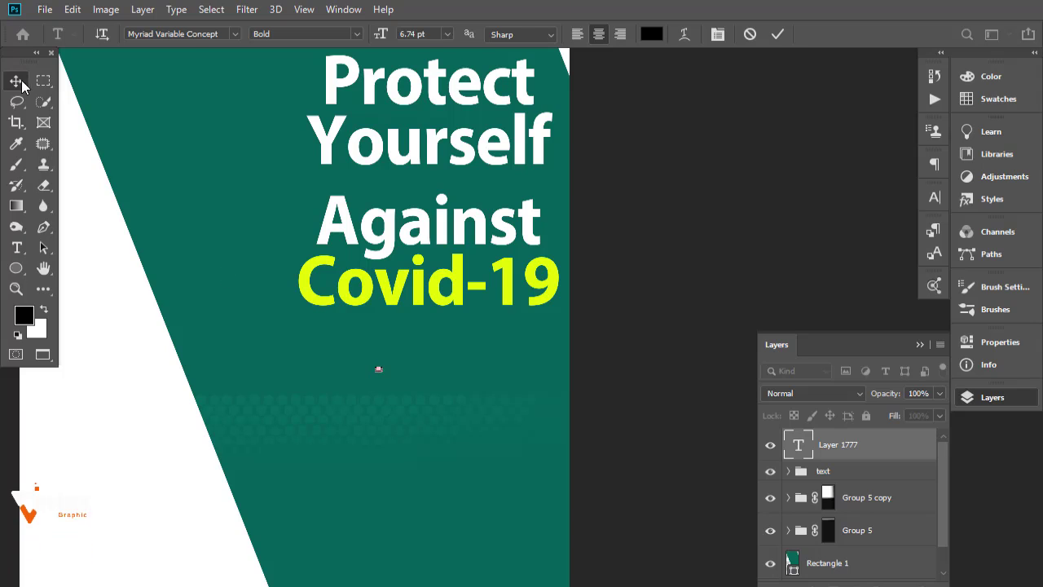
- Enlarge the caption, place it under Covid-19, and set its size to about 93 pt
{"action": "key", "text": "ctrl+t"}
{"action": "mouse_move", "coordinate": [425, 425]}
{"action": "left_mouse_down"}
{"action": "mouse_move", "coordinate": [485, 458]}
{"action": "mouse_move", "coordinate": [454, 401]}
{"action": "left_mouse_up"}
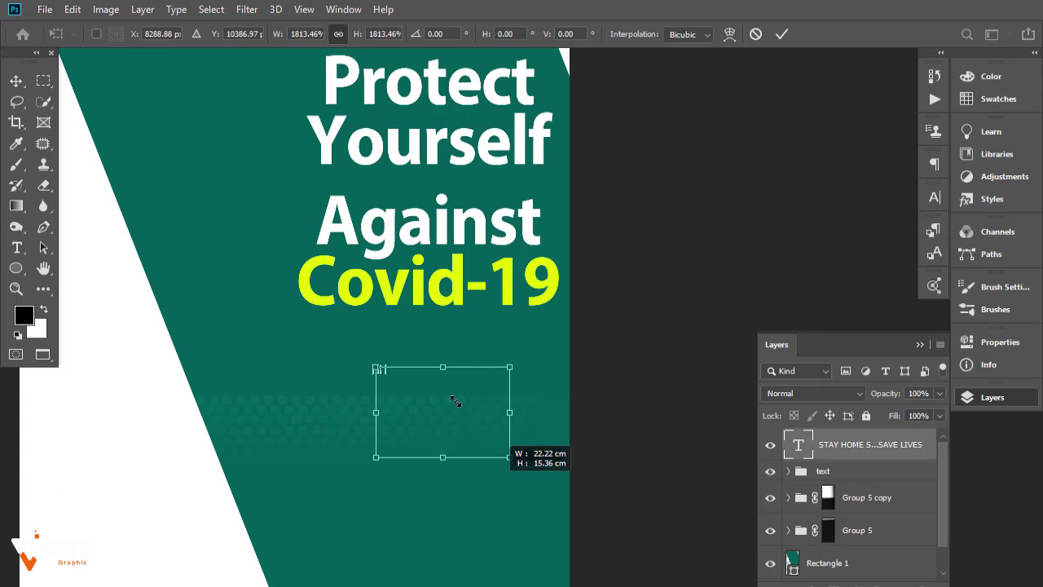
{"action": "mouse_move", "coordinate": [448, 390]}
{"action": "left_mouse_down"}
{"action": "mouse_move", "coordinate": [459, 425]}
{"action": "mouse_move", "coordinate": [446, 415]}
{"action": "mouse_move", "coordinate": [458, 415]}
{"action": "left_mouse_up"}
{"action": "left_click", "coordinate": [934, 198]}
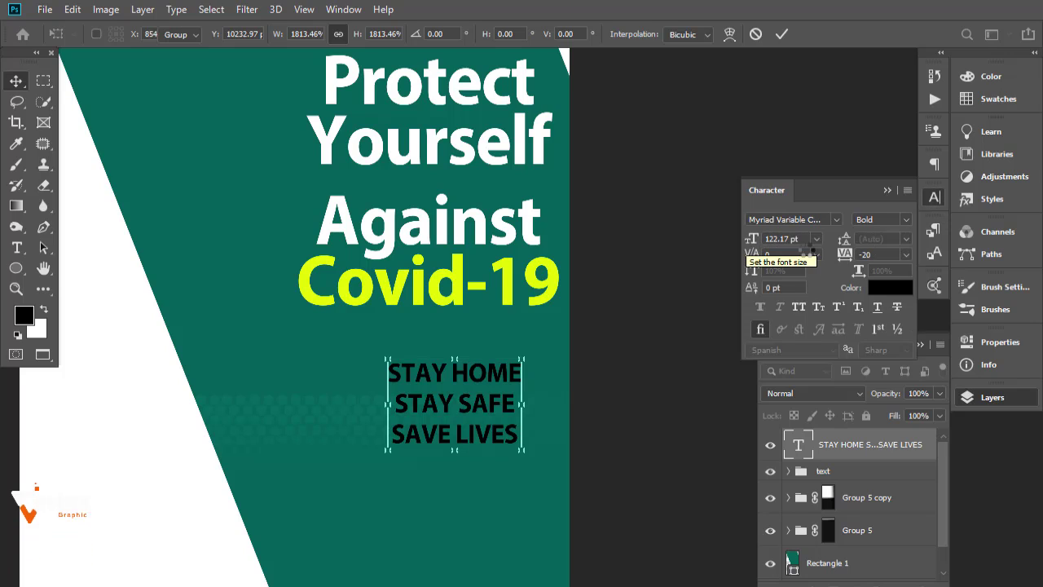
{"action": "left_click_drag", "start_coordinate": [748, 244], "coordinate": [728, 244]}
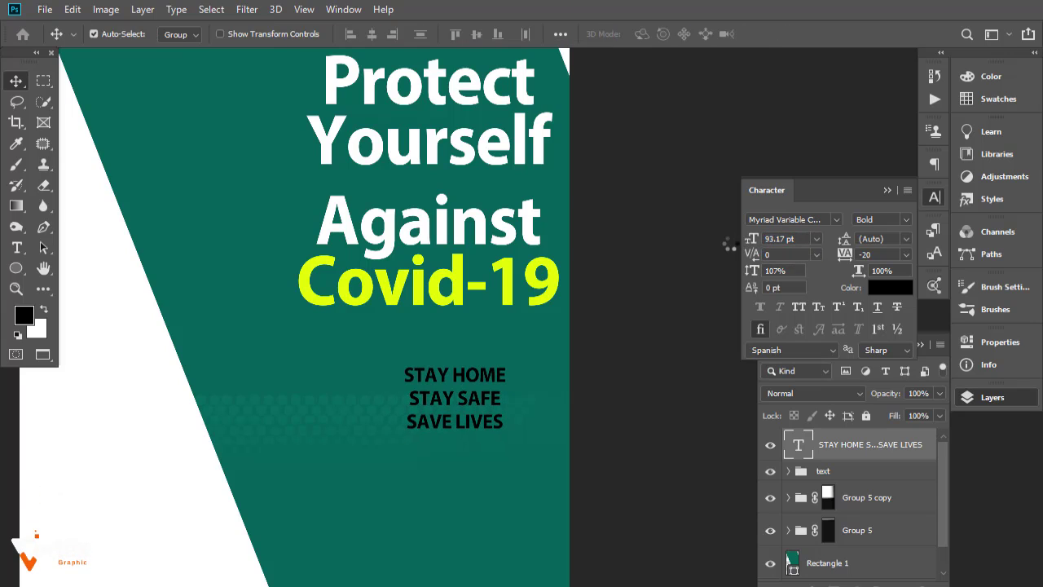
- Set the STAY HOME and STAY SAFE caption lines to Regular weight
{"action": "double_click", "coordinate": [505, 422]}
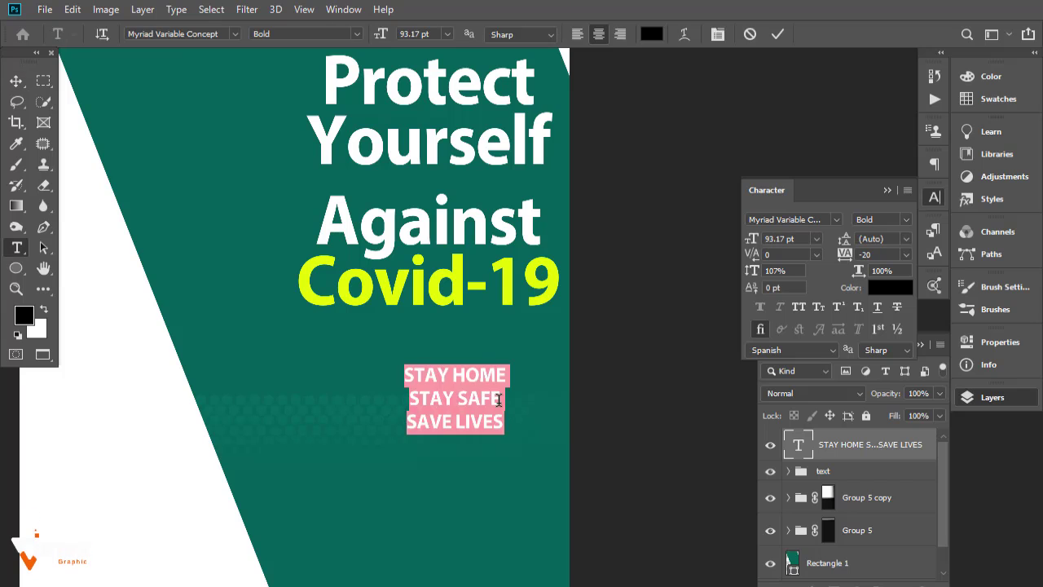
{"action": "left_click_drag", "start_coordinate": [505, 422], "coordinate": [407, 373]}
{"action": "left_click", "coordinate": [905, 219]}
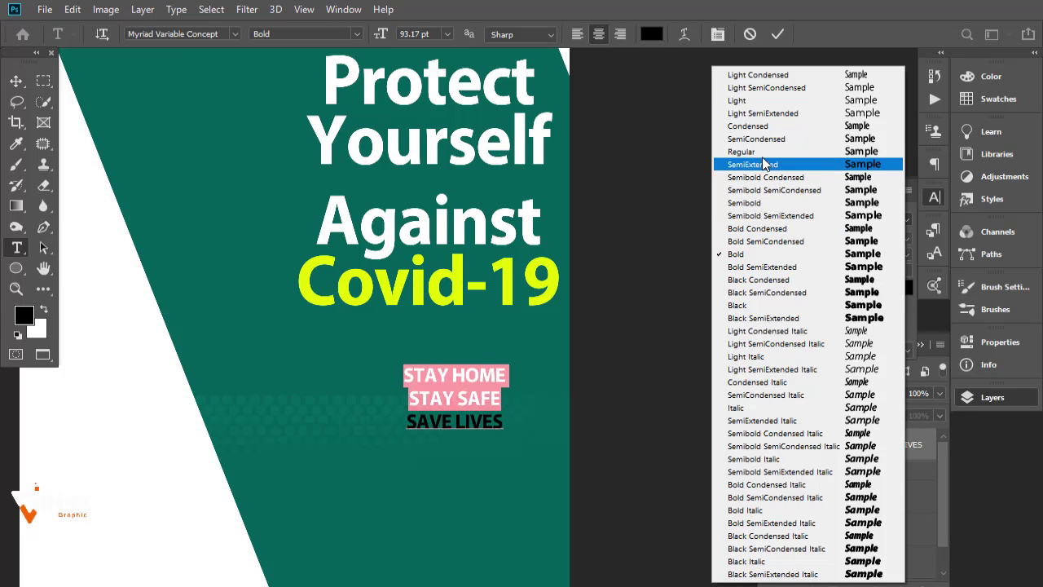
{"action": "left_click", "coordinate": [760, 168]}
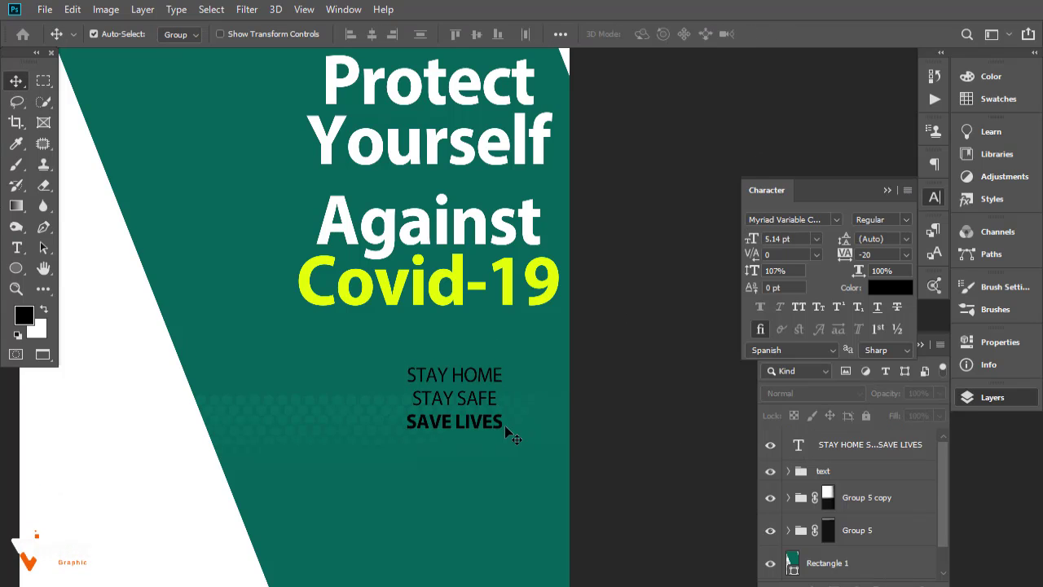
- Recolour SAVE LIVES with the yellow-green sampled from the Covid-19 heading
{"action": "left_click_drag", "start_coordinate": [507, 426], "coordinate": [352, 428]}
{"action": "left_click", "coordinate": [890, 288]}
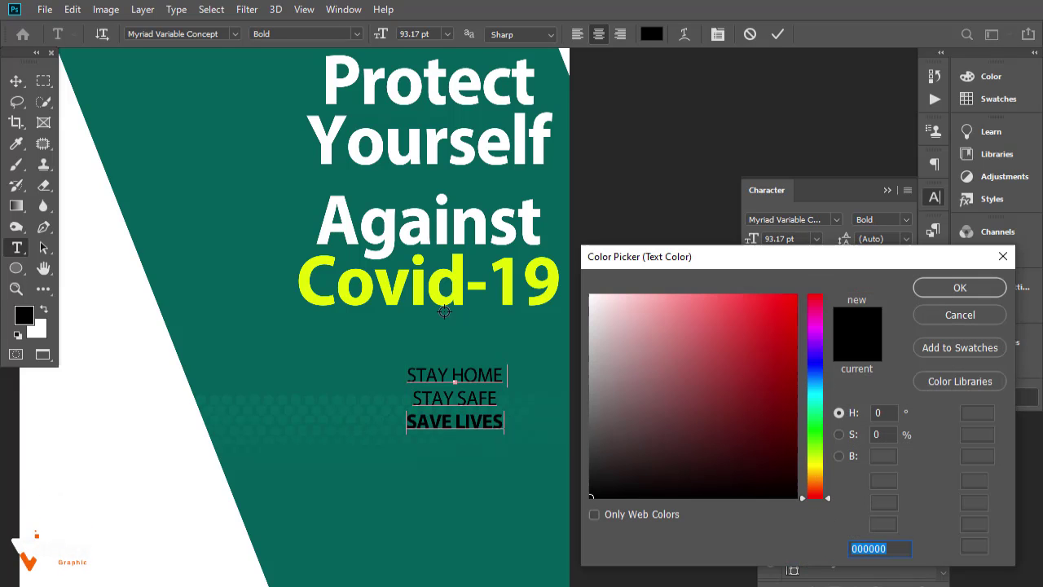
{"action": "left_click", "coordinate": [310, 290]}
{"action": "left_click", "coordinate": [960, 288]}
{"action": "key", "text": "v"}
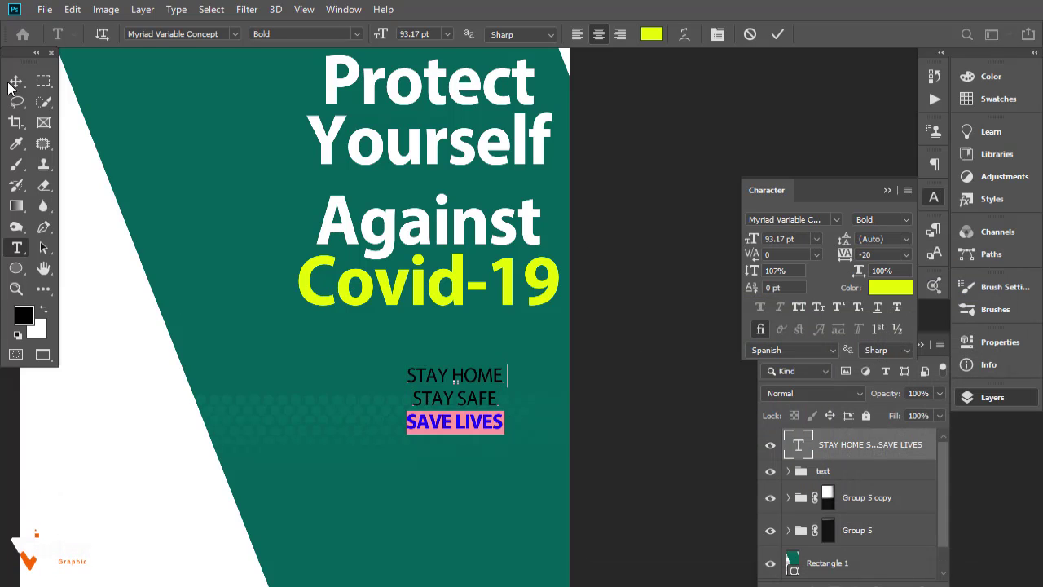
{"action": "scroll", "coordinate": [484, 361], "scroll_direction": "down", "scroll_amount": 5}
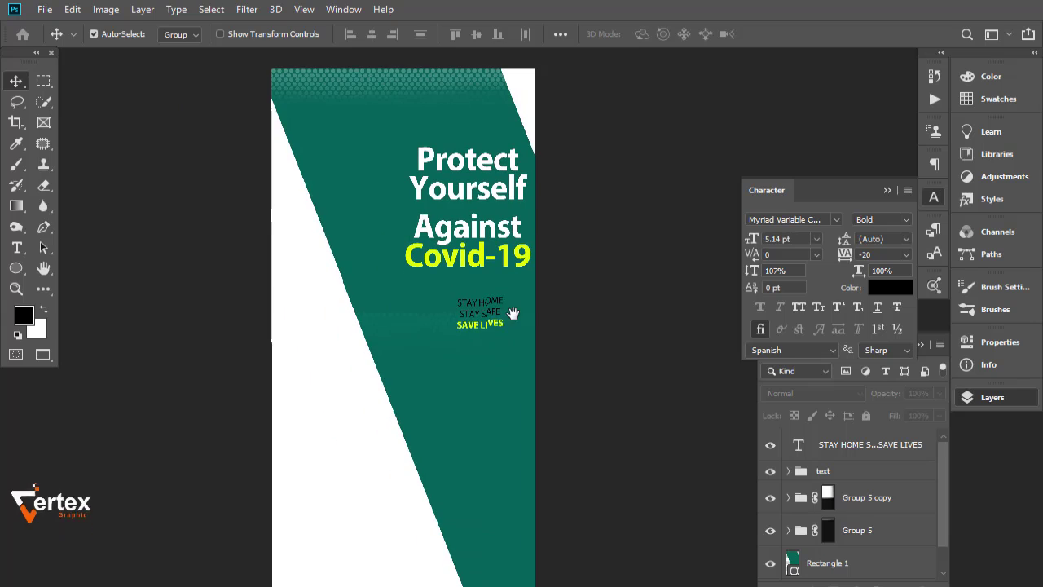
- Shrink the 'text' headline group to about 94%
{"action": "left_click", "coordinate": [843, 477]}
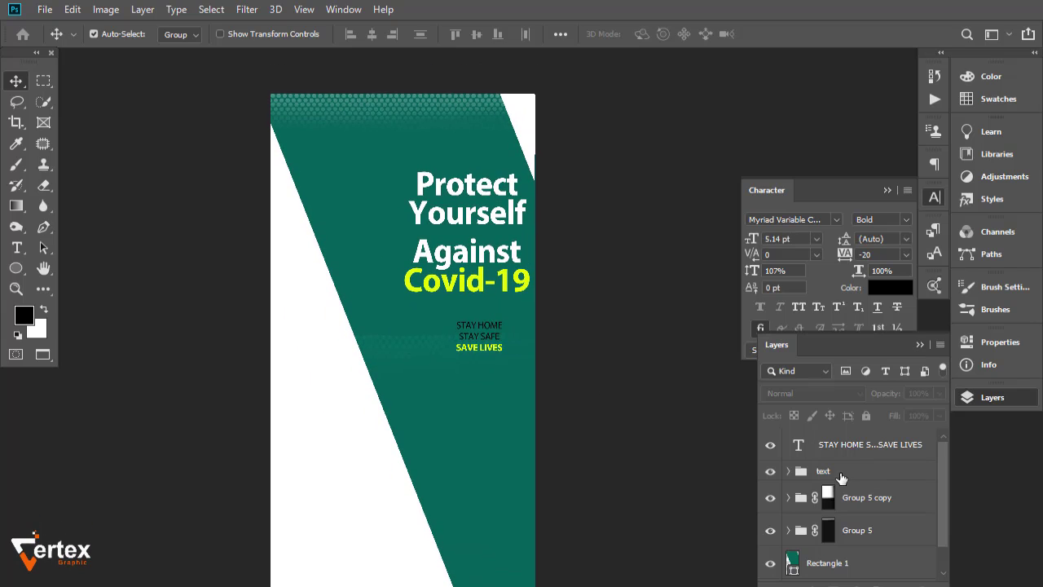
{"action": "key", "text": "ctrl+t"}
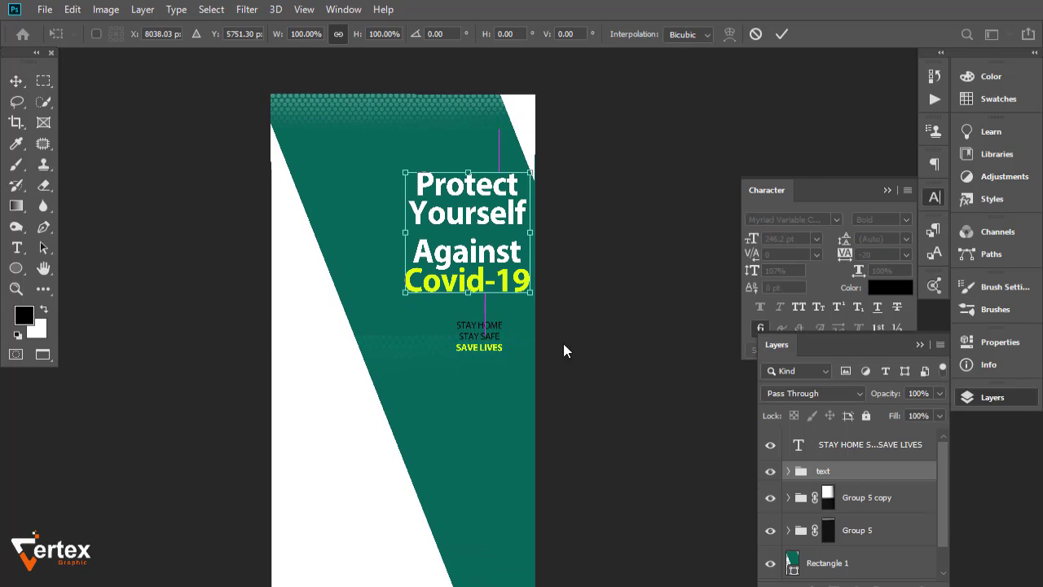
{"action": "left_click_drag", "start_coordinate": [530, 291], "coordinate": [523, 285]}
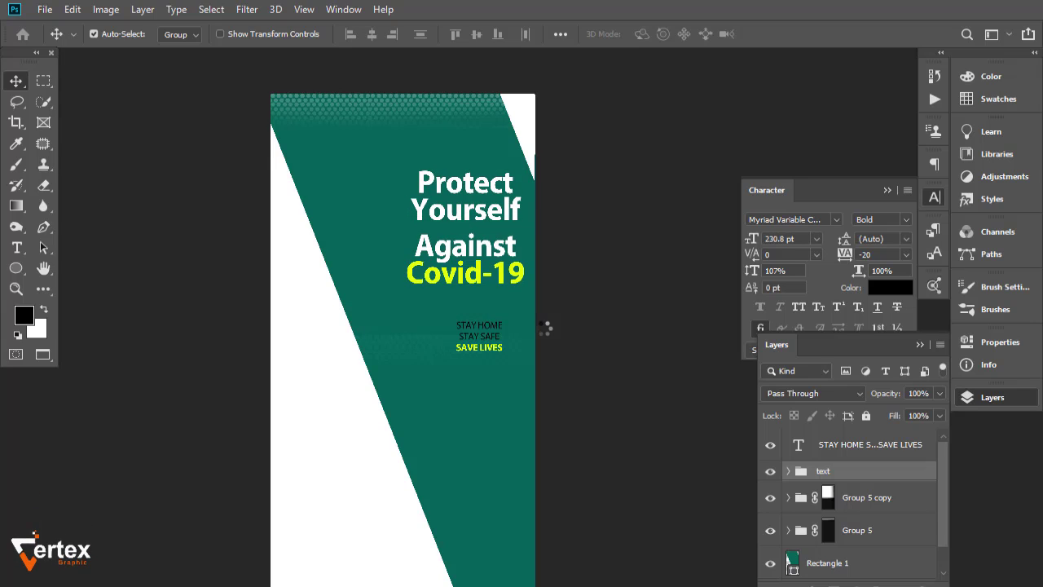
- Nudge the slogan size up slightly and make STAY HOME and STAY SAFE white
{"action": "left_click", "coordinate": [489, 350]}
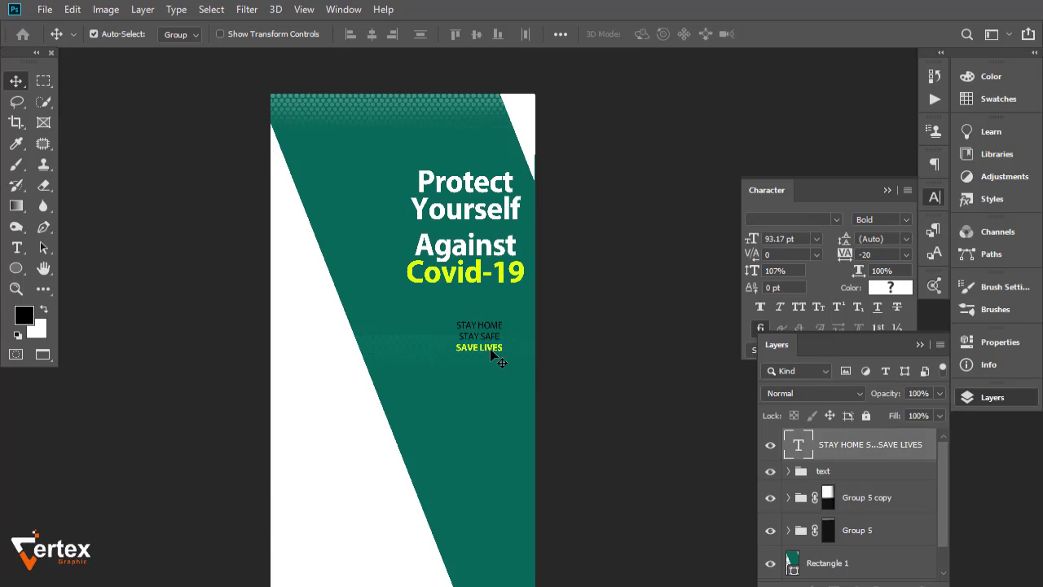
{"action": "left_click_drag", "start_coordinate": [752, 245], "coordinate": [755, 245]}
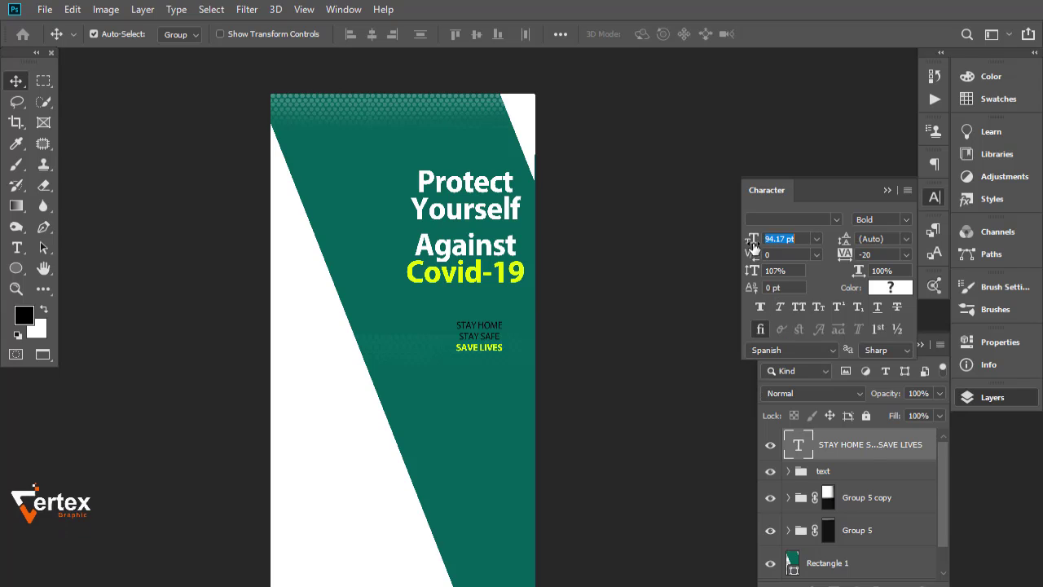
{"action": "left_click", "coordinate": [489, 356]}
{"action": "left_click", "coordinate": [489, 356]}
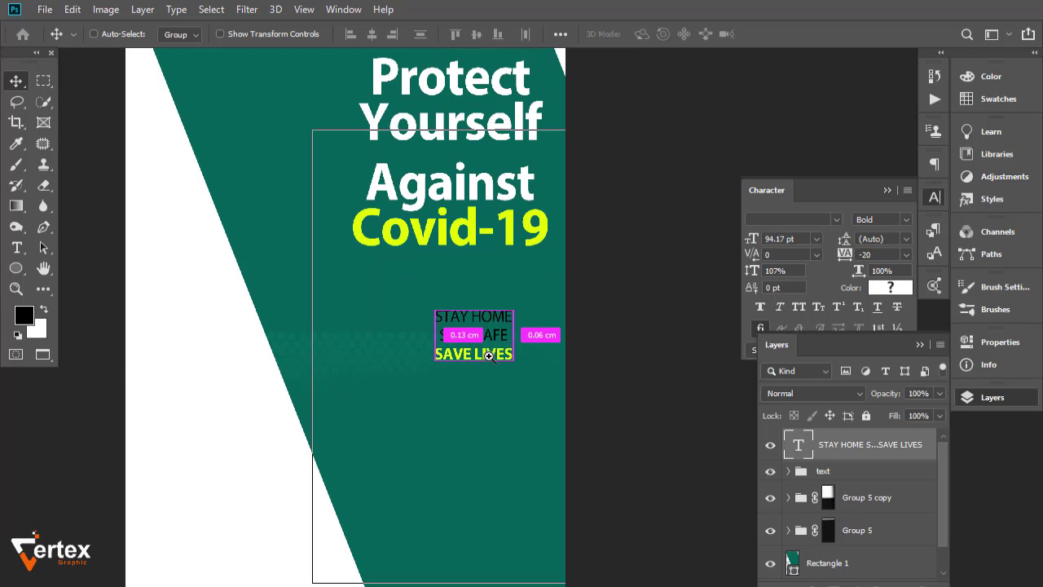
{"action": "double_click", "coordinate": [534, 379]}
{"action": "left_click_drag", "start_coordinate": [440, 338], "coordinate": [536, 379]}
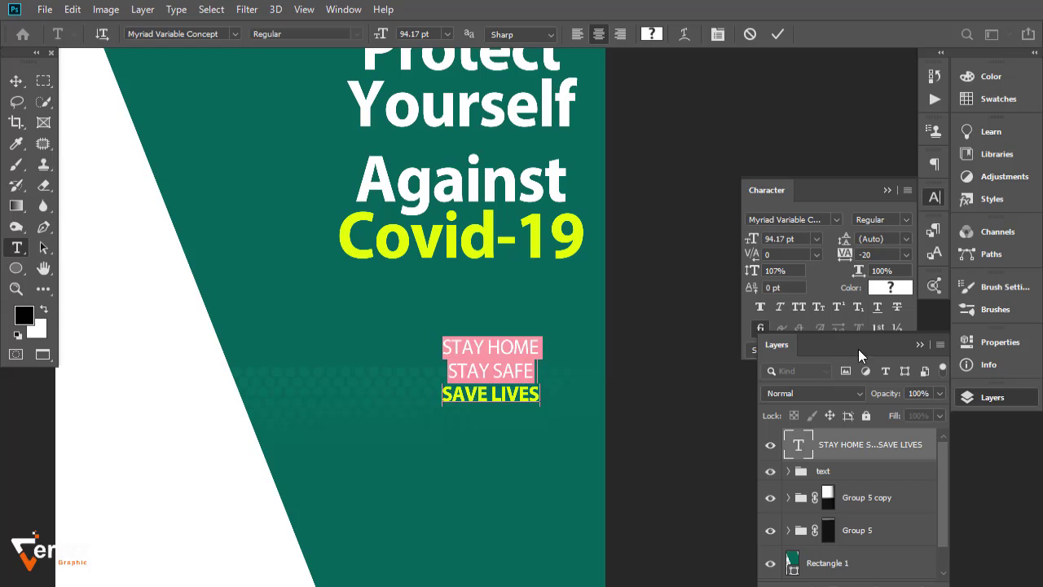
{"action": "left_click", "coordinate": [890, 287]}
{"action": "key", "text": "Return"}
{"action": "left_click", "coordinate": [16, 80]}
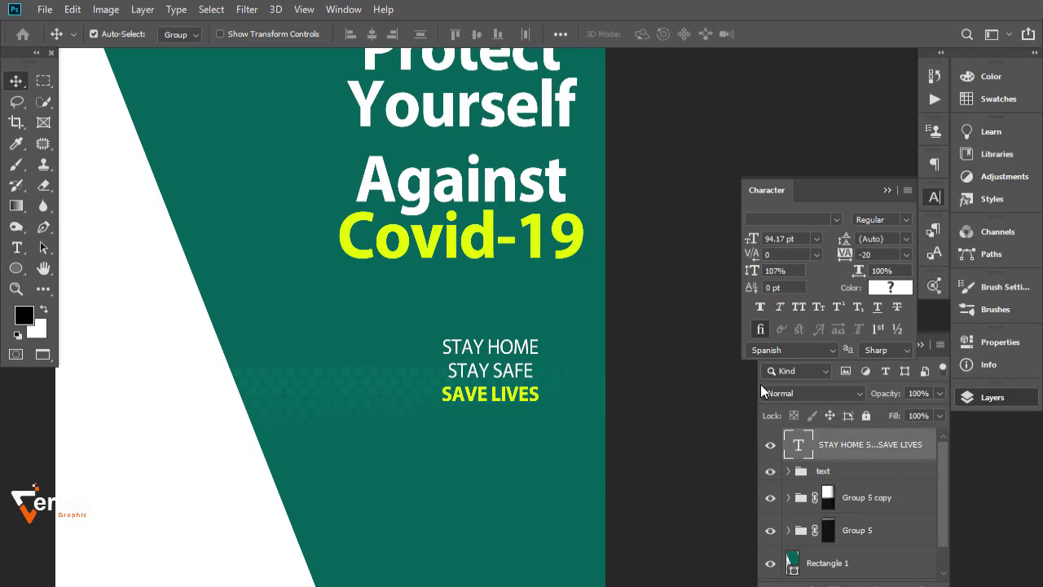
- Set the slogan's tracking to 180 and move it into the 'text' group
{"action": "left_click_drag", "start_coordinate": [847, 256], "coordinate": [863, 255]}
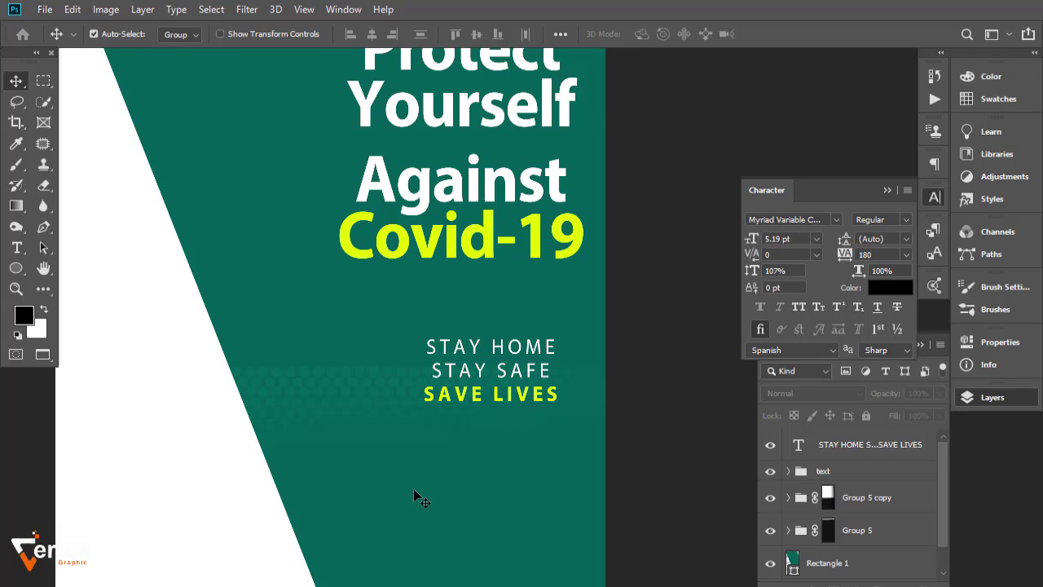
{"action": "left_click_drag", "start_coordinate": [424, 477], "coordinate": [424, 360]}
{"action": "left_click_drag", "start_coordinate": [848, 444], "coordinate": [827, 473]}
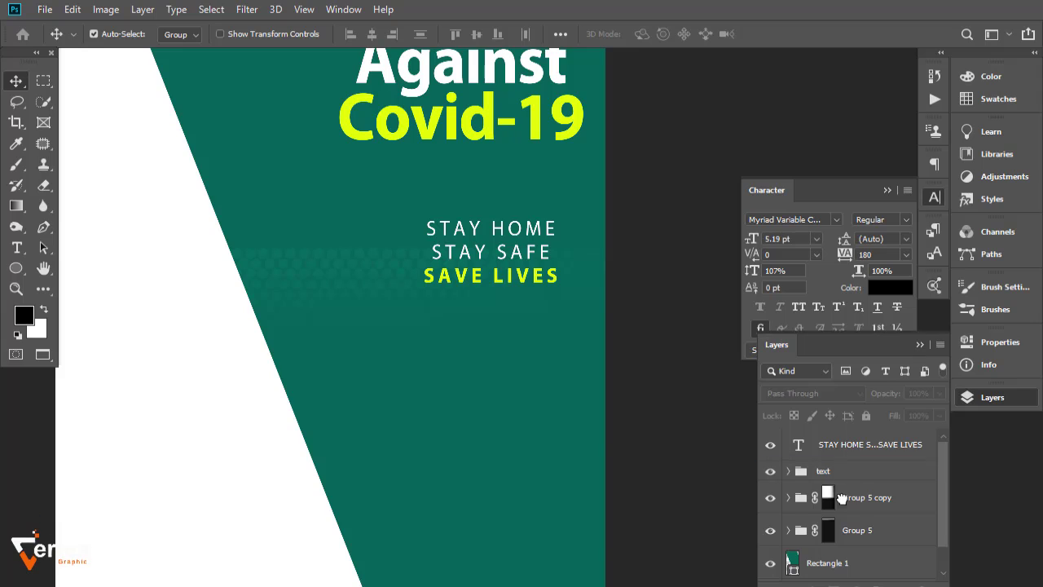
- Draw a black circle on the teal panel below the slogan
{"action": "left_click", "coordinate": [15, 269]}
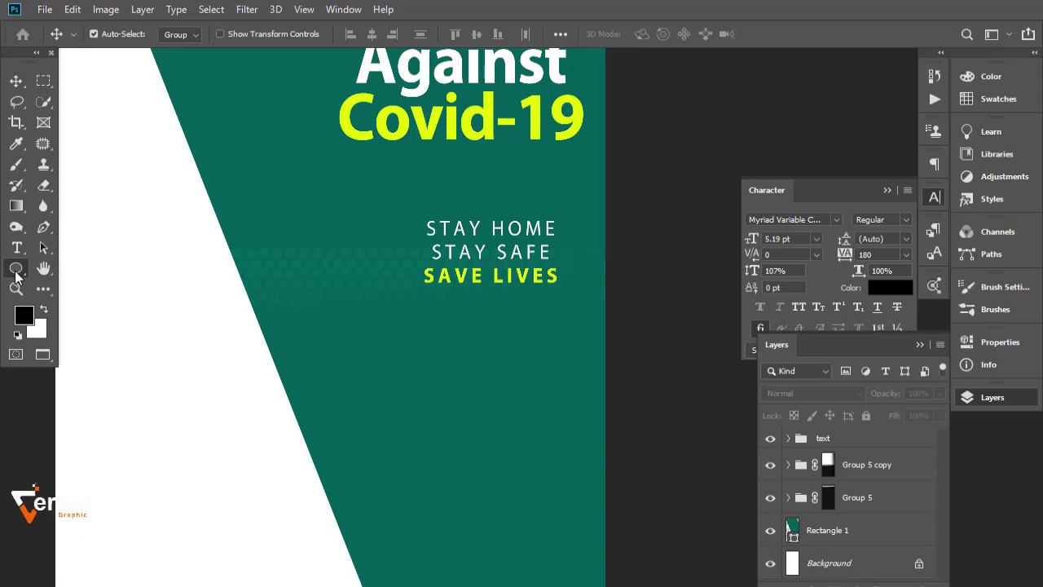
{"action": "right_click", "coordinate": [16, 268]}
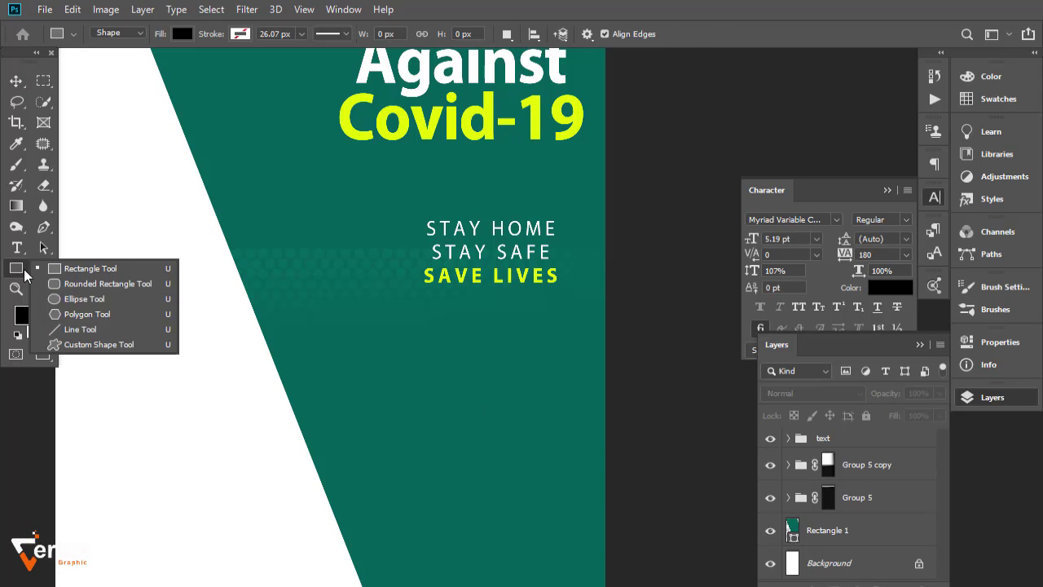
{"action": "left_click", "coordinate": [81, 298]}
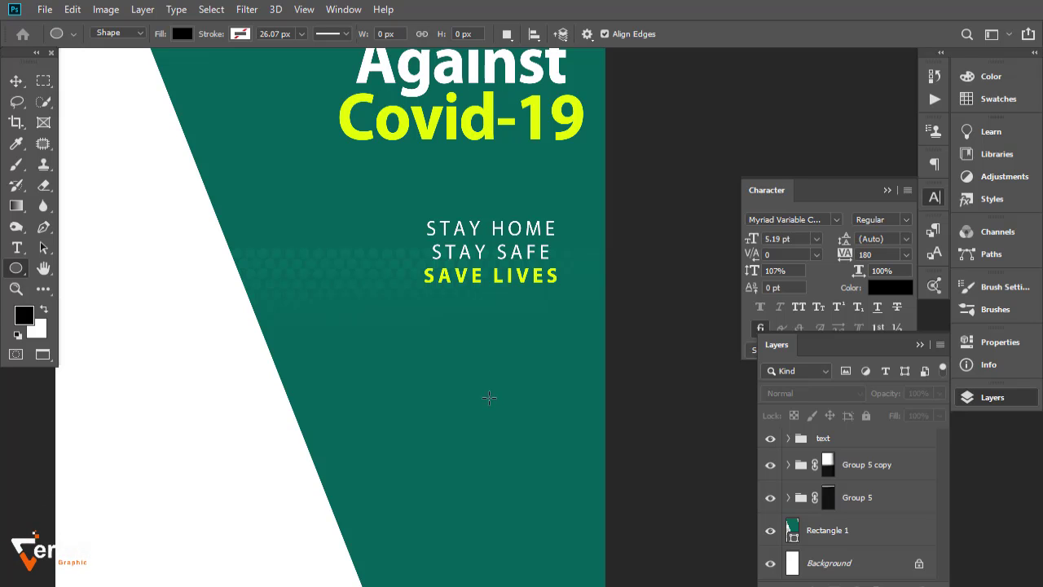
{"action": "left_click_drag", "start_coordinate": [459, 342], "coordinate": [576, 509]}
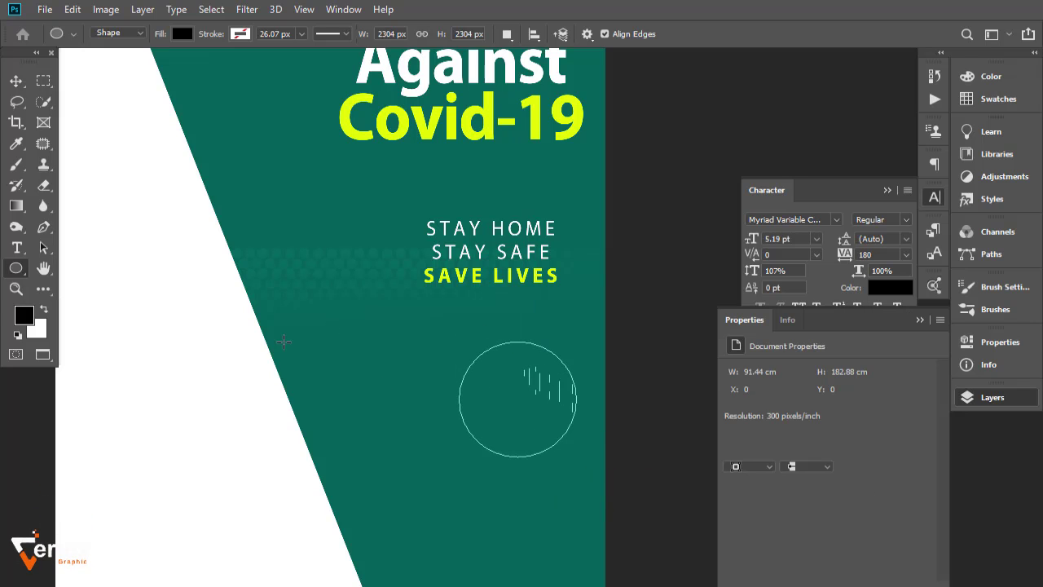
{"action": "key", "text": "v"}
{"action": "mouse_move", "coordinate": [522, 420]}
{"action": "left_mouse_down"}
{"action": "mouse_move", "coordinate": [495, 383]}
{"action": "mouse_move", "coordinate": [472, 380]}
{"action": "mouse_move", "coordinate": [497, 402]}
{"action": "mouse_move", "coordinate": [522, 400]}
{"action": "mouse_move", "coordinate": [515, 386]}
{"action": "mouse_move", "coordinate": [535, 393]}
{"action": "mouse_move", "coordinate": [534, 545]}
{"action": "mouse_move", "coordinate": [540, 252]}
{"action": "mouse_move", "coordinate": [524, 386]}
{"action": "left_mouse_up"}
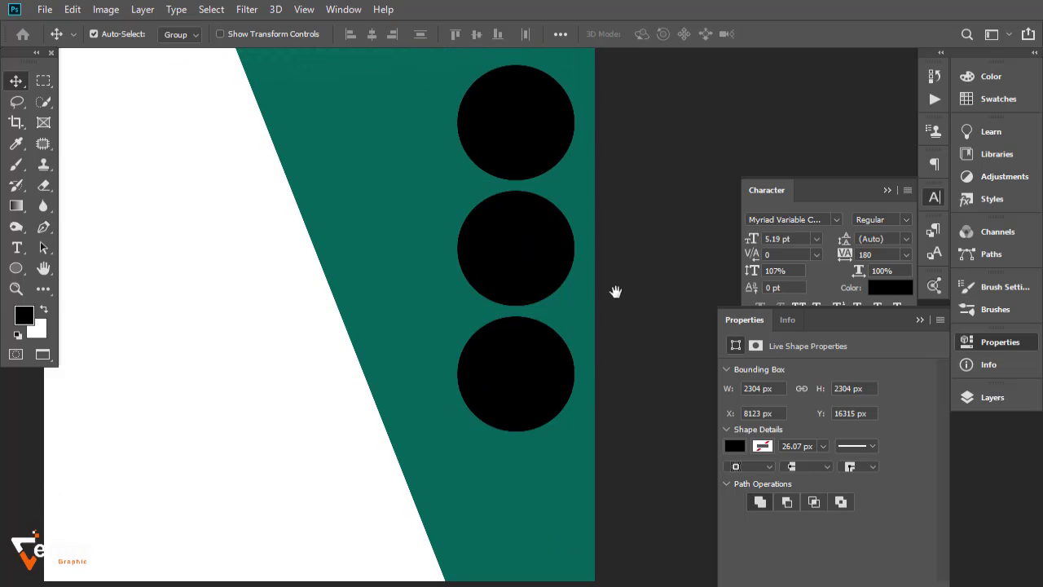
- Delete the extra circle copies and bring the Layers panel back
{"action": "left_click_drag", "start_coordinate": [615, 291], "coordinate": [600, 353]}
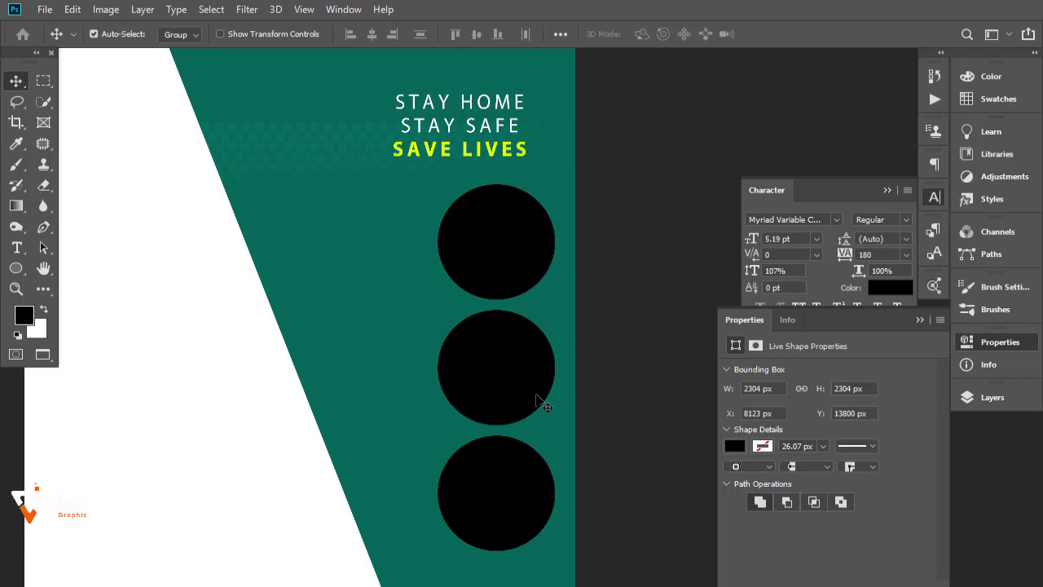
{"action": "key", "text": "Delete"}
{"action": "left_click", "coordinate": [508, 497]}
{"action": "key", "text": "Delete"}
{"action": "left_click", "coordinate": [920, 319]}
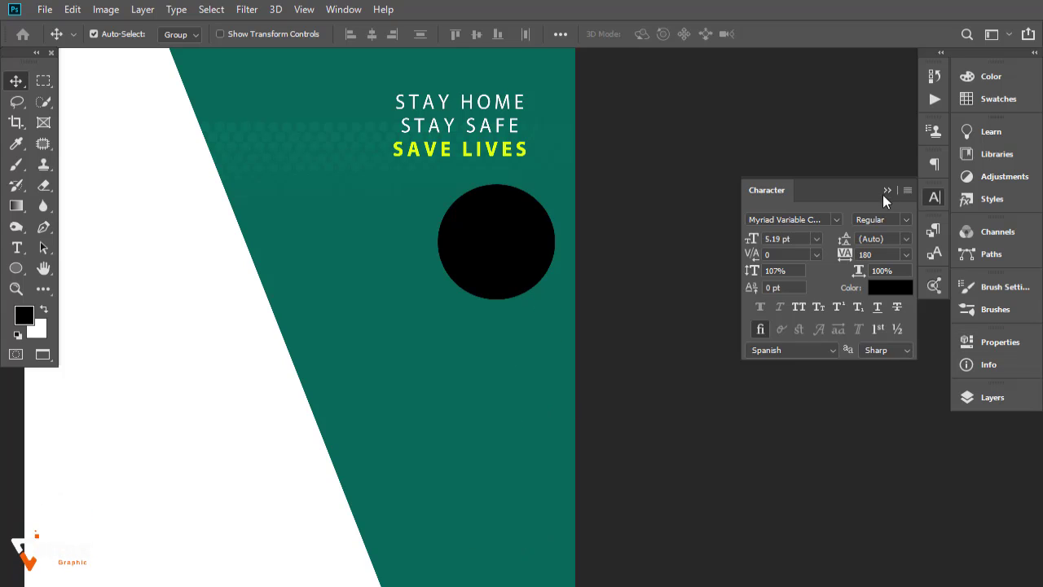
{"action": "left_click", "coordinate": [886, 193]}
{"action": "left_click", "coordinate": [986, 400]}
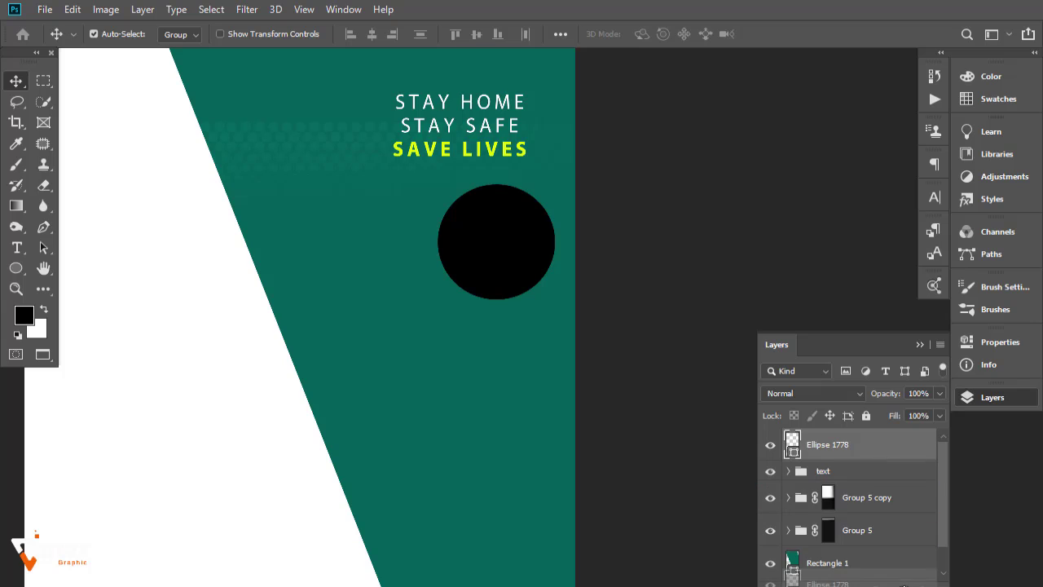
- Duplicate the circle layer and enlarge the lower copy slightly
{"action": "key", "text": "ctrl+j"}
{"action": "left_click", "coordinate": [839, 479]}
{"action": "key", "text": "ctrl+t"}
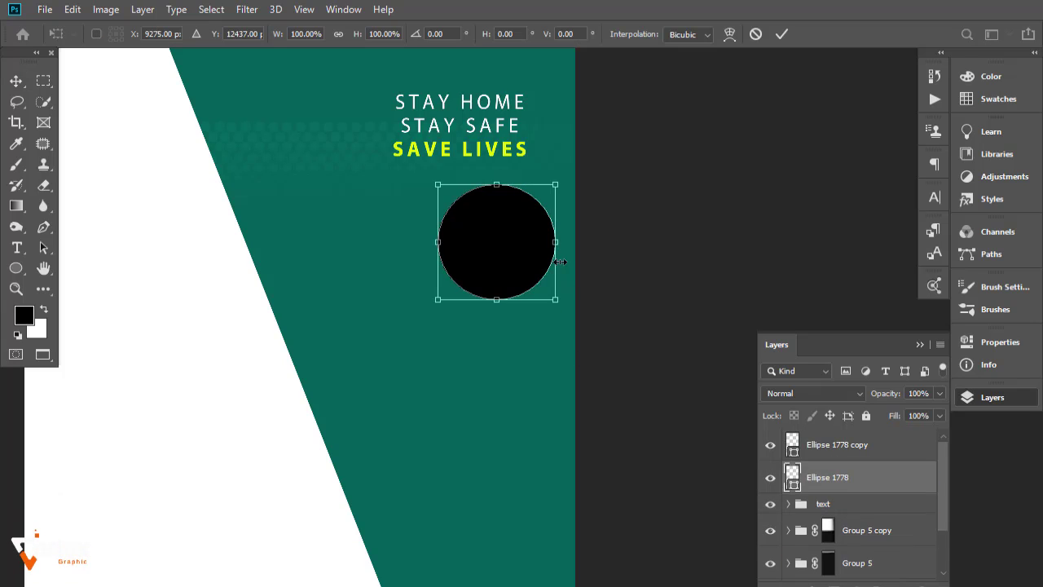
{"action": "left_click_drag", "start_coordinate": [555, 184], "coordinate": [561, 179]}
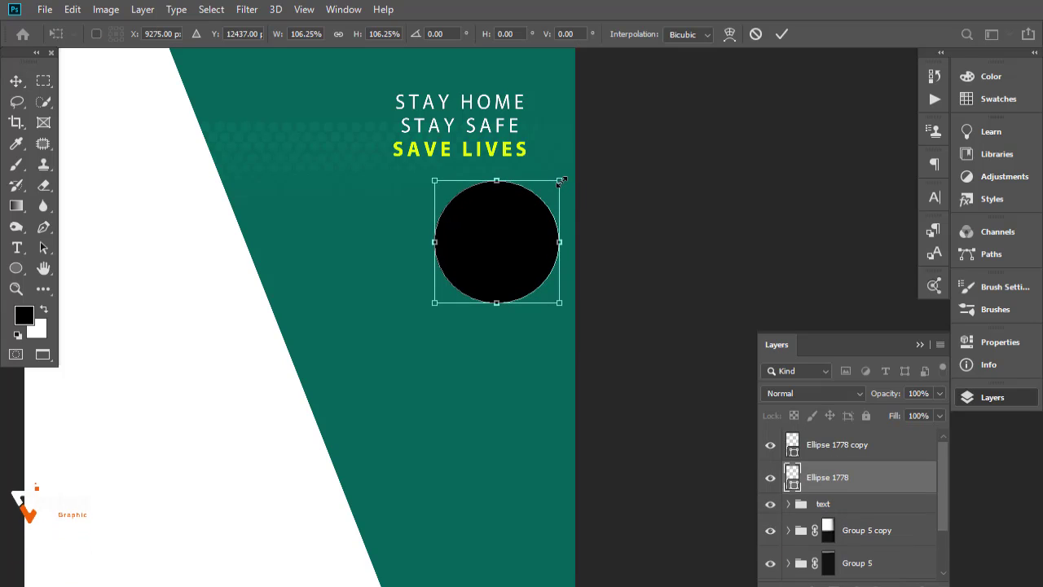
{"action": "key", "text": "Return"}
- Fill the lower circle with SAVE LIVES yellow-green, scale it to 97%, and select both circles
{"action": "double_click", "coordinate": [792, 477]}
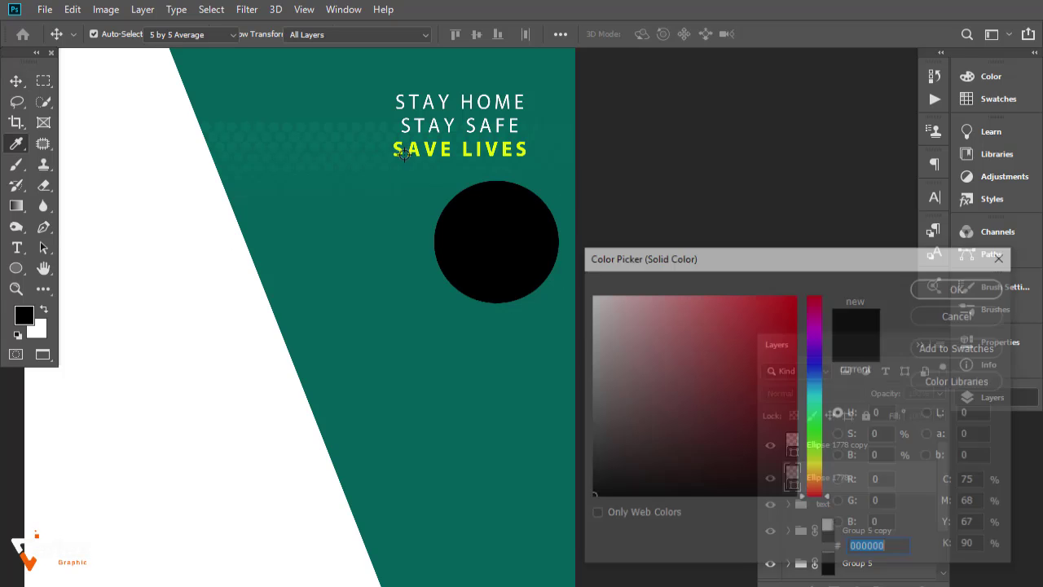
{"action": "left_click", "coordinate": [396, 148]}
{"action": "left_click", "coordinate": [960, 289]}
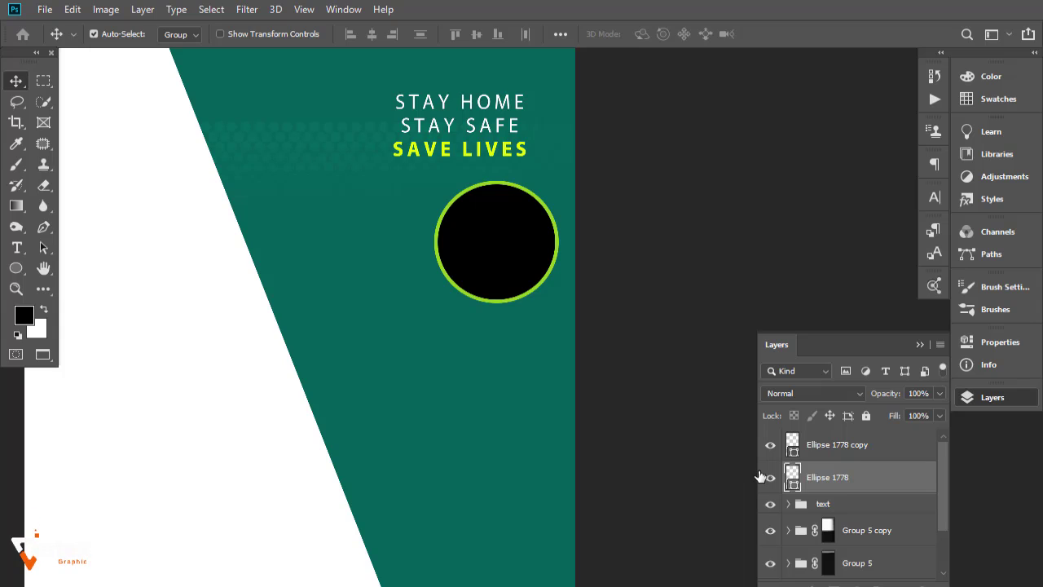
{"action": "key", "text": "ctrl+t"}
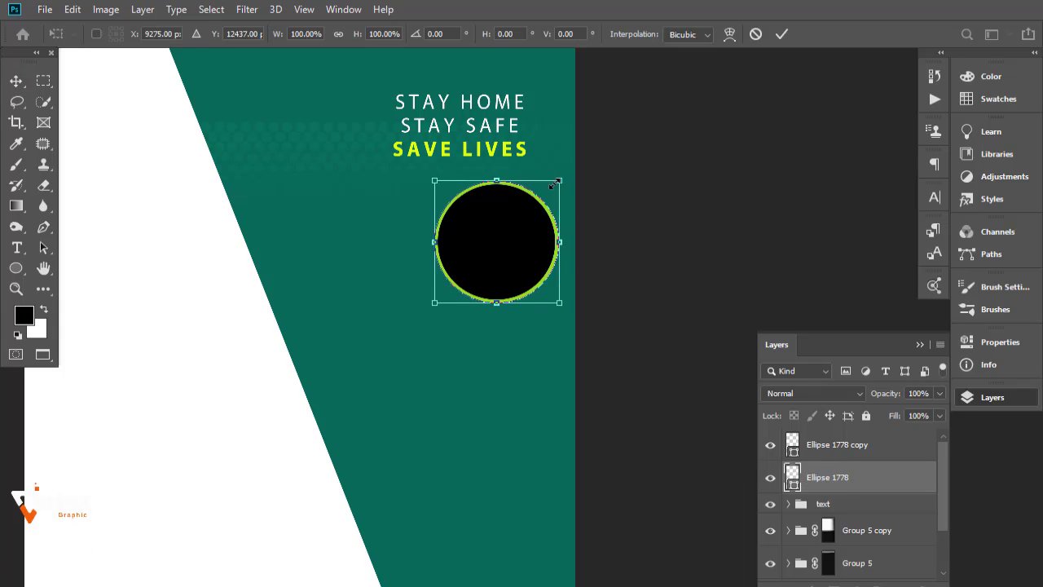
{"action": "left_click_drag", "start_coordinate": [554, 185], "coordinate": [555, 187]}
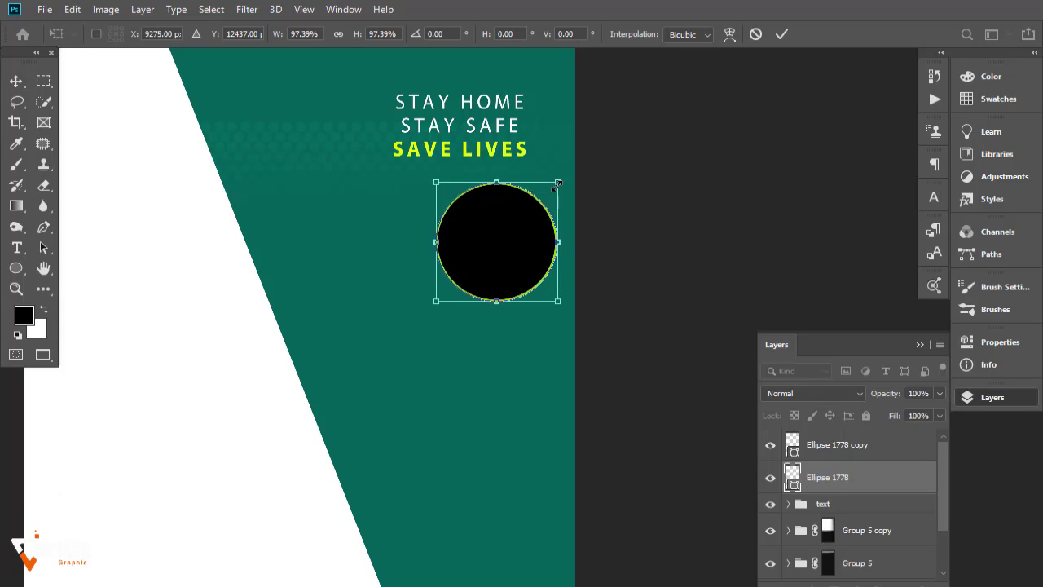
{"action": "key", "text": "Return"}
{"action": "left_click", "coordinate": [846, 460], "text": "shift"}
- Group the ringed circle, stack two duplicates beneath it, and select the top ellipse layer
{"action": "key", "text": "ctrl+g"}
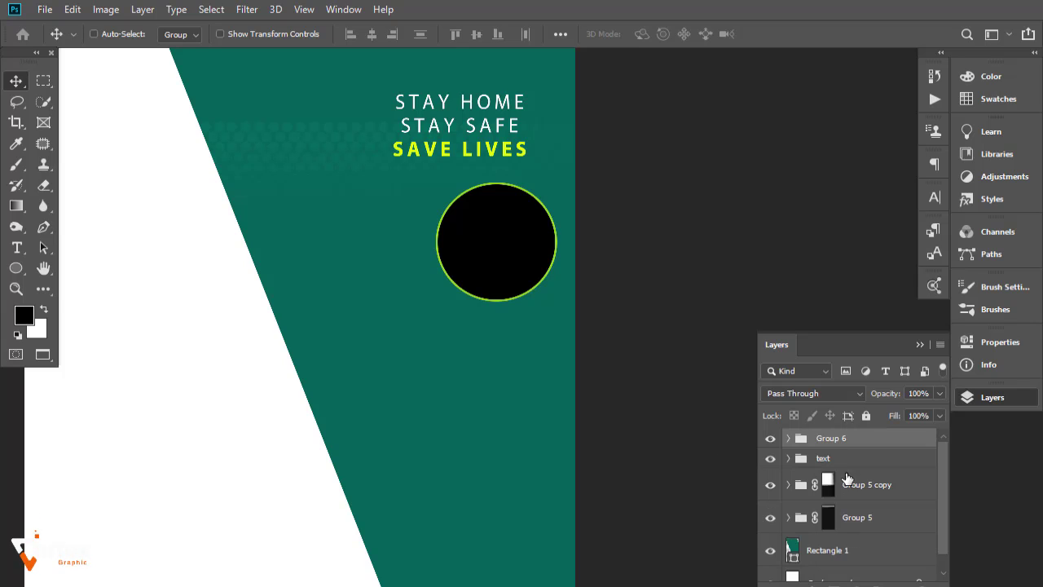
{"action": "key", "text": "ctrl+j"}
{"action": "left_click", "coordinate": [833, 458]}
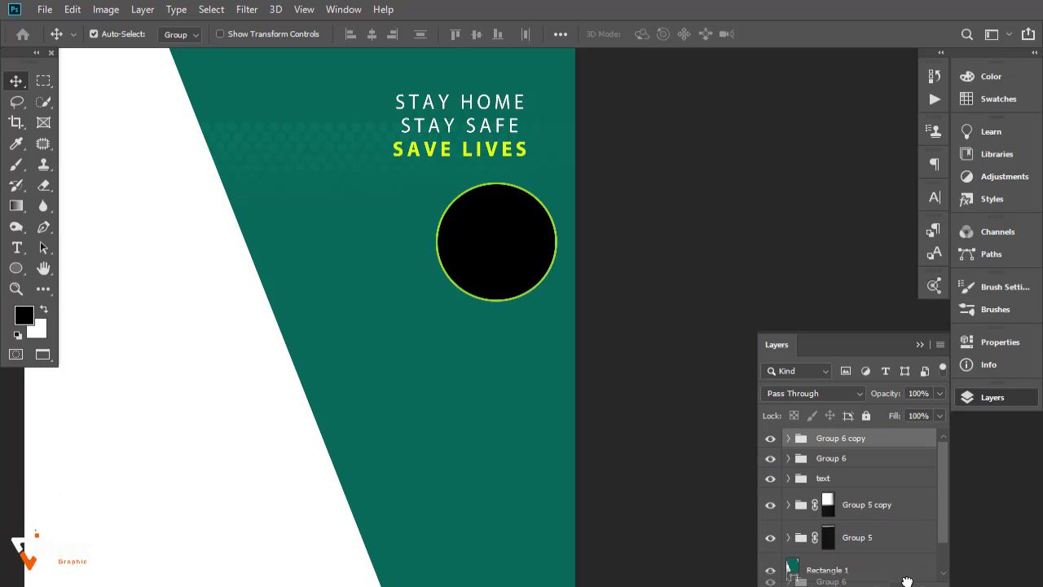
{"action": "key", "text": "ctrl+j"}
{"action": "left_click_drag", "start_coordinate": [504, 268], "coordinate": [503, 394]}
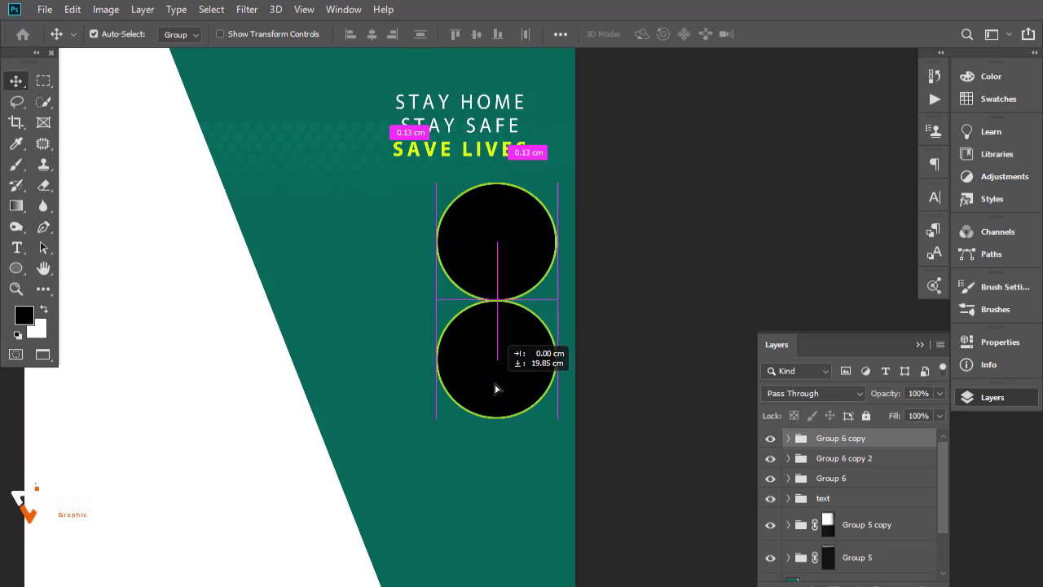
{"action": "left_click_drag", "start_coordinate": [507, 272], "coordinate": [488, 515]}
{"action": "left_click_drag", "start_coordinate": [529, 265], "coordinate": [494, 241]}
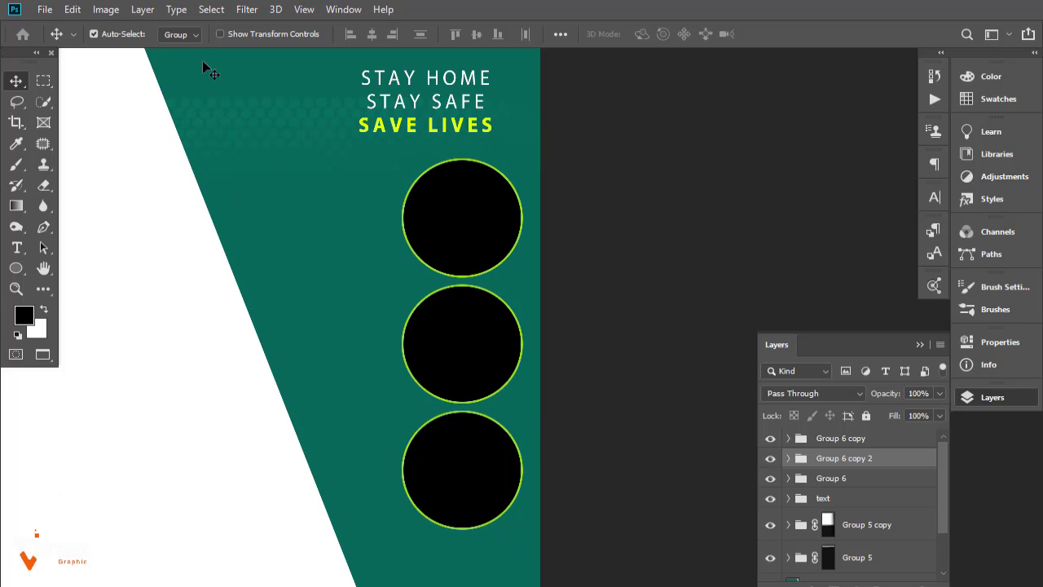
{"action": "left_click", "coordinate": [460, 187]}
- Place the pexels-mali-maeder-821037 photo from Downloads as an embedded image
{"action": "left_click", "coordinate": [45, 9]}
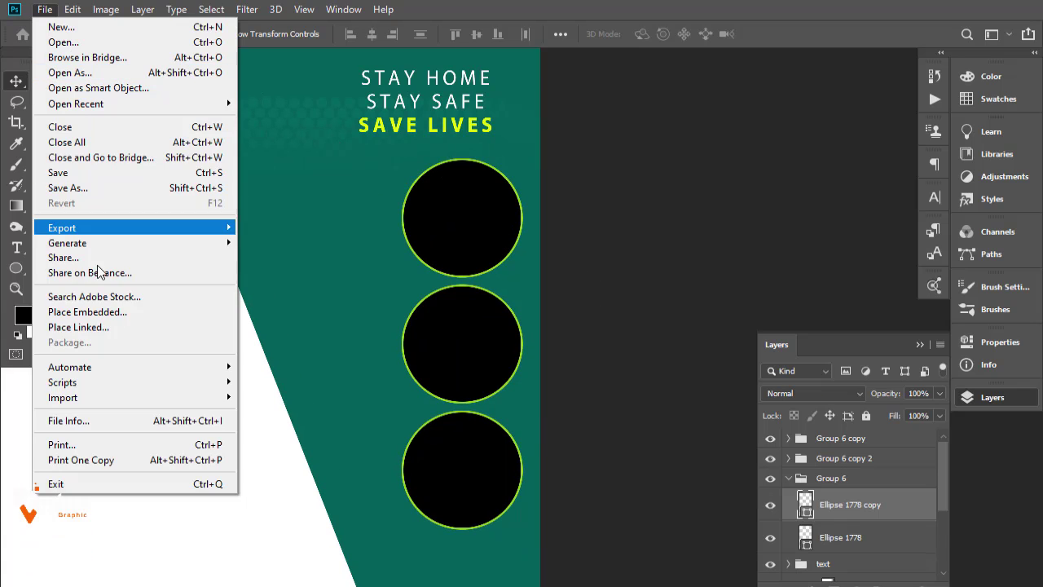
{"action": "left_click", "coordinate": [93, 317]}
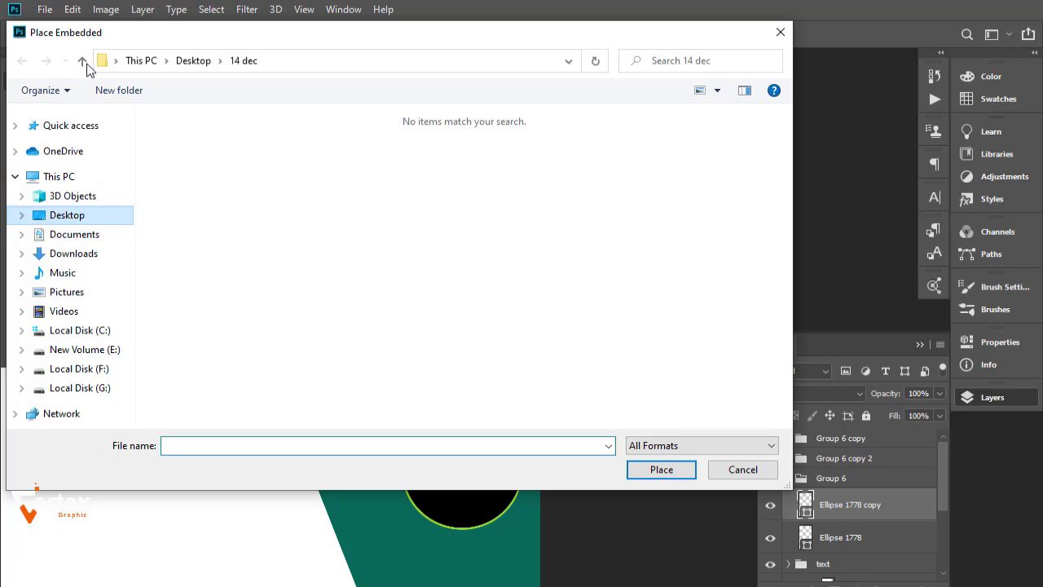
{"action": "left_click", "coordinate": [73, 254]}
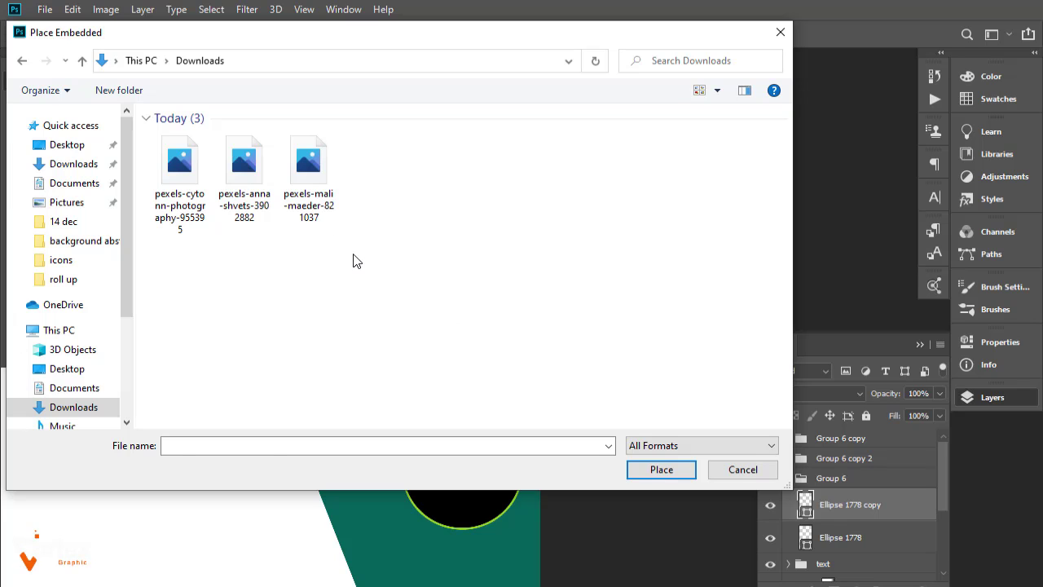
{"action": "key", "text": "End"}
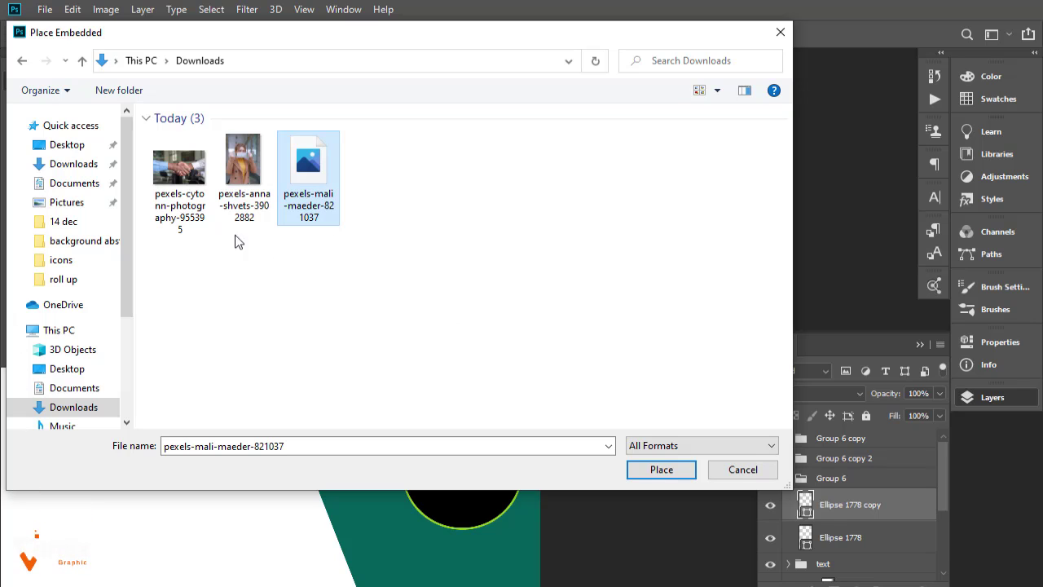
{"action": "key", "text": "Return"}
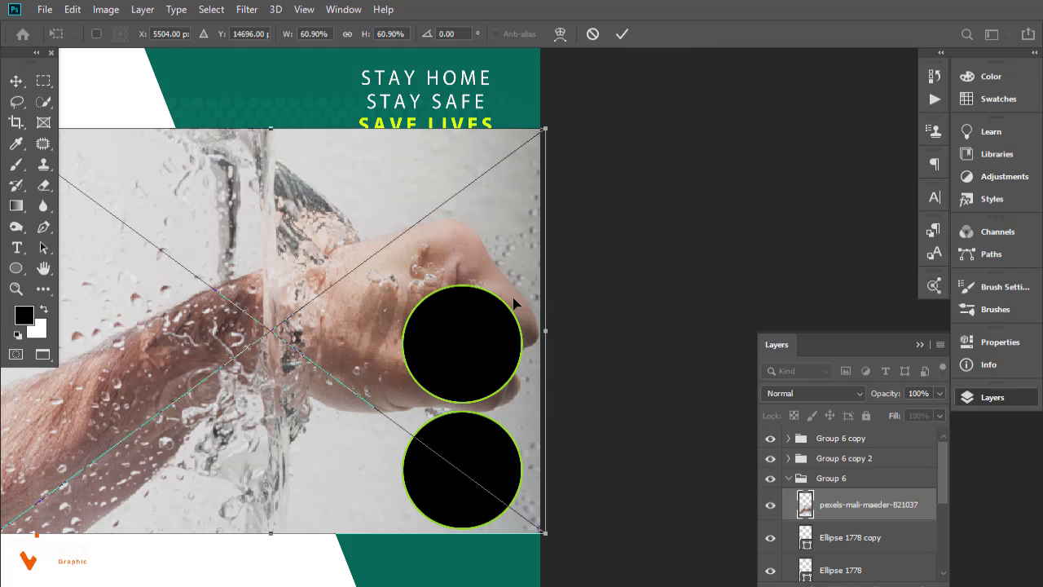
- Scale the photo over the top circle and clip it into the circle's shape
{"action": "left_click_drag", "start_coordinate": [544, 131], "coordinate": [276, 326]}
{"action": "left_click_drag", "start_coordinate": [229, 367], "coordinate": [507, 220]}
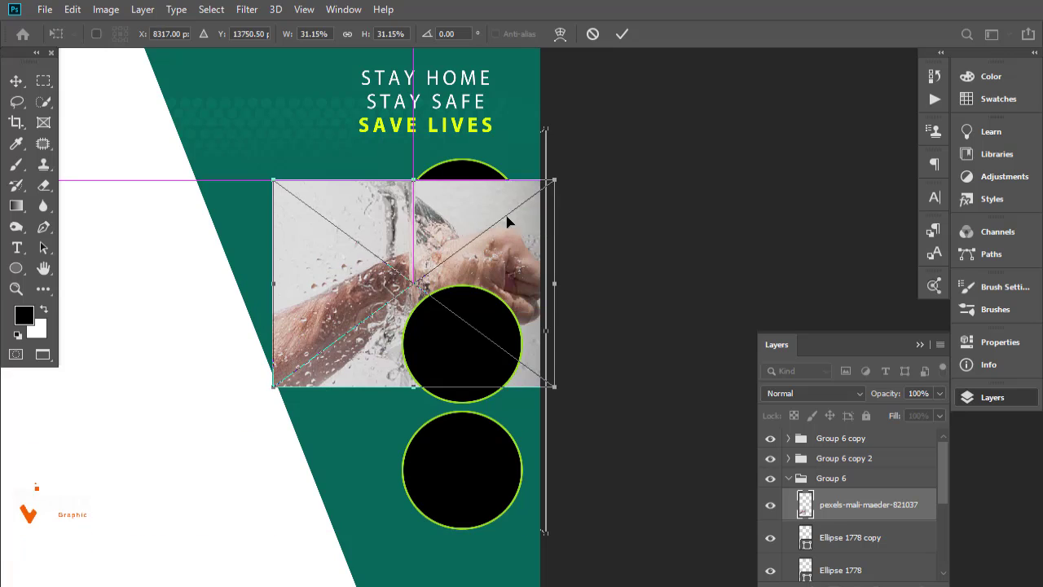
{"action": "mouse_move", "coordinate": [556, 181]}
{"action": "left_mouse_down"}
{"action": "mouse_move", "coordinate": [516, 206]}
{"action": "mouse_move", "coordinate": [535, 142]}
{"action": "mouse_move", "coordinate": [506, 184]}
{"action": "left_mouse_up"}
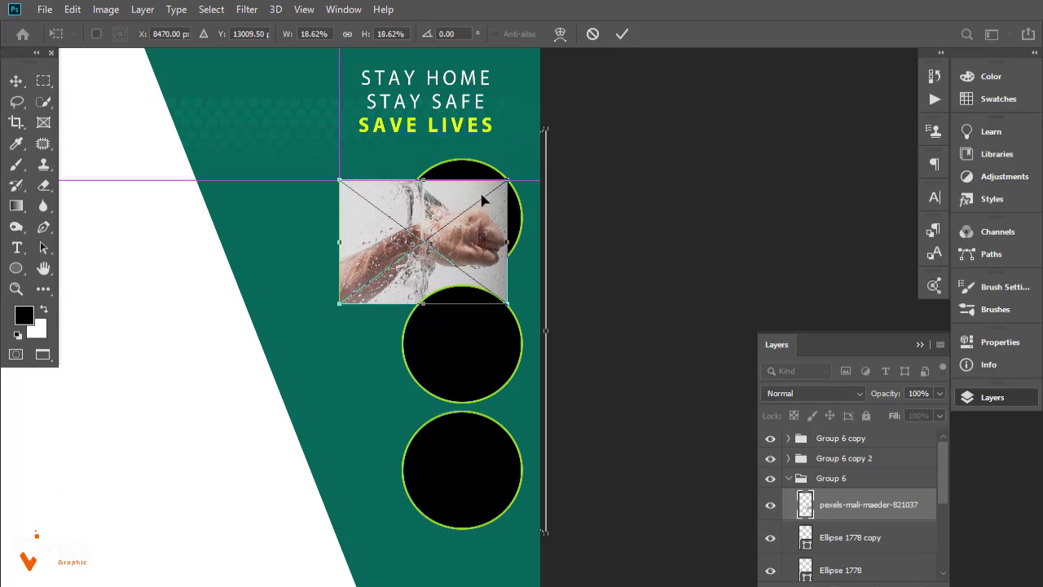
{"action": "left_click_drag", "start_coordinate": [465, 215], "coordinate": [487, 186]}
{"action": "key", "text": "Return"}
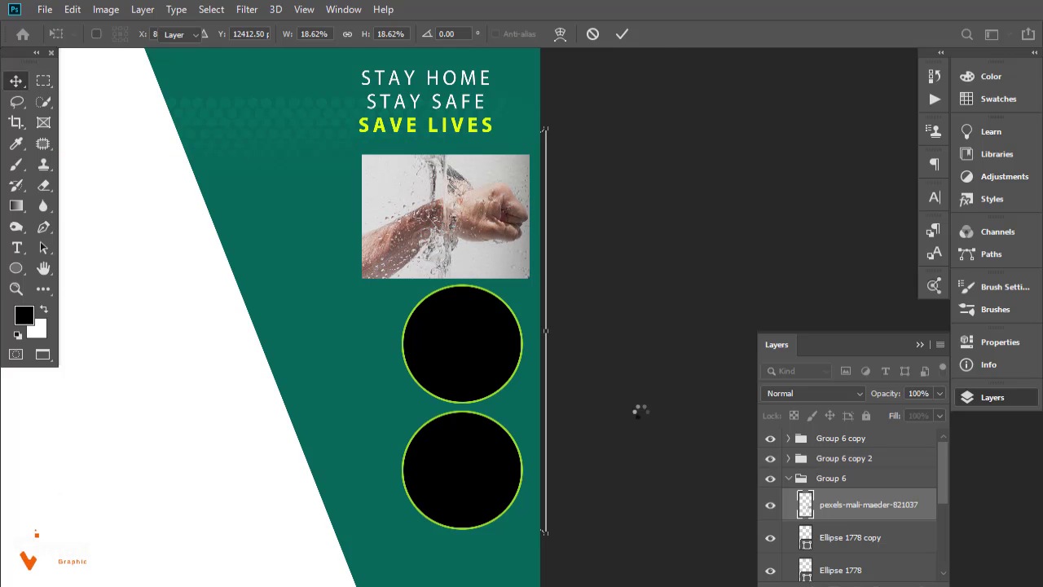
{"action": "left_click", "coordinate": [835, 520], "text": "alt"}
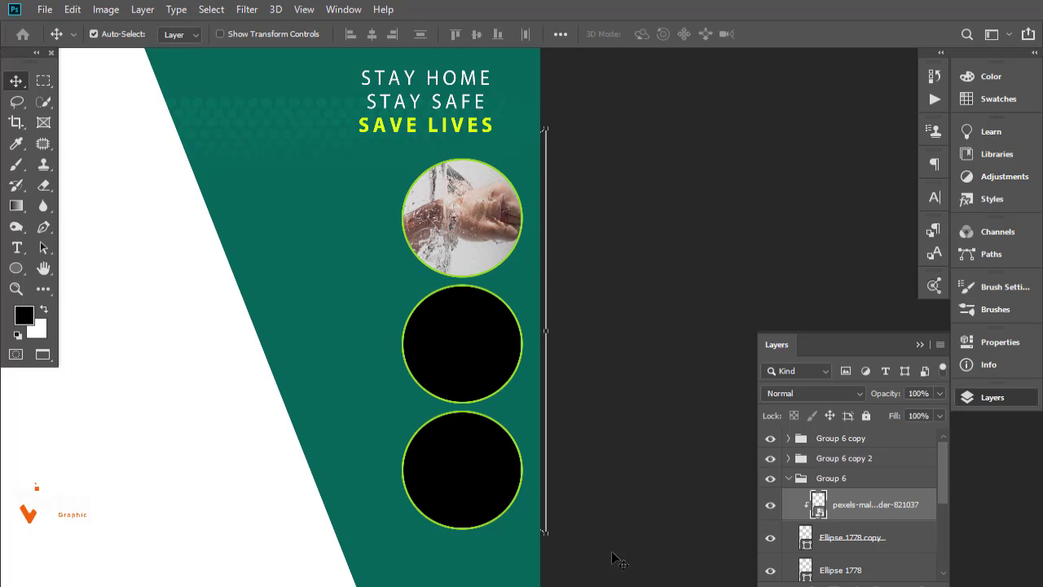
{"action": "left_click", "coordinate": [471, 401]}
{"action": "left_click", "coordinate": [45, 9]}
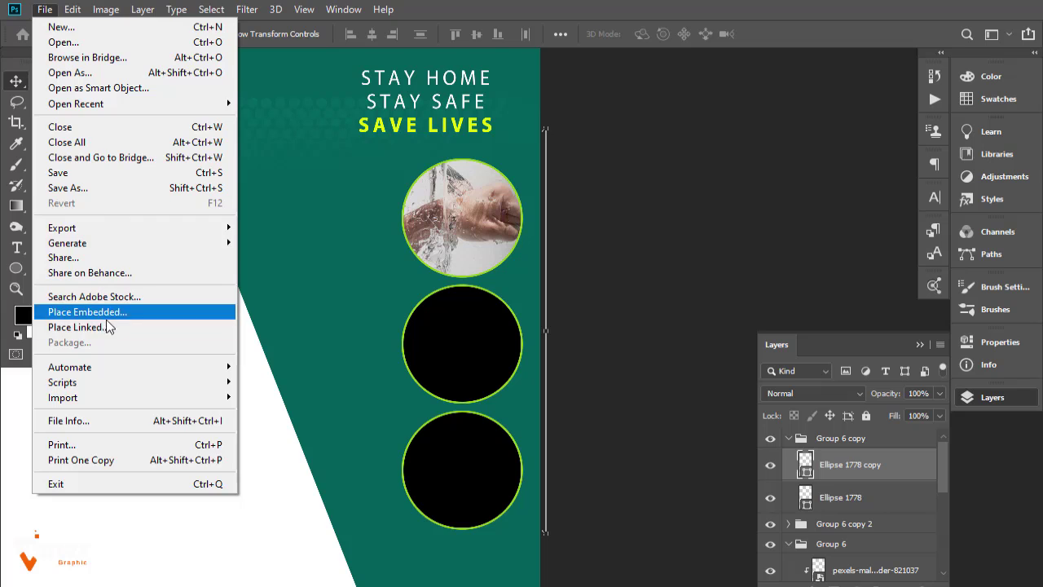
- Place pexels-anna-shvets-3902882, shrink it over the middle circle, and clip it there
{"action": "left_click", "coordinate": [90, 312]}
{"action": "left_click", "coordinate": [243, 154]}
{"action": "left_click", "coordinate": [652, 444]}
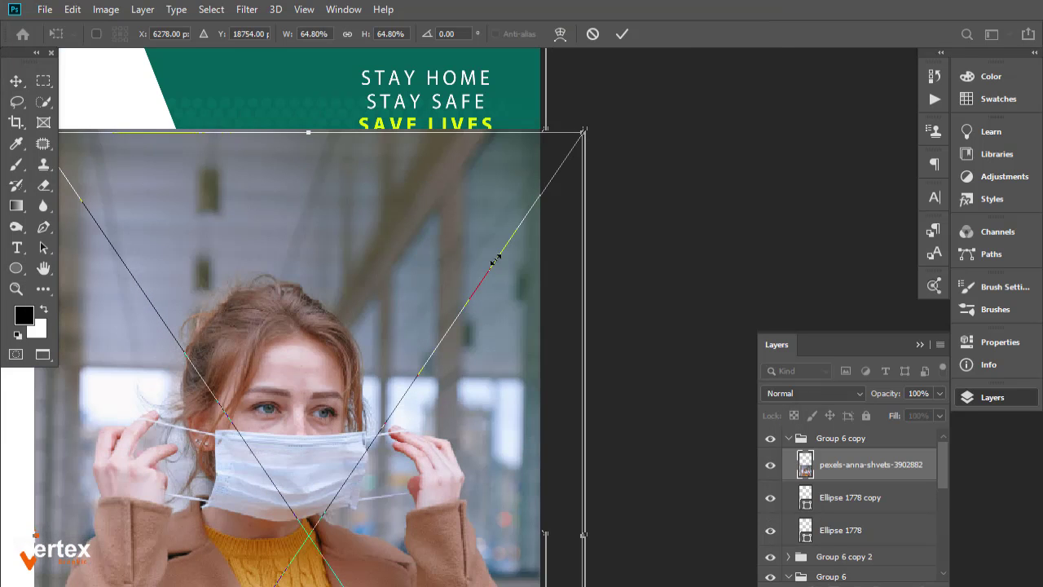
{"action": "left_click_drag", "start_coordinate": [495, 259], "coordinate": [359, 529]}
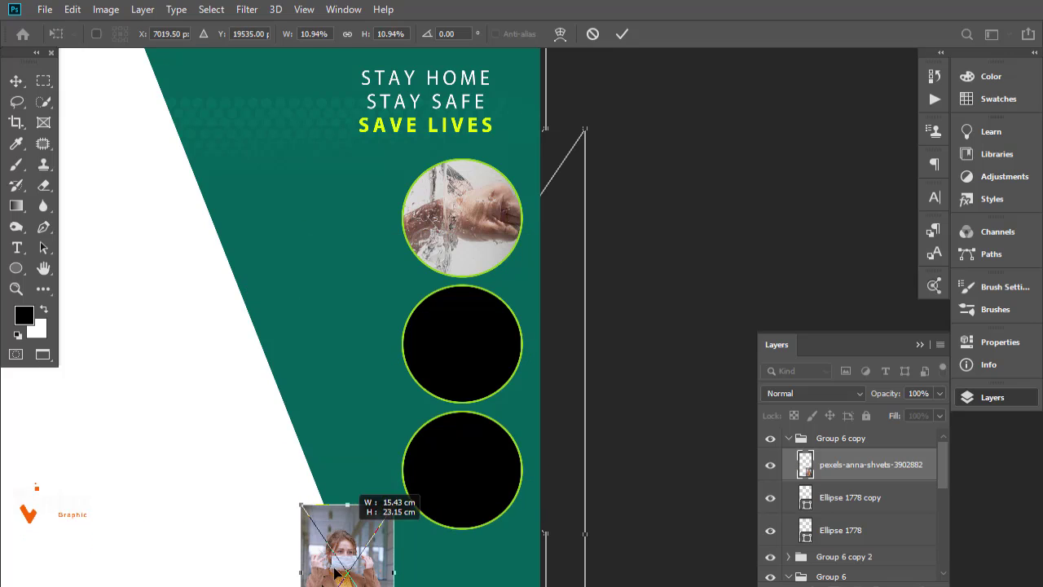
{"action": "left_click_drag", "start_coordinate": [339, 565], "coordinate": [488, 393]}
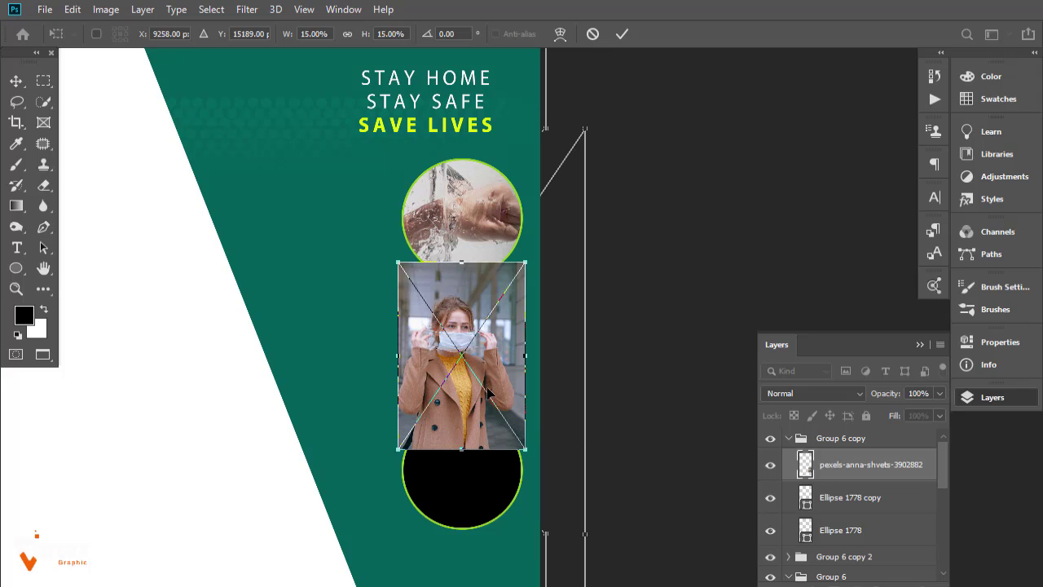
{"action": "key", "text": "Return"}
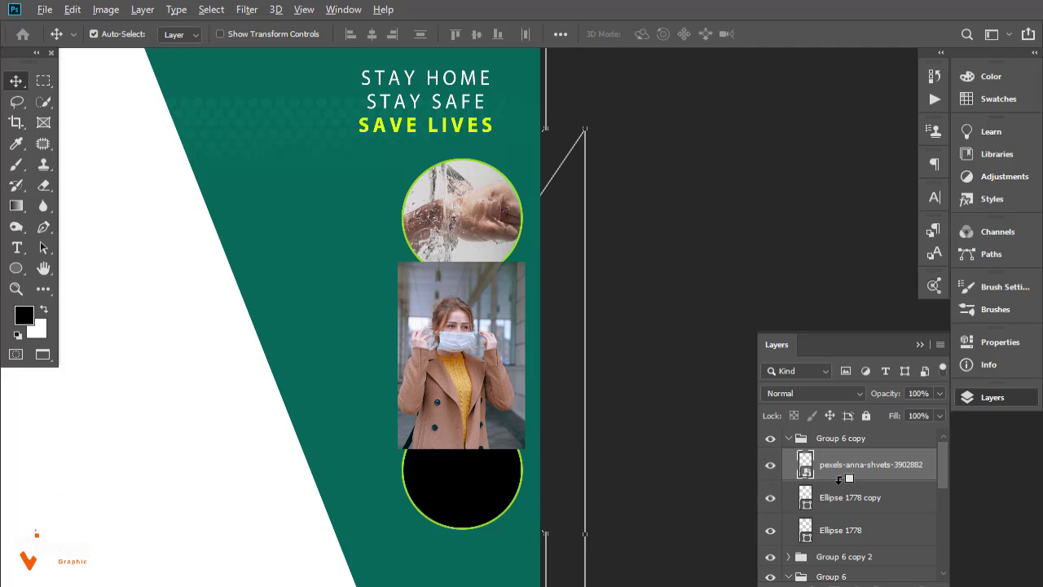
{"action": "left_click", "coordinate": [840, 480], "text": "alt"}
- Place pexels-cytonn-photography-955395, scale it over the bottom circle, and clip it there
{"action": "left_click", "coordinate": [45, 9]}
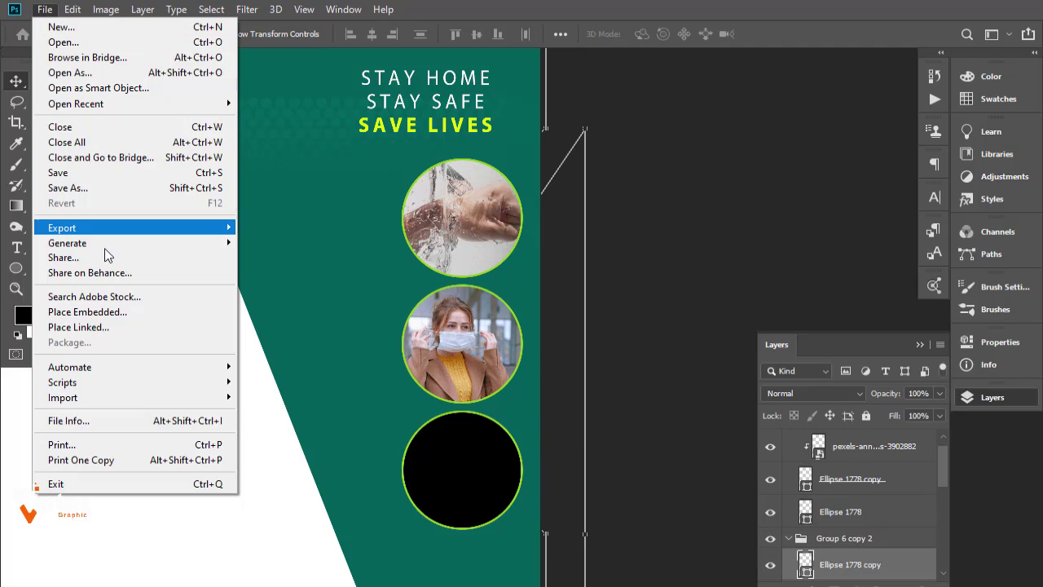
{"action": "left_click", "coordinate": [74, 333]}
{"action": "left_click", "coordinate": [179, 151]}
{"action": "left_click", "coordinate": [661, 449]}
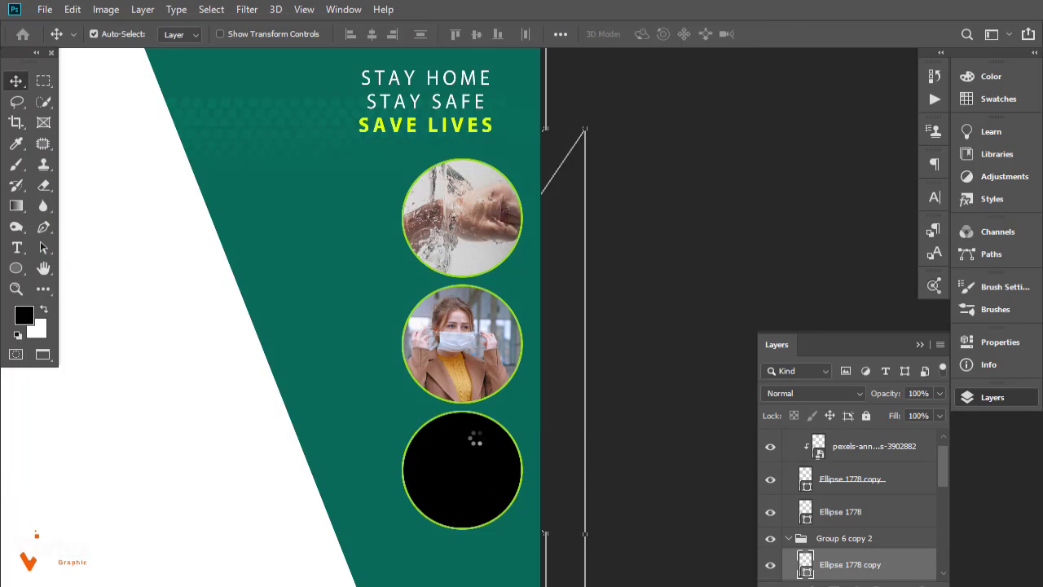
{"action": "left_click_drag", "start_coordinate": [544, 148], "coordinate": [216, 374]}
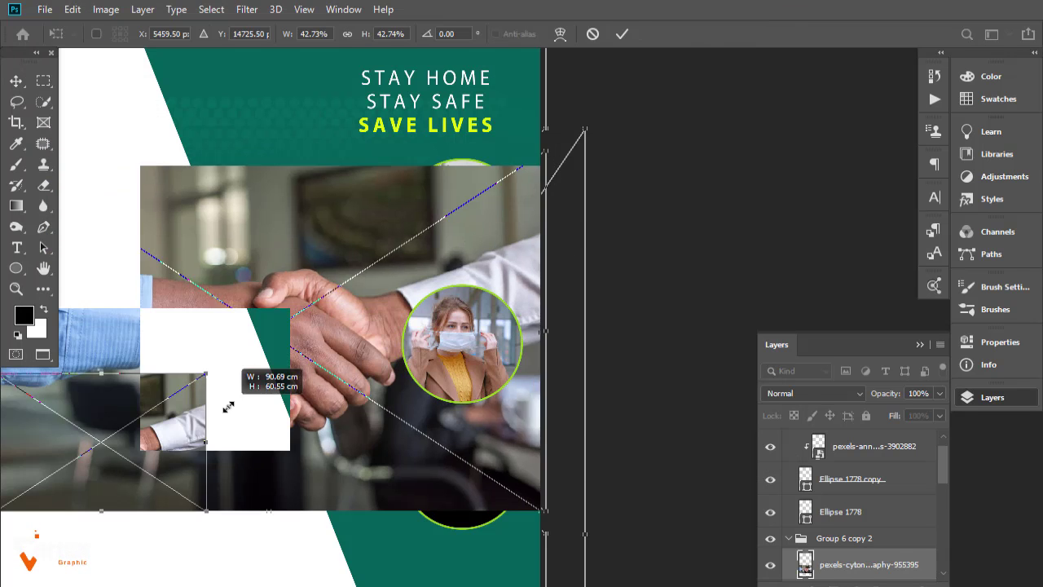
{"action": "mouse_move", "coordinate": [154, 471]}
{"action": "left_mouse_down"}
{"action": "mouse_move", "coordinate": [450, 455]}
{"action": "mouse_move", "coordinate": [499, 499]}
{"action": "left_mouse_up"}
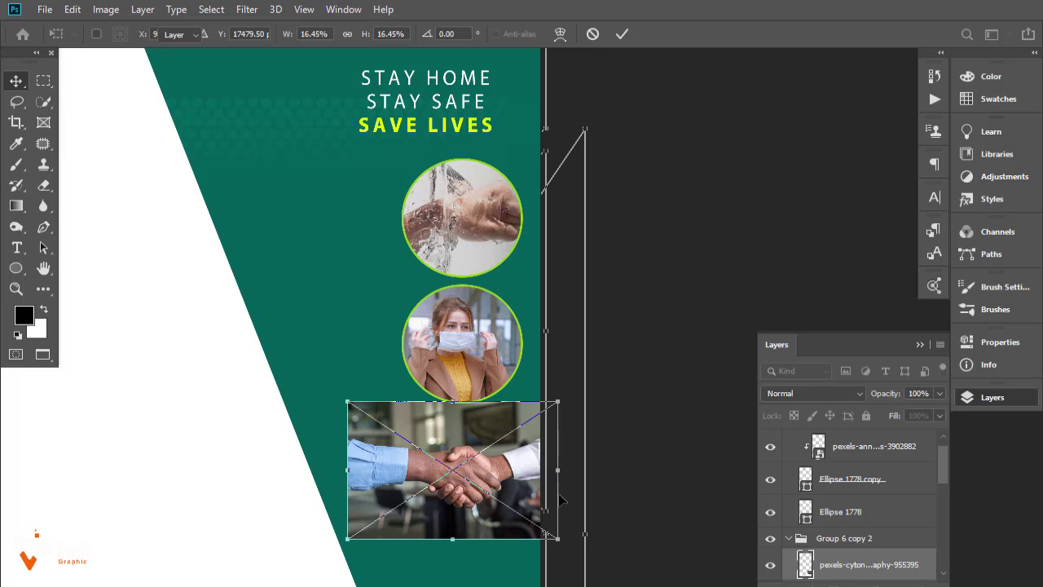
{"action": "key", "text": "Return"}
{"action": "left_click_drag", "start_coordinate": [943, 464], "coordinate": [943, 491]}
{"action": "left_click", "coordinate": [860, 504], "text": "alt"}
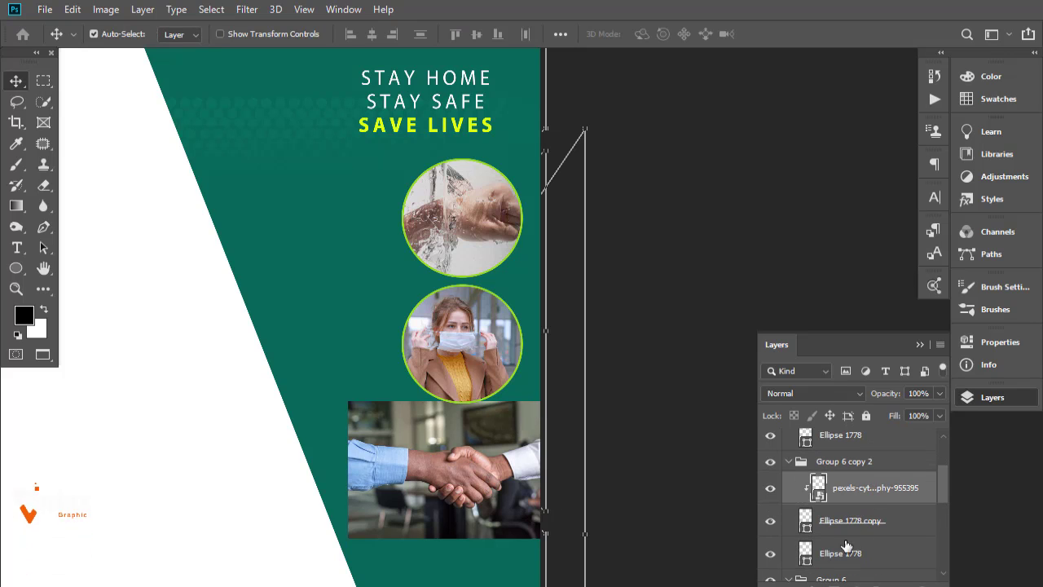
- Zoom out and collapse Group 6, Group 6 copy and Group 6 copy 2 in Layers
{"action": "left_click", "coordinate": [385, 320], "text": "alt"}
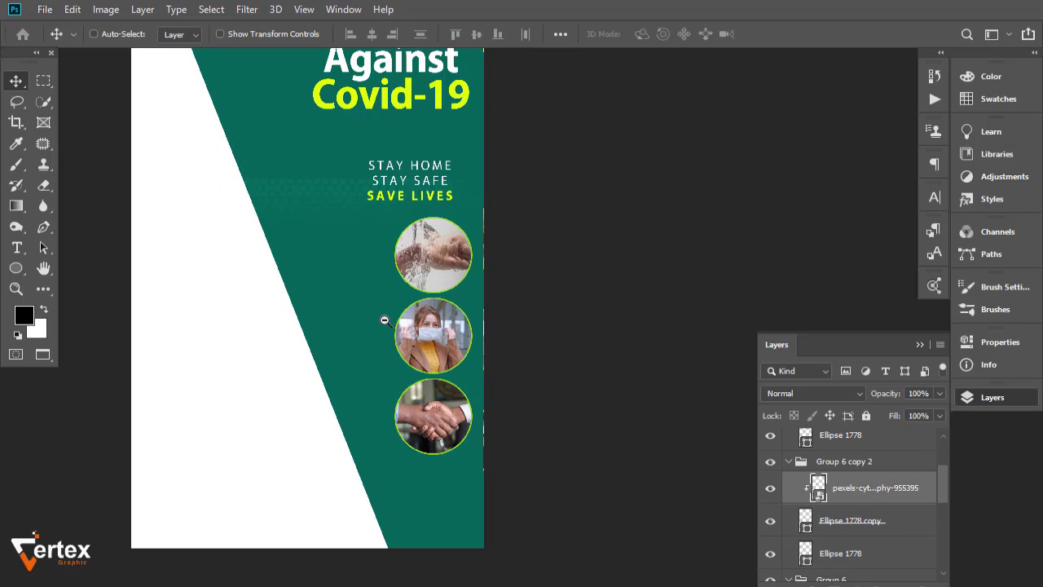
{"action": "left_click", "coordinate": [384, 320], "text": "alt"}
{"action": "left_click", "coordinate": [843, 493], "text": "ctrl"}
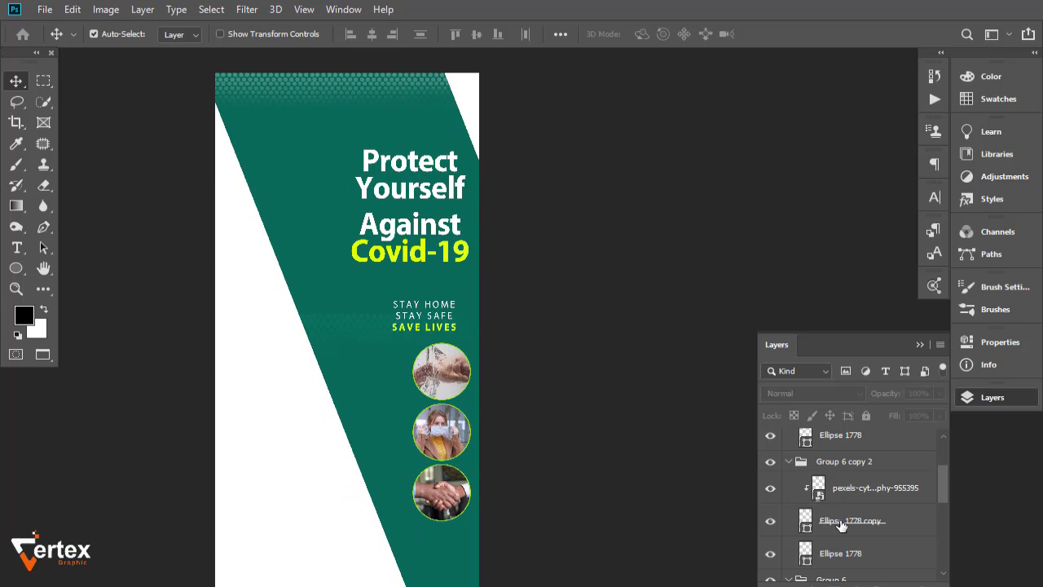
{"action": "left_click", "coordinate": [788, 461]}
{"action": "scroll", "coordinate": [941, 493], "scroll_direction": "up", "scroll_amount": 1}
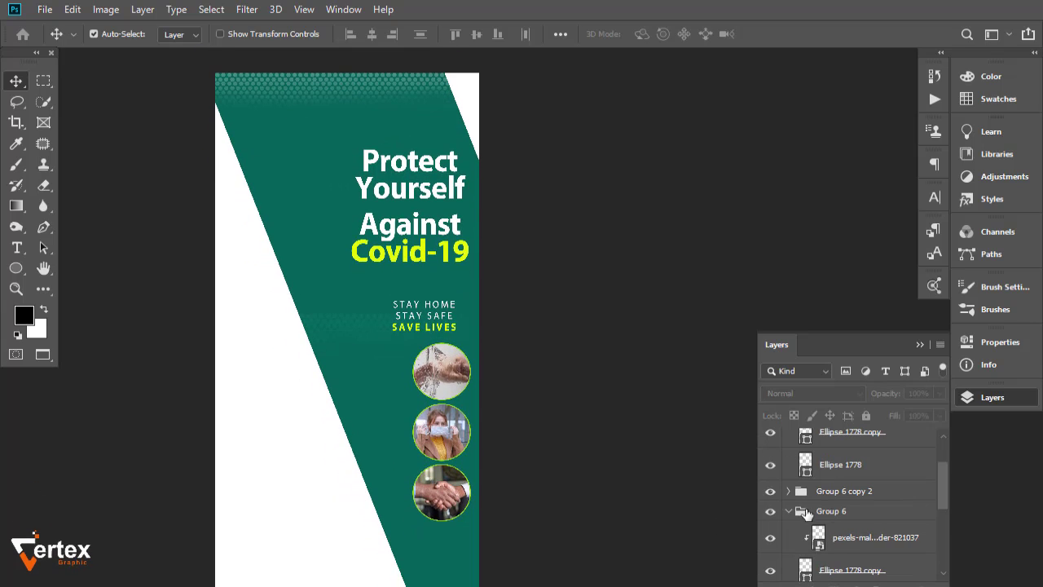
{"action": "left_click", "coordinate": [788, 511]}
{"action": "scroll", "coordinate": [937, 498], "scroll_direction": "up", "scroll_amount": 2}
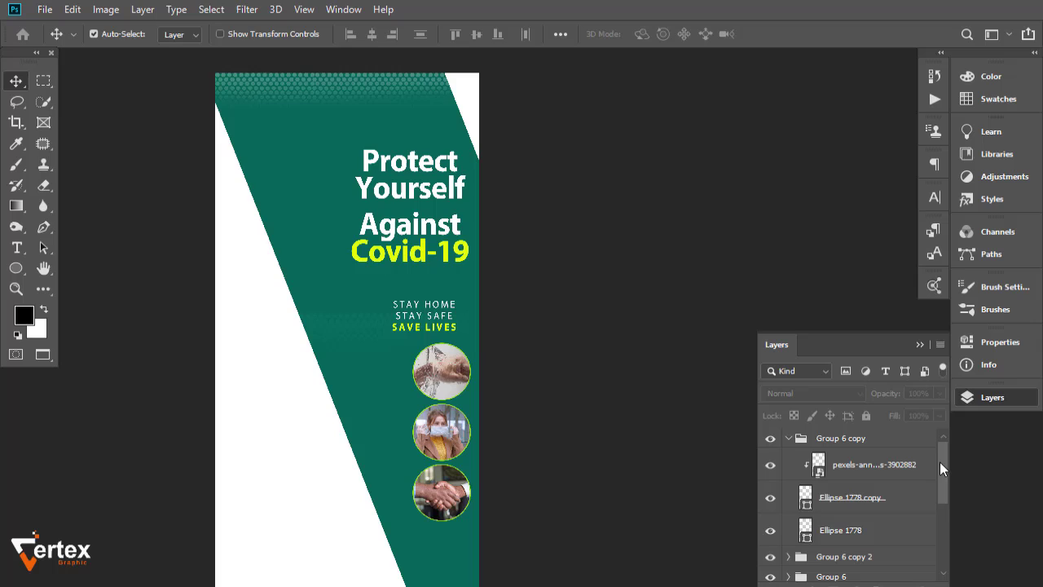
{"action": "left_click", "coordinate": [788, 436]}
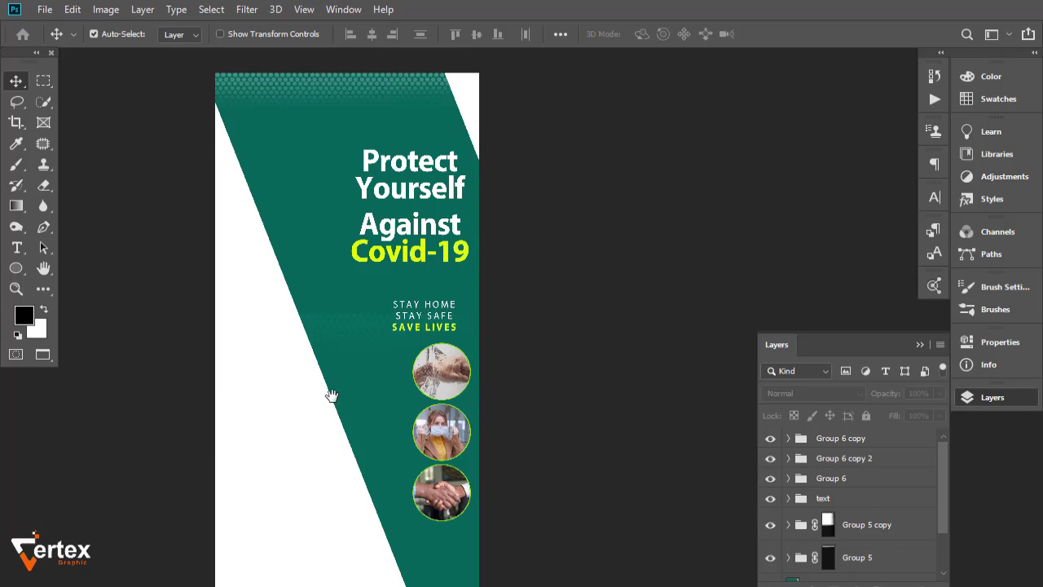
{"action": "left_click_drag", "start_coordinate": [332, 396], "coordinate": [343, 308]}
- Draw a wavy footer shape with the Pen tool along the banner's bottom edge
{"action": "left_click", "coordinate": [16, 268]}
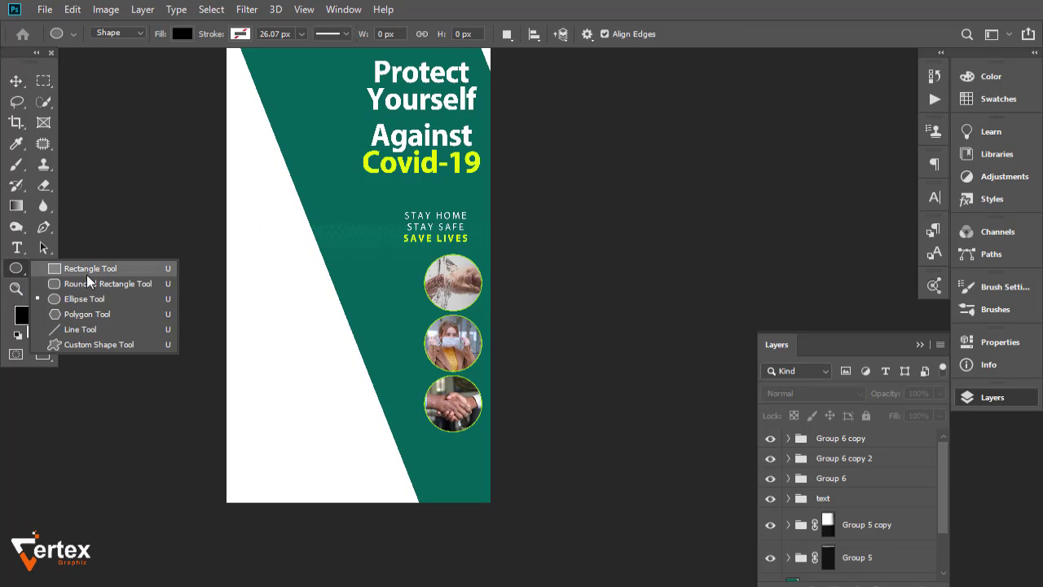
{"action": "left_click", "coordinate": [43, 228]}
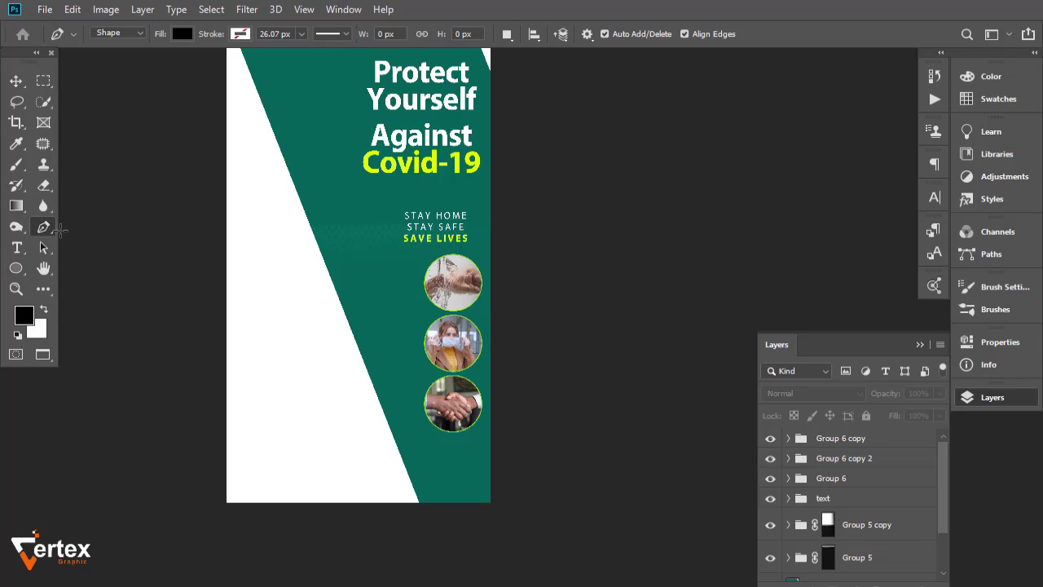
{"action": "right_click", "coordinate": [43, 227]}
{"action": "left_click", "coordinate": [91, 241]}
{"action": "right_click", "coordinate": [43, 227]}
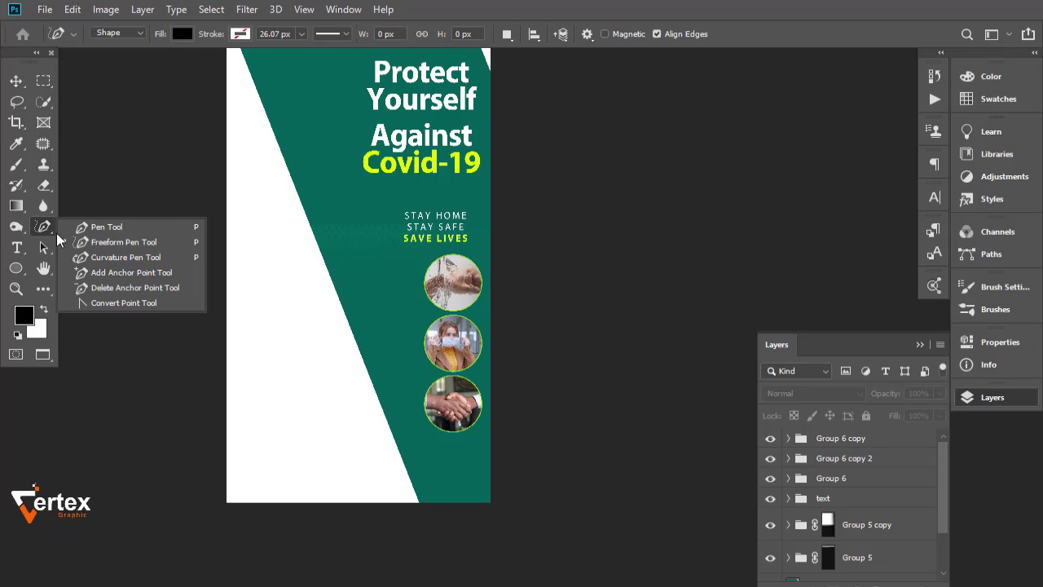
{"action": "left_click", "coordinate": [65, 228]}
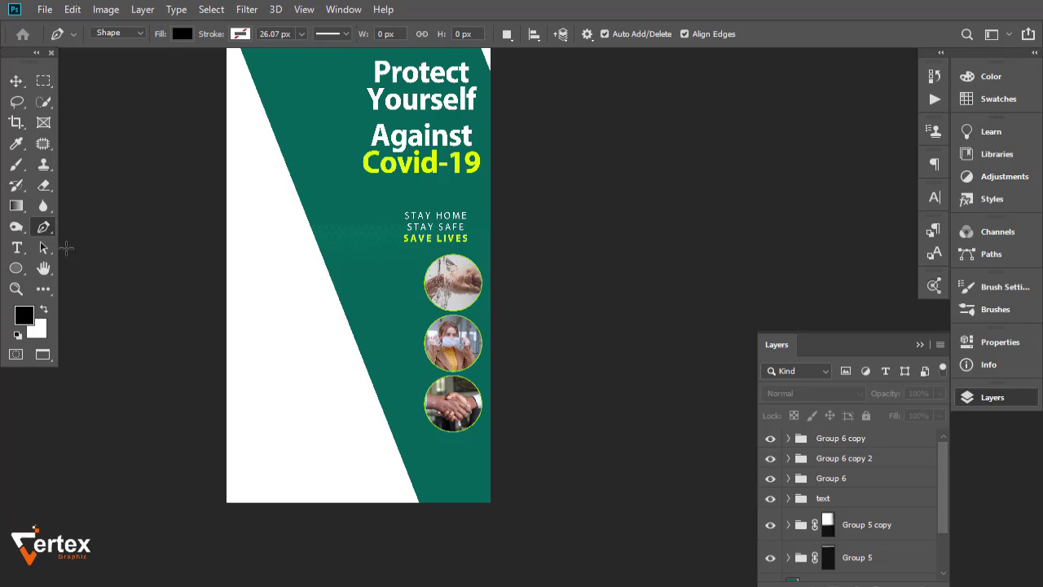
{"action": "left_click", "coordinate": [223, 484]}
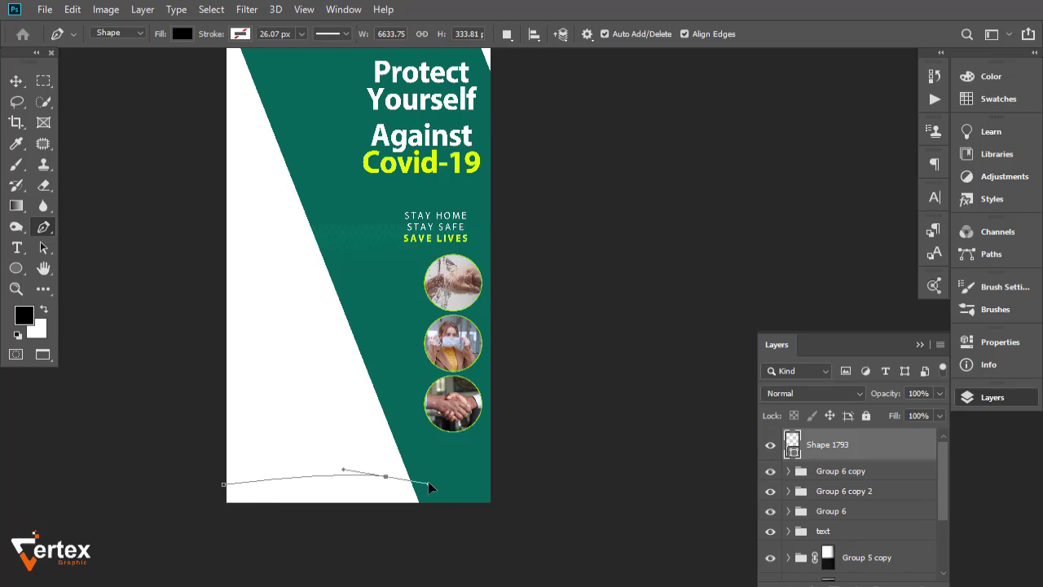
{"action": "left_click", "coordinate": [505, 524]}
{"action": "left_click_drag", "start_coordinate": [347, 566], "coordinate": [197, 561]}
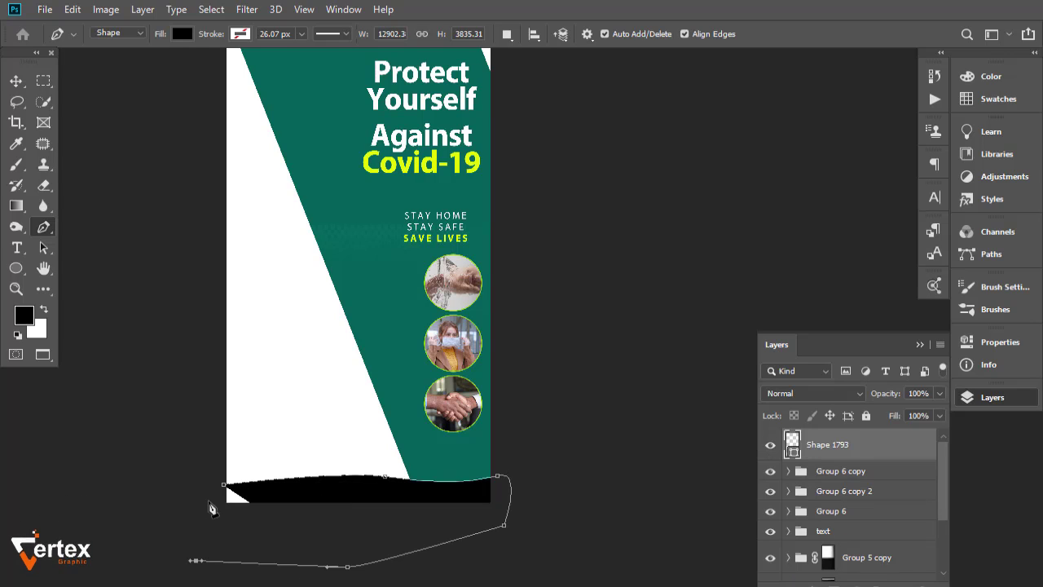
{"action": "key", "text": "v"}
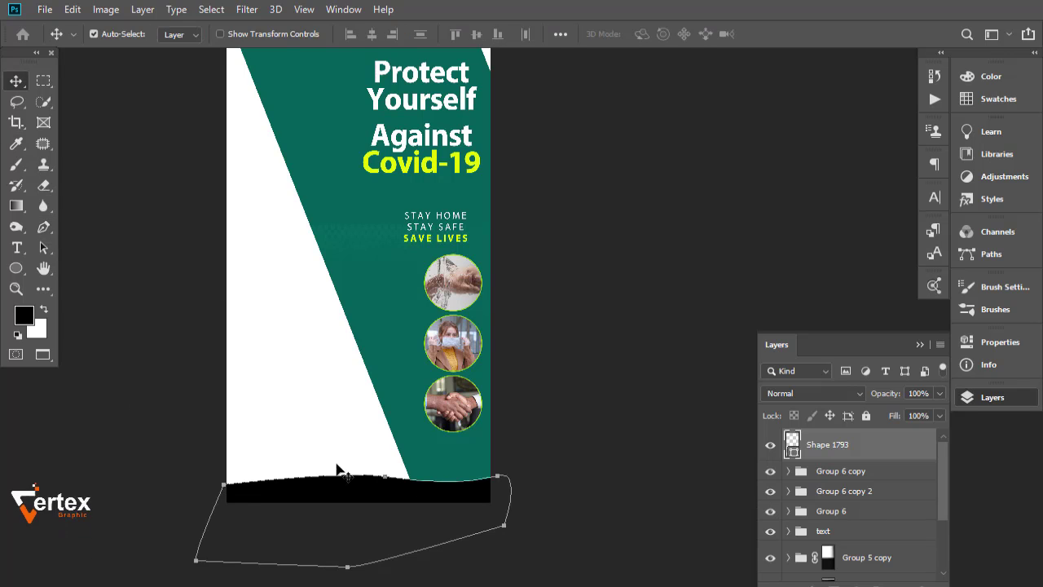
{"action": "left_click", "coordinate": [562, 522]}
- Set the footer shape's fill to near-white #f8f8f8
{"action": "double_click", "coordinate": [795, 444]}
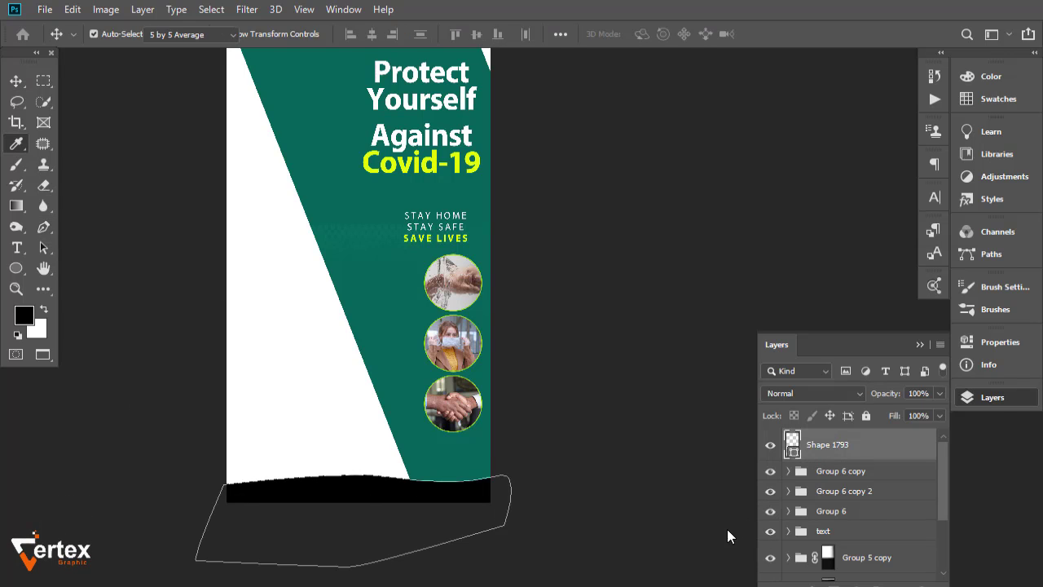
{"action": "mouse_move", "coordinate": [643, 326]}
{"action": "left_mouse_down"}
{"action": "mouse_move", "coordinate": [565, 273]}
{"action": "mouse_move", "coordinate": [590, 295]}
{"action": "left_mouse_up"}
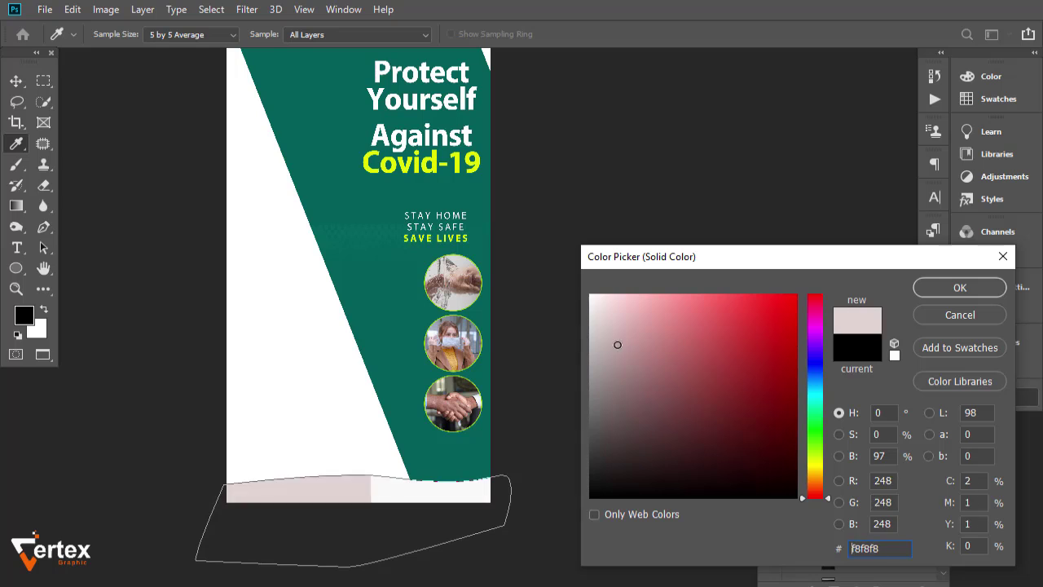
{"action": "left_click", "coordinate": [960, 288]}
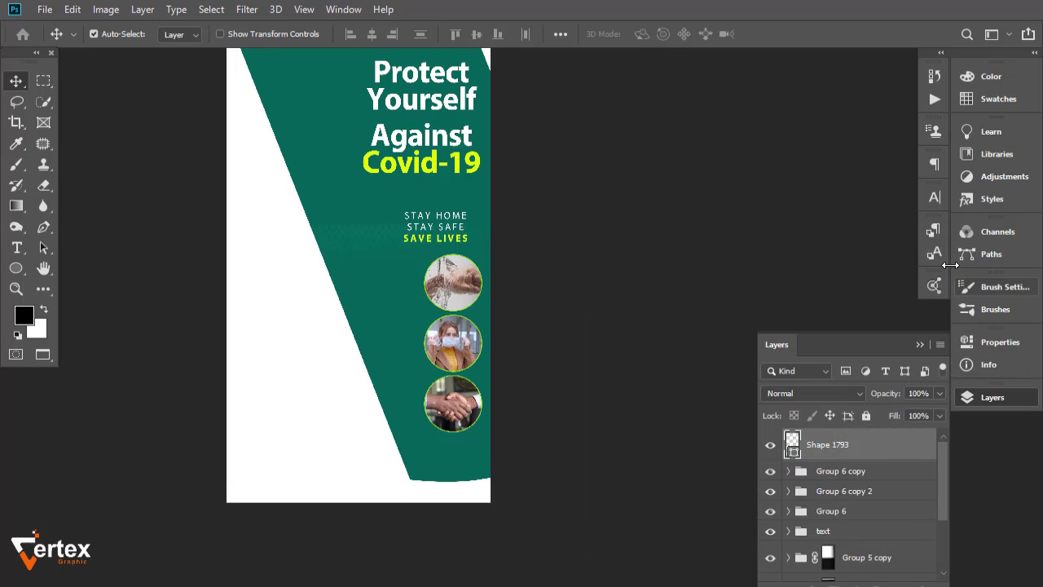
- Add a Gradient Overlay to the footer using a mid-grey to white gradient
{"action": "double_click", "coordinate": [852, 460]}
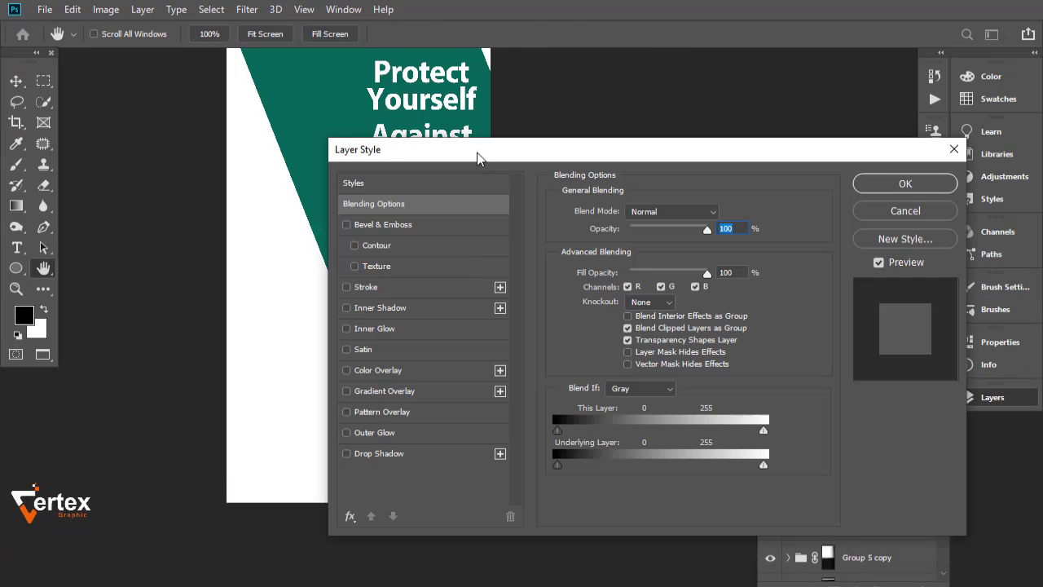
{"action": "left_click", "coordinate": [597, 342]}
{"action": "left_click", "coordinate": [866, 198]}
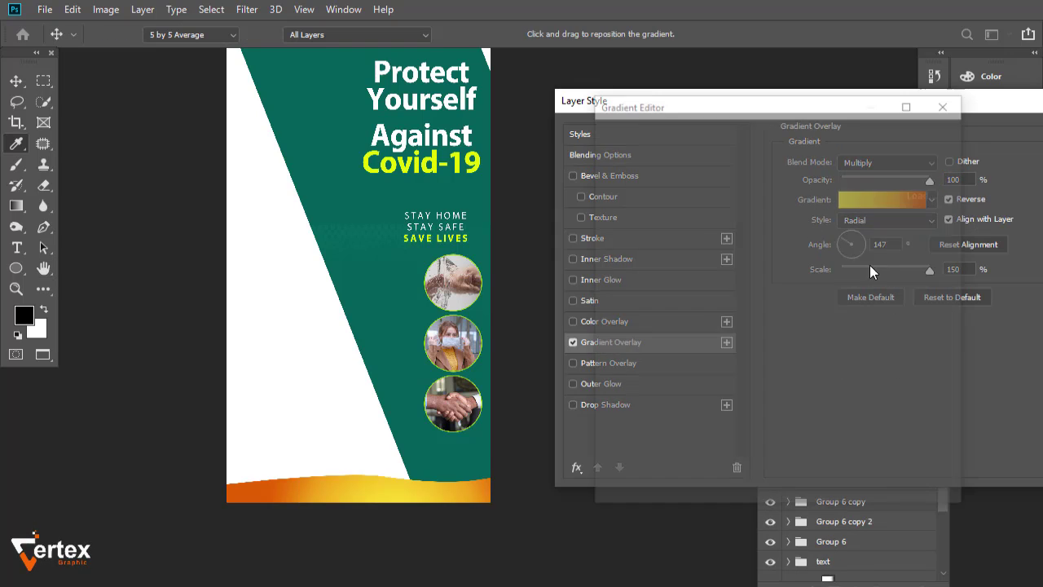
{"action": "left_click", "coordinate": [673, 154]}
{"action": "left_click", "coordinate": [926, 167]}
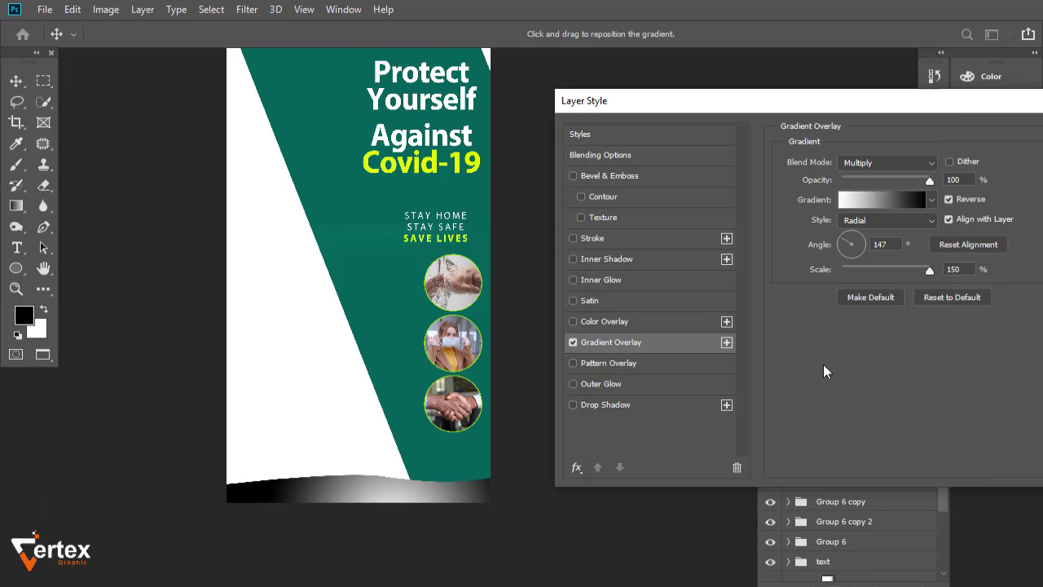
{"action": "left_click", "coordinate": [855, 198]}
{"action": "double_click", "coordinate": [614, 397]}
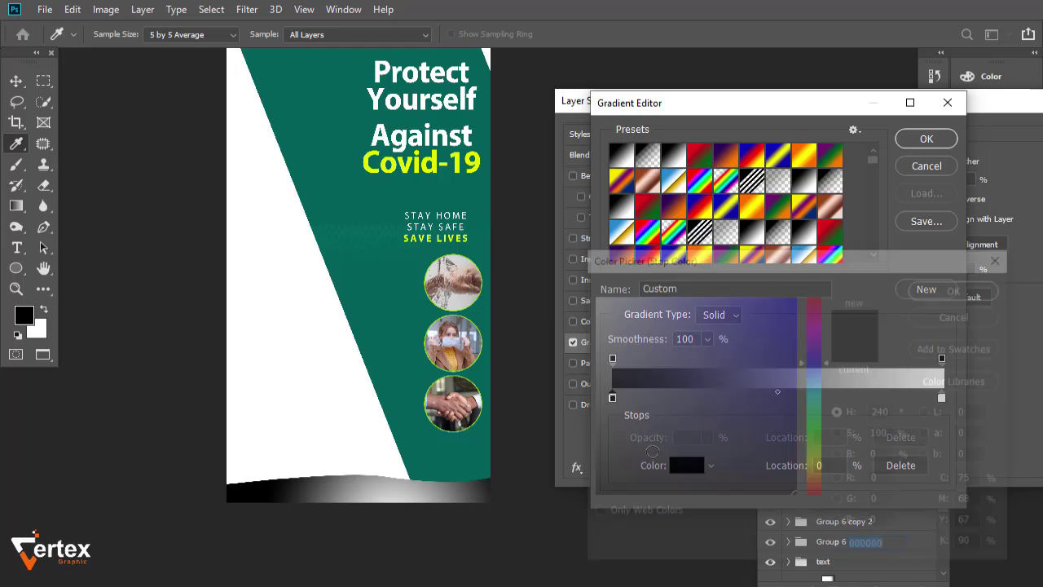
{"action": "left_click", "coordinate": [591, 426]}
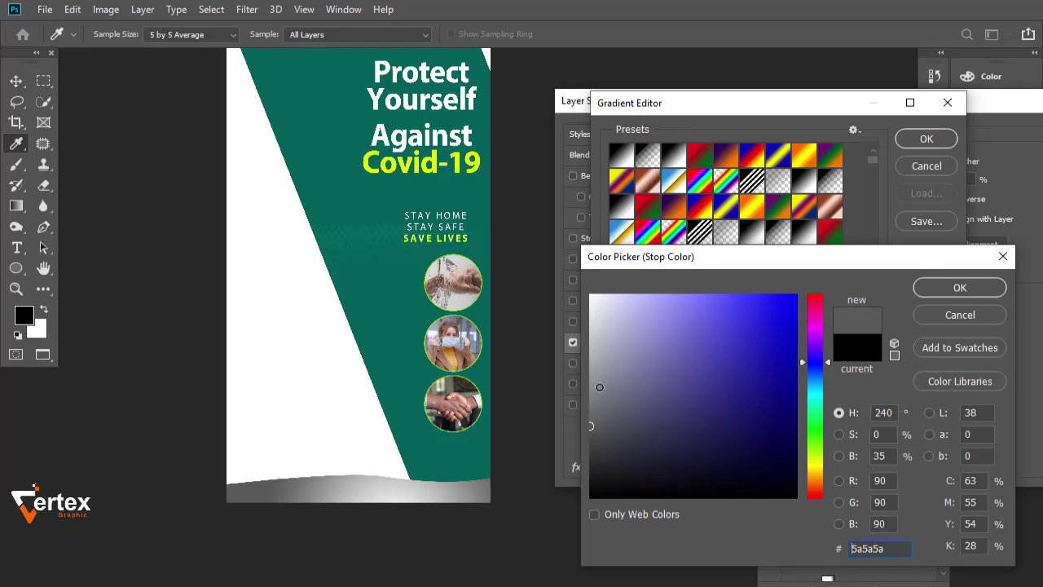
{"action": "left_click", "coordinate": [591, 380]}
{"action": "left_click", "coordinate": [930, 290]}
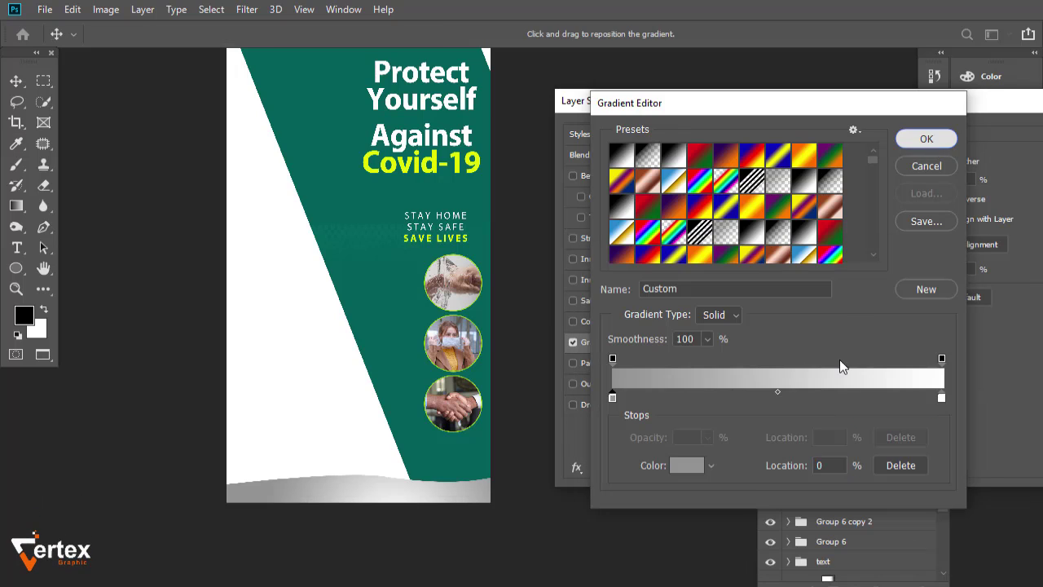
{"action": "key", "text": "Return"}
- Make the gradient Linear, adjust its position and angle, and turn off Reverse
{"action": "left_click", "coordinate": [889, 220]}
{"action": "left_click", "coordinate": [864, 234]}
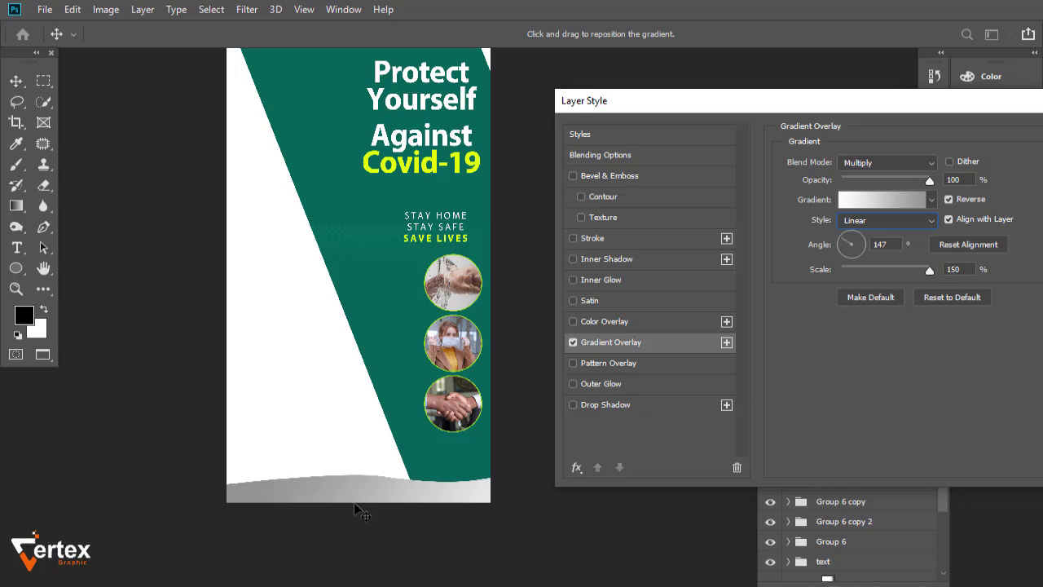
{"action": "left_click_drag", "start_coordinate": [352, 491], "coordinate": [356, 445]}
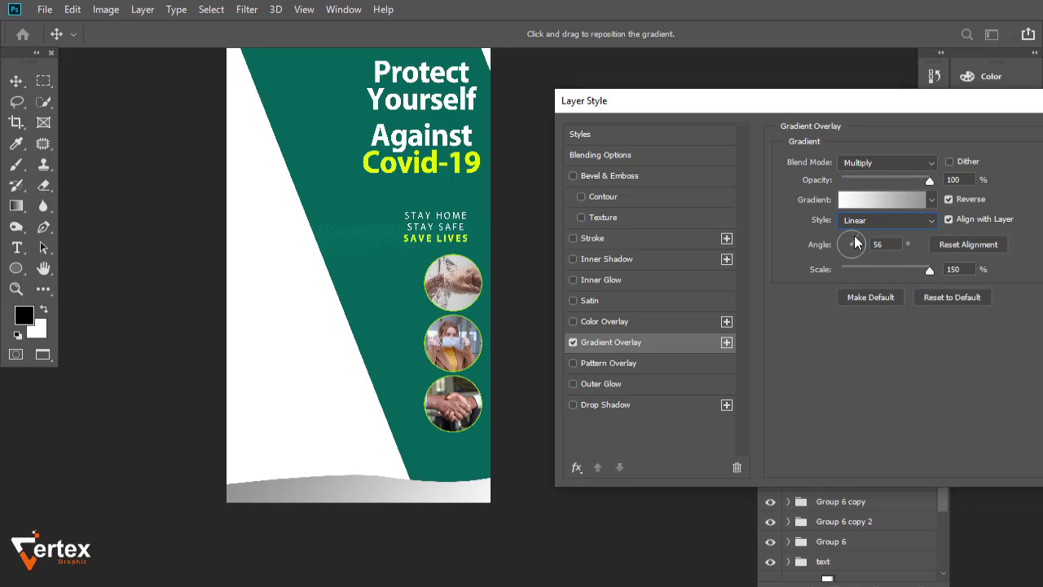
{"action": "mouse_move", "coordinate": [359, 489]}
{"action": "left_mouse_down"}
{"action": "mouse_move", "coordinate": [345, 525]}
{"action": "mouse_move", "coordinate": [361, 487]}
{"action": "mouse_move", "coordinate": [321, 503]}
{"action": "left_mouse_up"}
{"action": "left_click", "coordinate": [949, 199]}
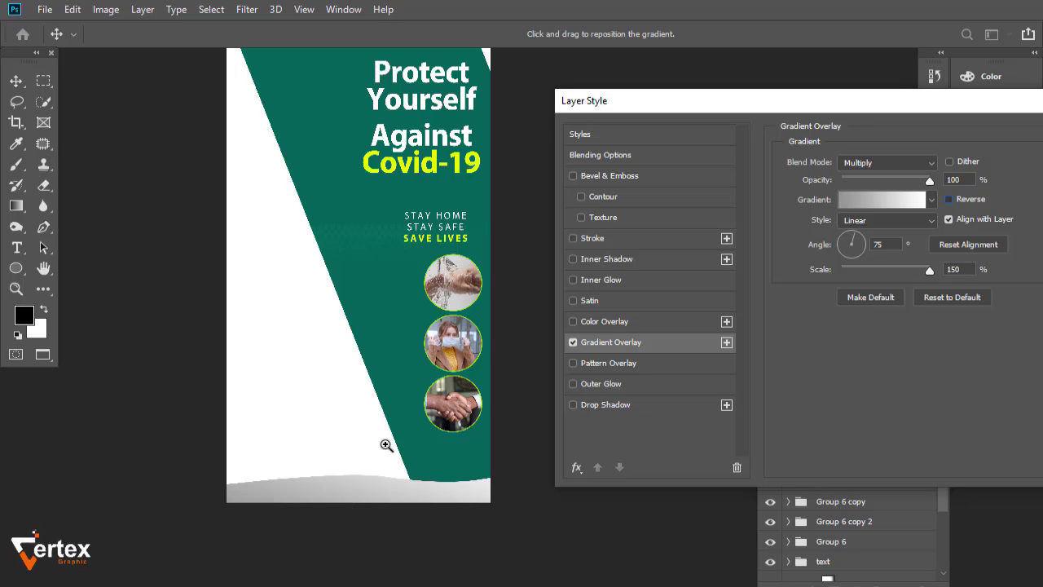
{"action": "mouse_move", "coordinate": [882, 100]}
{"action": "left_mouse_down"}
{"action": "mouse_move", "coordinate": [758, 128]}
{"action": "mouse_move", "coordinate": [664, 102]}
{"action": "left_mouse_up"}
- Confirm the gradient overlay and zoom into the footer area
{"action": "key", "text": "Return"}
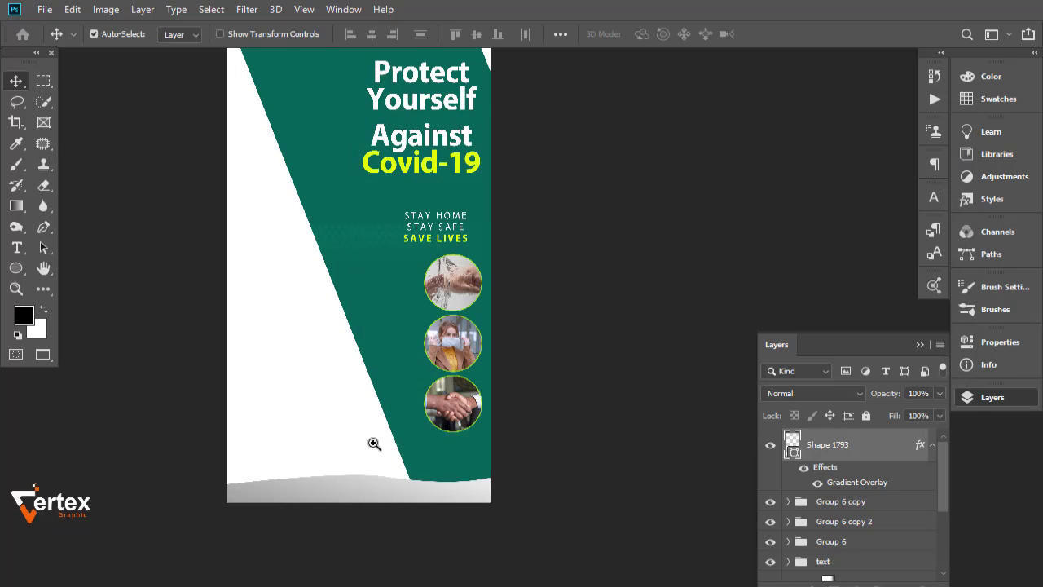
{"action": "left_click", "coordinate": [374, 451], "text": "ctrl"}
{"action": "left_click", "coordinate": [373, 451], "text": "ctrl"}
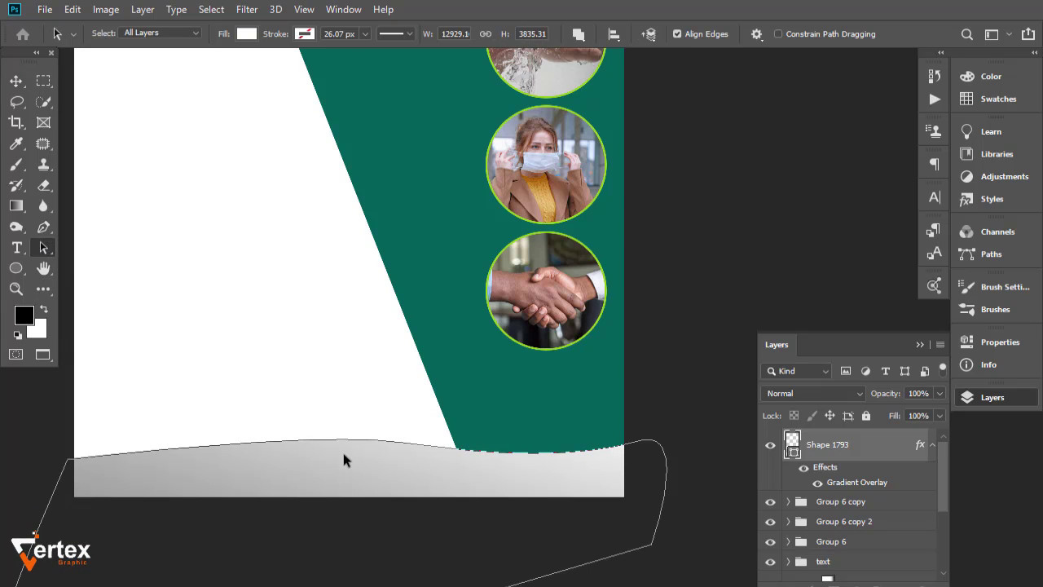
{"action": "left_click_drag", "start_coordinate": [404, 442], "coordinate": [391, 447]}
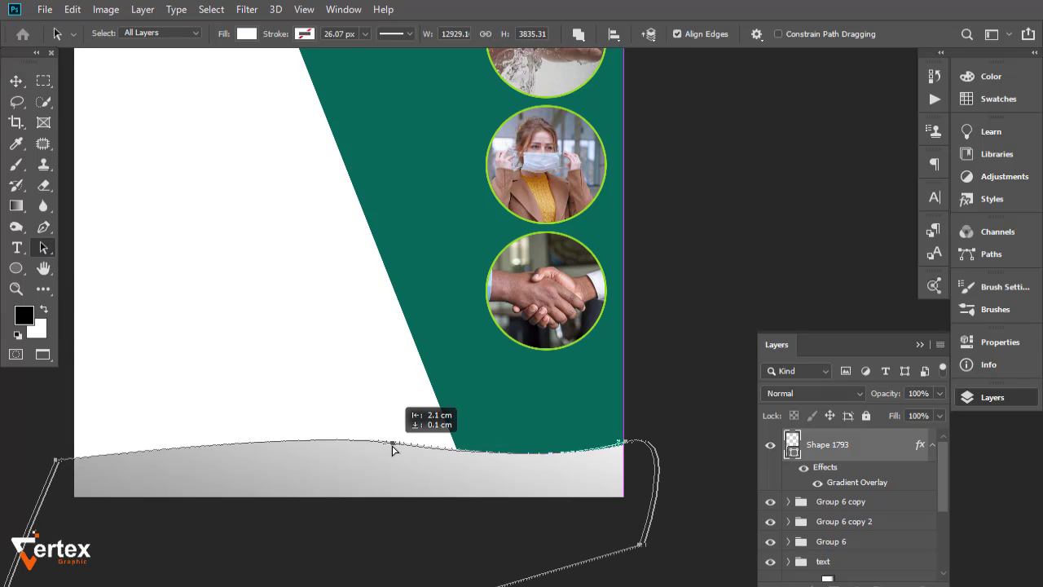
- Drag the footer wave's anchor and handles with Direct Selection into a smoother curve
{"action": "right_click", "coordinate": [39, 255]}
{"action": "left_click", "coordinate": [109, 264]}
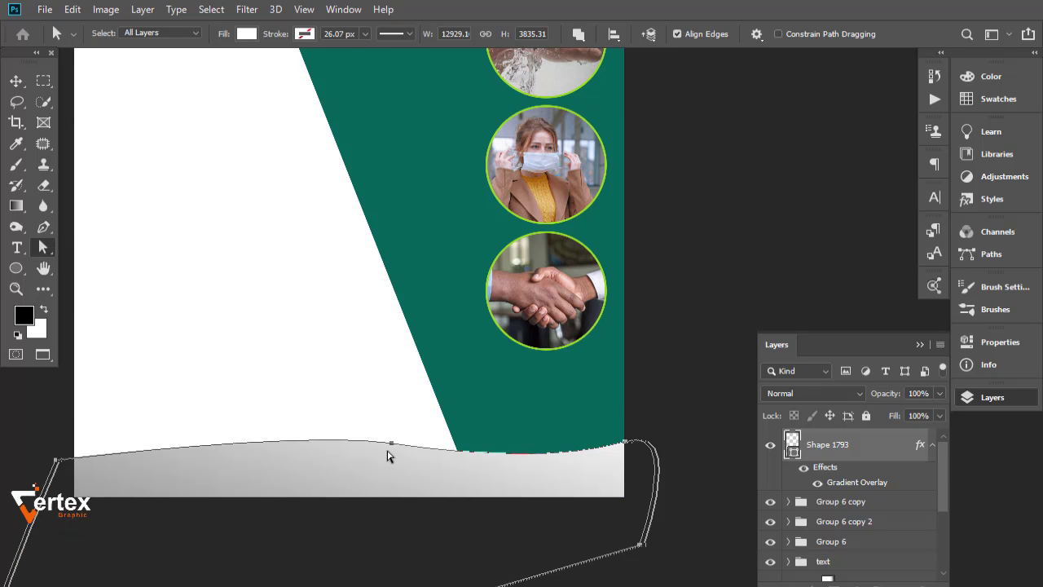
{"action": "left_click", "coordinate": [400, 457]}
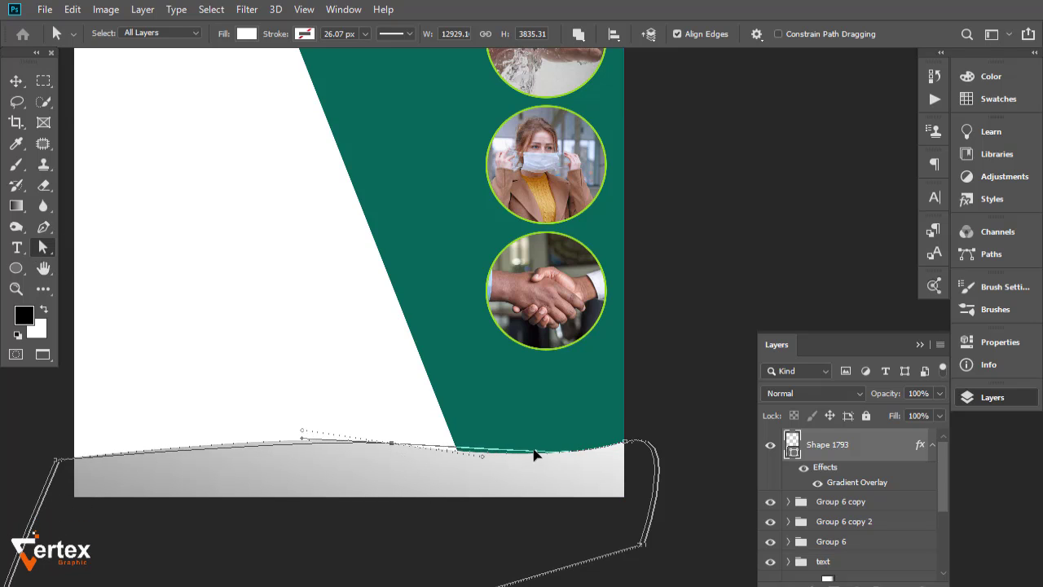
{"action": "left_click_drag", "start_coordinate": [533, 454], "coordinate": [533, 453]}
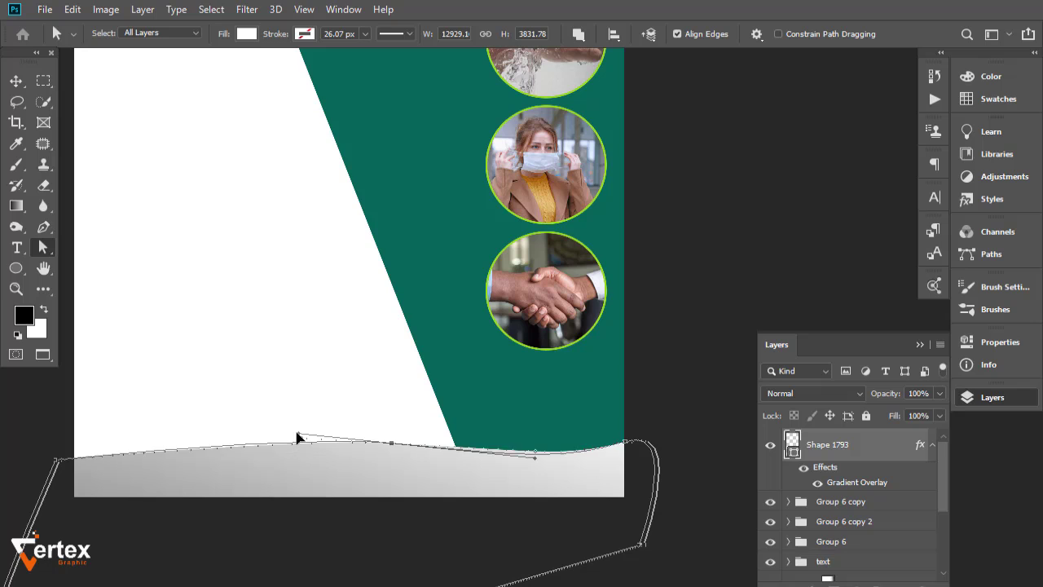
{"action": "left_click_drag", "start_coordinate": [391, 446], "coordinate": [342, 443]}
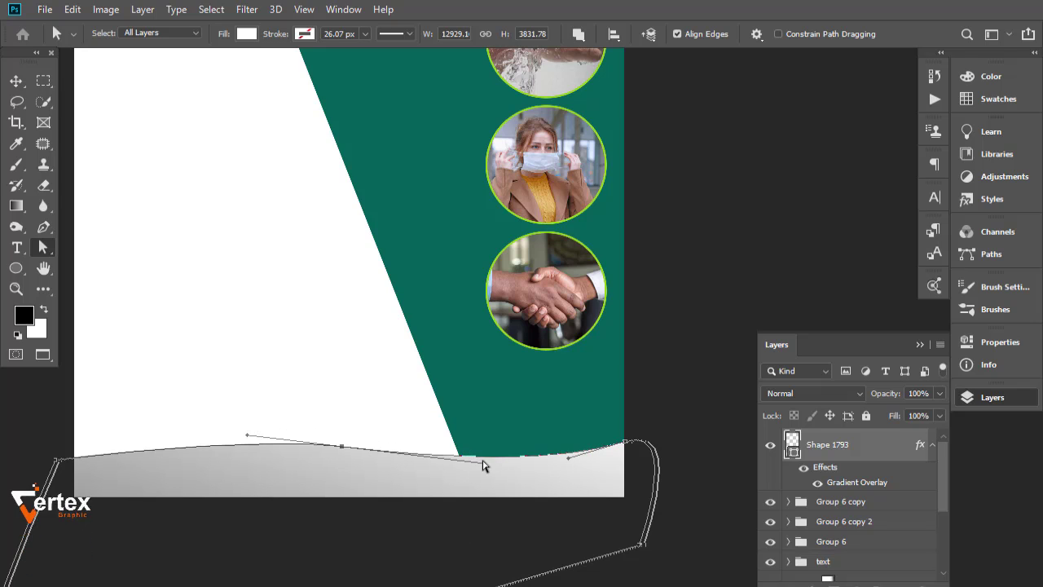
{"action": "left_click_drag", "start_coordinate": [486, 458], "coordinate": [488, 461]}
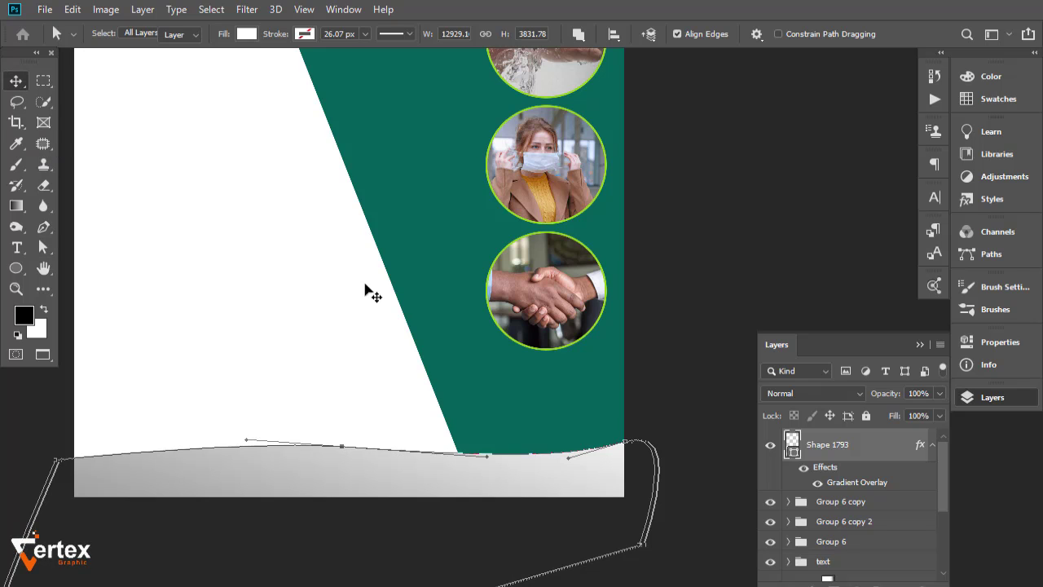
{"action": "key", "text": "v"}
{"action": "left_click", "coordinate": [680, 466]}
- Pan to the banner's lower right and tuck the Layers panel into the dock
{"action": "scroll", "coordinate": [576, 454], "scroll_direction": "up", "scroll_amount": 2}
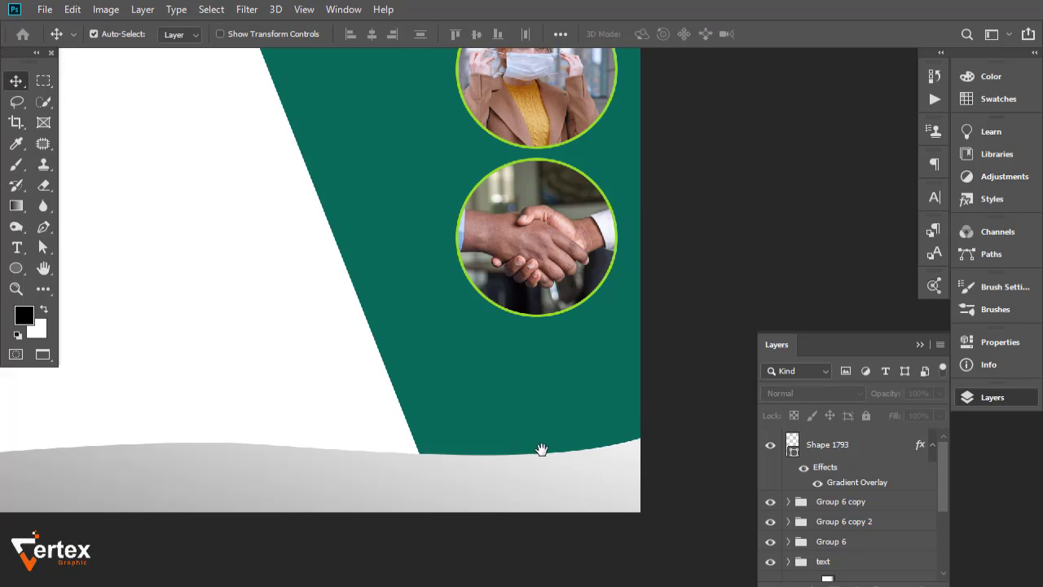
{"action": "scroll", "coordinate": [540, 447], "scroll_direction": "left", "scroll_amount": 3}
{"action": "scroll", "coordinate": [540, 438], "scroll_direction": "left", "scroll_amount": 1}
{"action": "mouse_move", "coordinate": [533, 437]}
{"action": "left_mouse_down"}
{"action": "mouse_move", "coordinate": [426, 366]}
{"action": "mouse_move", "coordinate": [617, 393]}
{"action": "mouse_move", "coordinate": [445, 380]}
{"action": "mouse_move", "coordinate": [618, 384]}
{"action": "left_mouse_up"}
{"action": "left_click", "coordinate": [919, 344]}
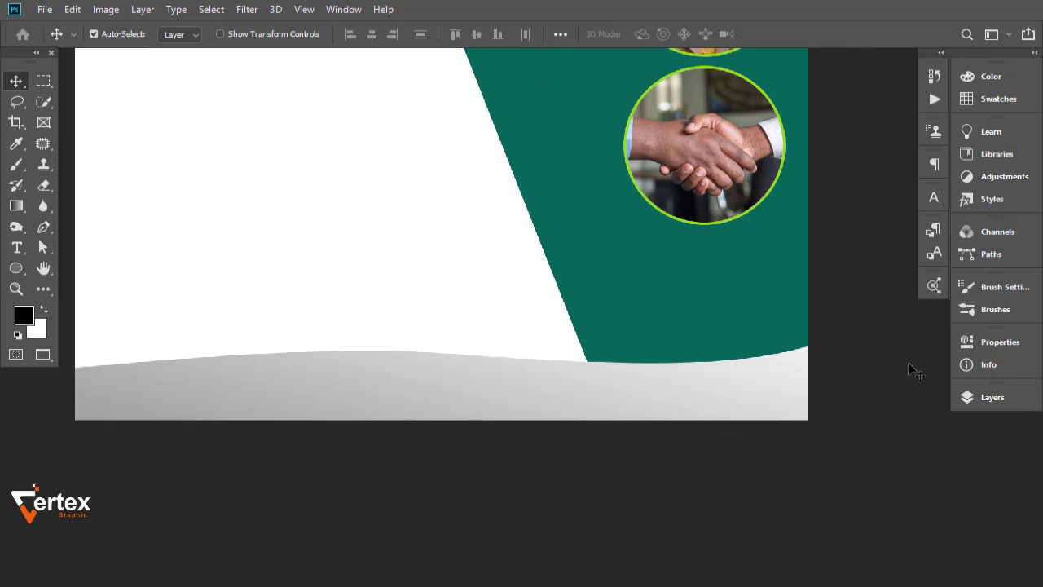
{"action": "scroll", "coordinate": [571, 412], "scroll_direction": "left", "scroll_amount": 2}
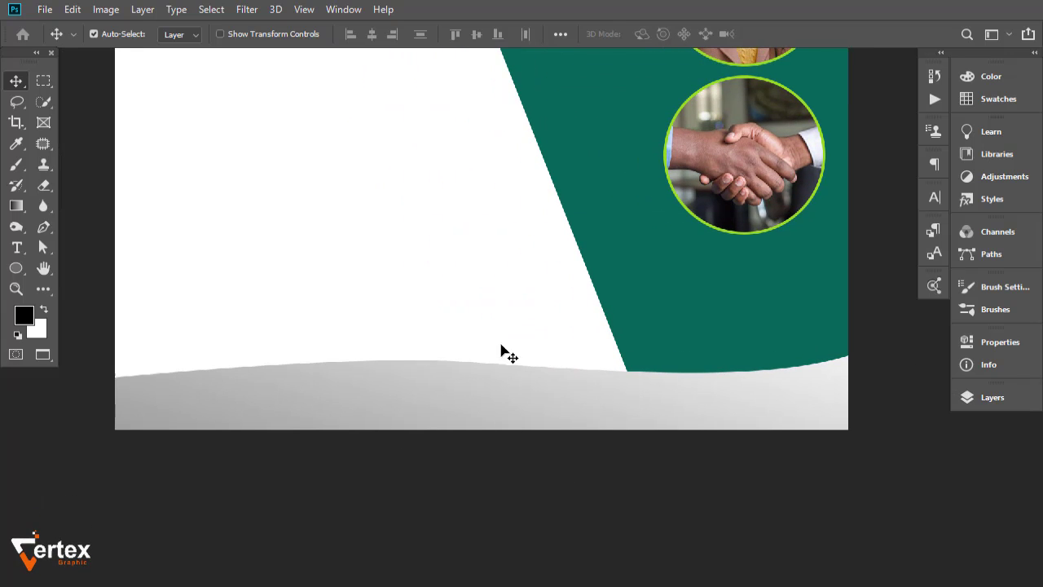
{"action": "left_click", "coordinate": [43, 10]}
- Browse to the icons folder on the E drive for Place Embedded
{"action": "left_click", "coordinate": [65, 311]}
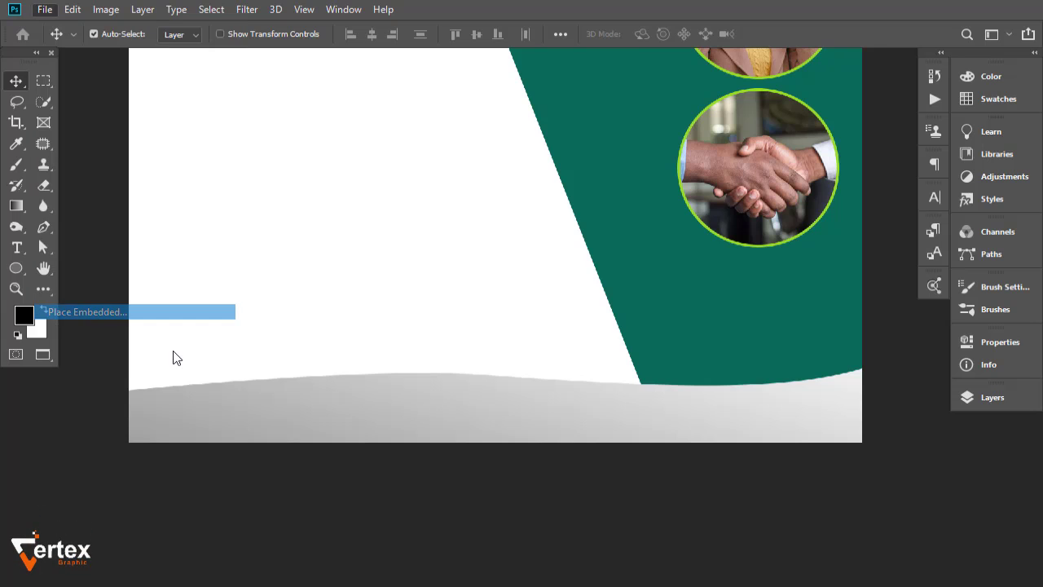
{"action": "left_click", "coordinate": [67, 201]}
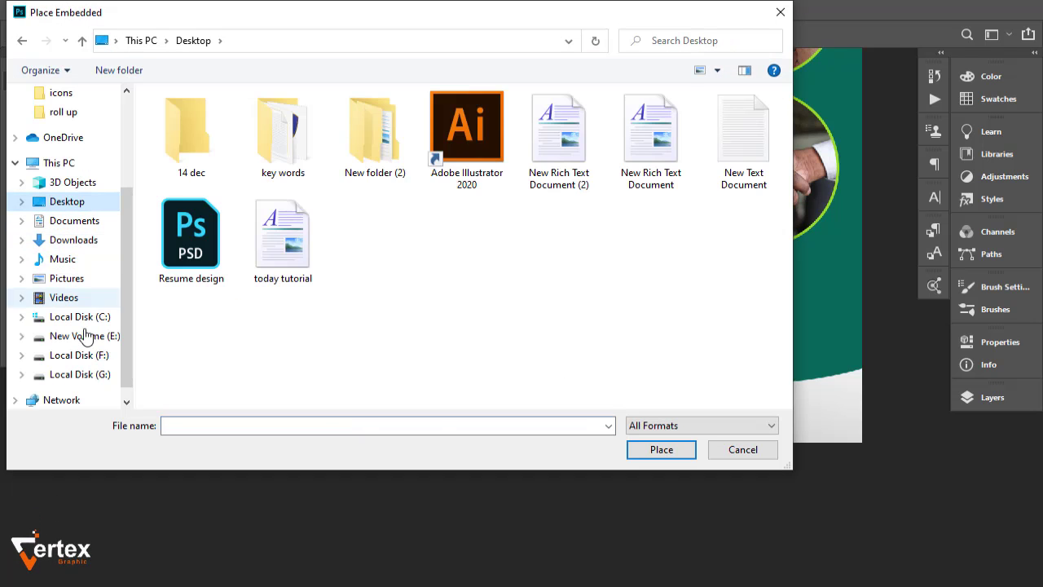
{"action": "left_click", "coordinate": [85, 335]}
{"action": "left_click", "coordinate": [79, 355]}
{"action": "left_click", "coordinate": [85, 336]}
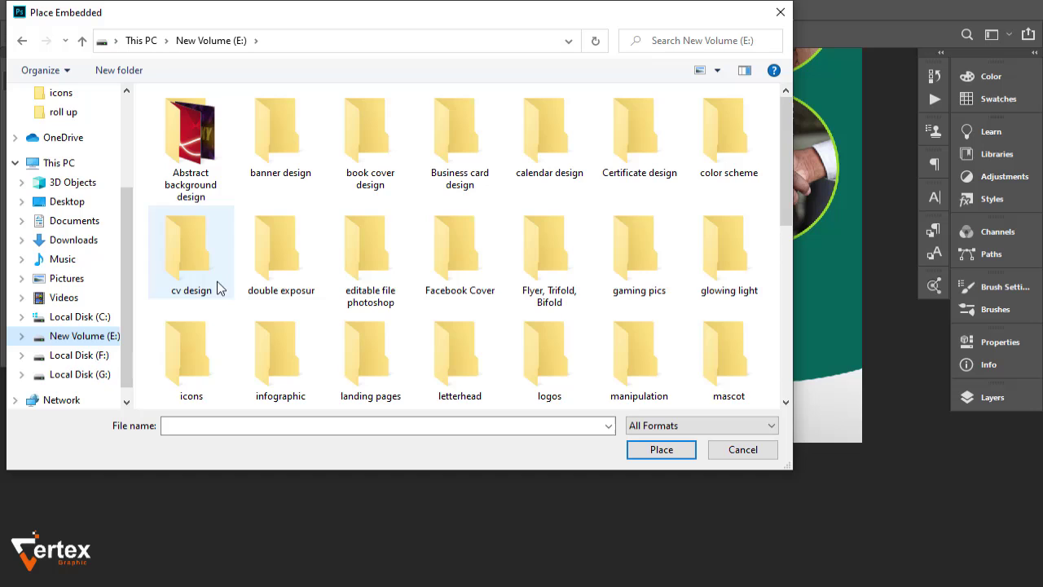
{"action": "double_click", "coordinate": [203, 383]}
{"action": "double_click", "coordinate": [198, 155]}
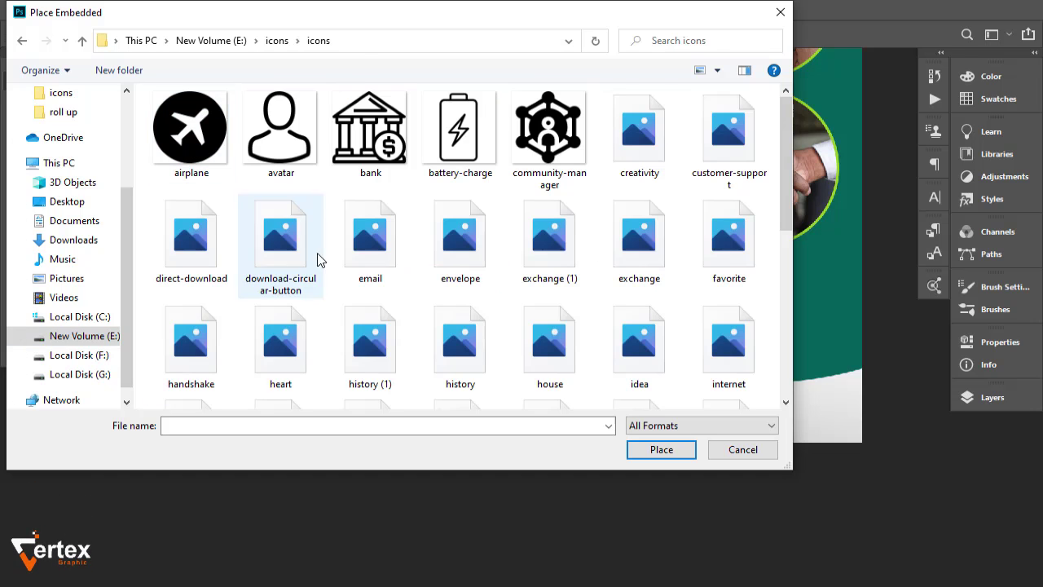
- Place the location placeholder icon on the bottom-right of the footer
{"action": "left_click", "coordinate": [365, 232]}
{"action": "left_click", "coordinate": [754, 308]}
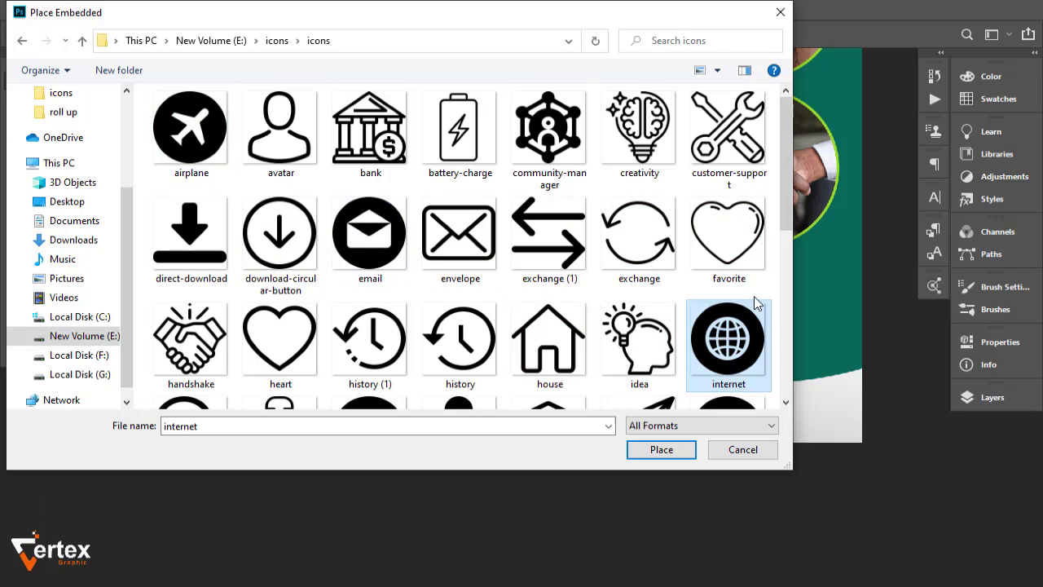
{"action": "scroll", "coordinate": [758, 245], "scroll_direction": "down", "scroll_amount": 2}
{"action": "left_click", "coordinate": [727, 338]}
{"action": "scroll", "coordinate": [652, 268], "scroll_direction": "down", "scroll_amount": 1}
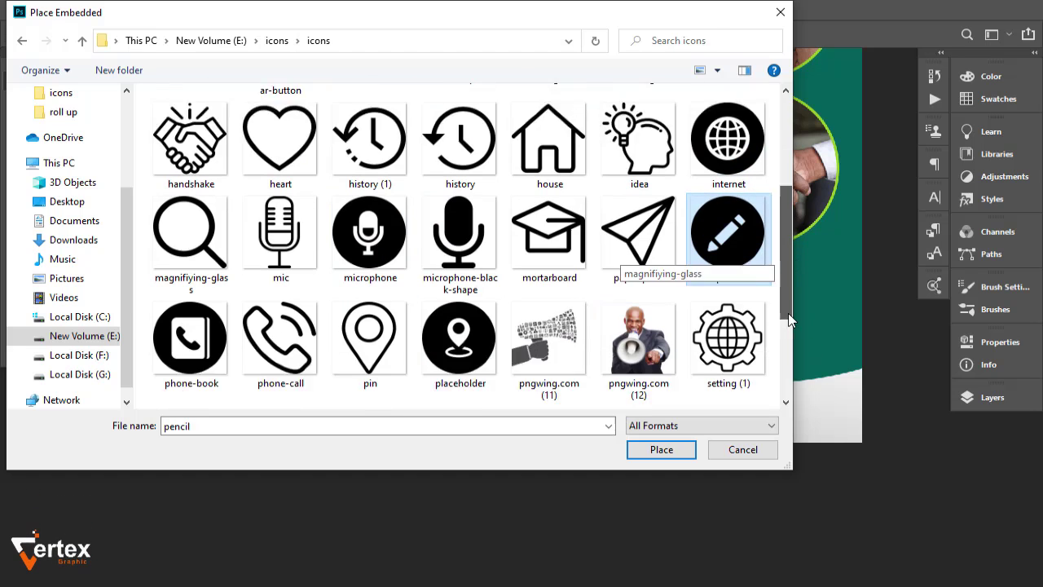
{"action": "scroll", "coordinate": [489, 261], "scroll_direction": "down", "scroll_amount": 1}
{"action": "left_click", "coordinate": [459, 273]}
{"action": "left_click", "coordinate": [652, 449]}
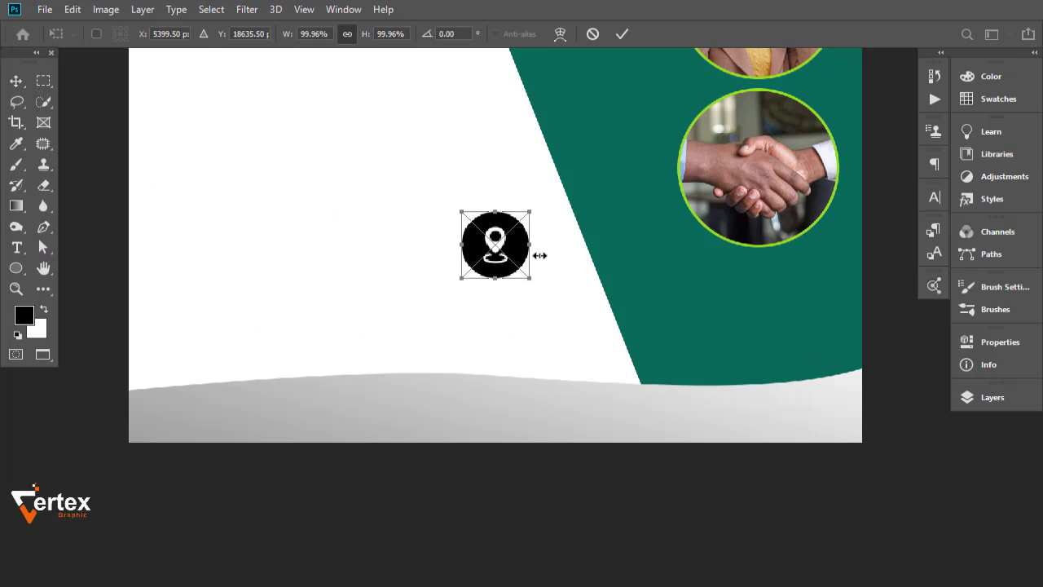
{"action": "left_click_drag", "start_coordinate": [522, 219], "coordinate": [798, 383]}
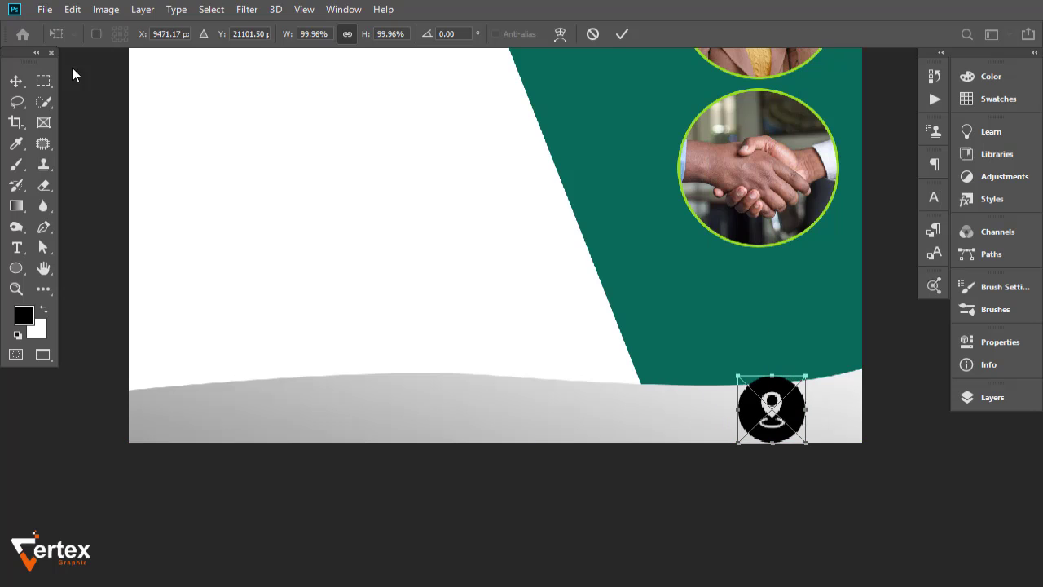
{"action": "left_click", "coordinate": [45, 9]}
{"action": "left_click", "coordinate": [547, 335]}
{"action": "key", "text": "Return"}
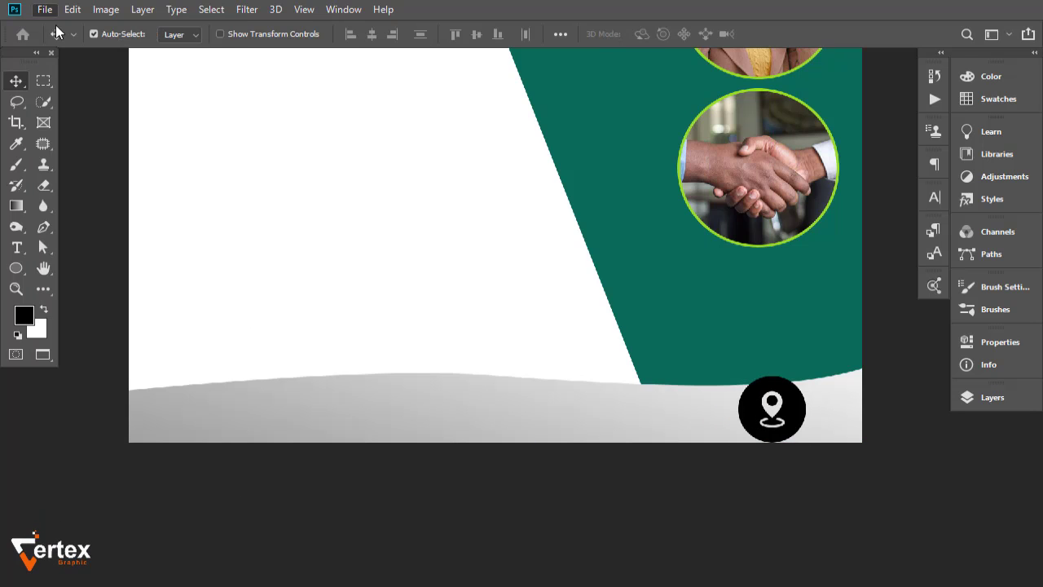
- Place the email.png icon into the banner
{"action": "left_click", "coordinate": [45, 9]}
{"action": "left_click", "coordinate": [106, 310]}
{"action": "left_click", "coordinate": [367, 228]}
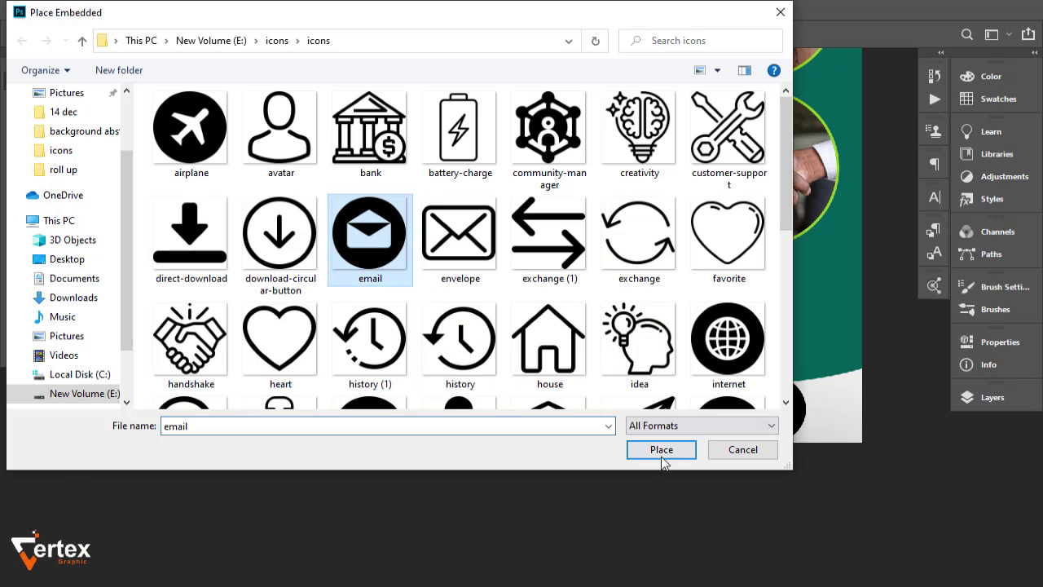
{"action": "left_click", "coordinate": [661, 450]}
{"action": "key", "text": "Return"}
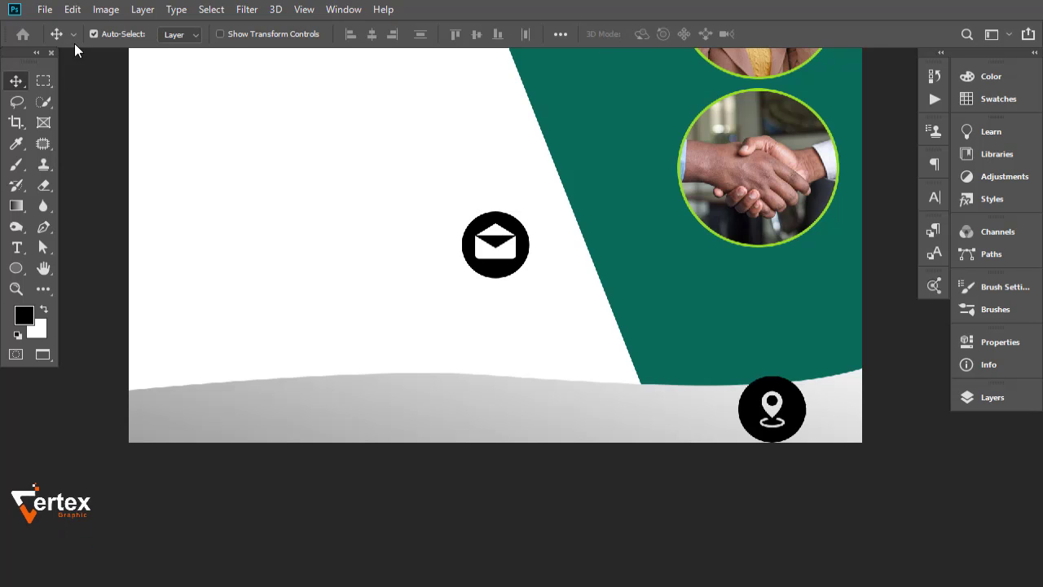
- Place the internet.png icon into the banner
{"action": "left_click", "coordinate": [45, 9]}
{"action": "left_click", "coordinate": [106, 307]}
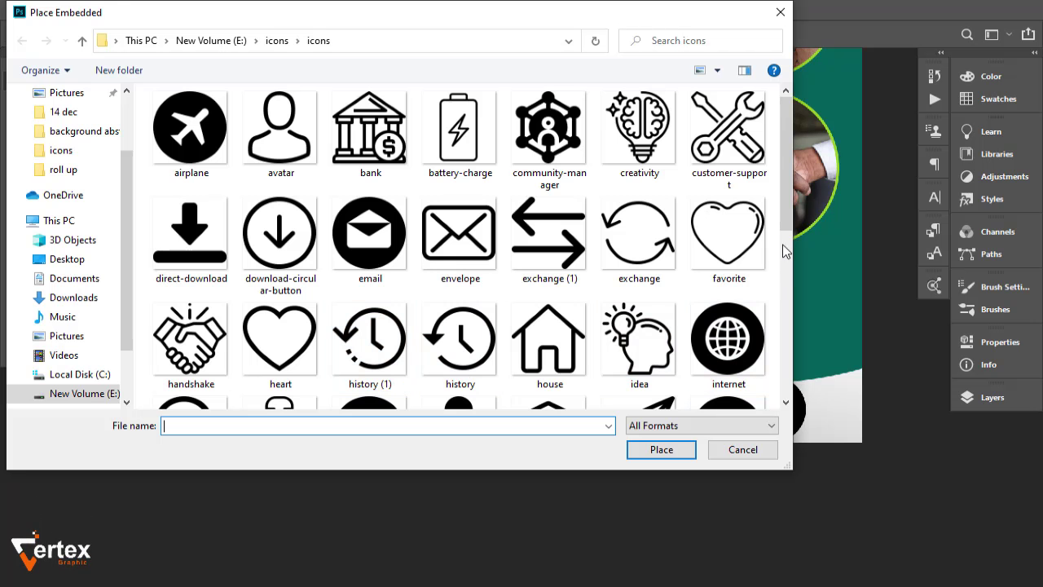
{"action": "scroll", "coordinate": [676, 342], "scroll_direction": "down", "scroll_amount": 1}
{"action": "scroll", "coordinate": [692, 245], "scroll_direction": "down", "scroll_amount": 1}
{"action": "left_click", "coordinate": [728, 214]}
{"action": "left_click", "coordinate": [661, 450]}
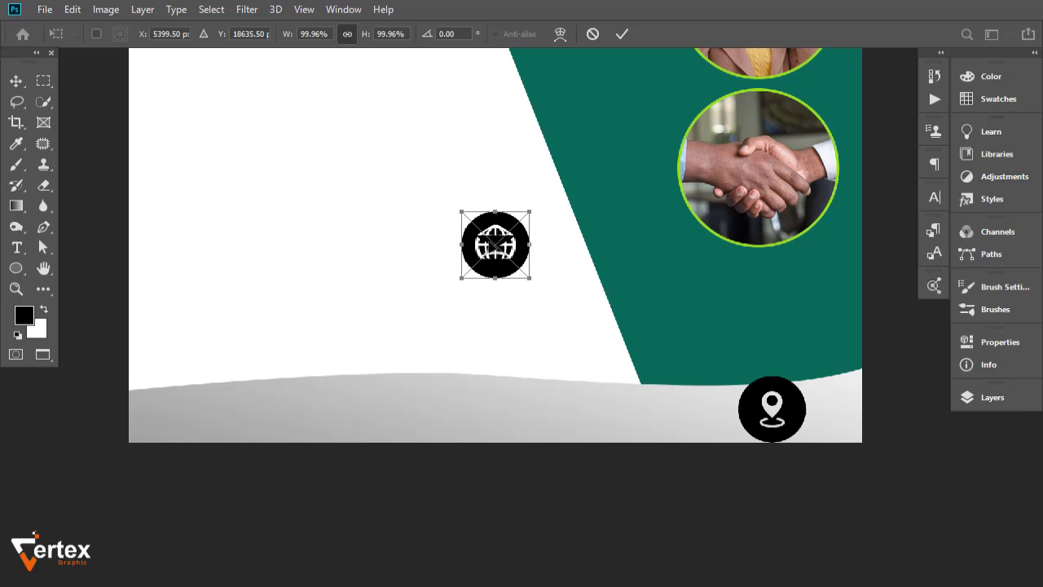
{"action": "key", "text": "Return"}
{"action": "left_click_drag", "start_coordinate": [680, 371], "coordinate": [524, 299]}
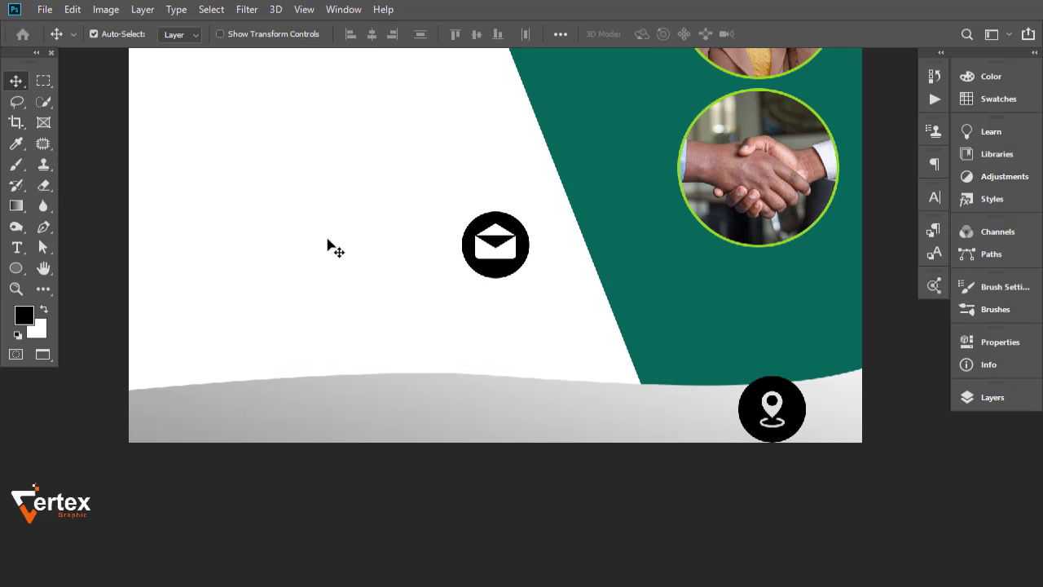
{"action": "left_click", "coordinate": [45, 8]}
{"action": "left_click", "coordinate": [82, 326]}
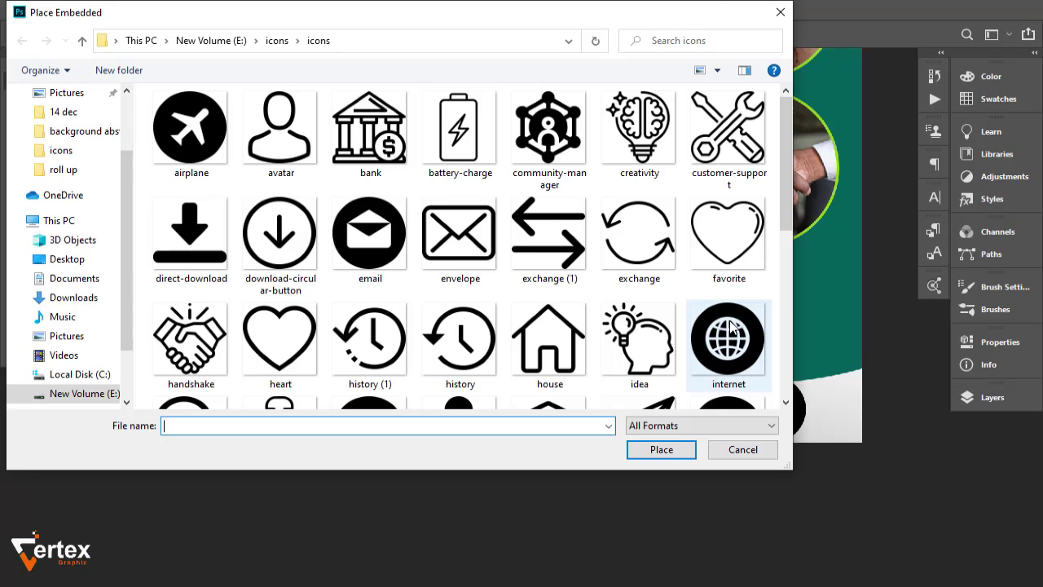
{"action": "double_click", "coordinate": [732, 326]}
{"action": "key", "text": "Return"}
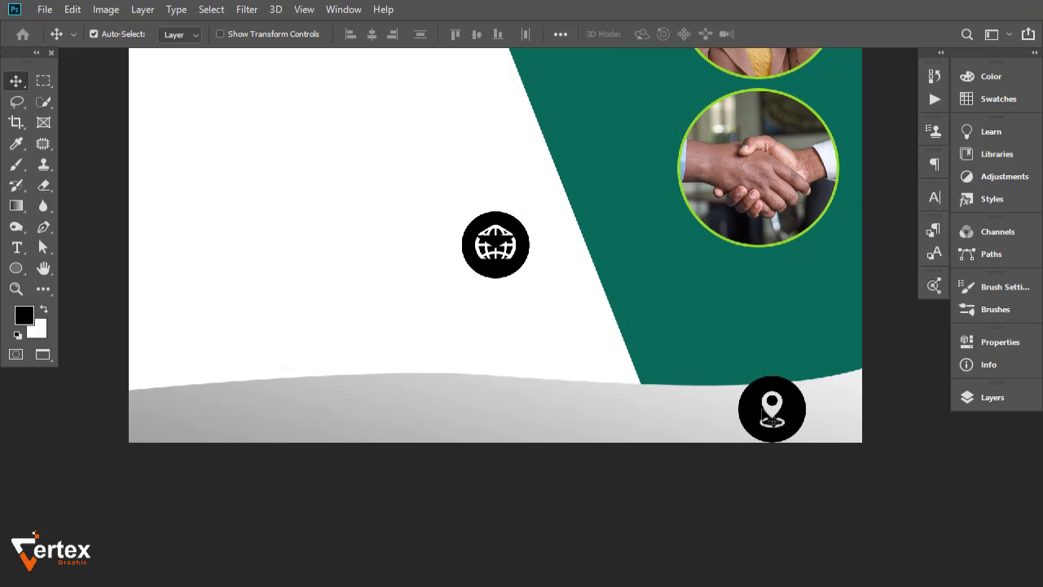
- Stack the location icon onto the others and scale all three down to about 43%
{"action": "left_click_drag", "start_coordinate": [789, 416], "coordinate": [515, 250]}
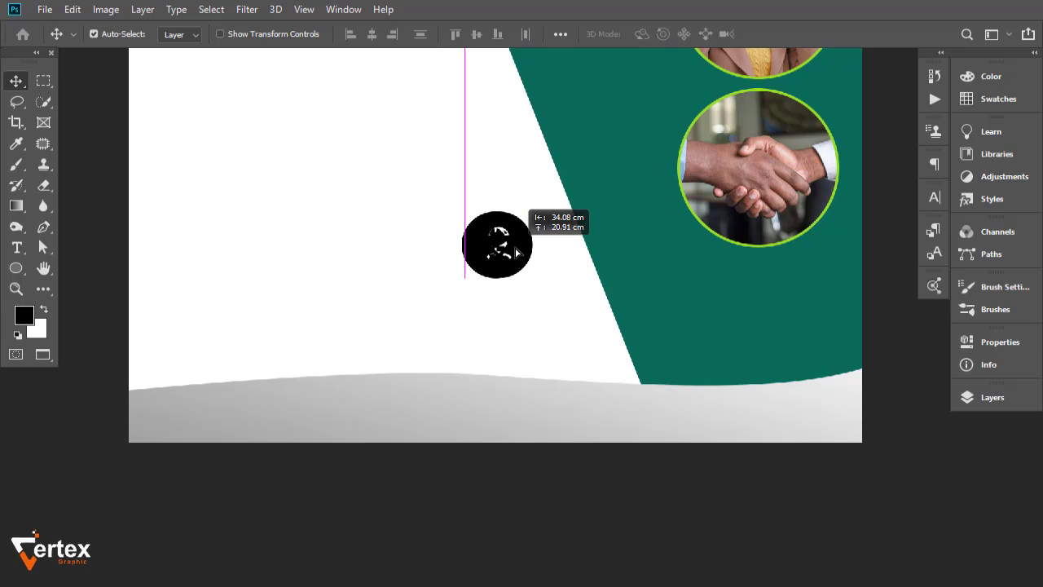
{"action": "left_click", "coordinate": [1025, 403]}
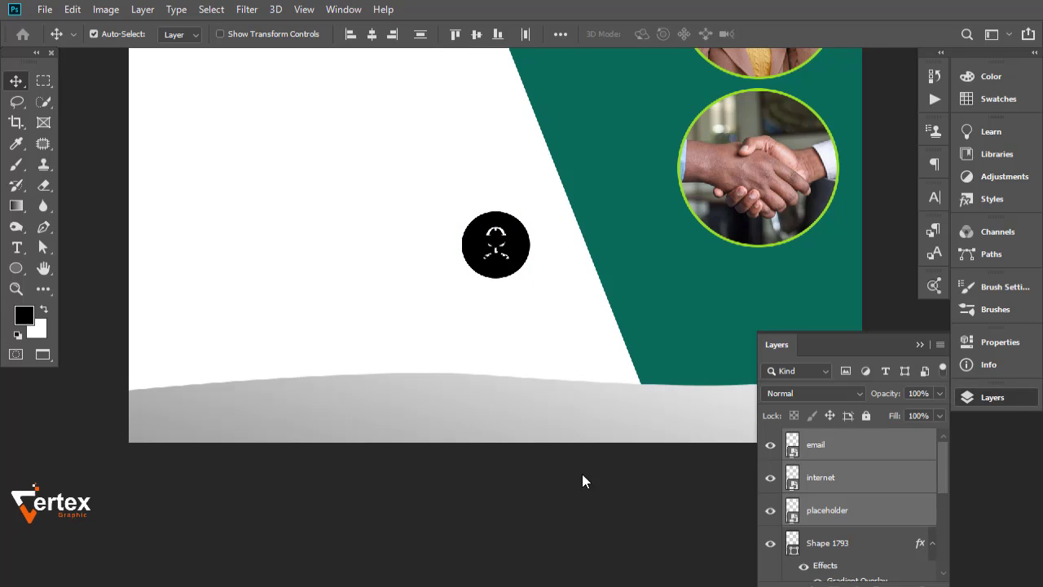
{"action": "key", "text": "ctrl+t"}
{"action": "left_click_drag", "start_coordinate": [530, 277], "coordinate": [493, 244]}
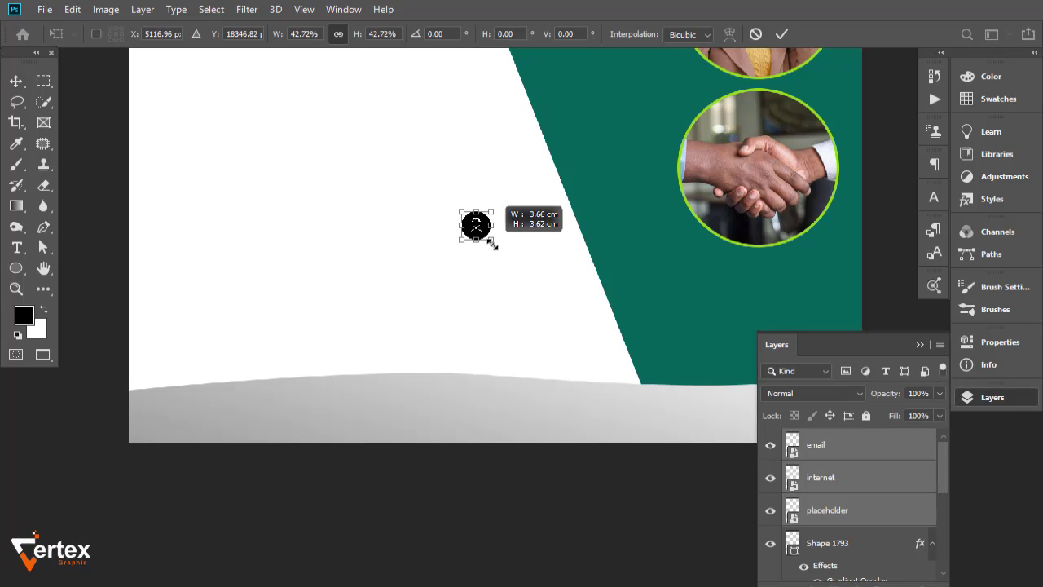
{"action": "key", "text": "Return"}
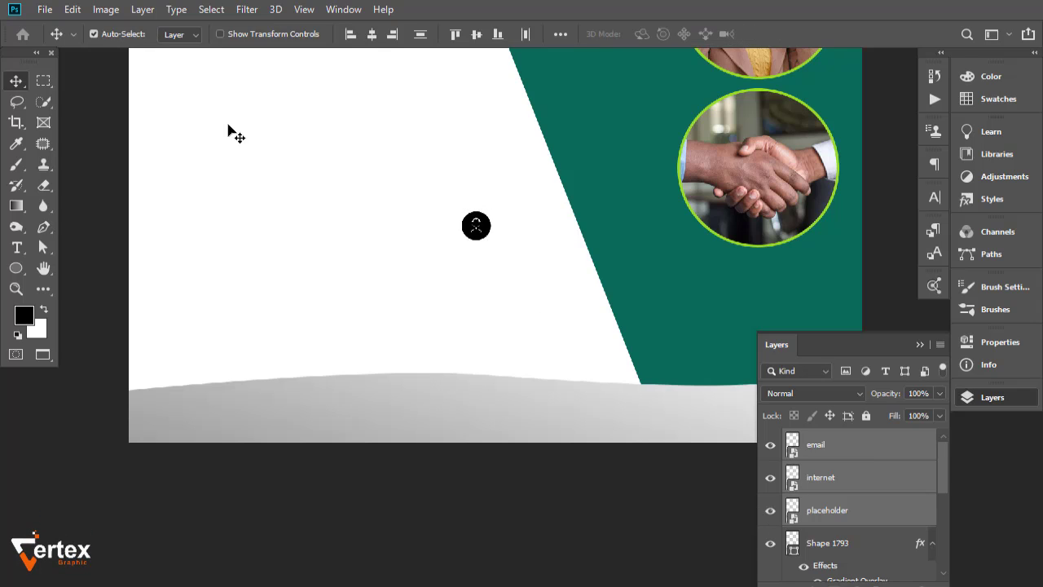
- Move the three icons onto the grey footer, group them as Group 7, and tint them teal #02615a
{"action": "left_click_drag", "start_coordinate": [472, 250], "coordinate": [636, 442]}
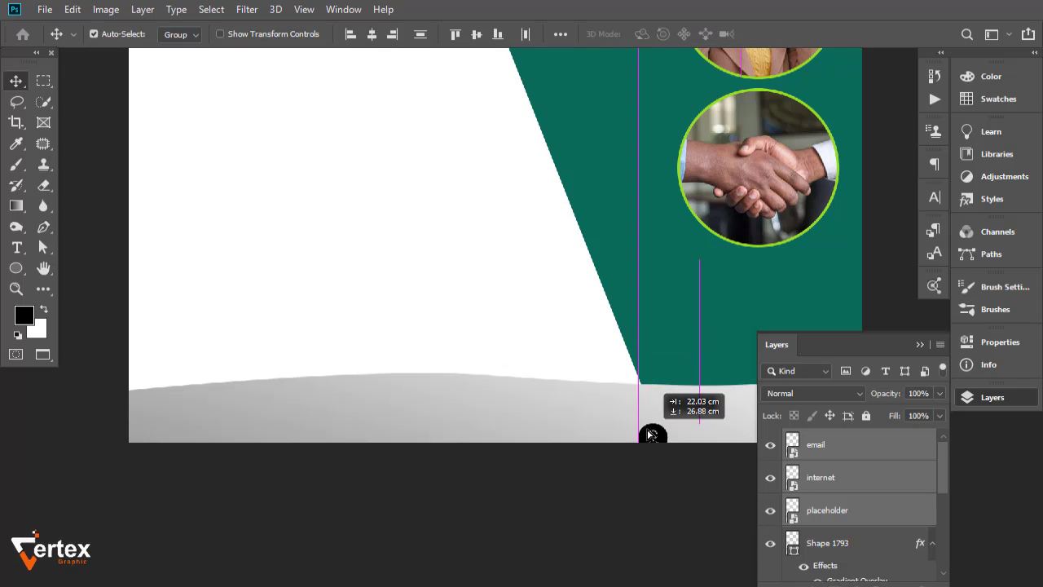
{"action": "key", "text": "ctrl+g"}
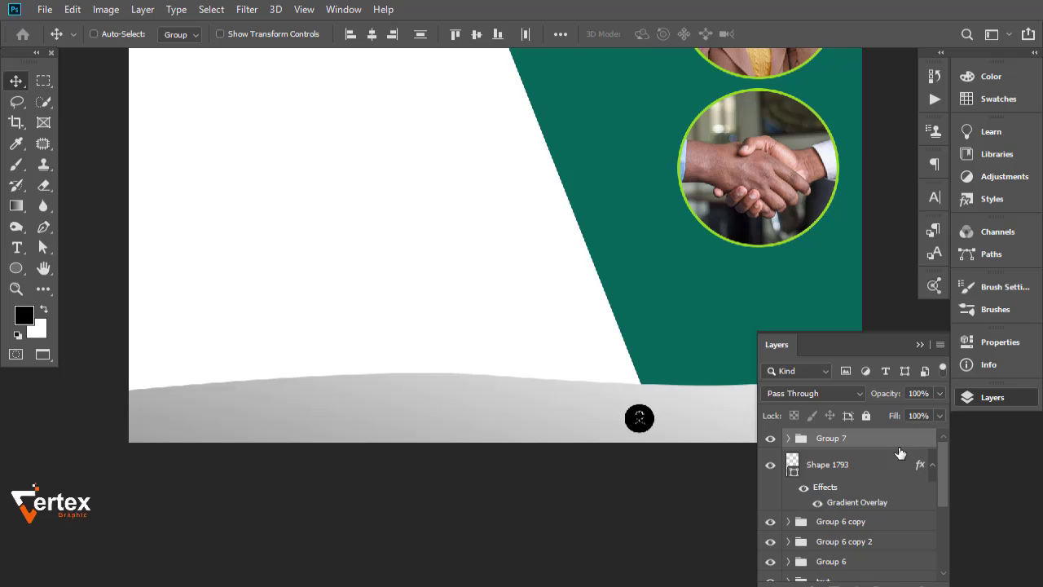
{"action": "double_click", "coordinate": [903, 446]}
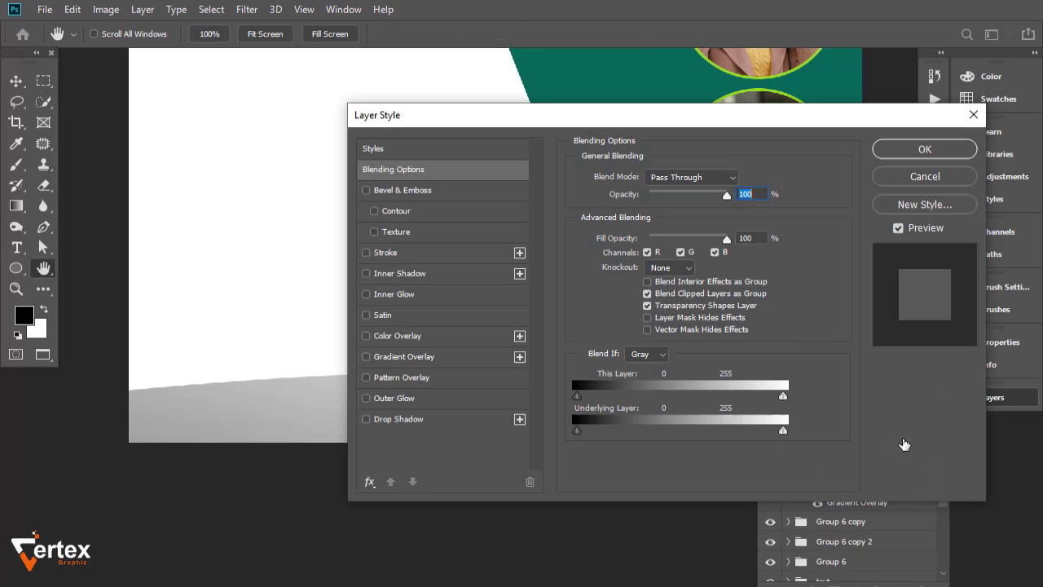
{"action": "left_click", "coordinate": [398, 336]}
{"action": "left_click", "coordinate": [743, 178]}
{"action": "left_click", "coordinate": [663, 94]}
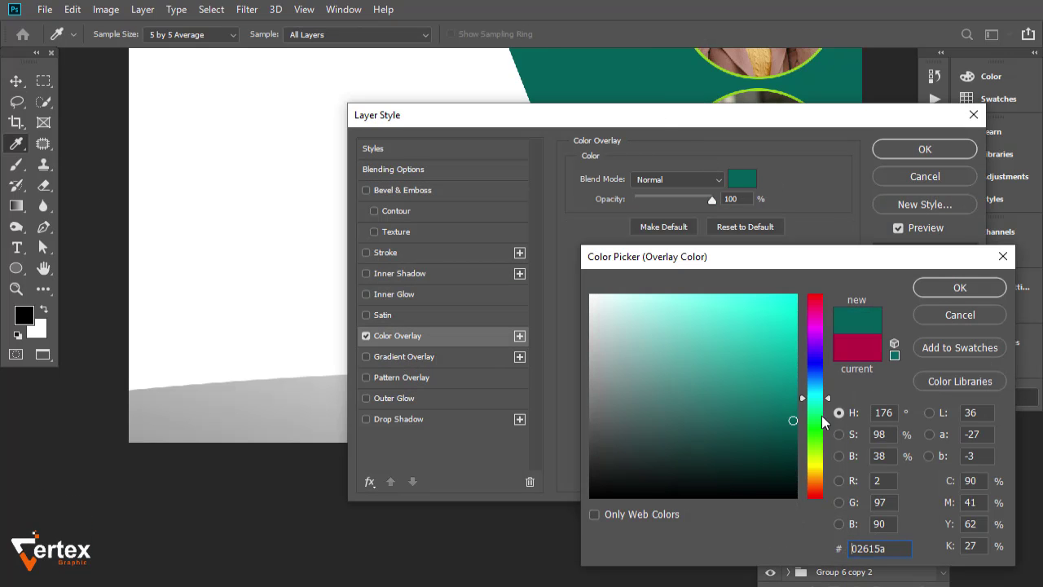
{"action": "left_click", "coordinate": [960, 287]}
{"action": "left_click", "coordinate": [925, 148]}
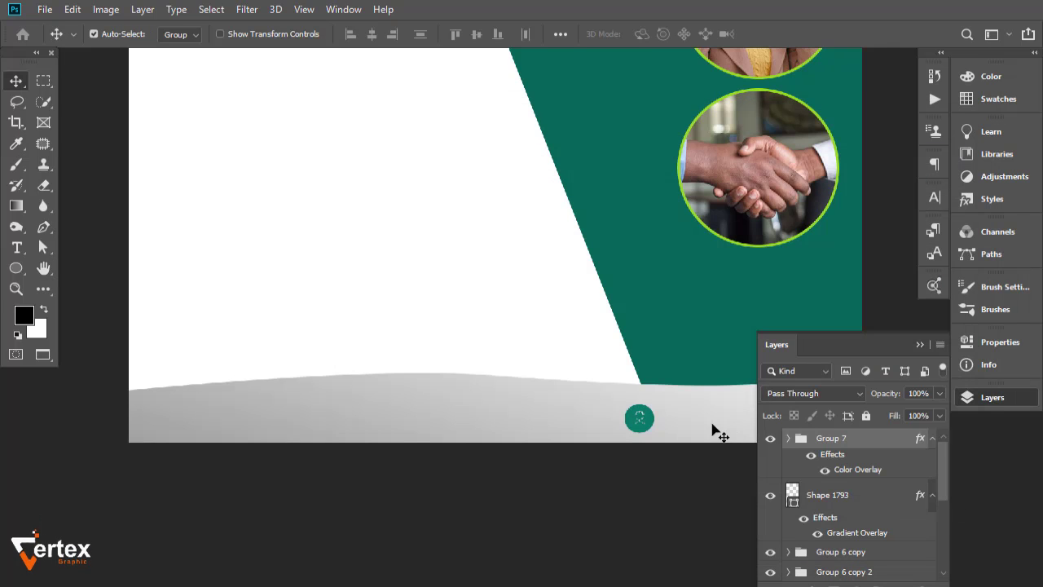
- Spread the globe and location icons out to the right of the email icon in a row
{"action": "left_click", "coordinate": [195, 60]}
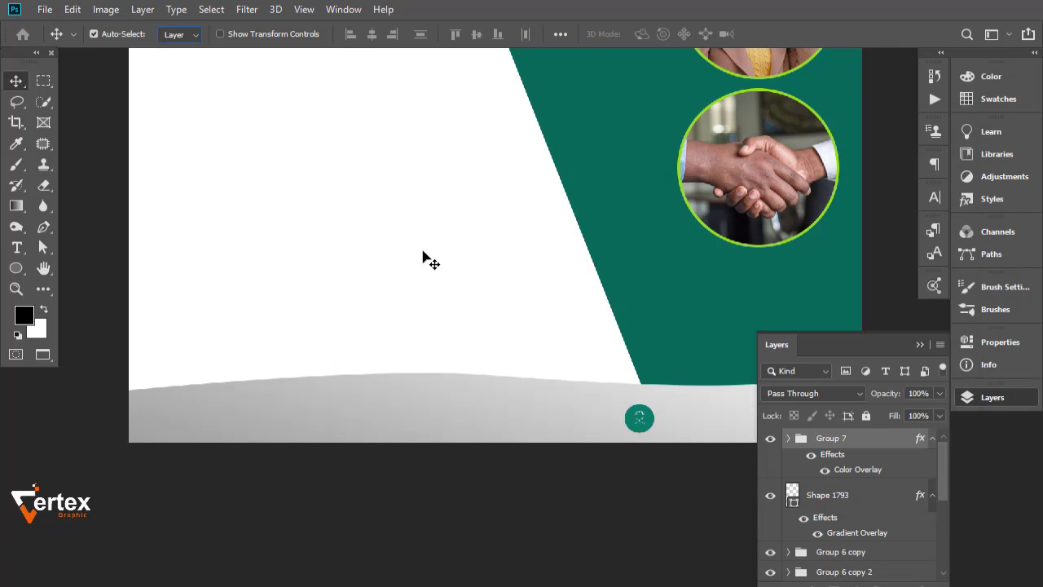
{"action": "left_click", "coordinate": [920, 344]}
{"action": "mouse_move", "coordinate": [647, 426]}
{"action": "left_mouse_down"}
{"action": "mouse_move", "coordinate": [708, 420]}
{"action": "mouse_move", "coordinate": [310, 426]}
{"action": "left_mouse_up"}
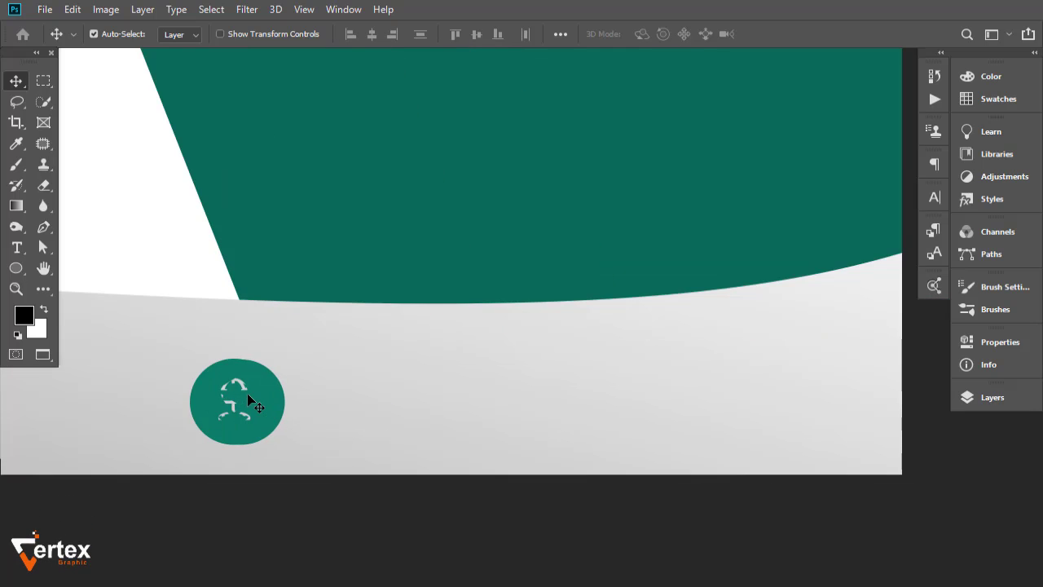
{"action": "mouse_move", "coordinate": [247, 393]}
{"action": "left_mouse_down"}
{"action": "mouse_move", "coordinate": [318, 405]}
{"action": "mouse_move", "coordinate": [363, 428]}
{"action": "left_mouse_up"}
{"action": "left_click_drag", "start_coordinate": [250, 400], "coordinate": [465, 400]}
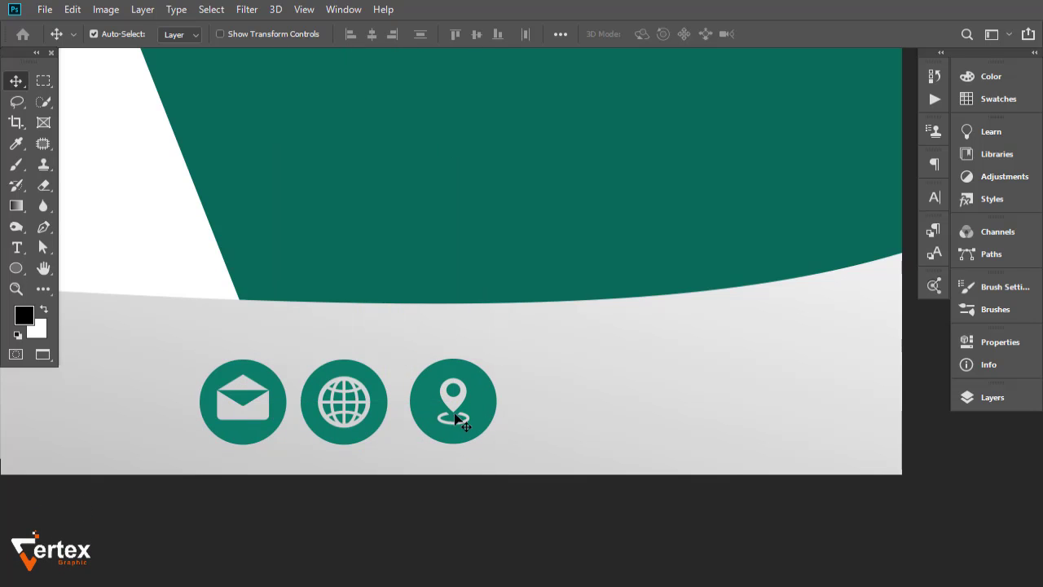
- Collapse Group 7 and hide its layer-effect details in the Layers panel
{"action": "key", "text": "F7"}
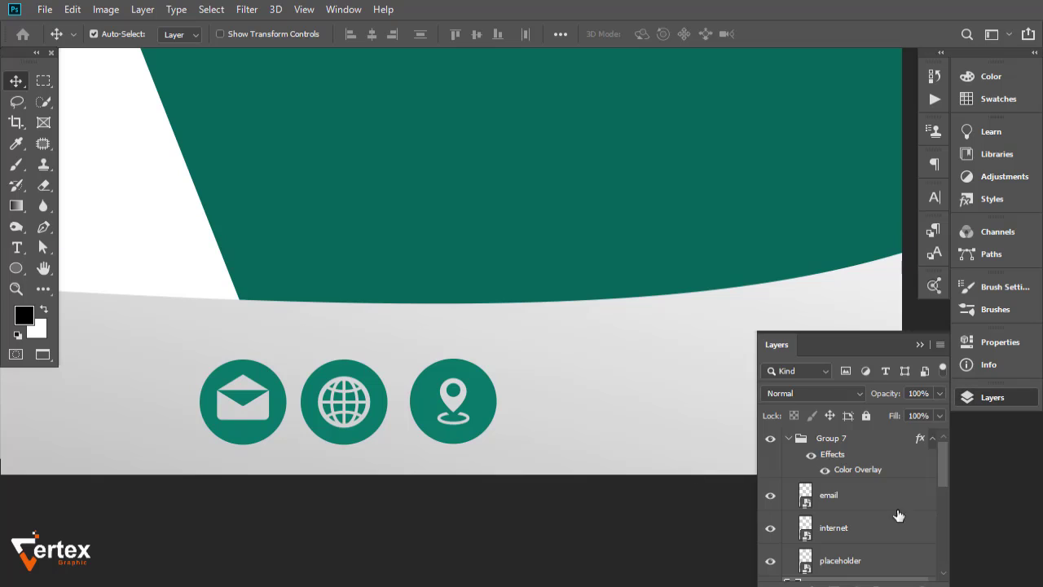
{"action": "left_click", "coordinate": [789, 439]}
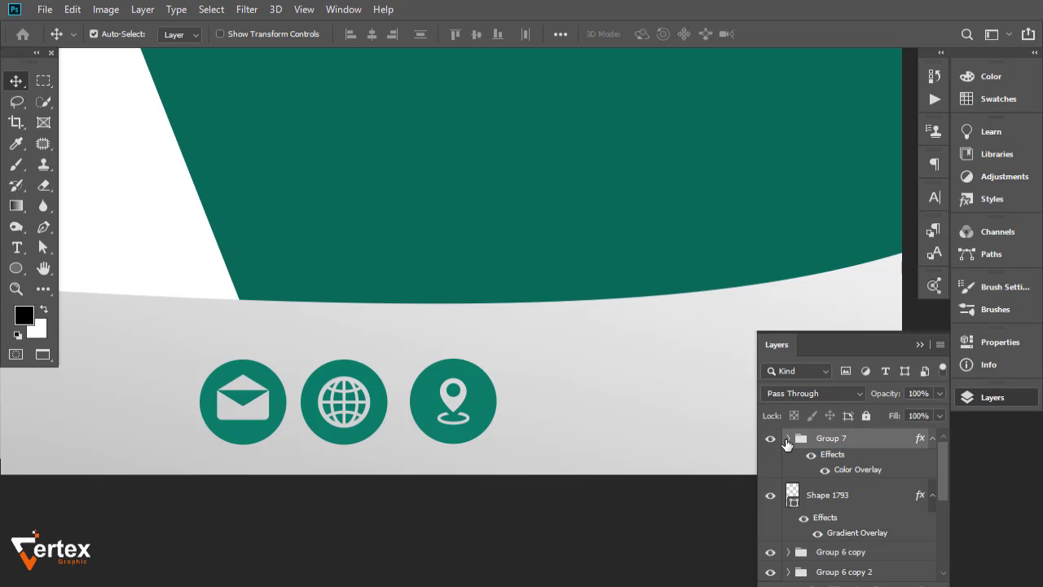
{"action": "left_click", "coordinate": [932, 438]}
{"action": "left_click", "coordinate": [932, 468]}
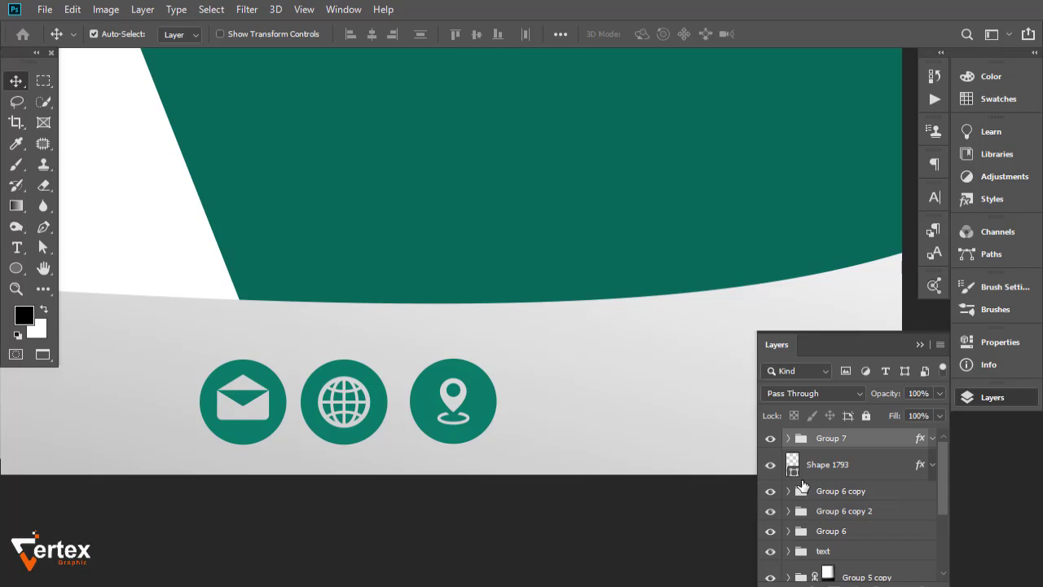
- Scale the icon row to 57.15% and centre it on the grey footer
{"action": "key", "text": "ctrl+t"}
{"action": "left_click_drag", "start_coordinate": [497, 357], "coordinate": [343, 445]}
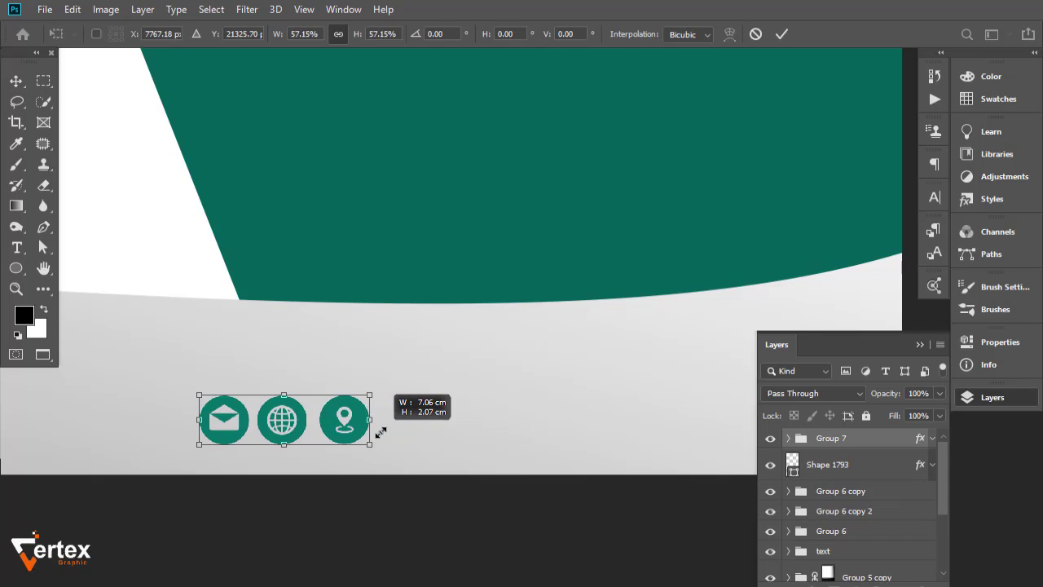
{"action": "key", "text": "Return"}
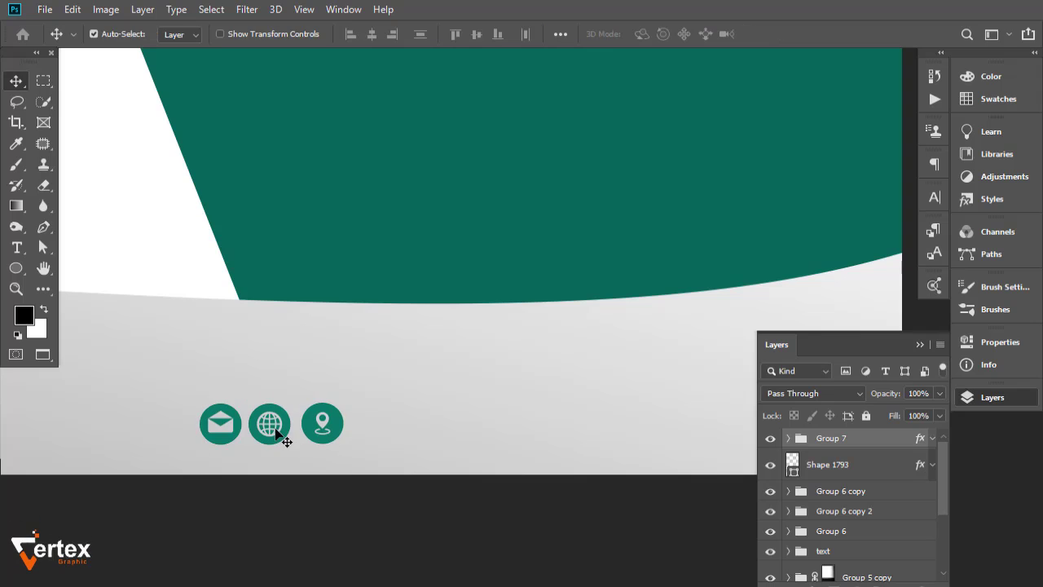
{"action": "left_click", "coordinate": [189, 50]}
{"action": "left_click_drag", "start_coordinate": [275, 429], "coordinate": [525, 421]}
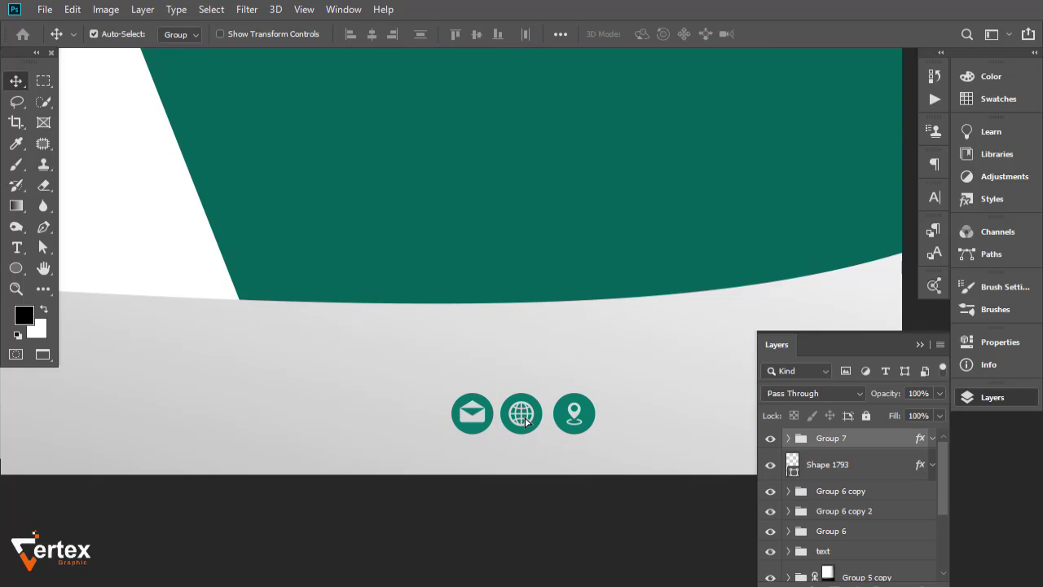
{"action": "mouse_move", "coordinate": [526, 421]}
{"action": "left_mouse_down"}
{"action": "mouse_move", "coordinate": [335, 399]}
{"action": "mouse_move", "coordinate": [359, 396]}
{"action": "left_mouse_up"}
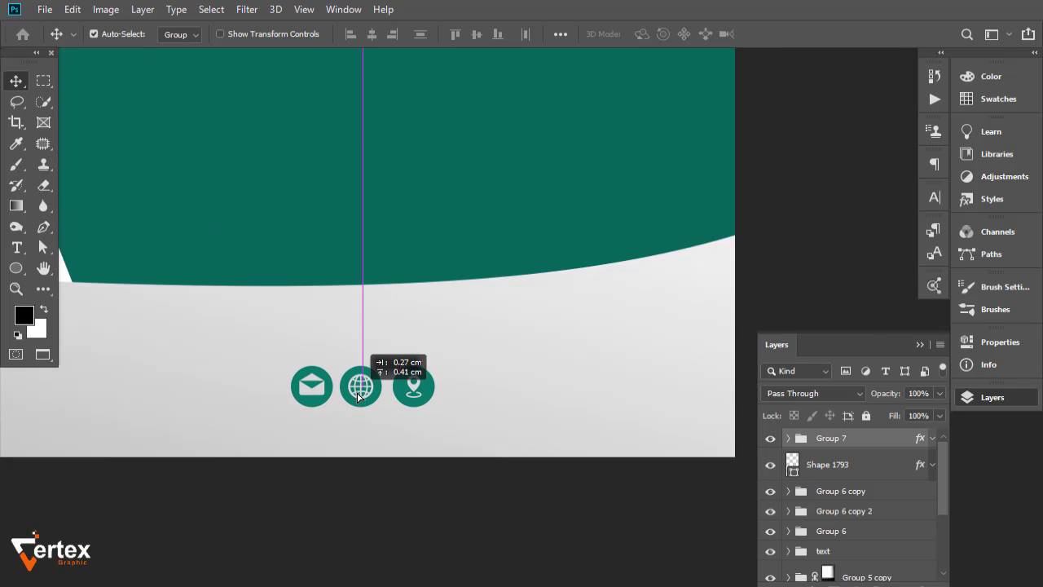
- Add a website-address text line beneath the teal icons
{"action": "left_click", "coordinate": [83, 442]}
{"action": "key", "text": "t"}
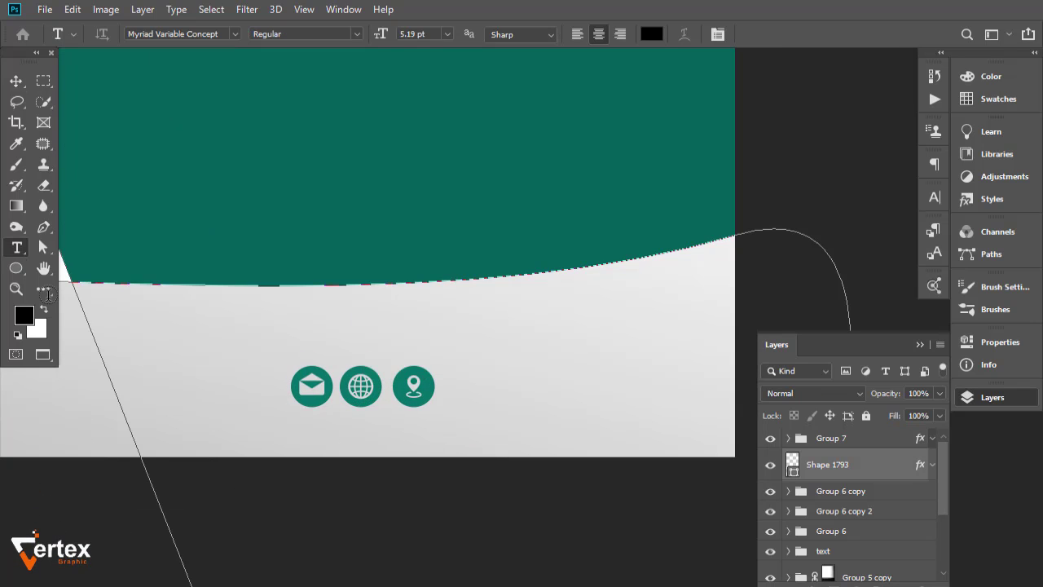
{"action": "key", "text": "v"}
{"action": "left_click", "coordinate": [46, 482]}
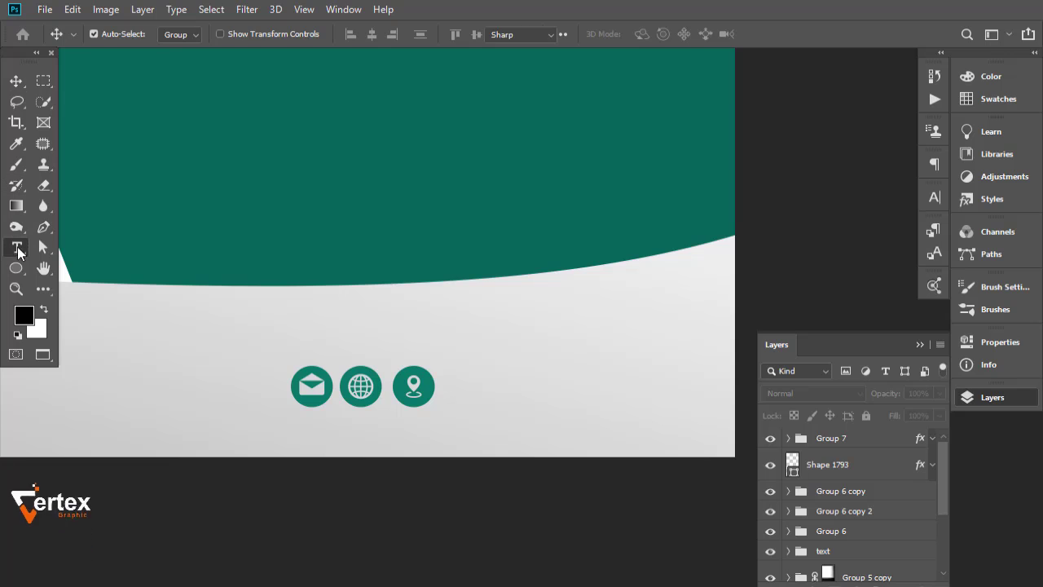
{"action": "left_click", "coordinate": [16, 247]}
{"action": "left_click", "coordinate": [312, 440]}
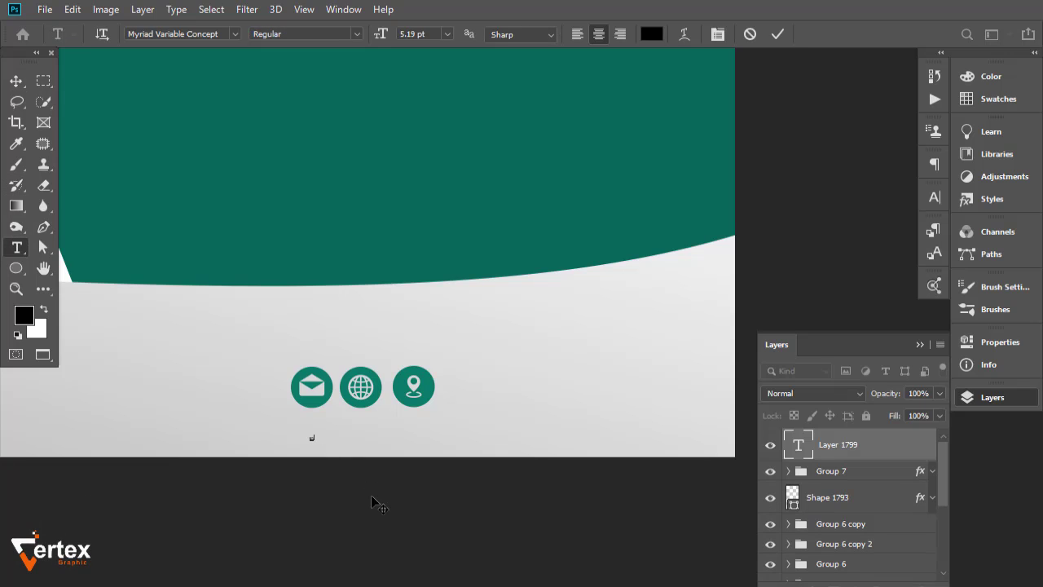
{"action": "type", "text": "www."}
{"action": "type", "text": "yourwebsite.com"}
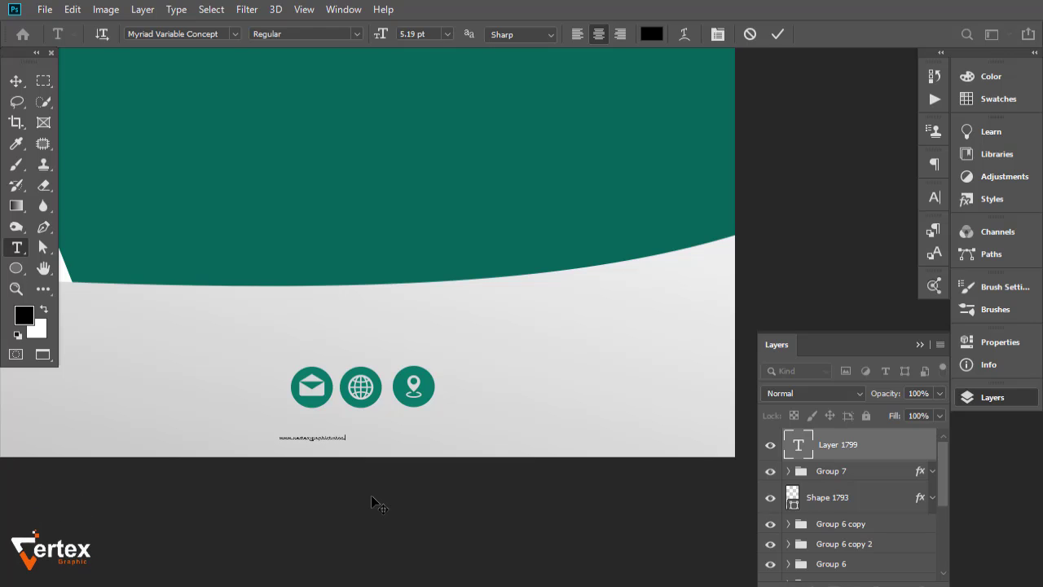
{"action": "type", "text": "icstudio.com"}
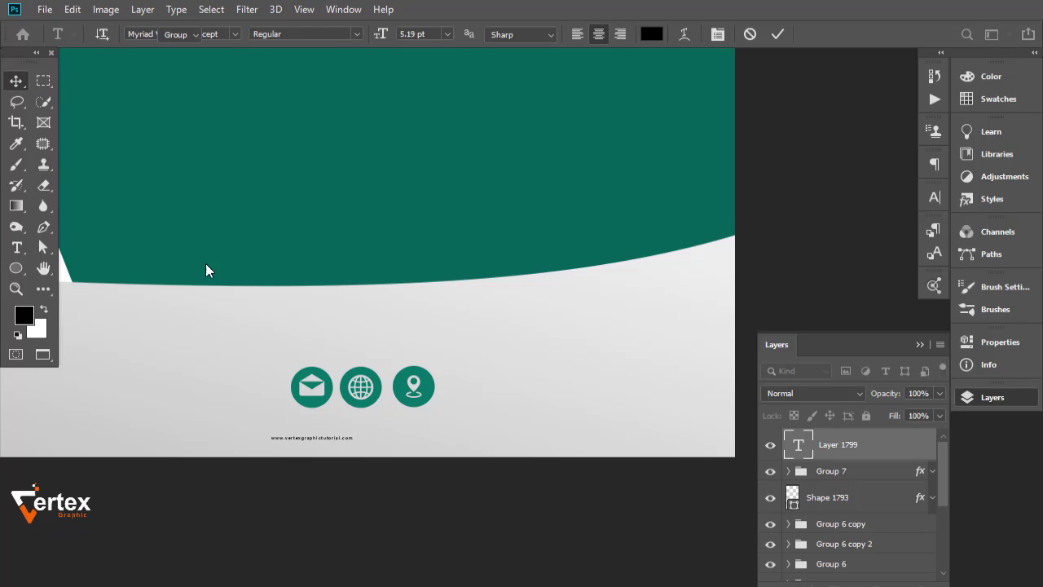
{"action": "key", "text": "ctrl+Return"}
- Enlarge the web address to about 230%, with 18.93 pt font size and tracking 0
{"action": "key", "text": "v"}
{"action": "key", "text": "ctrl+t"}
{"action": "left_click_drag", "start_coordinate": [418, 483], "coordinate": [411, 430]}
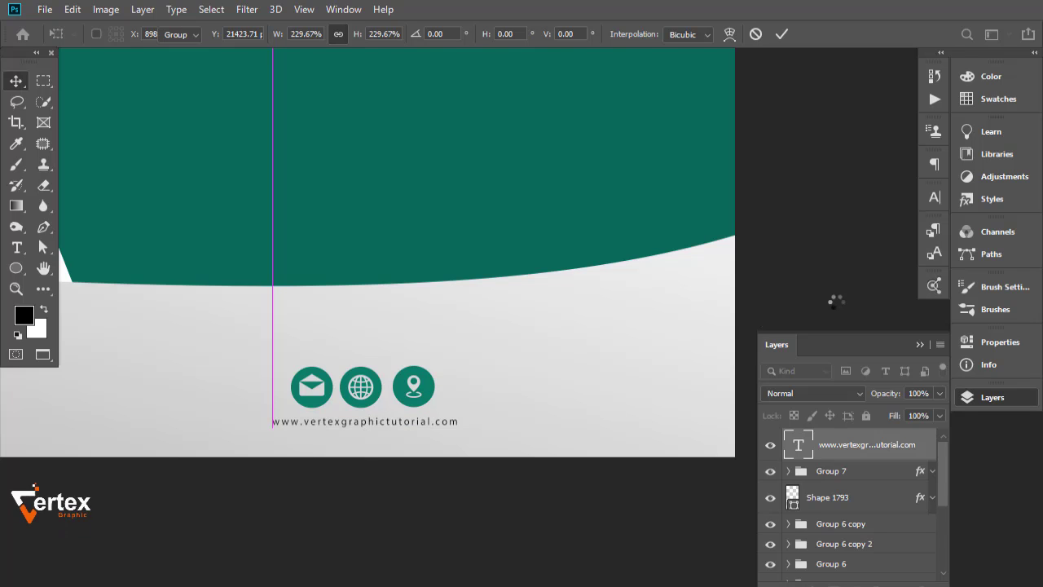
{"action": "left_click", "coordinate": [934, 197]}
{"action": "left_click", "coordinate": [902, 222]}
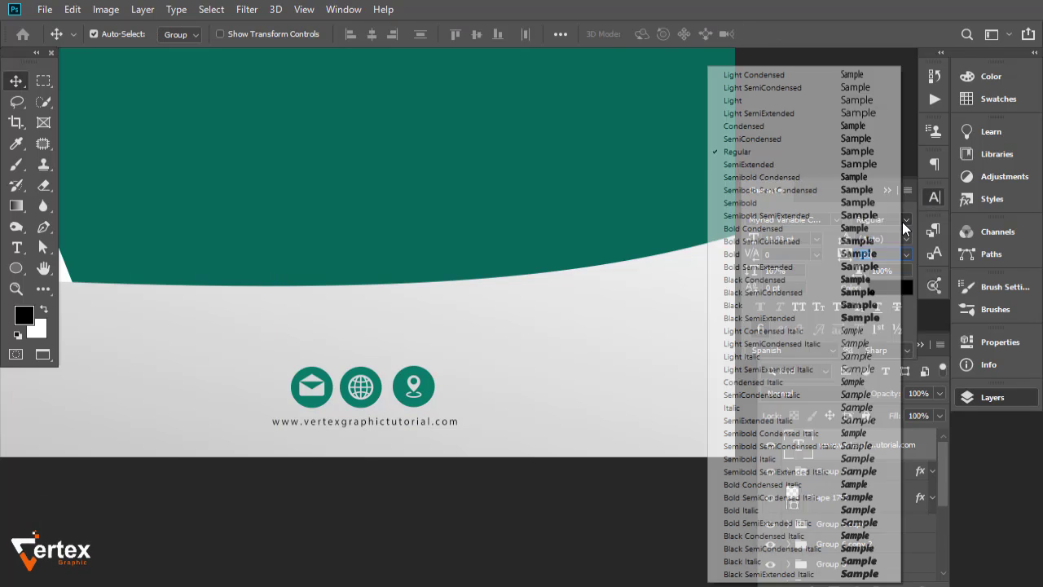
{"action": "key", "text": "Escape"}
{"action": "left_click_drag", "start_coordinate": [751, 239], "coordinate": [753, 244]}
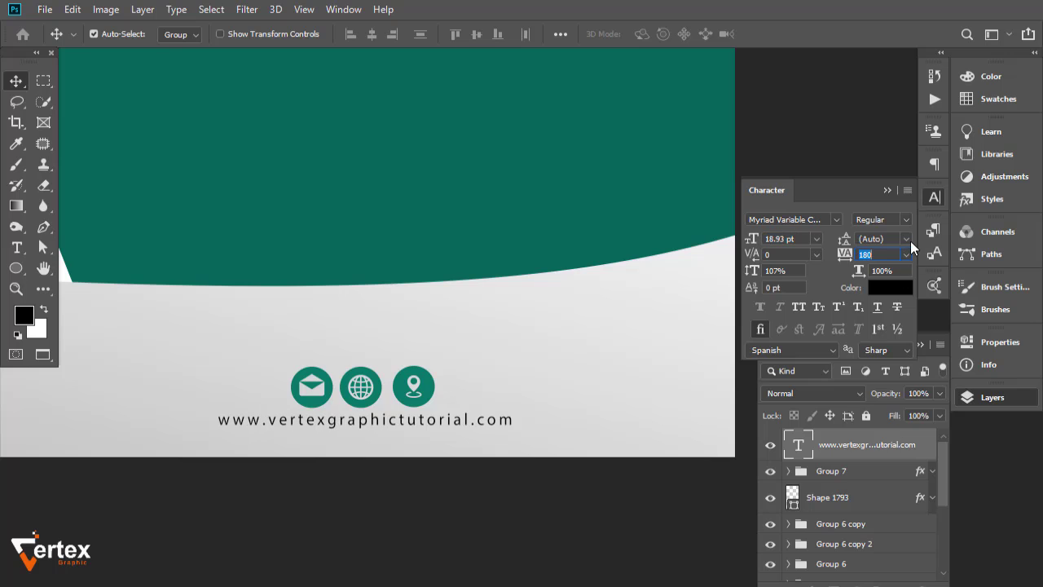
{"action": "left_click", "coordinate": [906, 254]}
{"action": "left_click", "coordinate": [878, 351]}
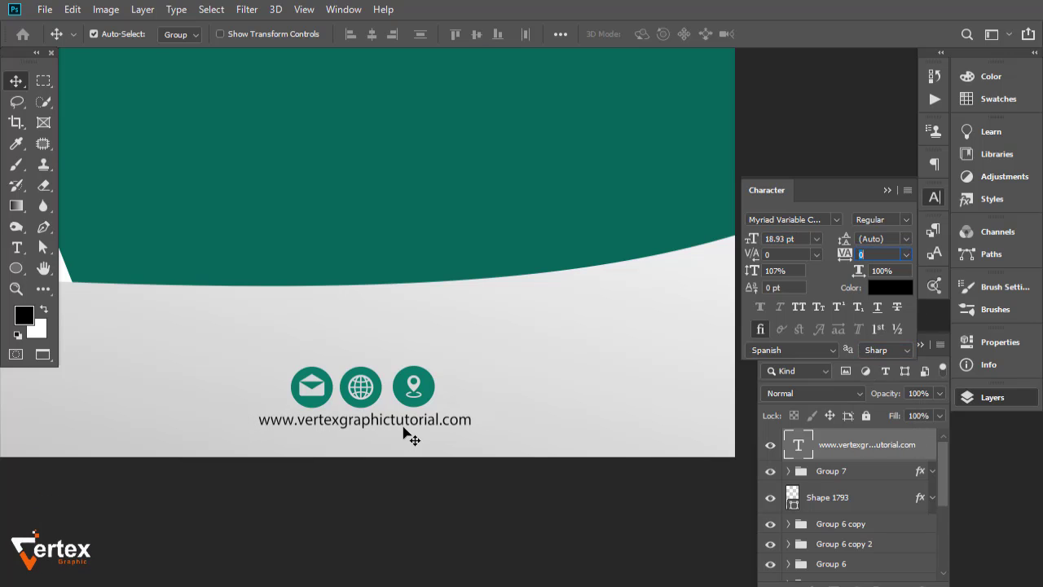
- Zoom in on the footer and select the icon group together with the web address
{"action": "scroll", "coordinate": [378, 408], "scroll_direction": "down", "scroll_amount": 5}
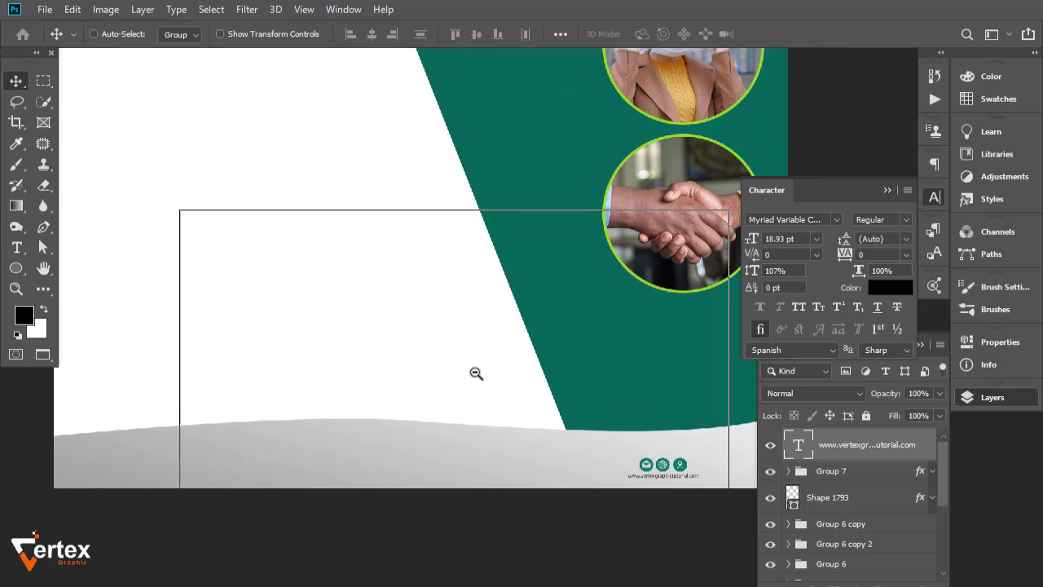
{"action": "scroll", "coordinate": [410, 374], "scroll_direction": "down", "scroll_amount": 5}
{"action": "scroll", "coordinate": [459, 400], "scroll_direction": "up", "scroll_amount": 4}
{"action": "scroll", "coordinate": [452, 415], "scroll_direction": "down", "scroll_amount": 3}
{"action": "scroll", "coordinate": [459, 415], "scroll_direction": "up", "scroll_amount": 2}
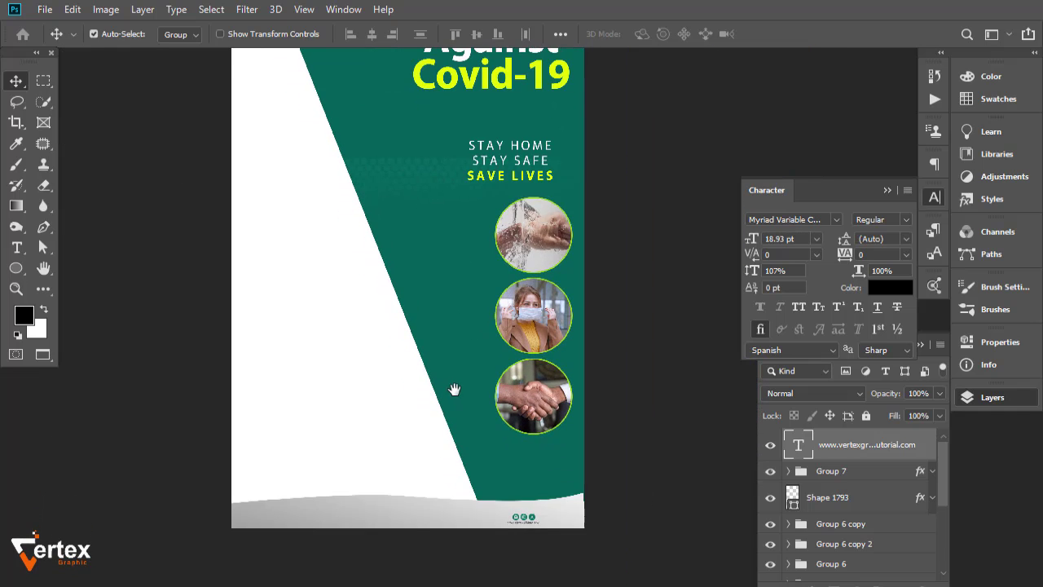
{"action": "left_click_drag", "start_coordinate": [443, 477], "coordinate": [554, 517]}
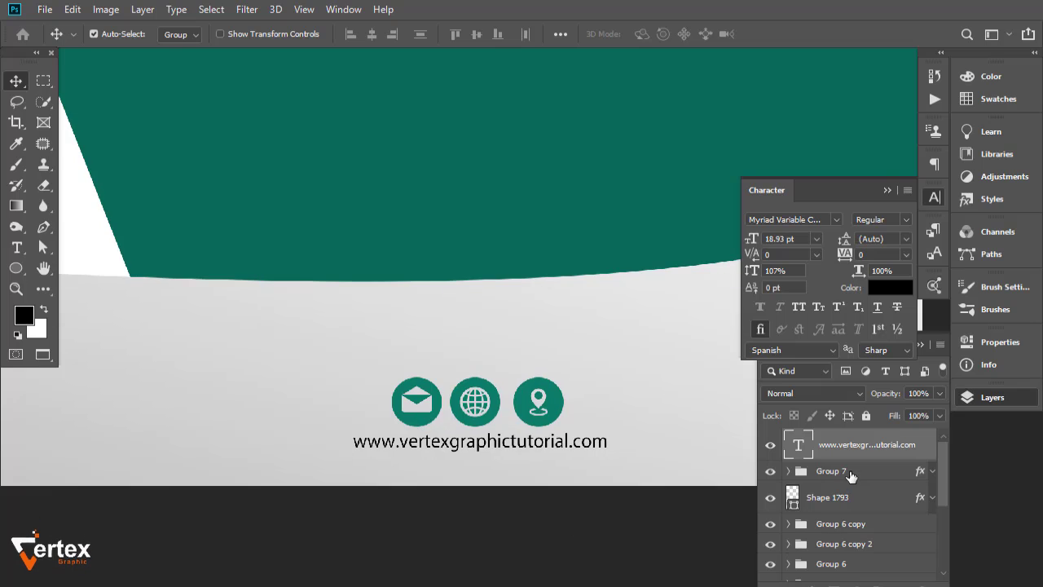
{"action": "left_click", "coordinate": [832, 471], "text": "shift"}
- Scale the icons and web address together to 138.38% and shift them up and right
{"action": "key", "text": "ctrl+t"}
{"action": "left_click_drag", "start_coordinate": [610, 375], "coordinate": [724, 361]}
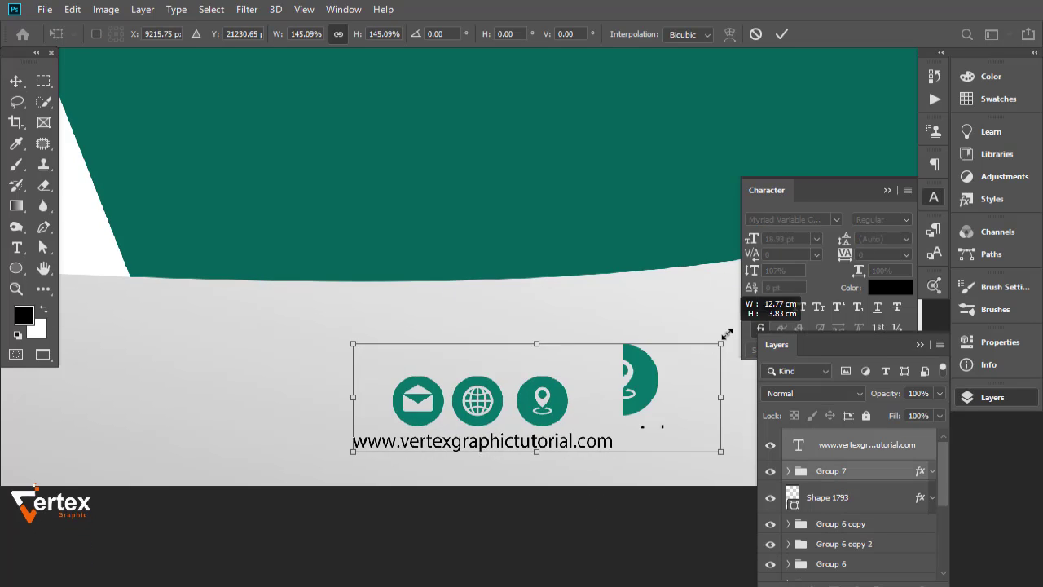
{"action": "left_click_drag", "start_coordinate": [614, 407], "coordinate": [617, 409]}
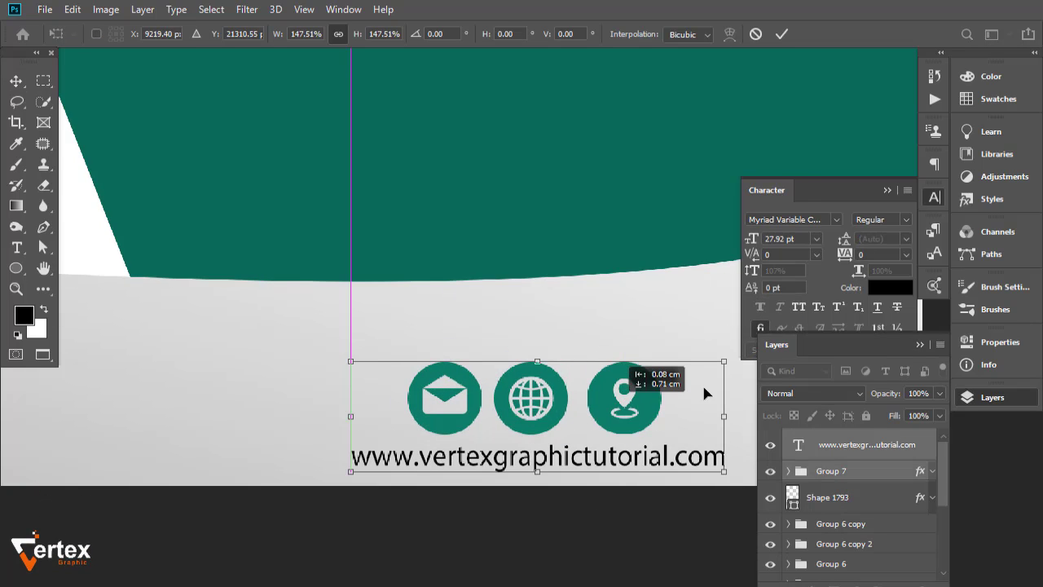
{"action": "left_click_drag", "start_coordinate": [723, 361], "coordinate": [701, 367]}
{"action": "left_click_drag", "start_coordinate": [601, 416], "coordinate": [644, 404]}
{"action": "key", "text": "Return"}
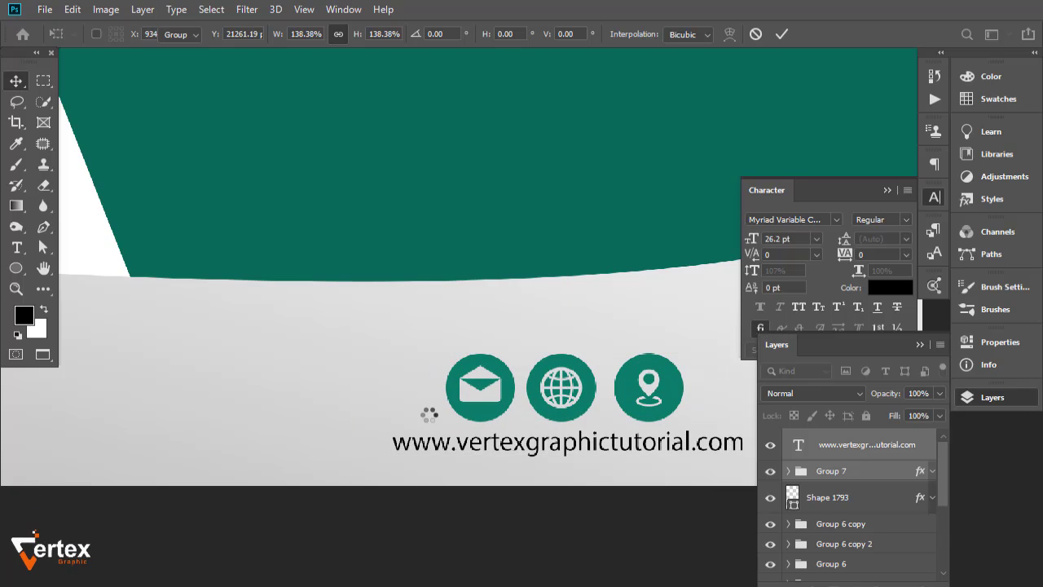
{"action": "scroll", "coordinate": [427, 375], "scroll_direction": "down", "scroll_amount": 2}
{"action": "scroll", "coordinate": [440, 370], "scroll_direction": "down", "scroll_amount": 3}
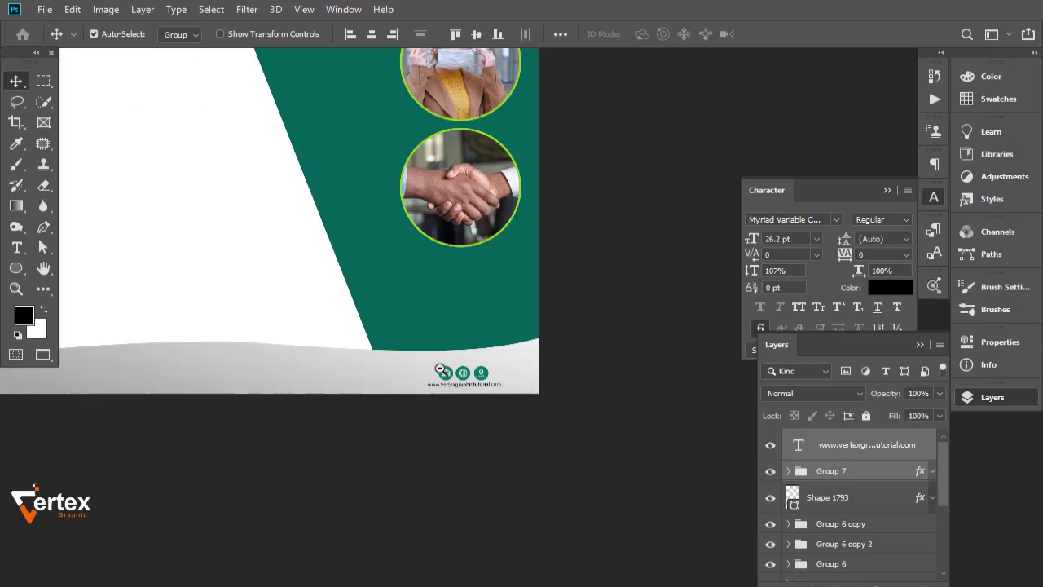
{"action": "scroll", "coordinate": [439, 369], "scroll_direction": "down", "scroll_amount": 2}
{"action": "left_click_drag", "start_coordinate": [532, 381], "coordinate": [579, 459]}
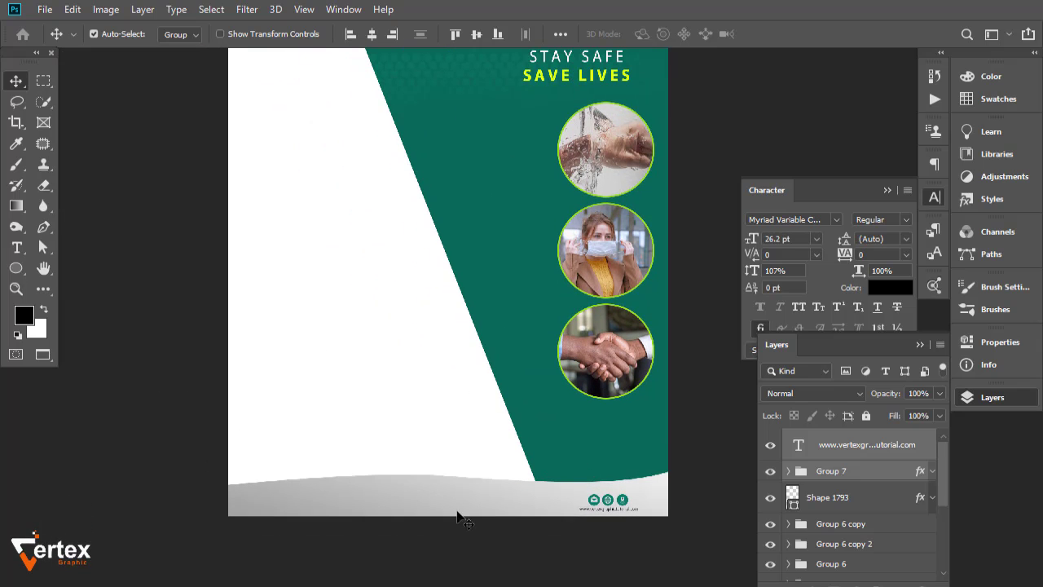
- Place the phone-call icon file as an embedded image on the banner
{"action": "left_click", "coordinate": [167, 282]}
{"action": "left_click", "coordinate": [45, 9]}
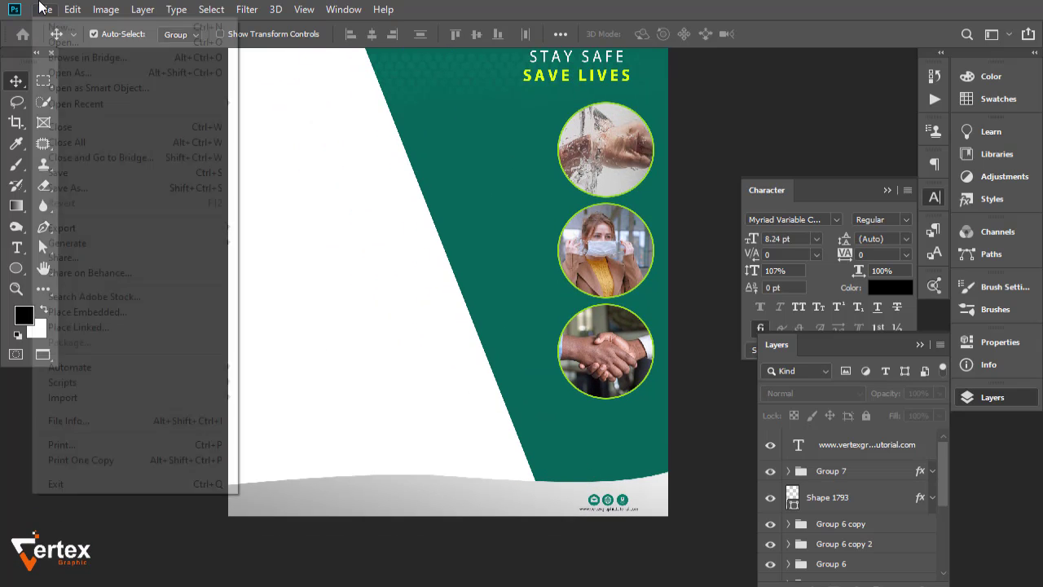
{"action": "left_click", "coordinate": [49, 307]}
{"action": "left_click", "coordinate": [281, 130]}
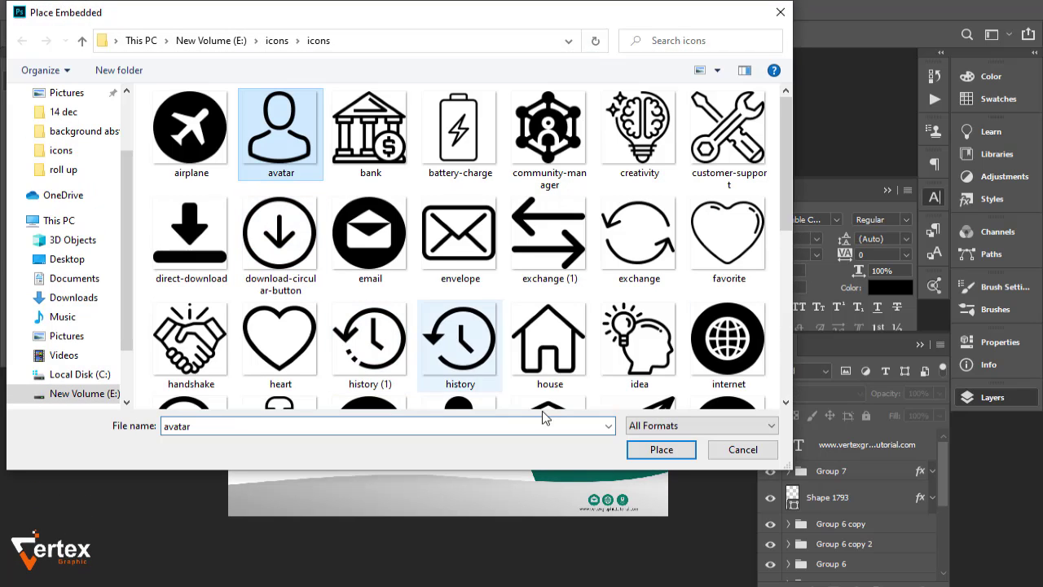
{"action": "scroll", "coordinate": [570, 245], "scroll_direction": "down", "scroll_amount": 3}
{"action": "left_click", "coordinate": [281, 245]}
{"action": "left_click", "coordinate": [649, 444]}
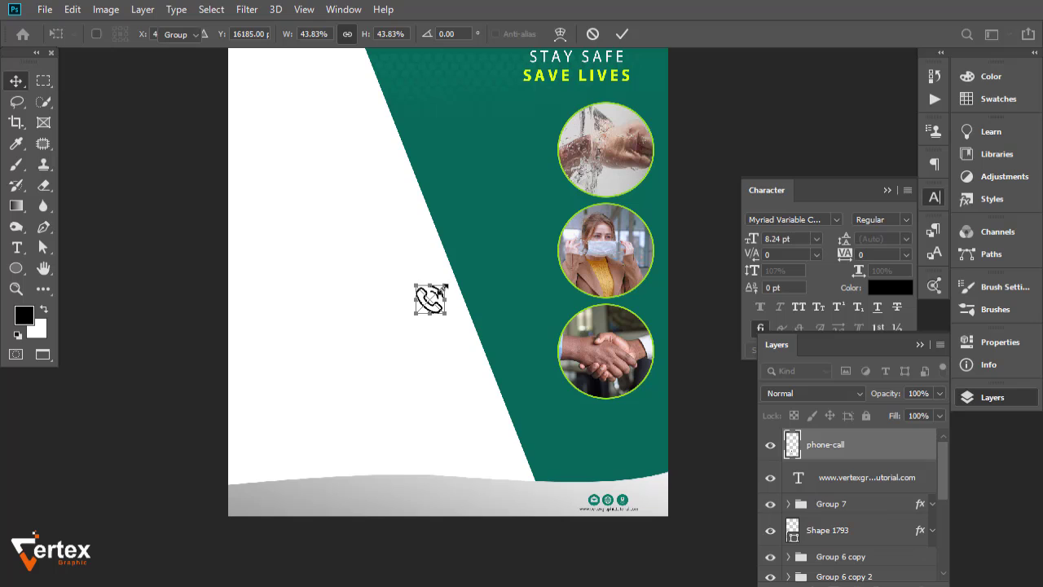
{"action": "key", "text": "Return"}
- Move the phone-call icon to the bottom-left of the grey footer
{"action": "left_click_drag", "start_coordinate": [436, 303], "coordinate": [375, 461]}
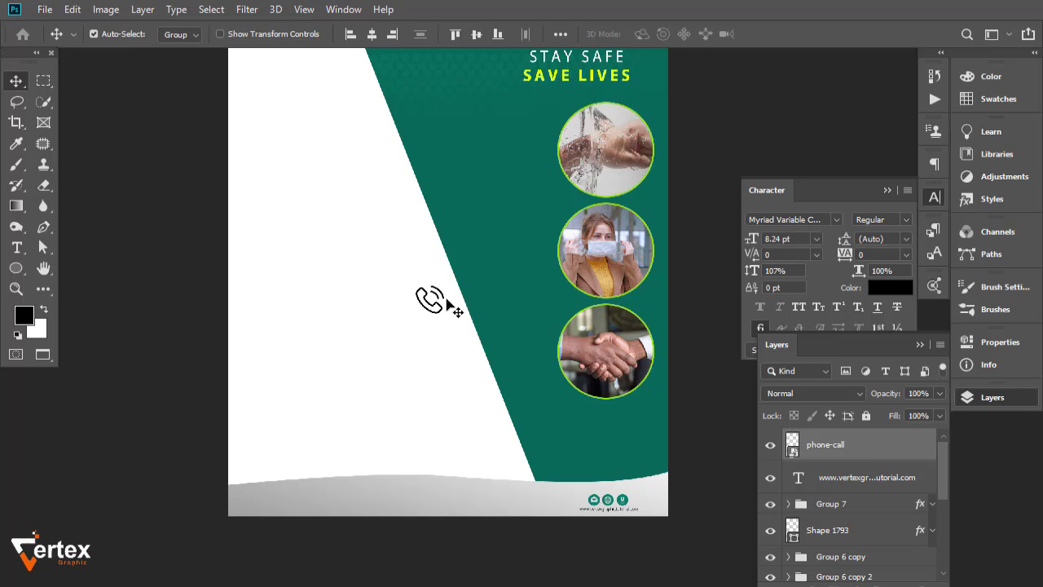
{"action": "left_click", "coordinate": [434, 311]}
{"action": "left_click_drag", "start_coordinate": [376, 361], "coordinate": [427, 312]}
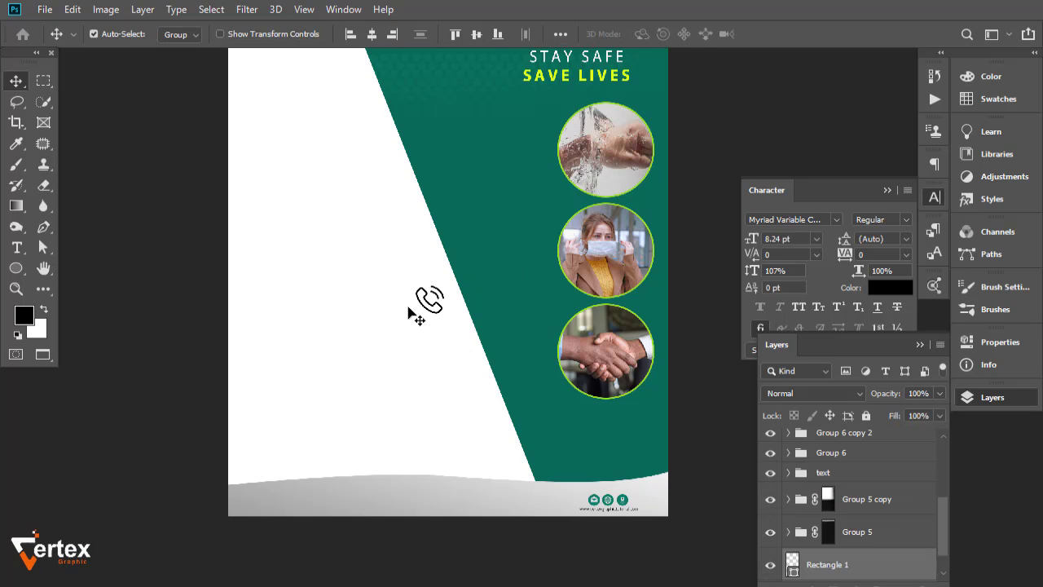
{"action": "scroll", "coordinate": [946, 543], "scroll_direction": "down", "scroll_amount": 1}
{"action": "left_click", "coordinate": [433, 311]}
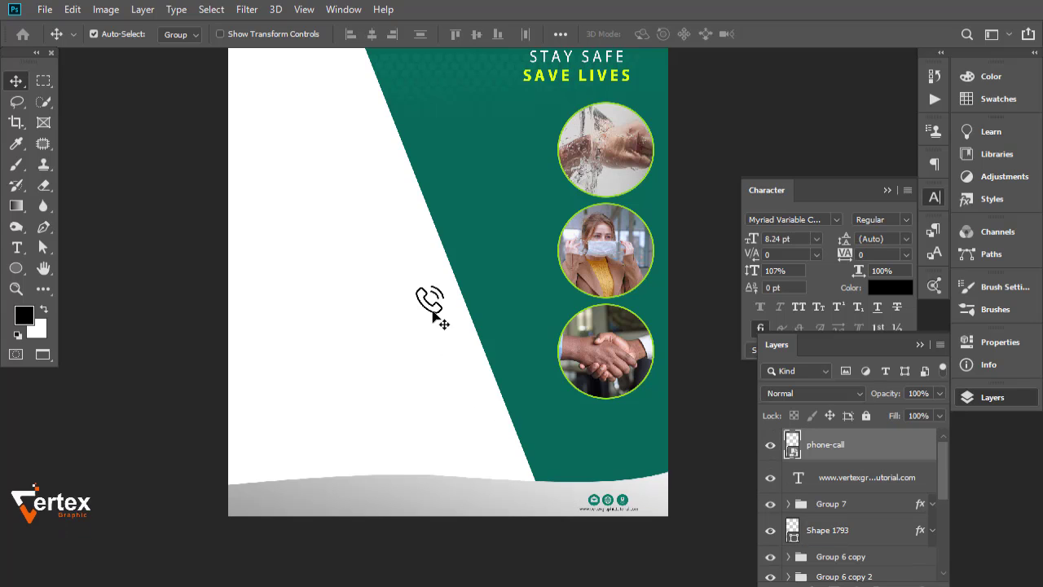
{"action": "key", "text": "ctrl+t"}
{"action": "left_click_drag", "start_coordinate": [434, 306], "coordinate": [260, 504]}
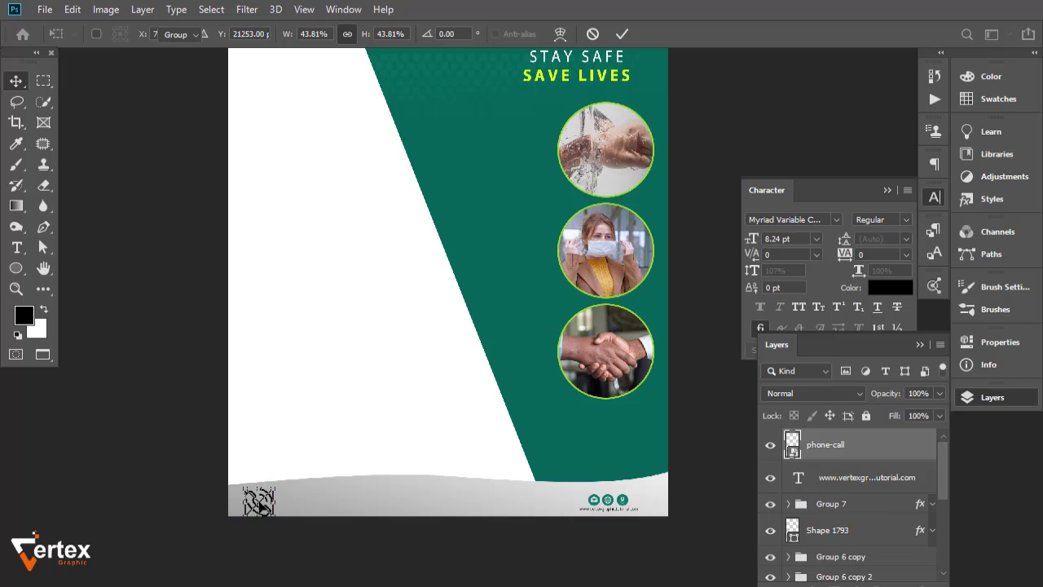
{"action": "key", "text": "Return"}
- Shrink the phone icon to about 19% and move the grey footer shape back into place
{"action": "mouse_move", "coordinate": [309, 486]}
{"action": "left_mouse_down"}
{"action": "mouse_move", "coordinate": [459, 490]}
{"action": "mouse_move", "coordinate": [456, 447]}
{"action": "left_mouse_up"}
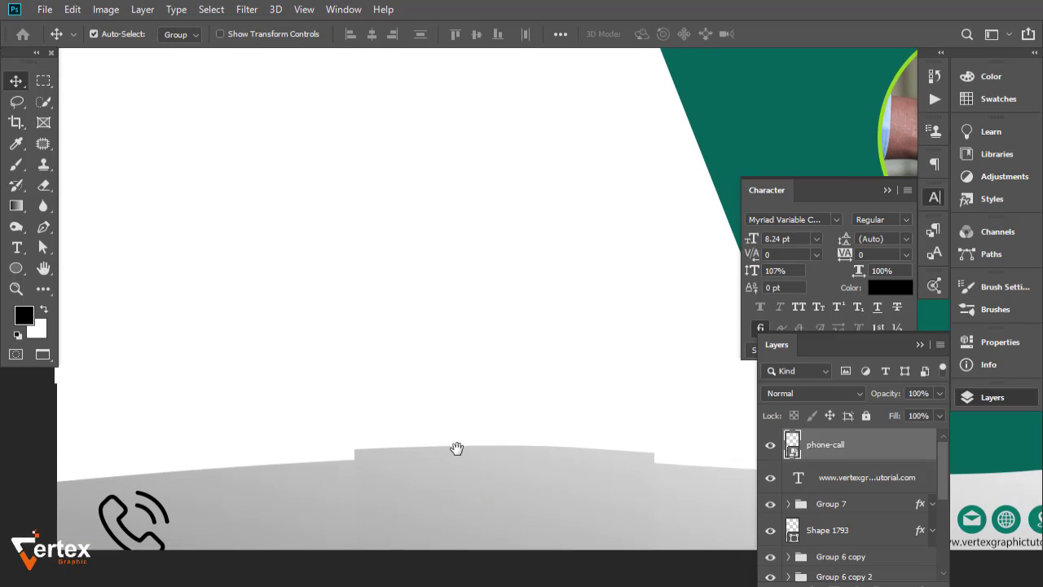
{"action": "key", "text": "ctrl+t"}
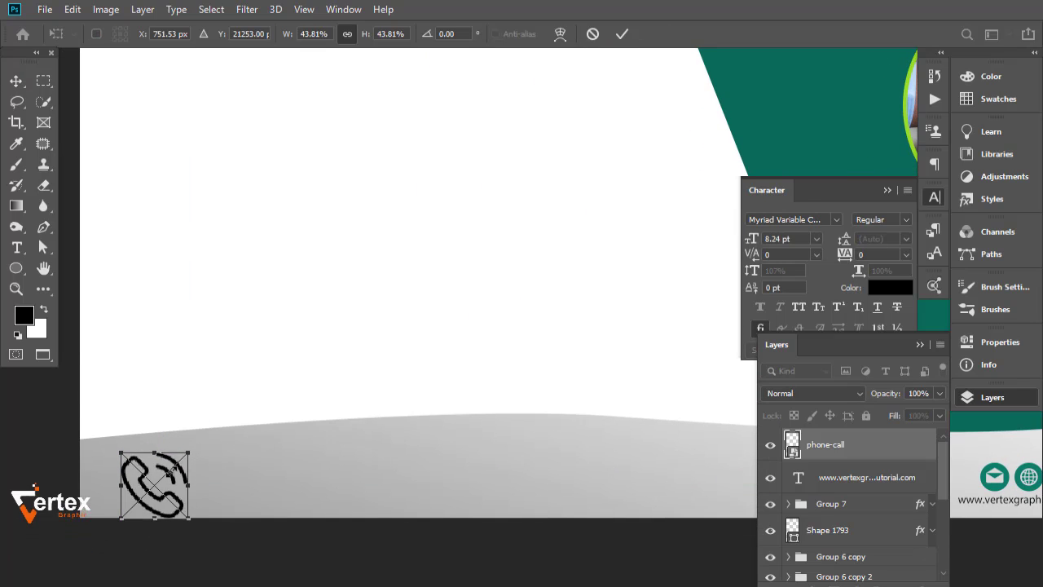
{"action": "left_click_drag", "start_coordinate": [189, 449], "coordinate": [154, 489]}
{"action": "key", "text": "Return"}
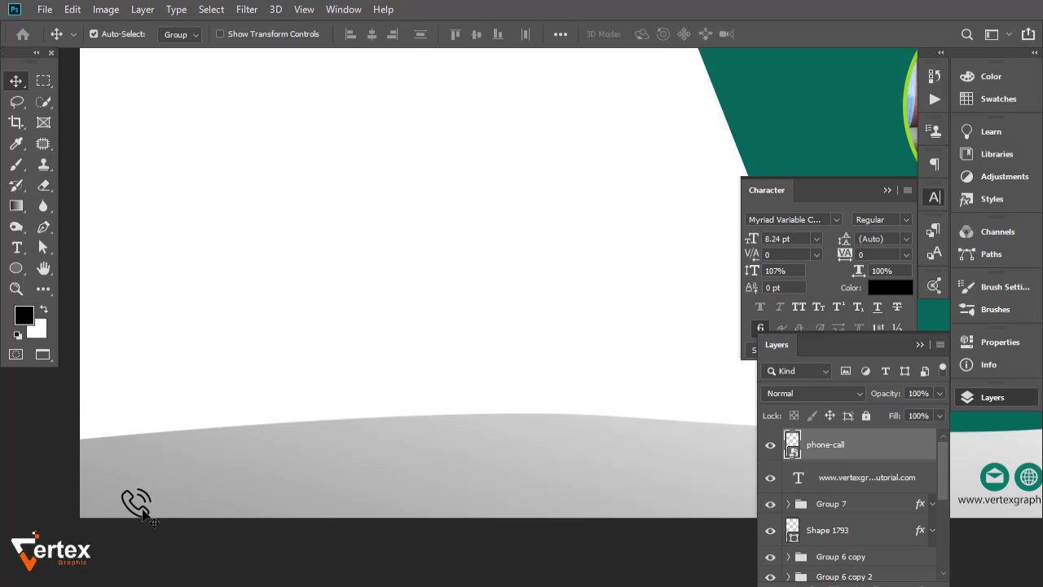
{"action": "left_click_drag", "start_coordinate": [155, 530], "coordinate": [155, 519]}
{"action": "left_click_drag", "start_coordinate": [249, 493], "coordinate": [251, 506]}
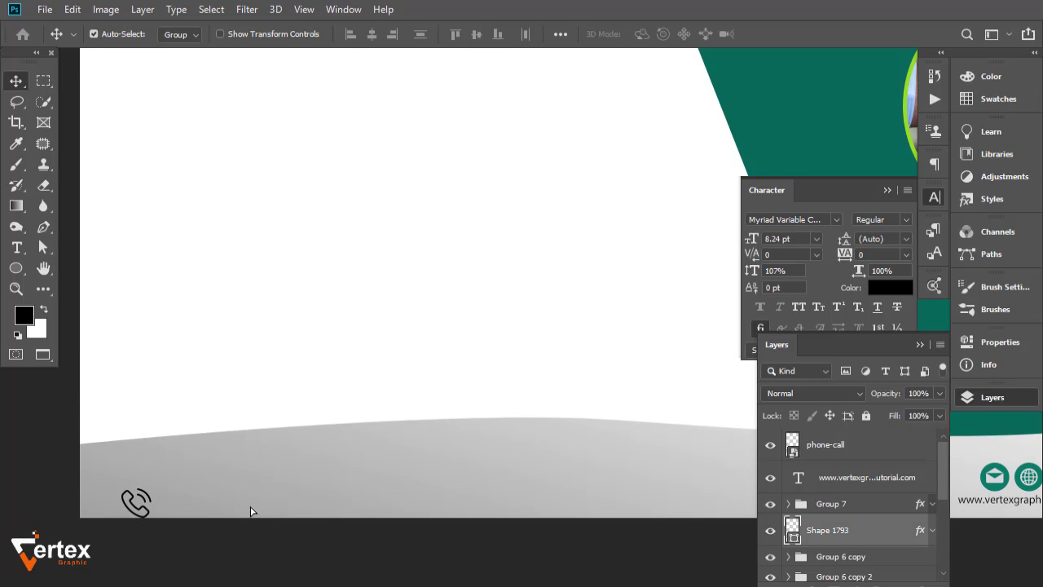
{"action": "left_click", "coordinate": [839, 458]}
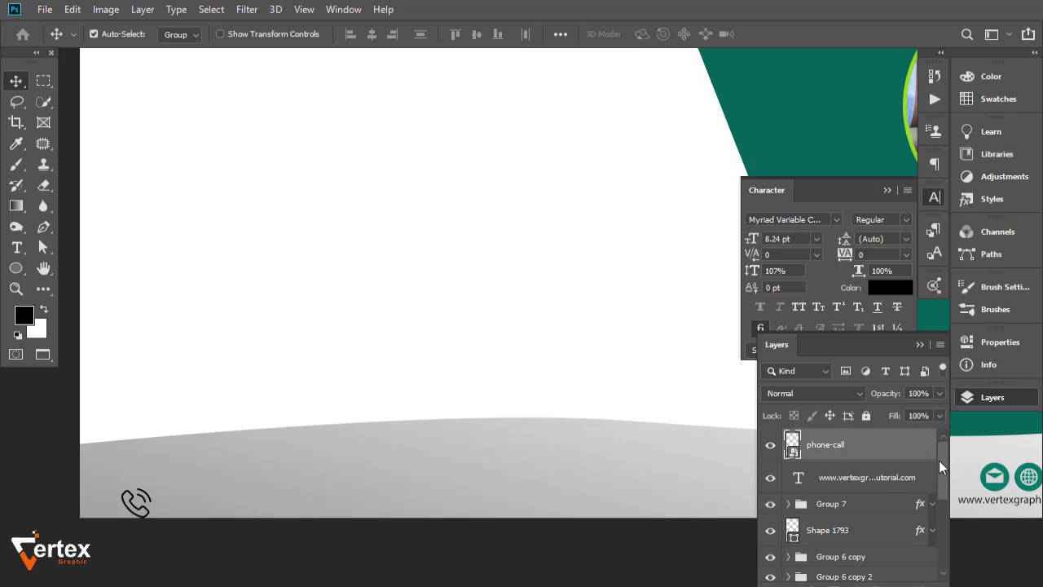
- Tint the phone icon teal with a Color Overlay, raise it slightly, and start a new text layer
{"action": "double_click", "coordinate": [919, 452]}
{"action": "left_click", "coordinate": [416, 340]}
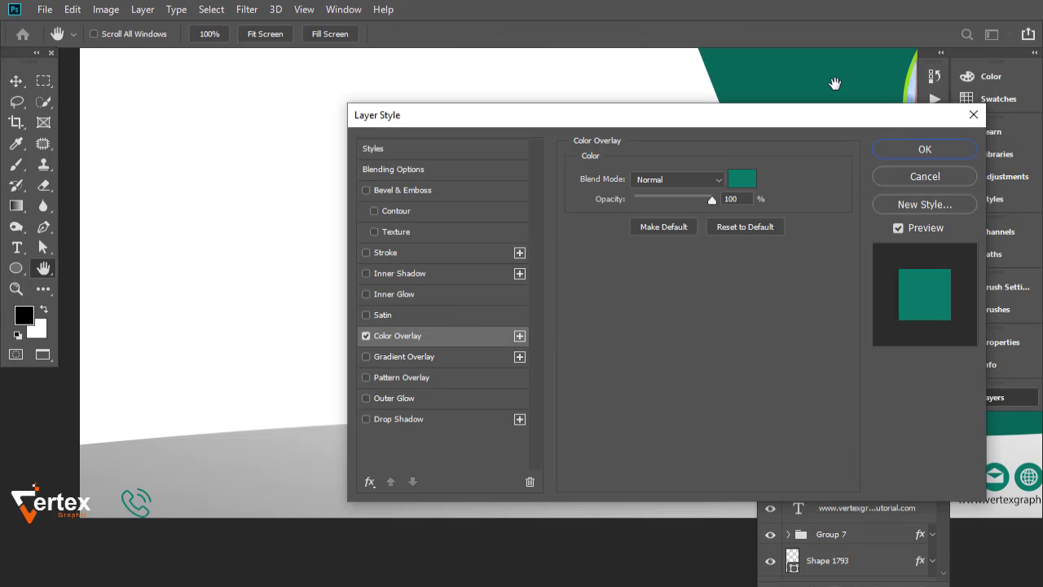
{"action": "left_click", "coordinate": [920, 149]}
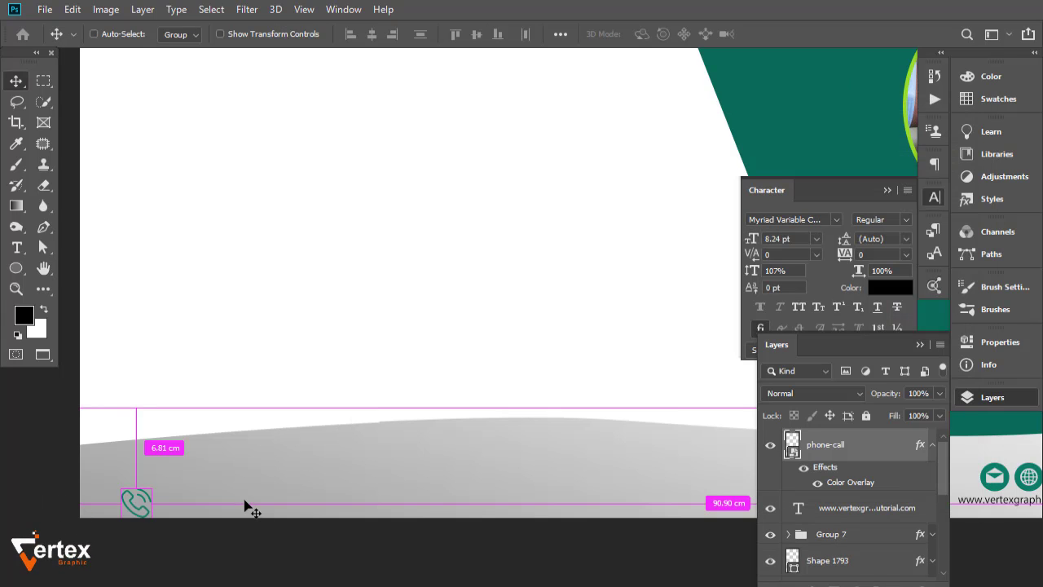
{"action": "key", "text": "ctrl+t"}
{"action": "left_click_drag", "start_coordinate": [141, 511], "coordinate": [141, 499]}
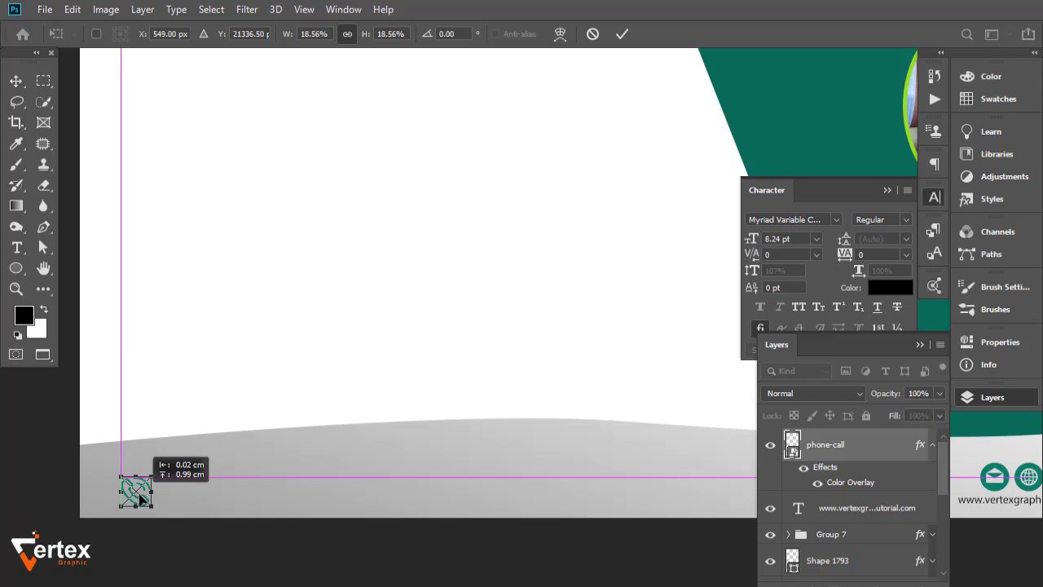
{"action": "key", "text": "Return"}
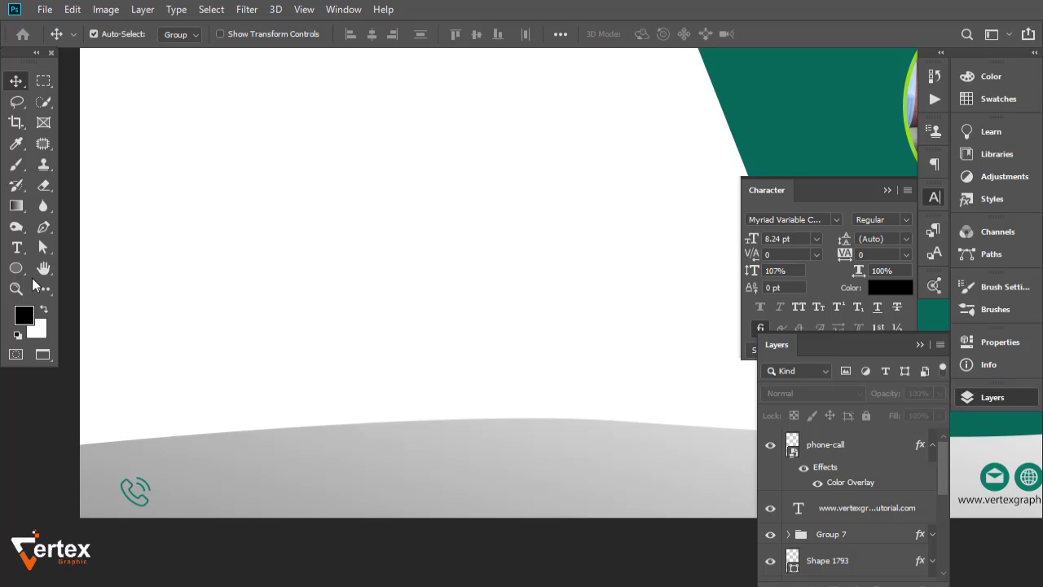
{"action": "left_click", "coordinate": [16, 247]}
{"action": "left_click", "coordinate": [183, 301]}
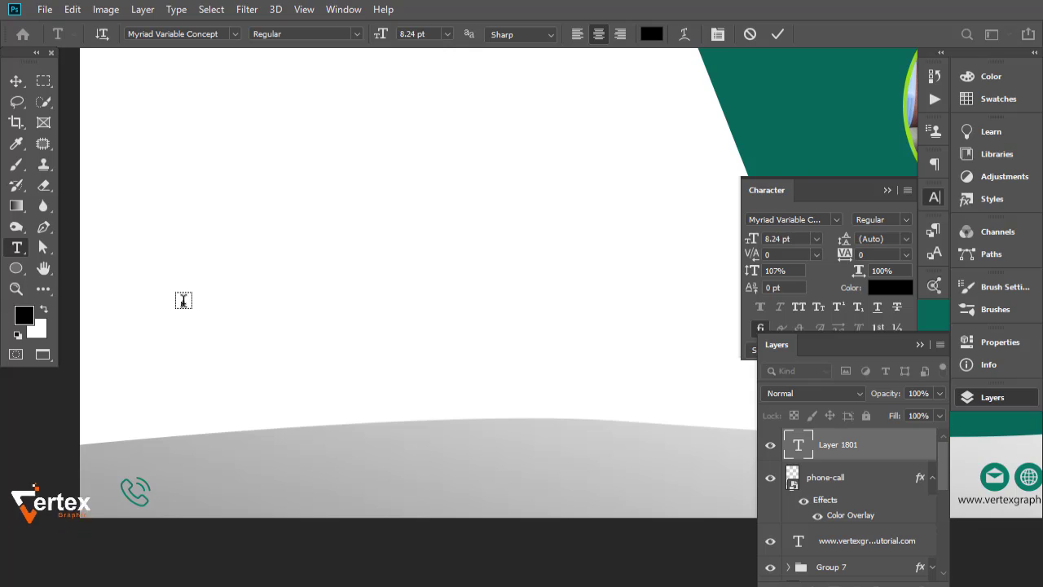
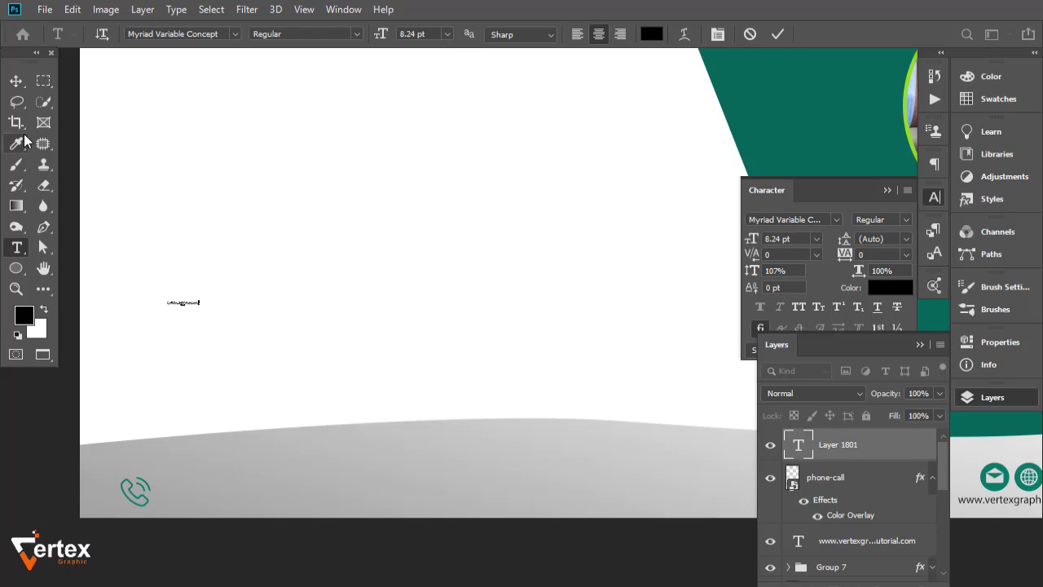
- Commit the Call for Appointment text, enlarge it, and place it just above the phone icon
{"action": "key", "text": "ctrl+Return"}
{"action": "key", "text": "ctrl+t"}
{"action": "mouse_move", "coordinate": [201, 306]}
{"action": "left_mouse_down"}
{"action": "mouse_move", "coordinate": [319, 408]}
{"action": "mouse_move", "coordinate": [279, 310]}
{"action": "left_mouse_up"}
{"action": "left_click_drag", "start_coordinate": [278, 315], "coordinate": [240, 458]}
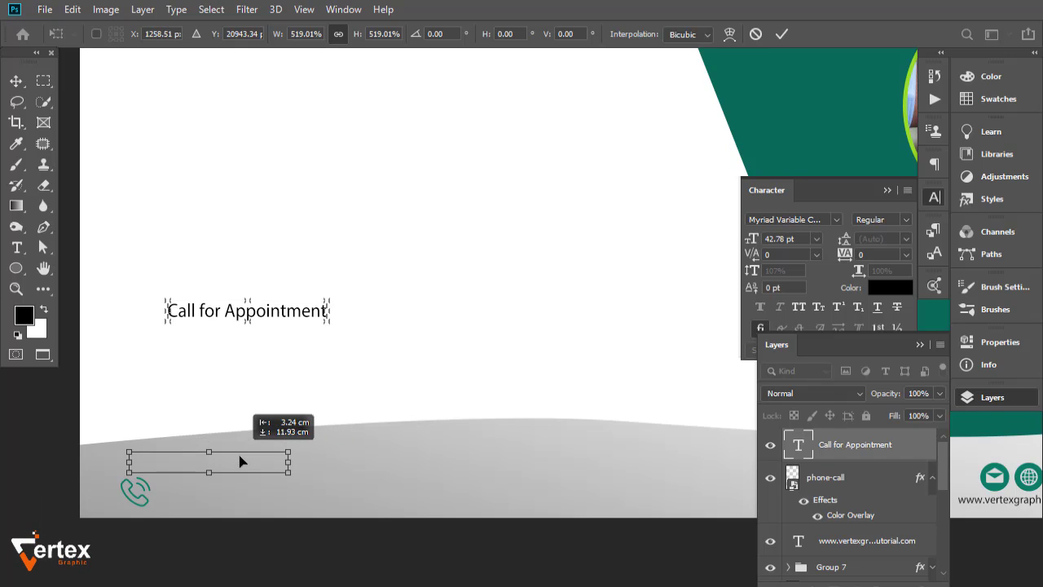
{"action": "left_click_drag", "start_coordinate": [240, 460], "coordinate": [241, 460]}
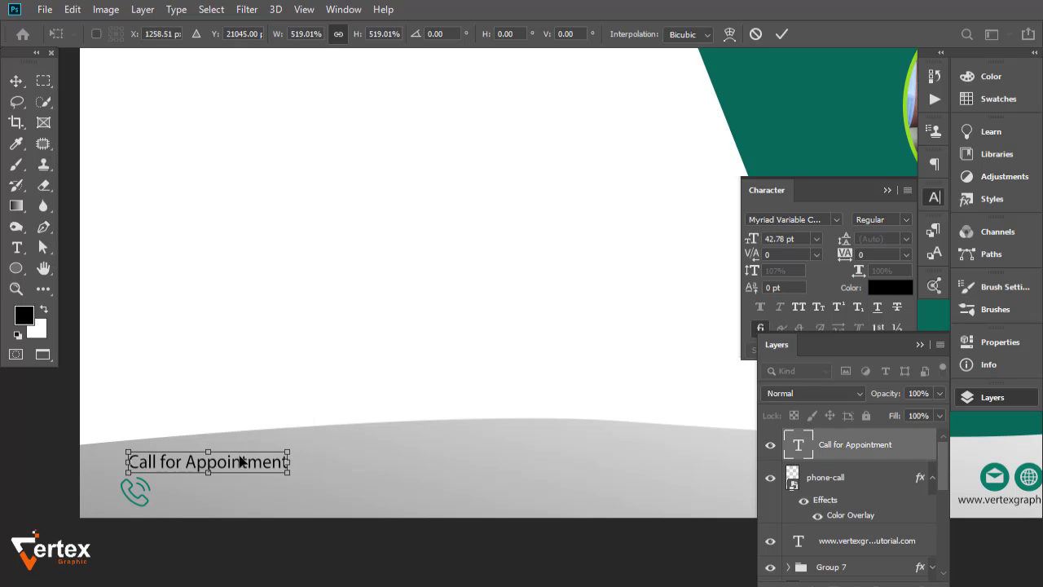
{"action": "key", "text": "Return"}
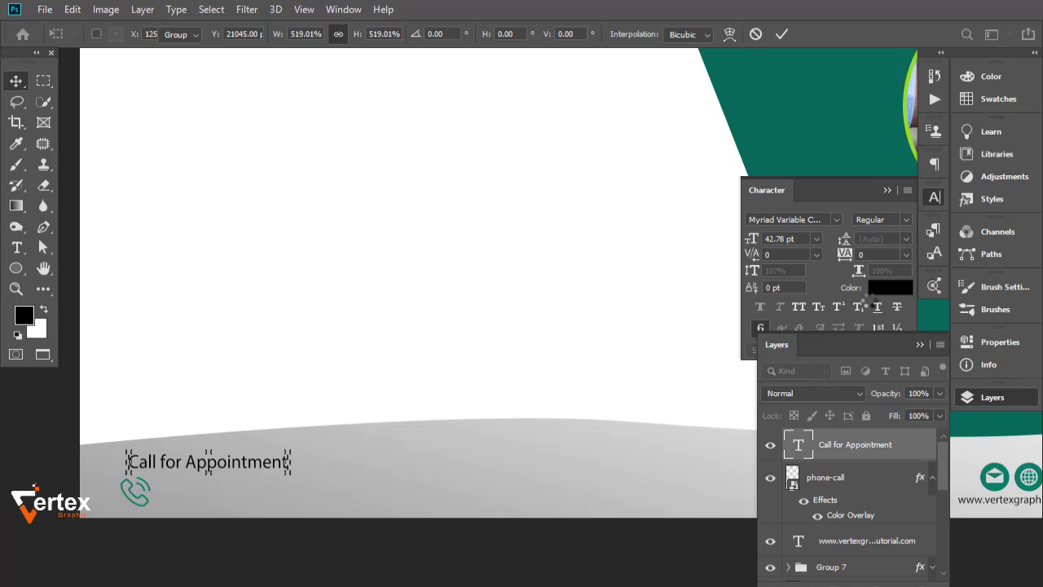
- Make the Call for Appointment text Bold and drag a duplicate beside the phone icon
{"action": "left_click", "coordinate": [905, 219]}
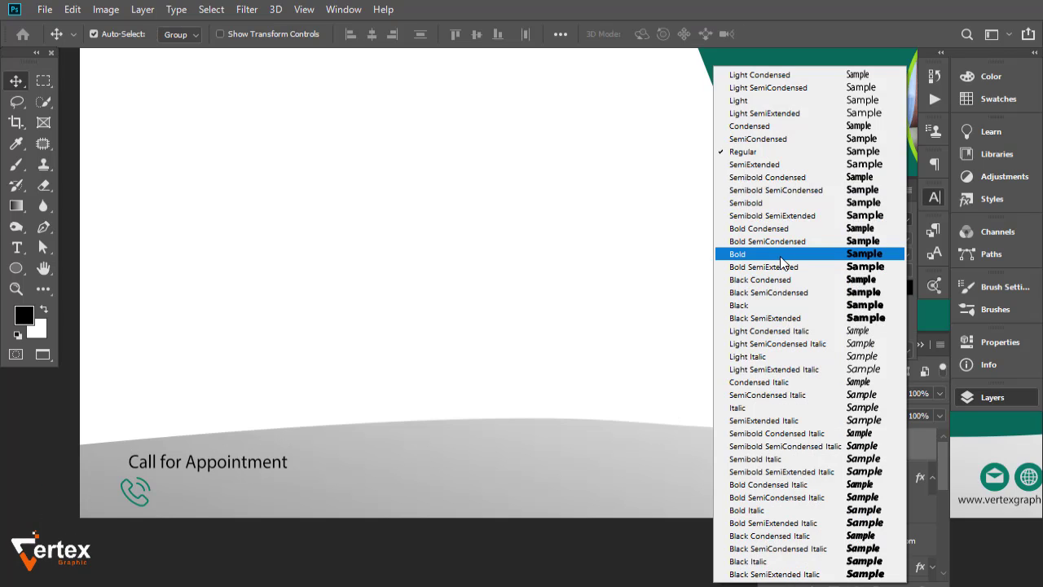
{"action": "left_click", "coordinate": [774, 251]}
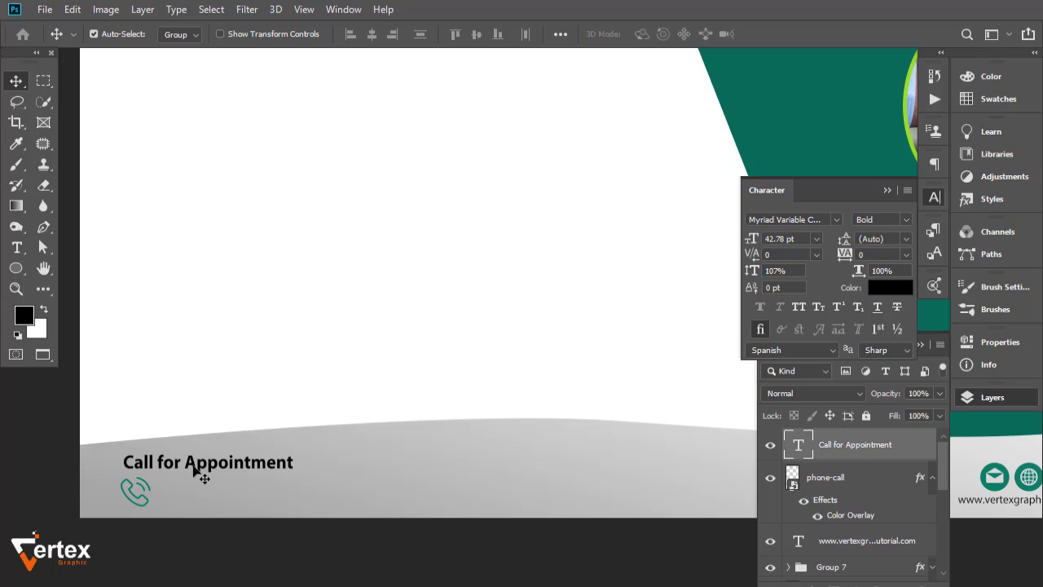
{"action": "left_click_drag", "start_coordinate": [189, 466], "coordinate": [221, 497]}
- Replace the copy's text with the contact phone number at 70.78 pt, aligned beside the icon
{"action": "double_click", "coordinate": [326, 496]}
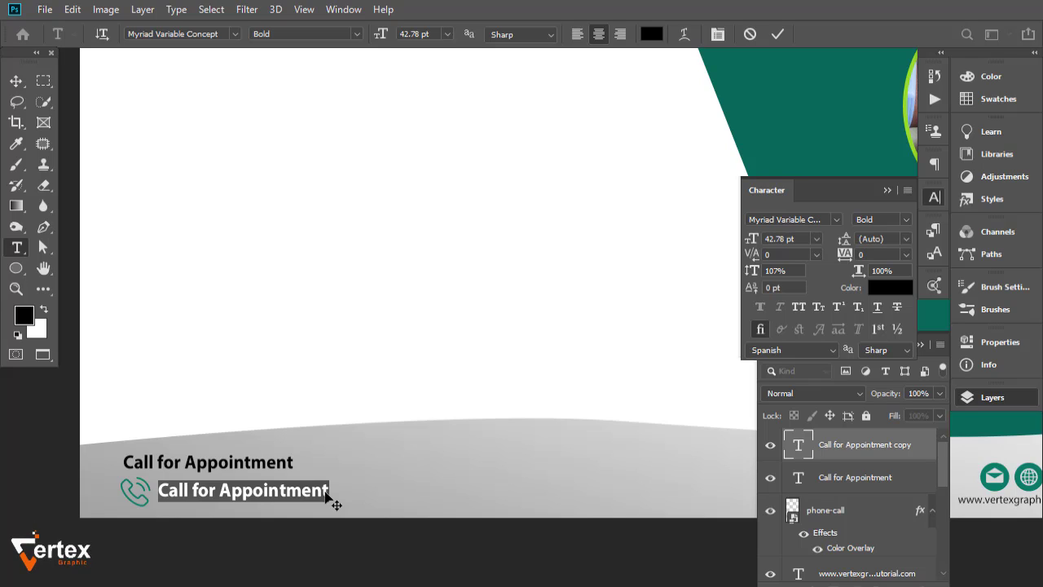
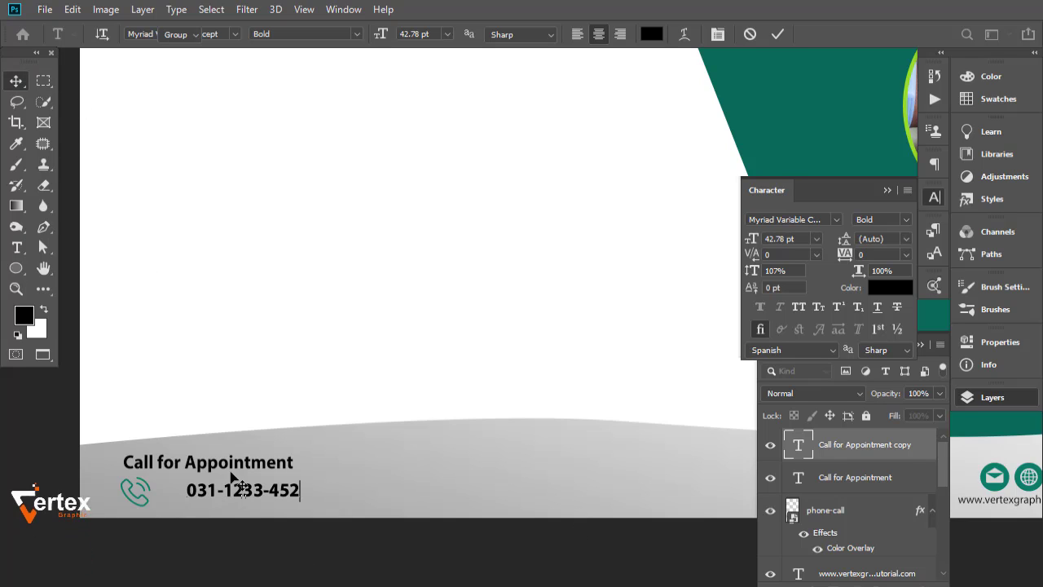
{"action": "left_click", "coordinate": [16, 81]}
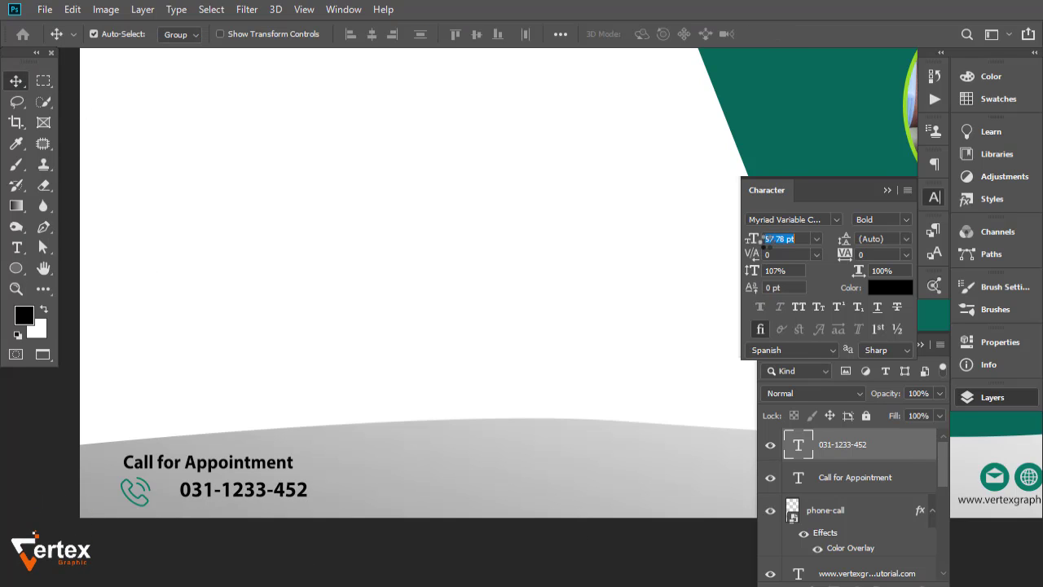
{"action": "left_click_drag", "start_coordinate": [763, 243], "coordinate": [784, 243]}
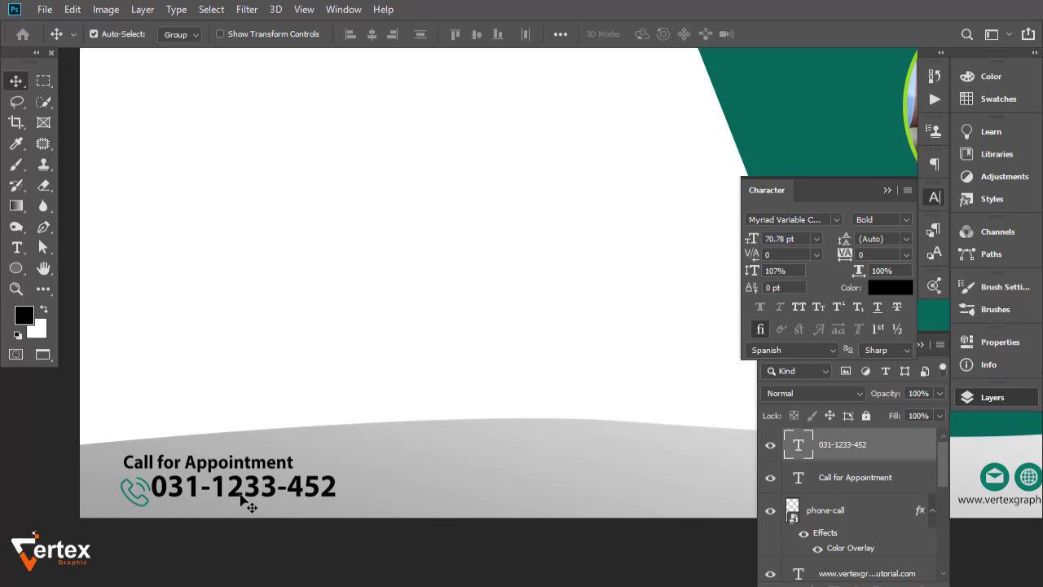
{"action": "left_click_drag", "start_coordinate": [242, 499], "coordinate": [250, 505]}
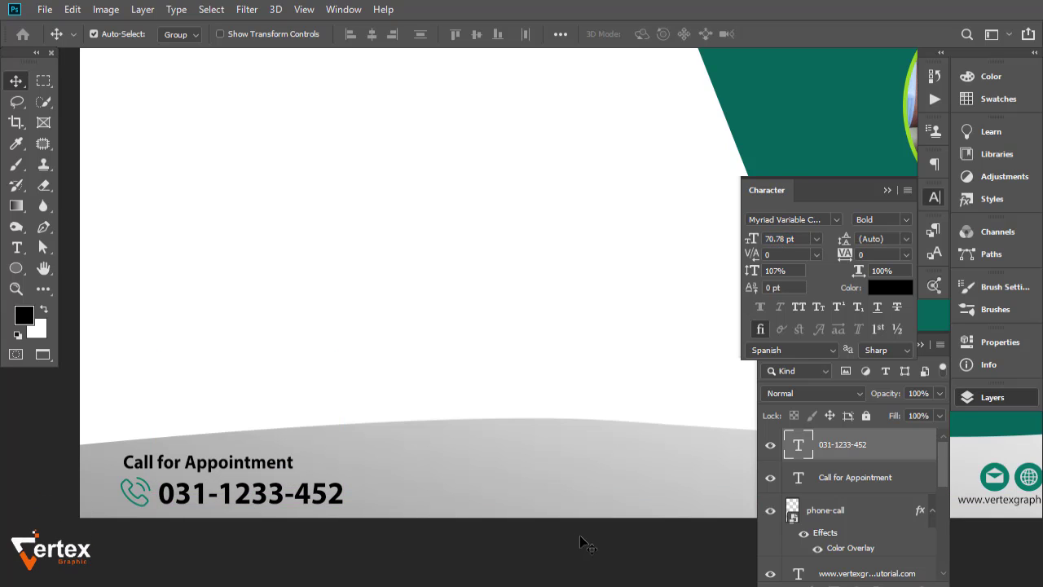
- Colour the phone number and the Call for Appointment heading teal (#02615a)
{"action": "left_click", "coordinate": [891, 288]}
{"action": "left_click", "coordinate": [136, 492]}
{"action": "left_click", "coordinate": [942, 286]}
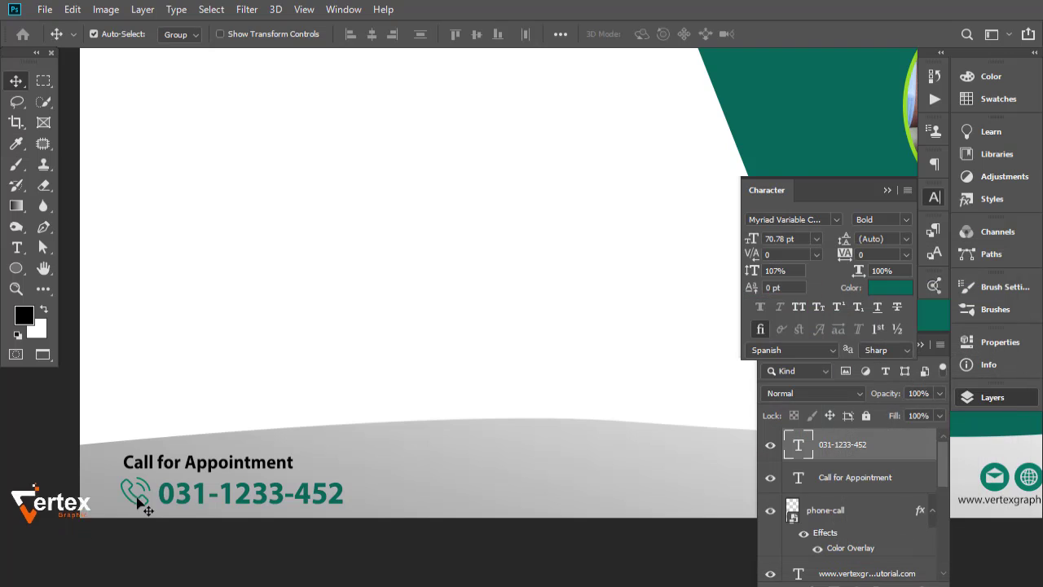
{"action": "left_click", "coordinate": [228, 476]}
{"action": "left_click", "coordinate": [891, 288]}
{"action": "left_click", "coordinate": [244, 493]}
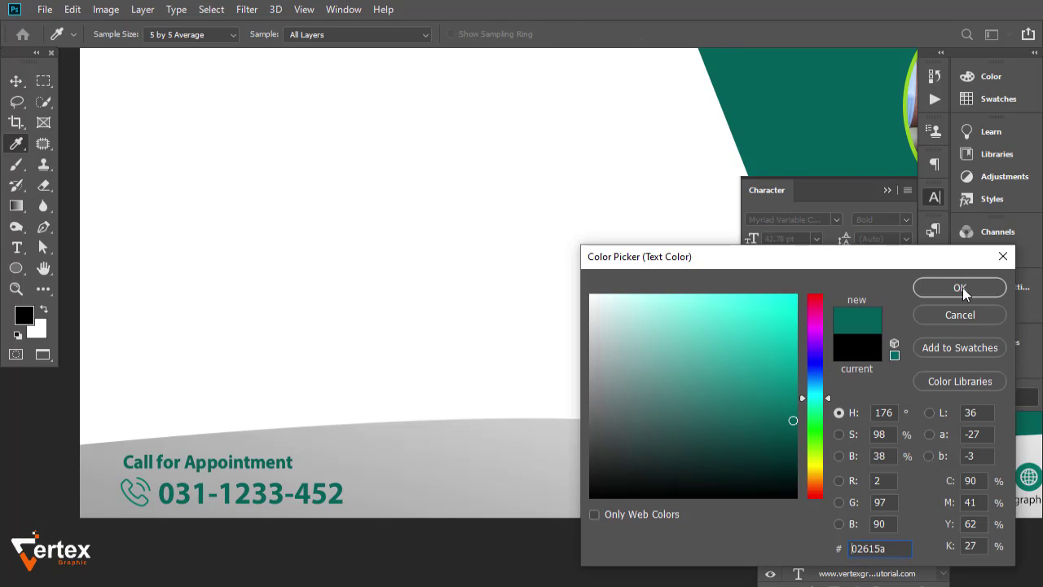
{"action": "left_click", "coordinate": [960, 287]}
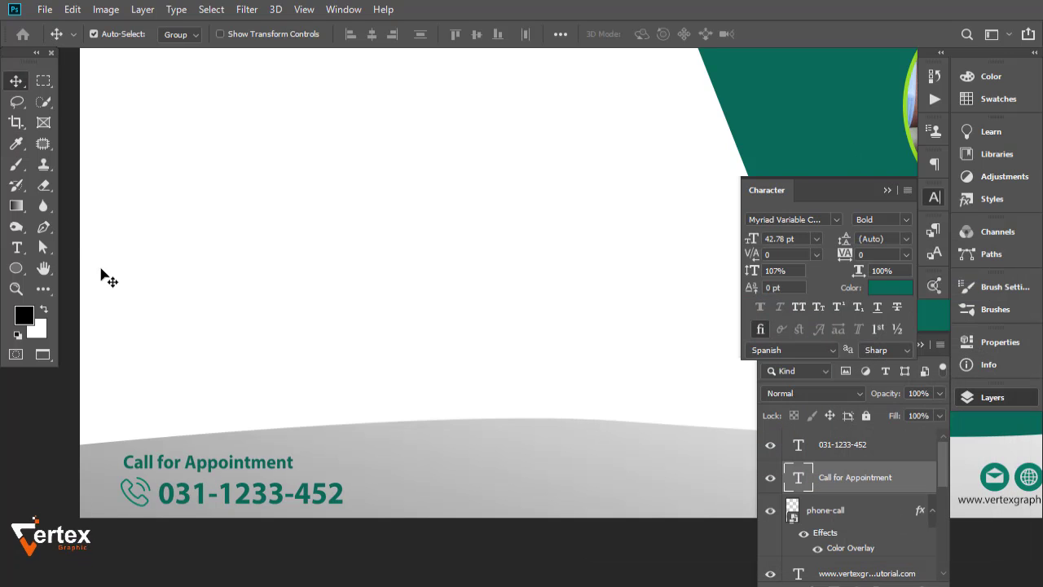
{"action": "left_click", "coordinate": [411, 400], "text": "alt"}
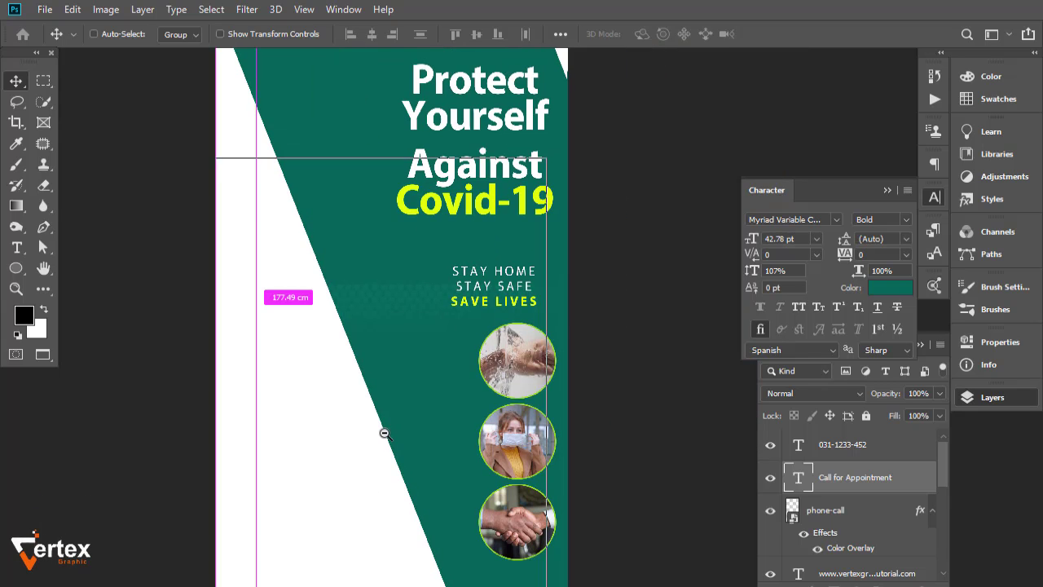
{"action": "scroll", "coordinate": [394, 389], "scroll_direction": "down", "scroll_amount": 1}
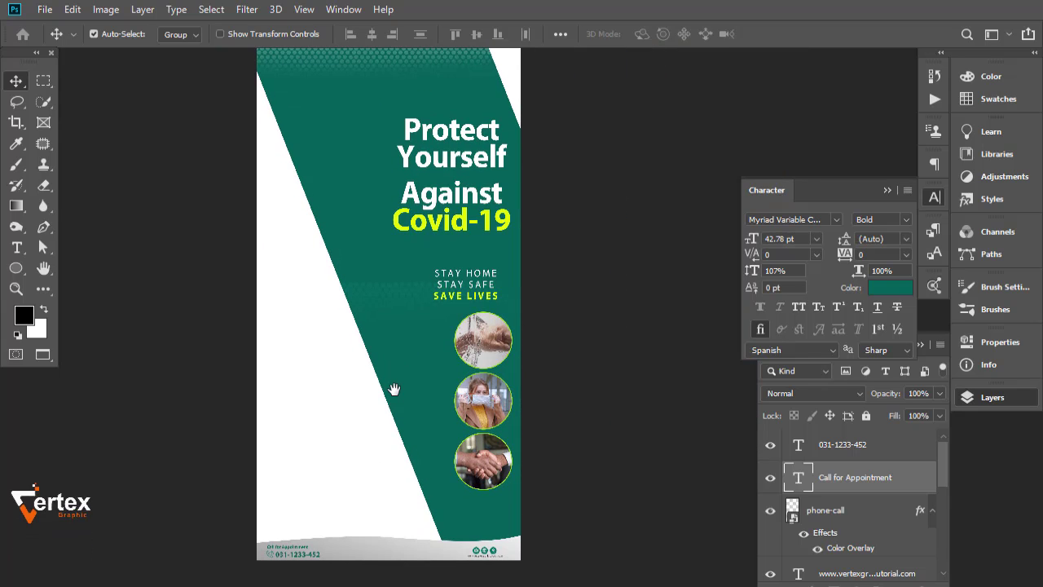
{"action": "left_click", "coordinate": [617, 298]}
{"action": "left_click", "coordinate": [402, 226], "text": "ctrl"}
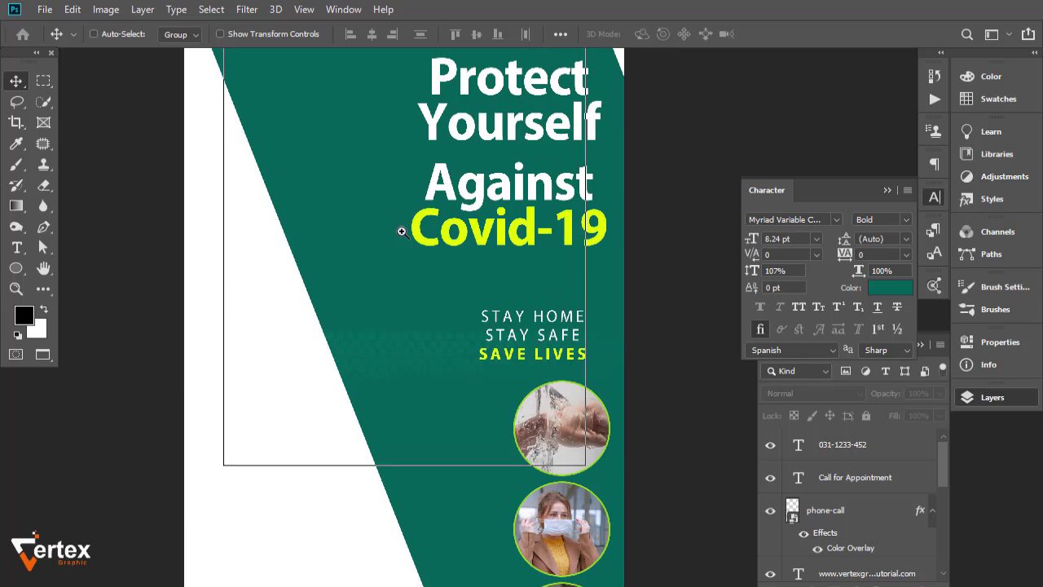
{"action": "left_click", "coordinate": [402, 226], "text": "ctrl"}
{"action": "left_click", "coordinate": [933, 510]}
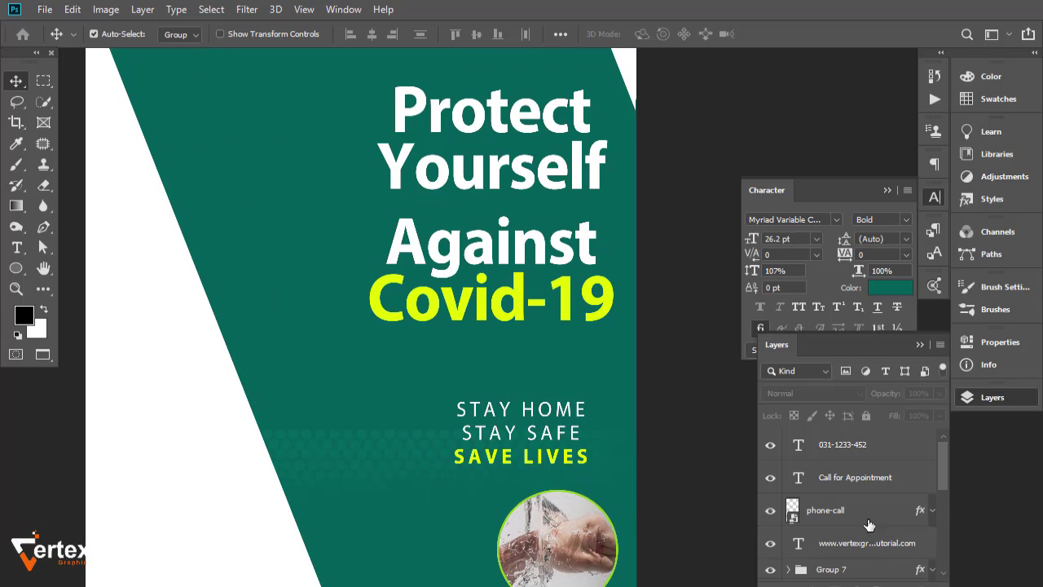
{"action": "left_click", "coordinate": [118, 440]}
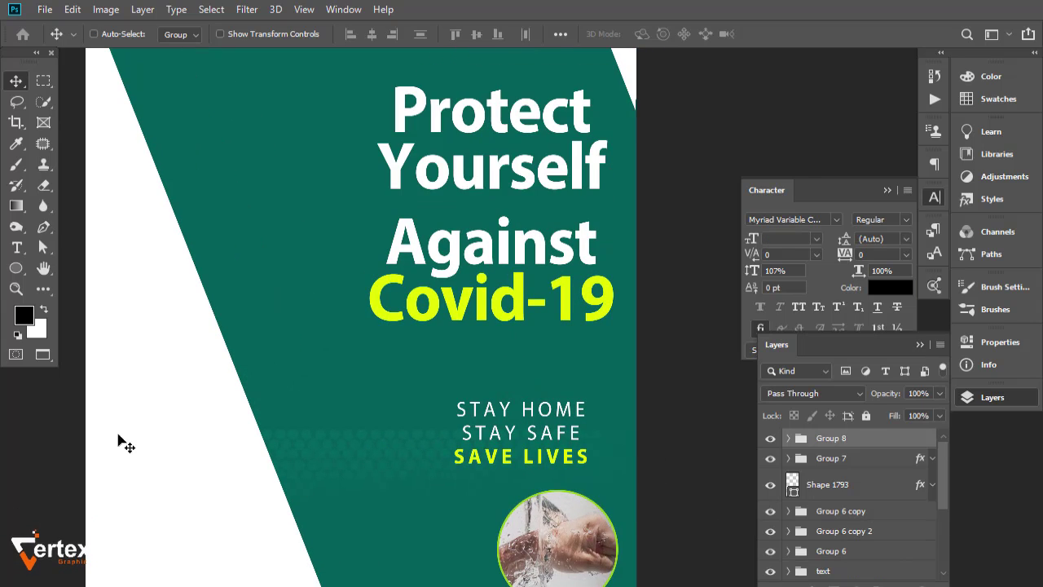
{"action": "left_click", "coordinate": [118, 440], "text": "ctrl"}
- Draw an outlined custom star shape in the poster's top-left corner
{"action": "left_click", "coordinate": [16, 267]}
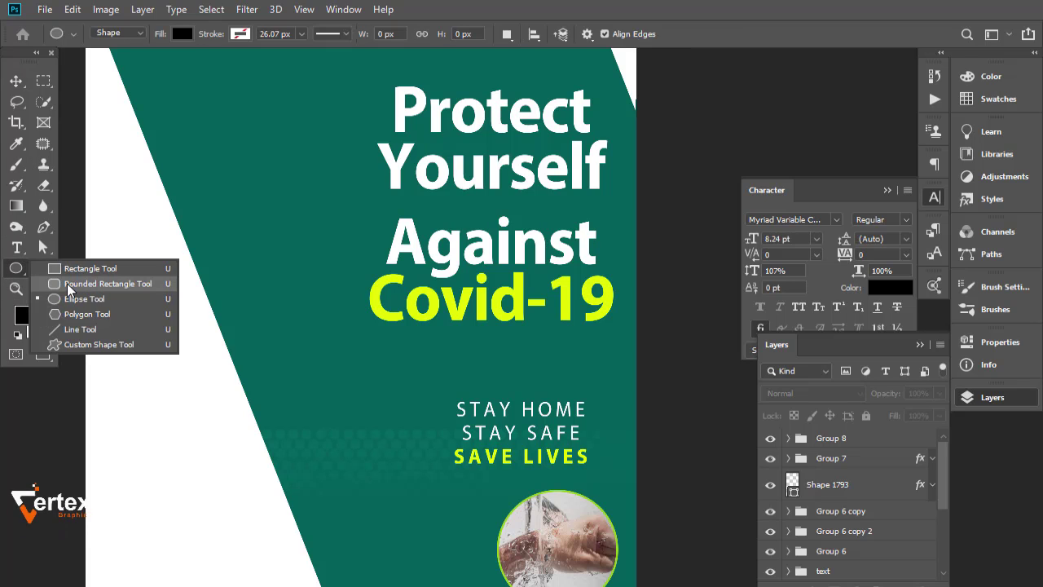
{"action": "left_click", "coordinate": [98, 344]}
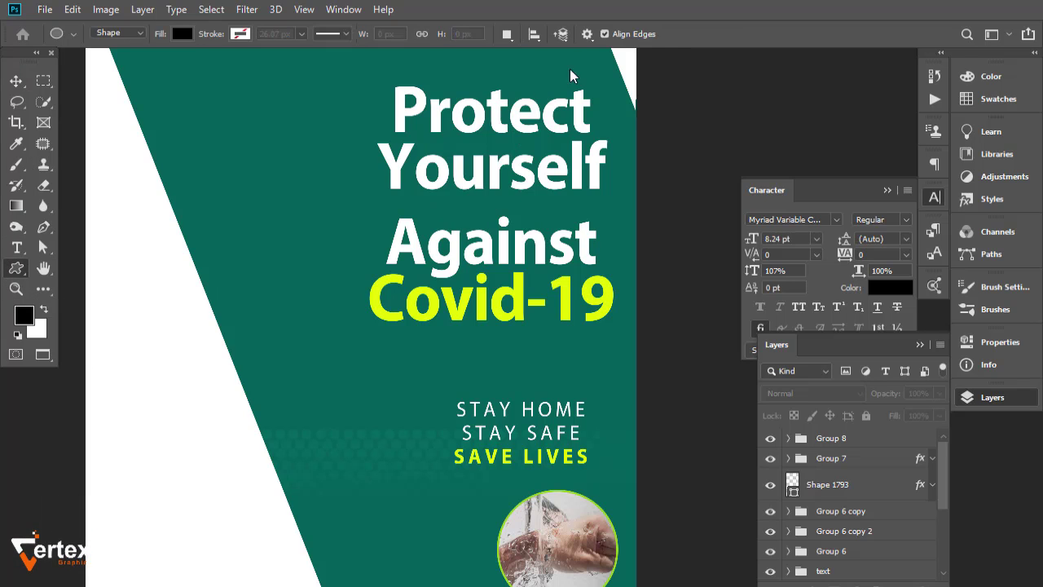
{"action": "left_click", "coordinate": [643, 34]}
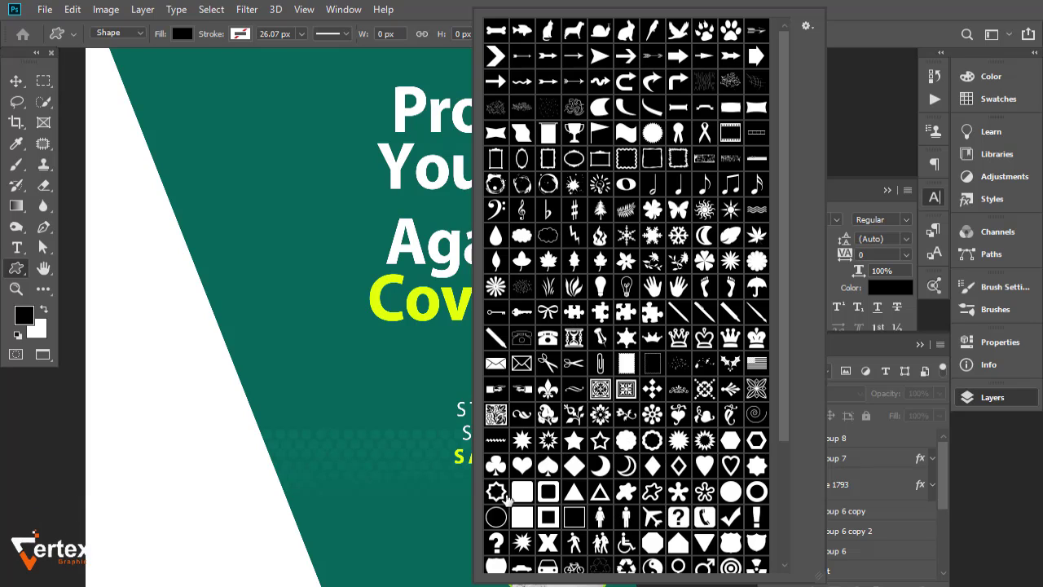
{"action": "left_click_drag", "start_coordinate": [169, 80], "coordinate": [222, 133]}
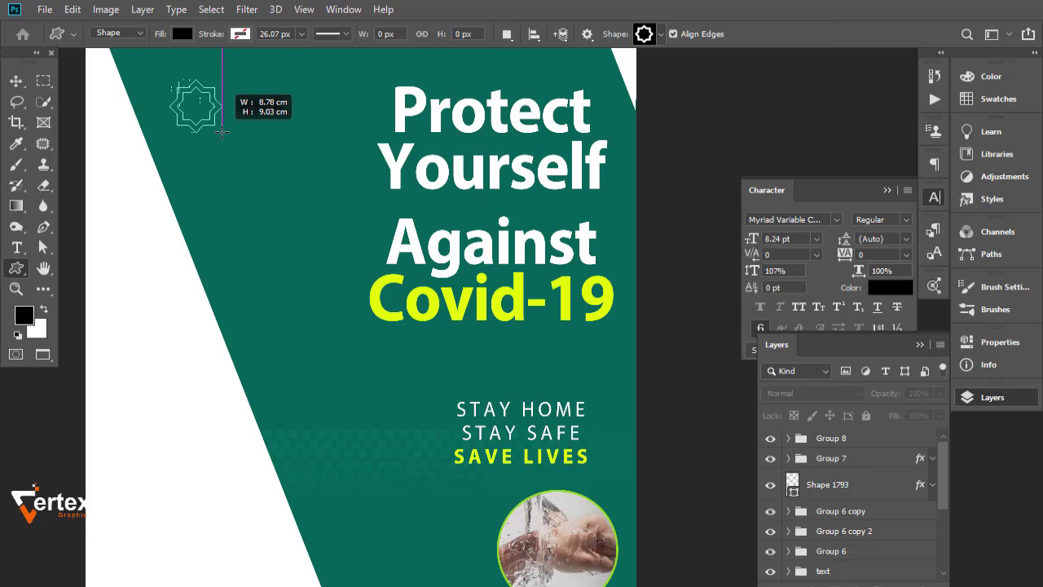
{"action": "key", "text": "v"}
{"action": "mouse_move", "coordinate": [269, 117]}
{"action": "left_mouse_down"}
{"action": "mouse_move", "coordinate": [373, 299]}
{"action": "mouse_move", "coordinate": [256, 152]}
{"action": "left_mouse_up"}
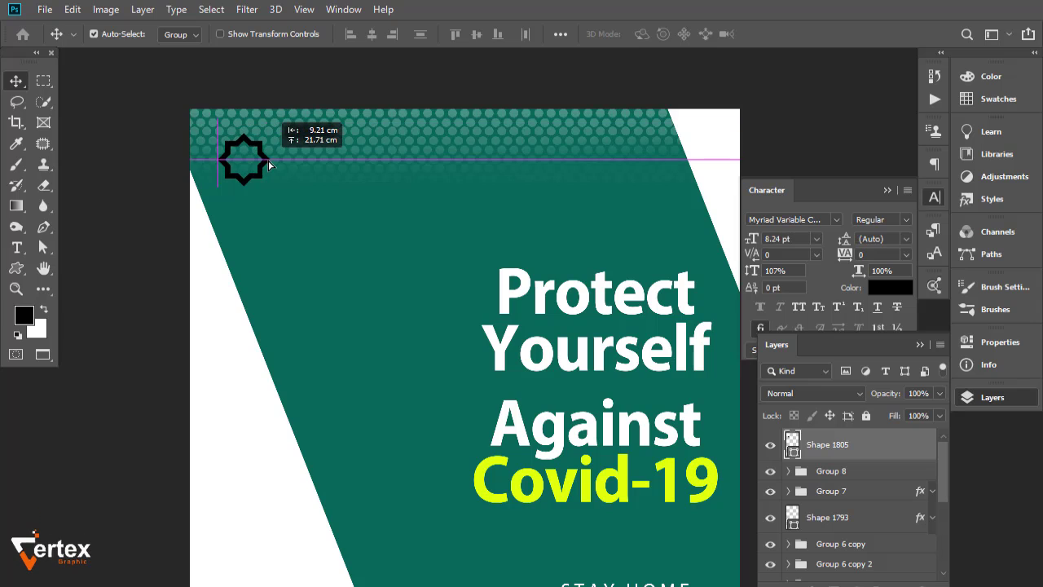
{"action": "left_click_drag", "start_coordinate": [256, 151], "coordinate": [271, 164]}
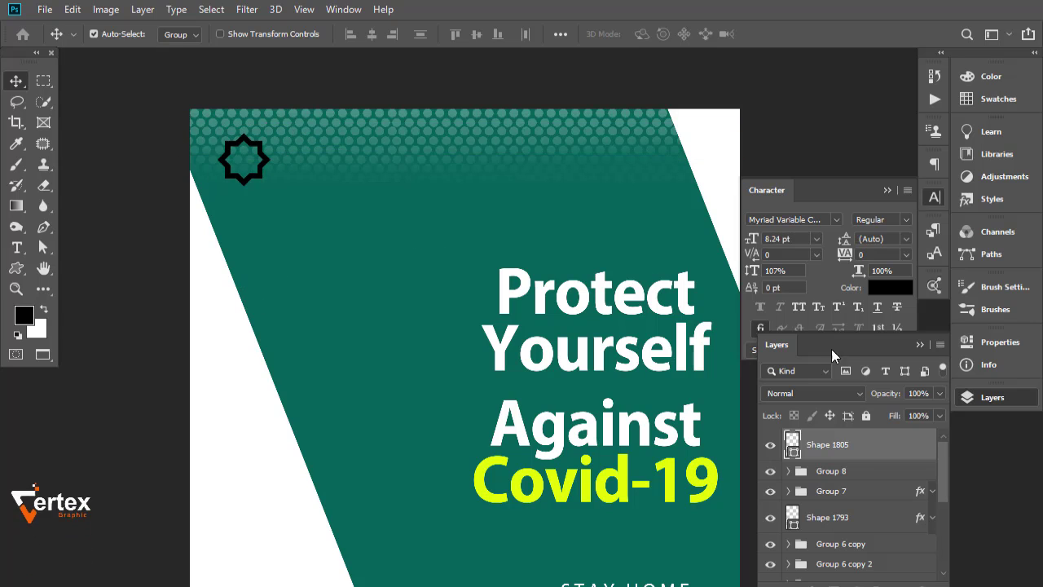
- Set the star shape's colour to white (ffffff) and scale it down
{"action": "key", "text": "i"}
{"action": "double_click", "coordinate": [795, 443]}
{"action": "type", "text": "ffffff"}
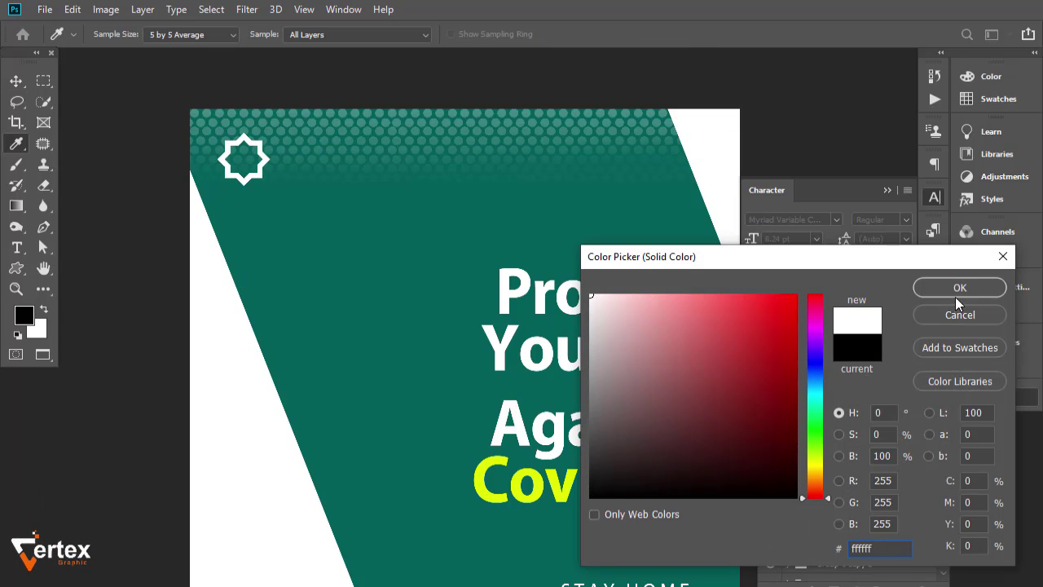
{"action": "left_click", "coordinate": [955, 285]}
{"action": "key", "text": "ctrl+t"}
{"action": "mouse_move", "coordinate": [274, 187]}
{"action": "left_mouse_down"}
{"action": "mouse_move", "coordinate": [246, 158]}
{"action": "mouse_move", "coordinate": [255, 172]}
{"action": "left_mouse_up"}
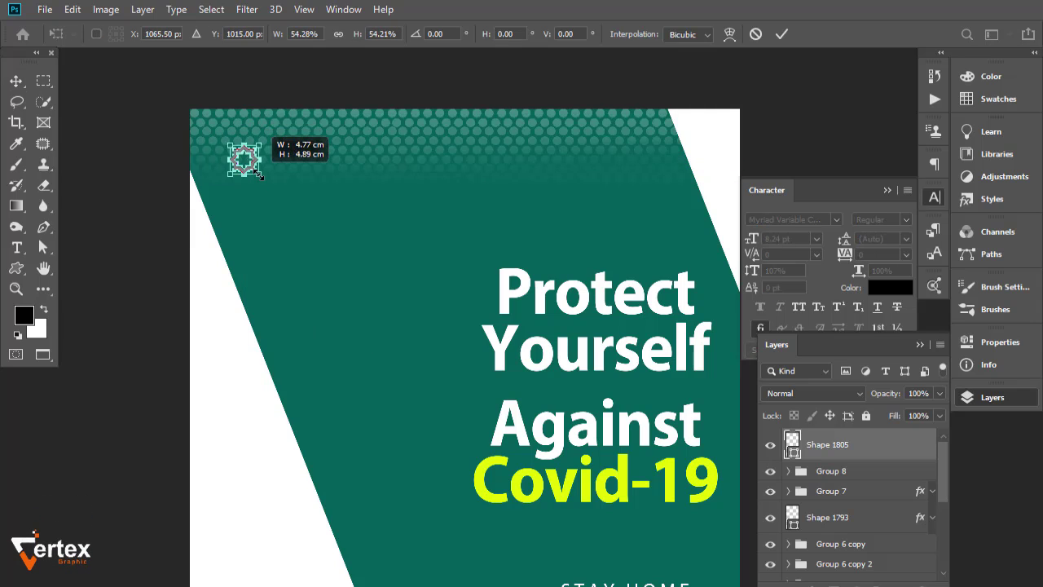
{"action": "key", "text": "Return"}
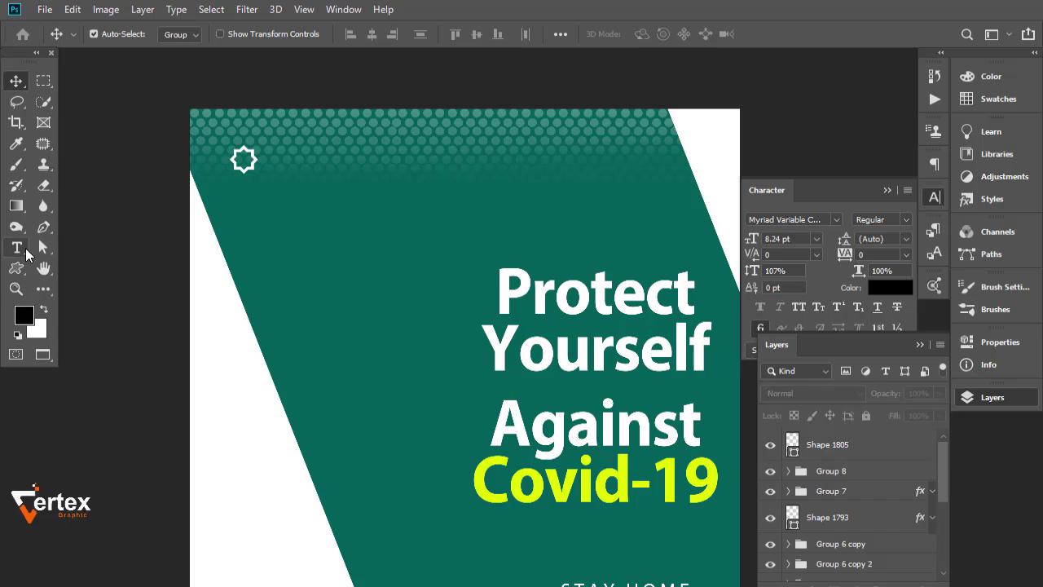
- Add YOUR LOGO text near the star, enlarge it, and place it beside the star
{"action": "key", "text": "t"}
{"action": "left_click", "coordinate": [275, 169]}
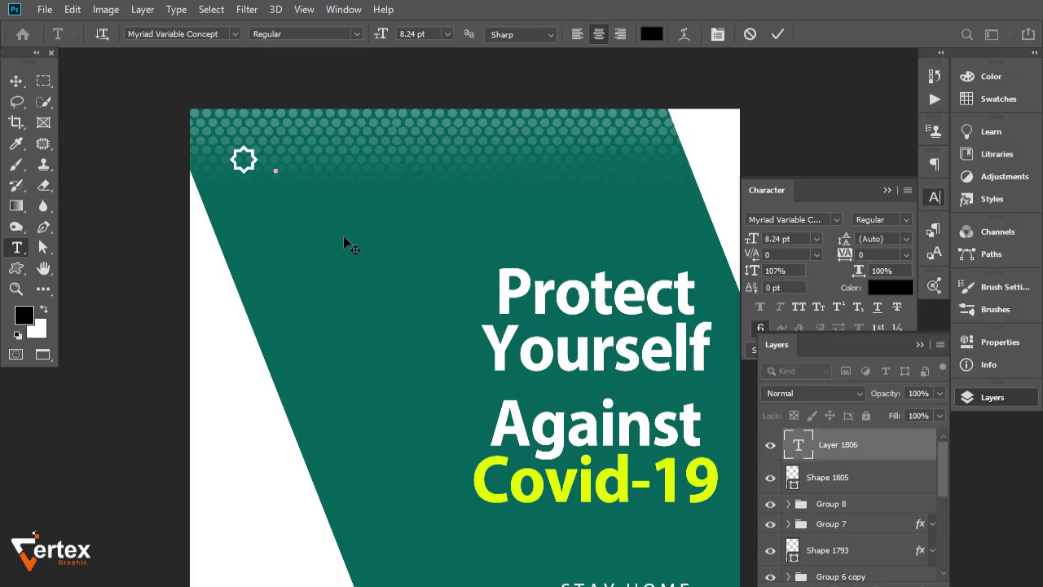
{"action": "key", "text": "ctrl+Return"}
{"action": "key", "text": "v"}
{"action": "key", "text": "ctrl+t"}
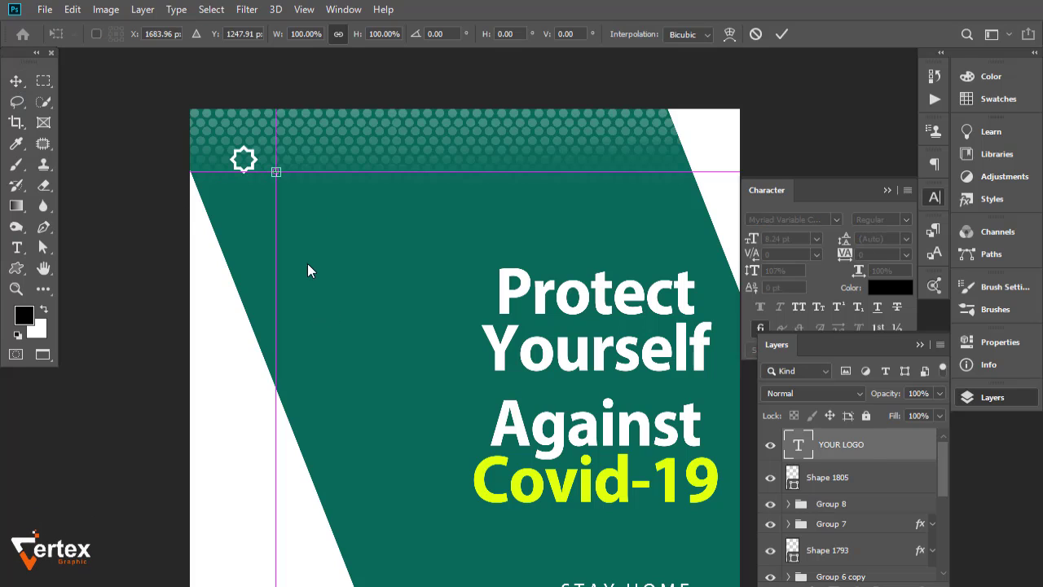
{"action": "mouse_move", "coordinate": [276, 172]}
{"action": "left_mouse_down"}
{"action": "mouse_move", "coordinate": [325, 229]}
{"action": "mouse_move", "coordinate": [304, 173]}
{"action": "left_mouse_up"}
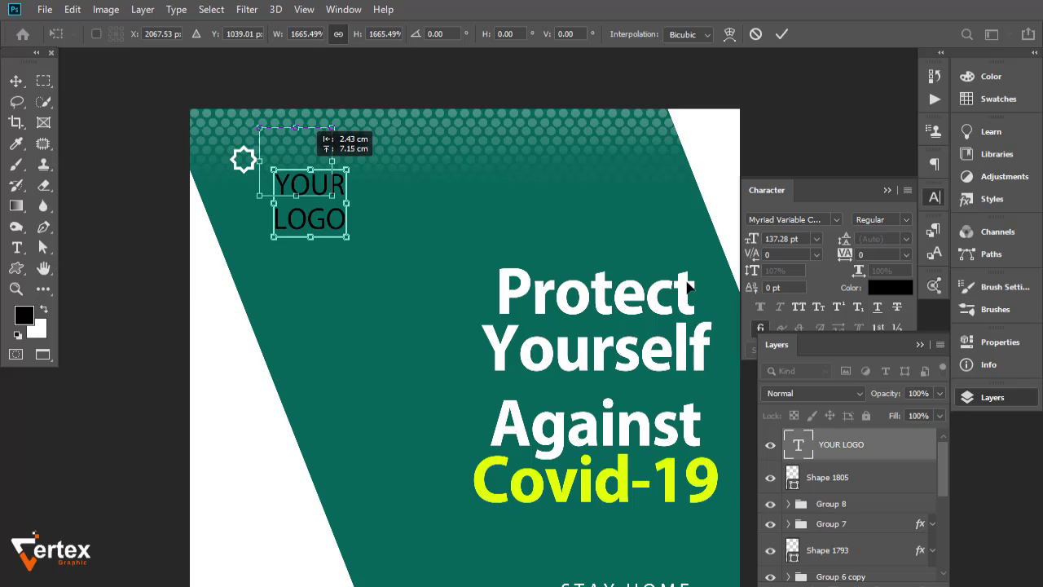
{"action": "left_click_drag", "start_coordinate": [689, 287], "coordinate": [268, 198]}
{"action": "scroll", "coordinate": [269, 198], "scroll_direction": "up", "scroll_amount": 5}
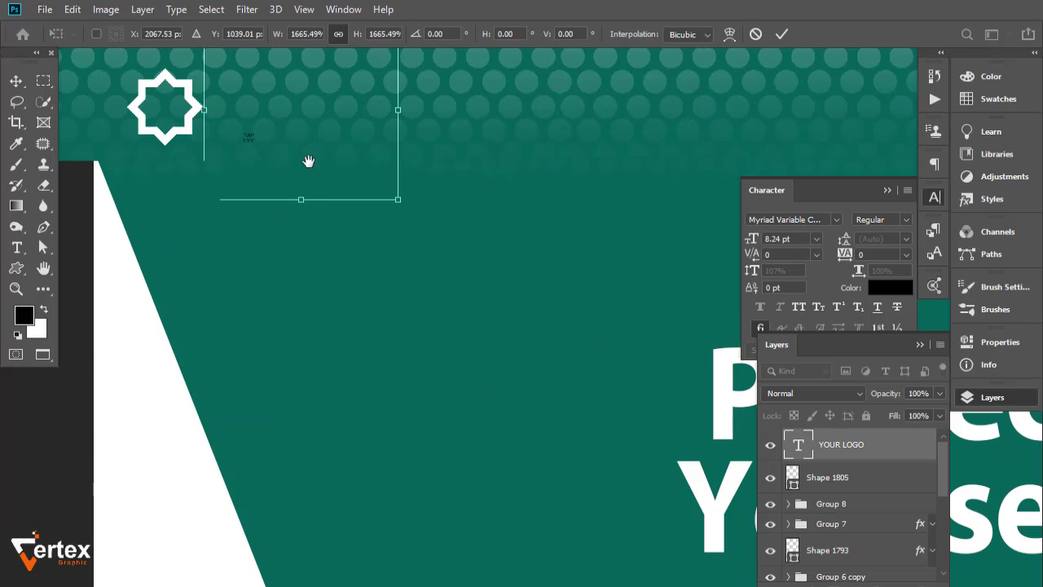
{"action": "left_click_drag", "start_coordinate": [291, 47], "coordinate": [326, 228]}
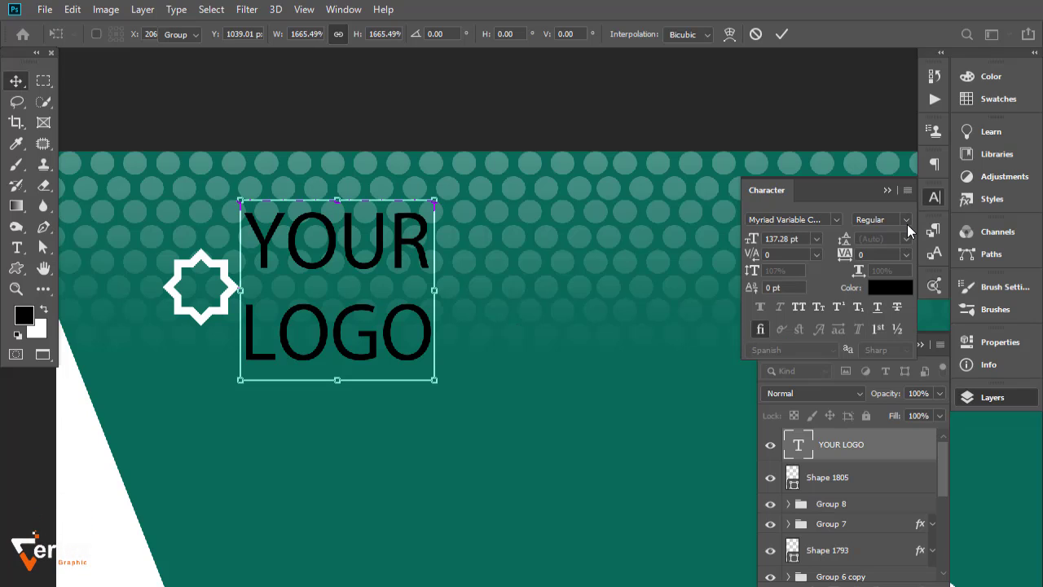
- Make YOUR LOGO Bold with tighter line spacing and white (ffffff) colour
{"action": "left_click", "coordinate": [905, 220]}
{"action": "left_click", "coordinate": [762, 259]}
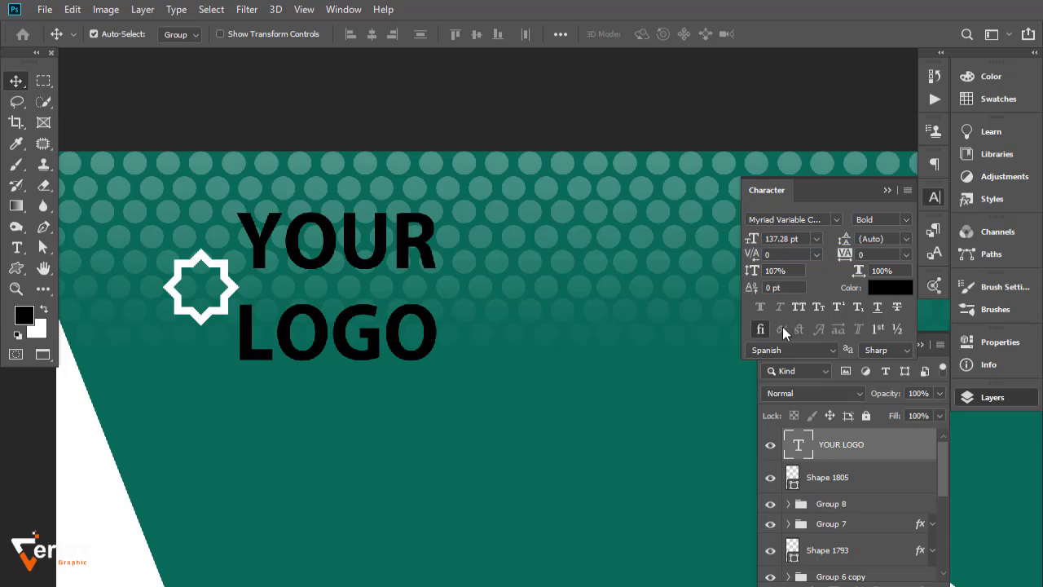
{"action": "mouse_move", "coordinate": [845, 261]}
{"action": "left_mouse_down"}
{"action": "mouse_move", "coordinate": [849, 244]}
{"action": "mouse_move", "coordinate": [812, 241]}
{"action": "left_mouse_up"}
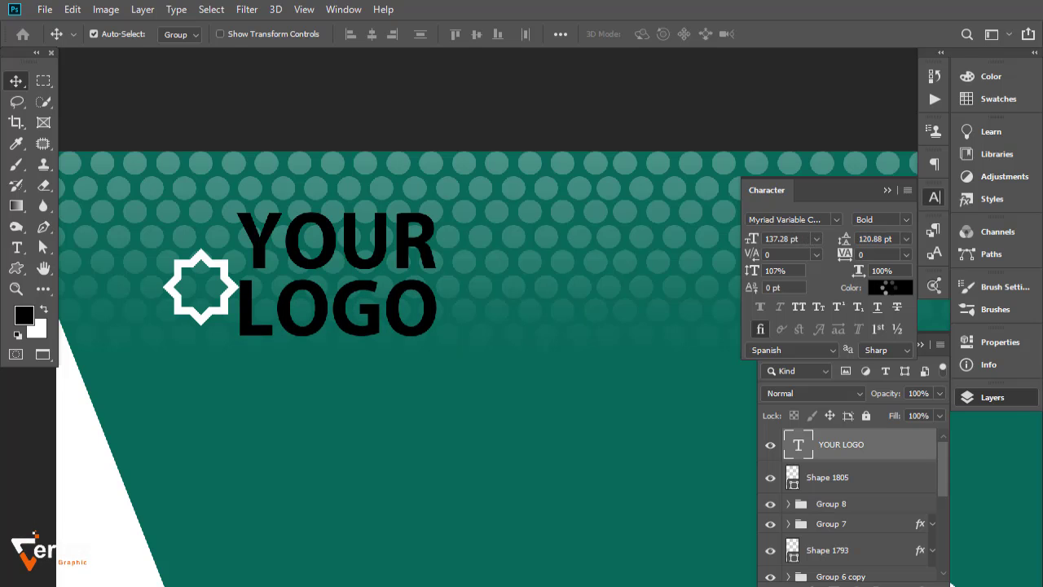
{"action": "left_click", "coordinate": [890, 286]}
{"action": "type", "text": "ffffff"}
{"action": "key", "text": "Return"}
- Scale YOUR LOGO down to 98.53 pt and align it beside the star
{"action": "left_click_drag", "start_coordinate": [354, 324], "coordinate": [383, 347]}
{"action": "key", "text": "ctrl+t"}
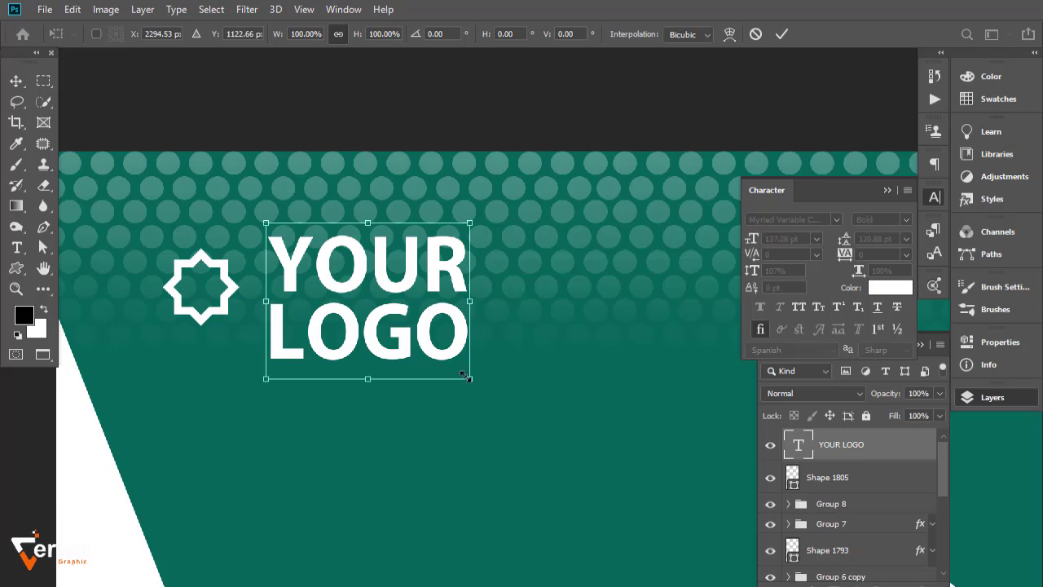
{"action": "left_click_drag", "start_coordinate": [467, 377], "coordinate": [401, 339]}
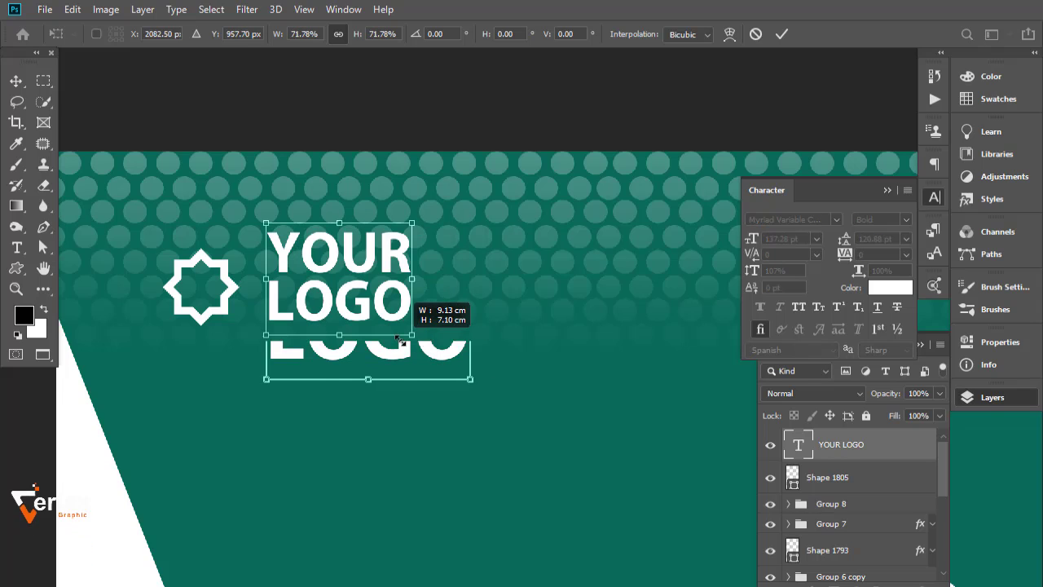
{"action": "key", "text": "Return"}
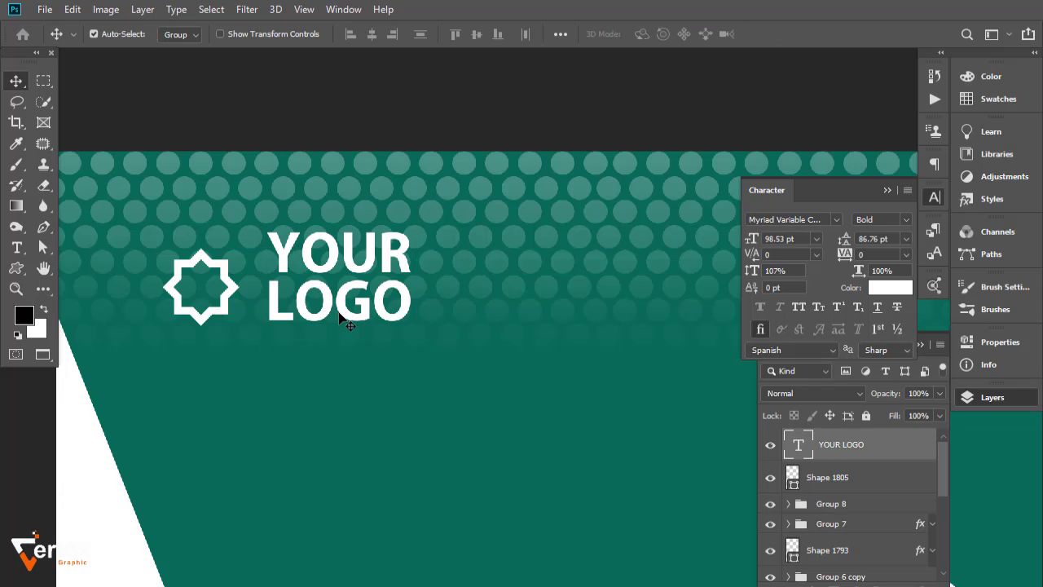
{"action": "left_click_drag", "start_coordinate": [349, 321], "coordinate": [335, 325]}
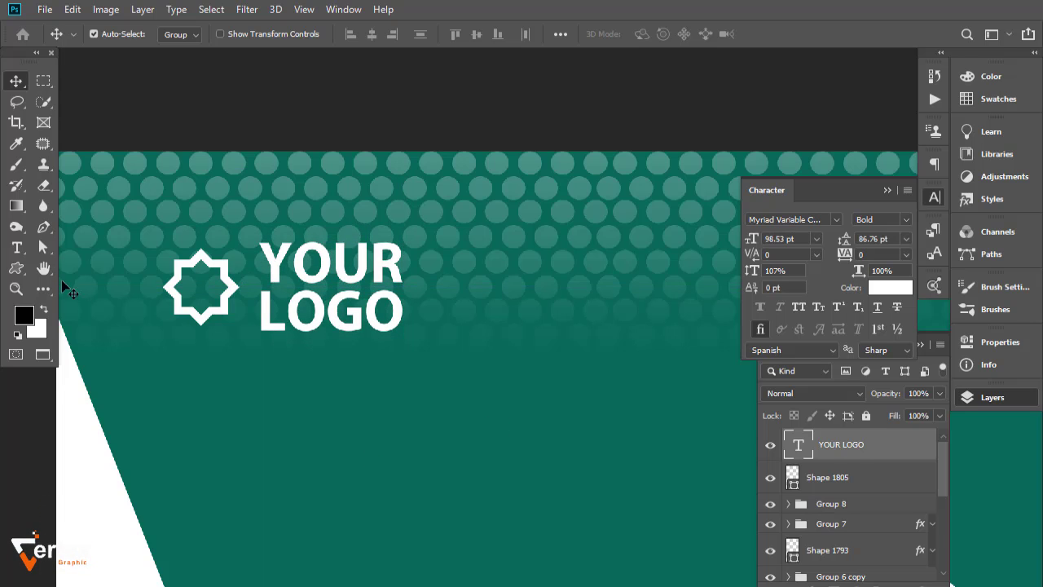
{"action": "left_click", "coordinate": [73, 512]}
{"action": "right_click", "coordinate": [17, 267]}
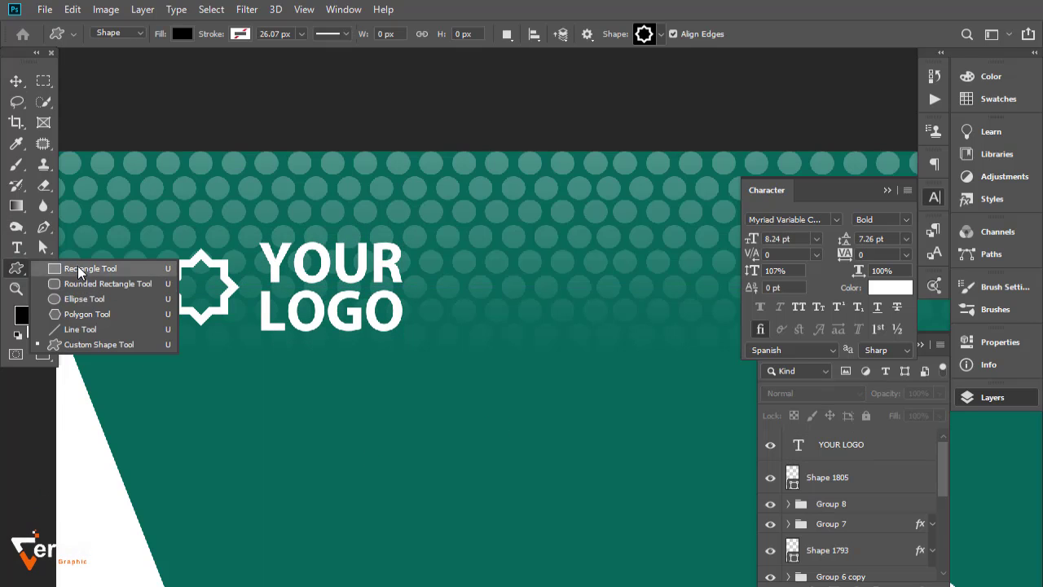
- Draw a tall rectangle below the logo with no fill and a 28.07 px white stroke
{"action": "left_click", "coordinate": [90, 268]}
{"action": "left_click_drag", "start_coordinate": [409, 278], "coordinate": [177, 54]}
{"action": "mouse_move", "coordinate": [314, 174]}
{"action": "left_mouse_down"}
{"action": "mouse_move", "coordinate": [403, 452]}
{"action": "mouse_move", "coordinate": [402, 443]}
{"action": "left_mouse_up"}
{"action": "left_click", "coordinate": [740, 424]}
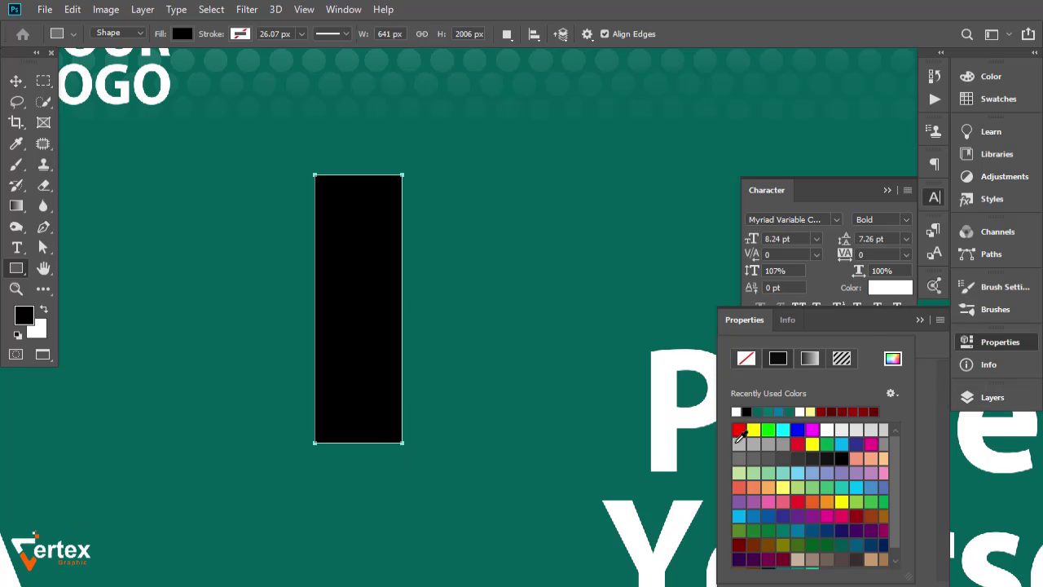
{"action": "left_click", "coordinate": [747, 361]}
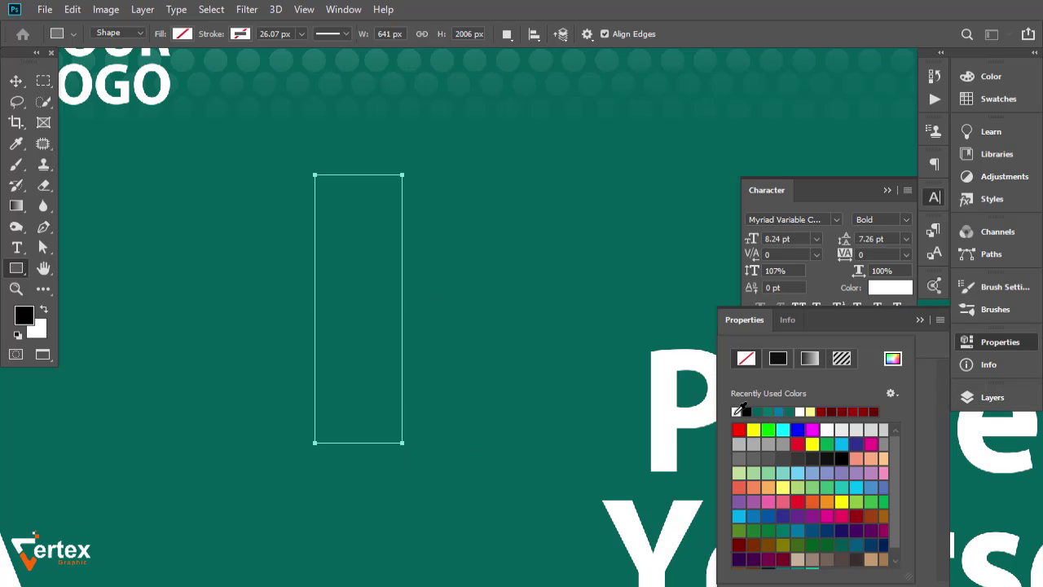
{"action": "left_click", "coordinate": [736, 411]}
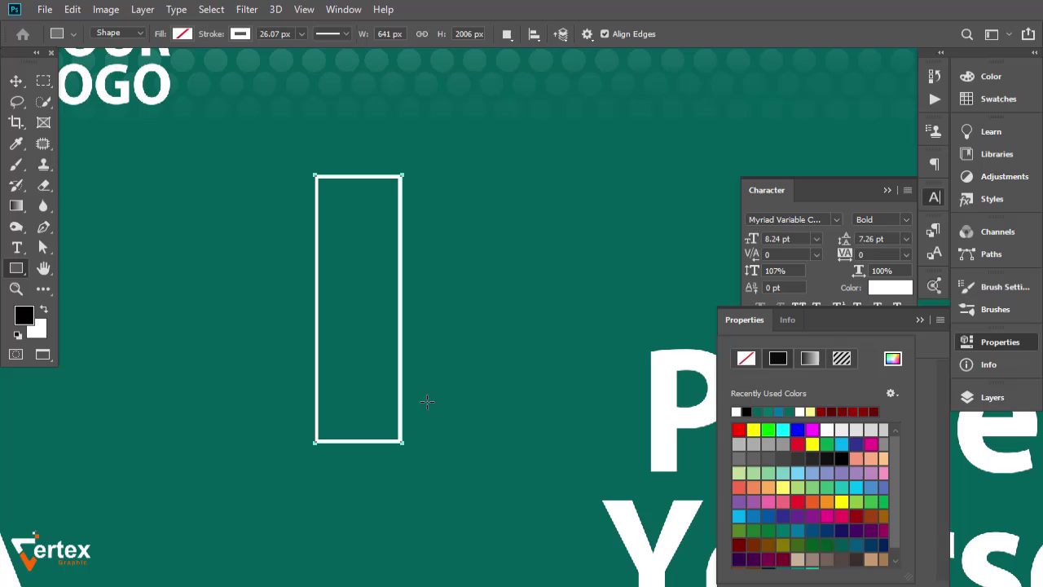
{"action": "left_click", "coordinate": [210, 39]}
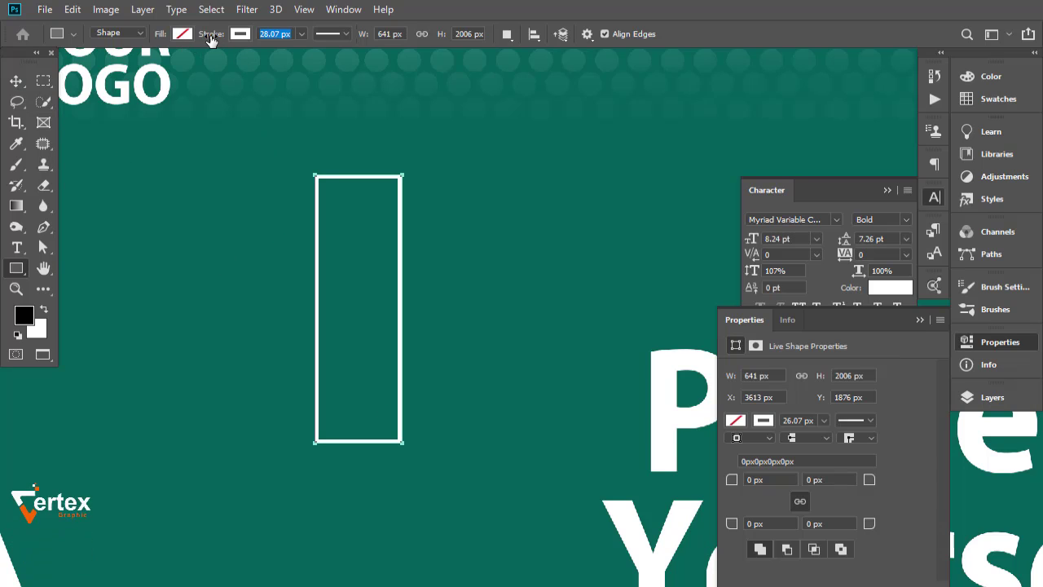
{"action": "key", "text": "v"}
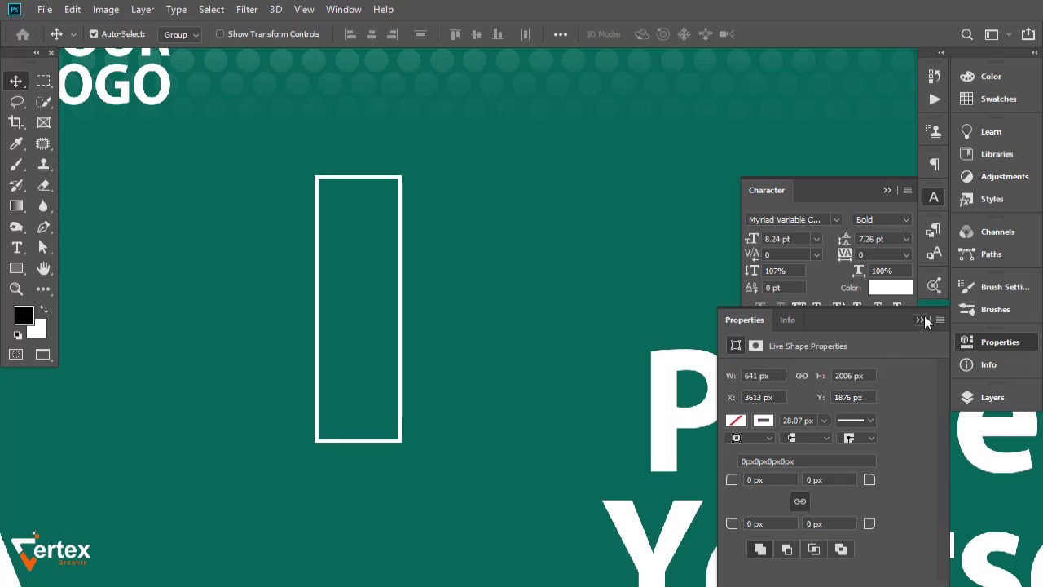
{"action": "left_click", "coordinate": [920, 320]}
{"action": "left_click", "coordinate": [992, 397]}
- Duplicate the rectangle, rotate the copy 90°, and merge both into a cross shape
{"action": "left_click_drag", "start_coordinate": [889, 448], "coordinate": [904, 583]}
{"action": "key", "text": "ctrl+t"}
{"action": "right_click", "coordinate": [341, 267]}
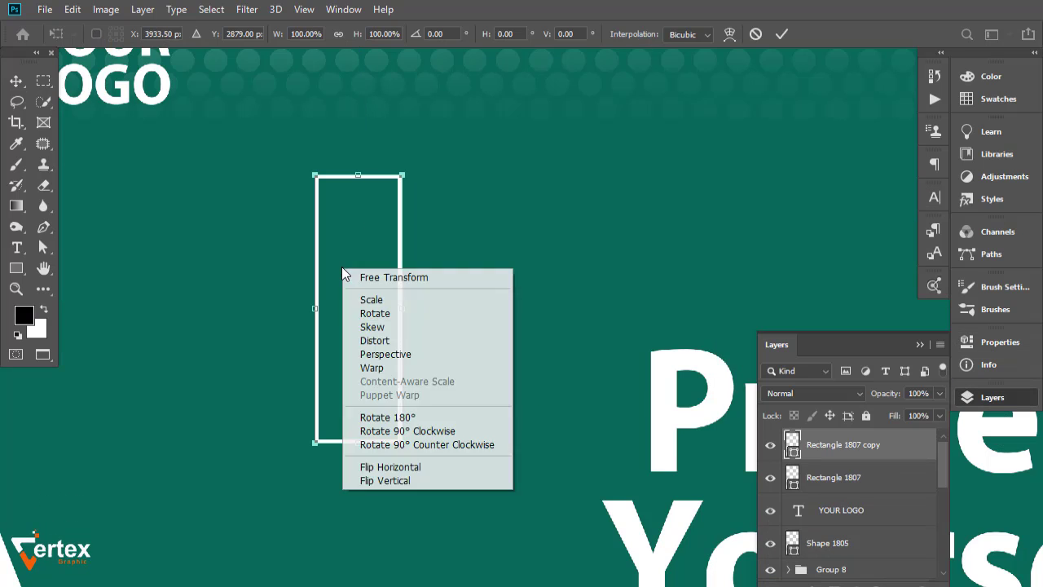
{"action": "left_click", "coordinate": [408, 430]}
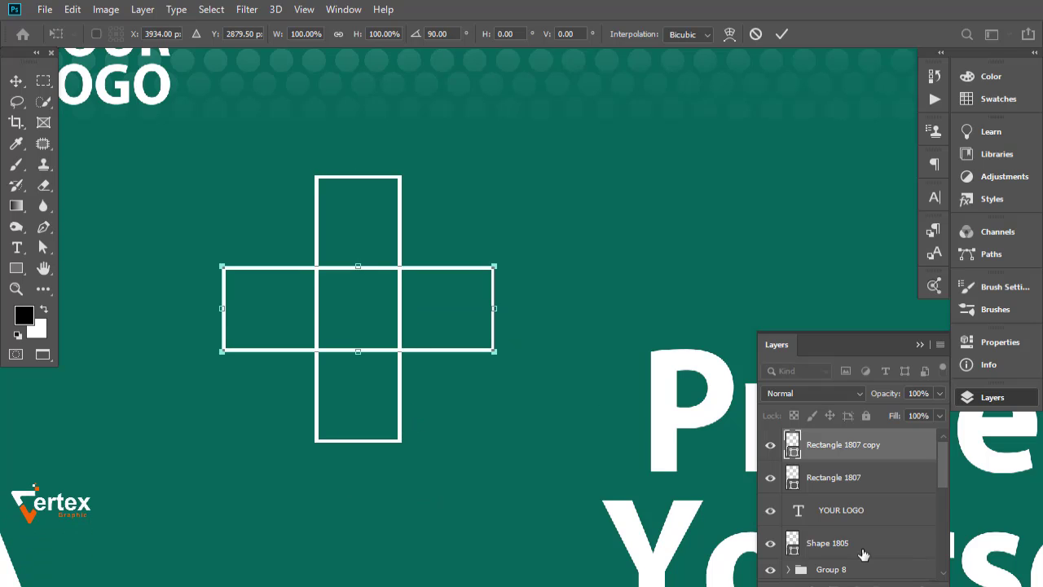
{"action": "key", "text": "Return"}
{"action": "left_click", "coordinate": [856, 480], "text": "shift"}
{"action": "left_click", "coordinate": [106, 9]}
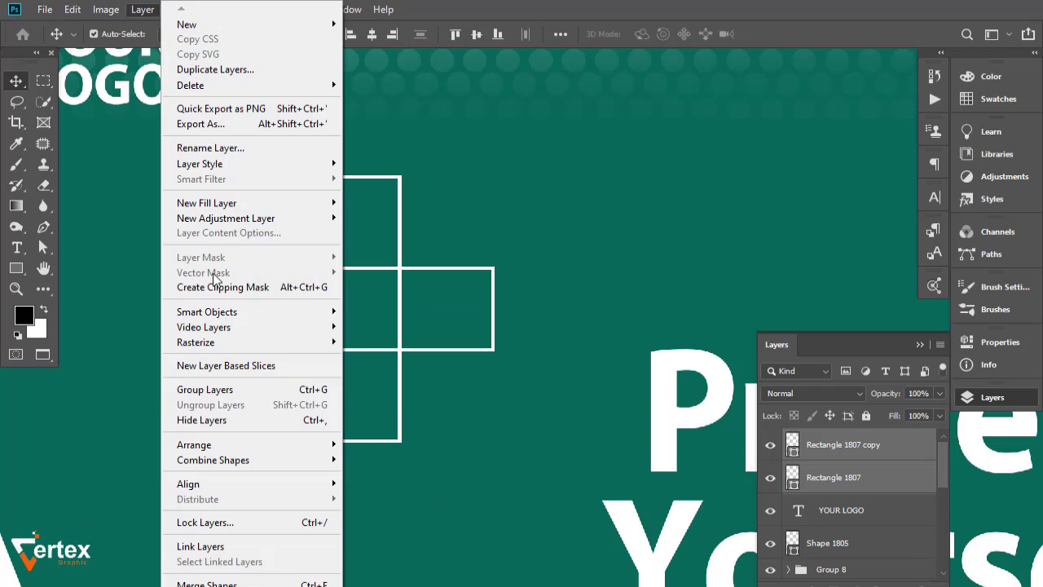
{"action": "mouse_move", "coordinate": [213, 460]}
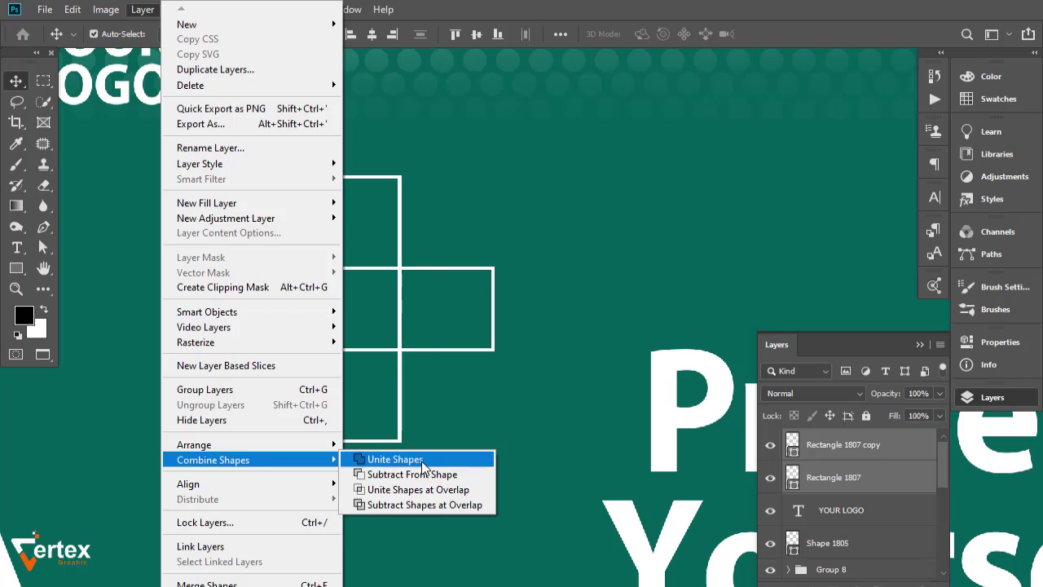
{"action": "left_click", "coordinate": [422, 463]}
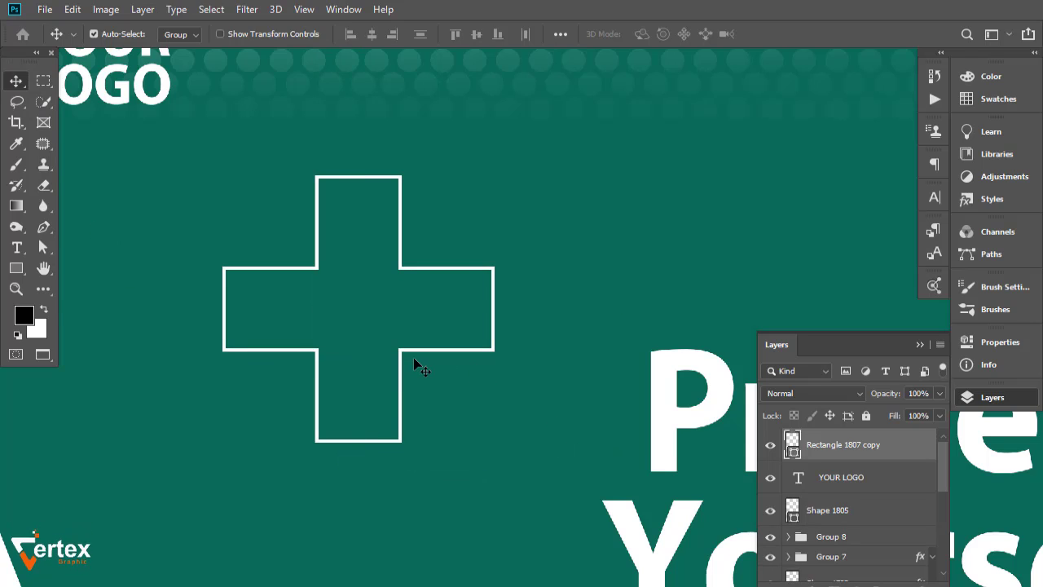
- Reselect the cross layer and move it up-right beside the Protect Yourself headline
{"action": "left_click_drag", "start_coordinate": [483, 379], "coordinate": [931, 542]}
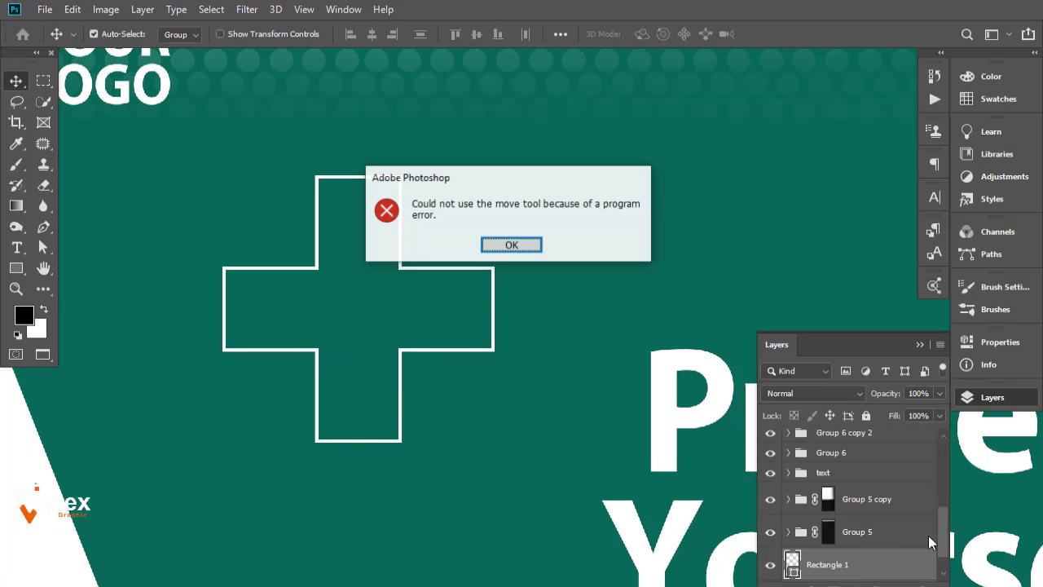
{"action": "left_click", "coordinate": [511, 245]}
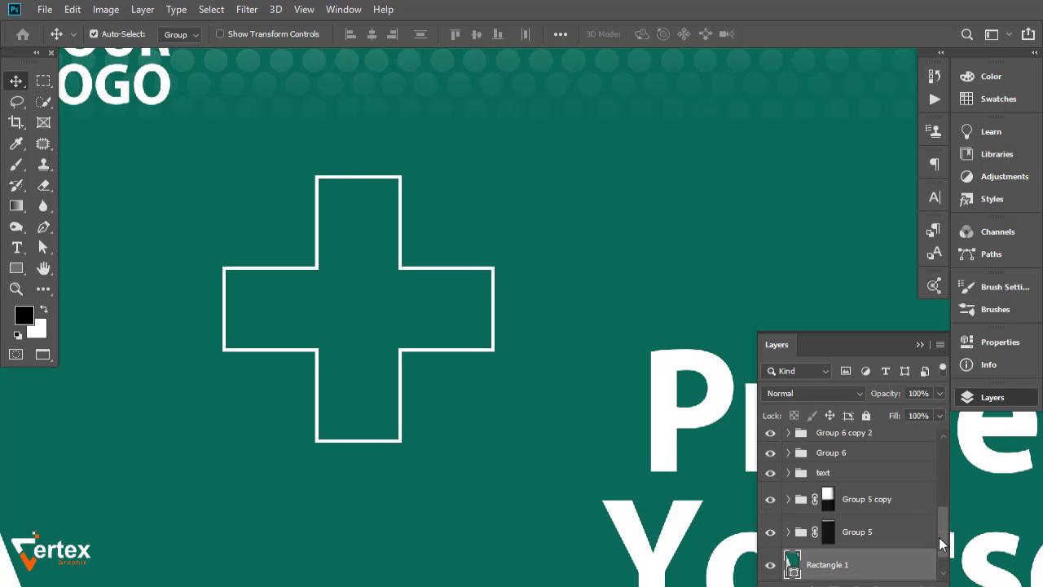
{"action": "left_click_drag", "start_coordinate": [941, 542], "coordinate": [929, 437]}
{"action": "left_click", "coordinate": [928, 444]}
{"action": "key", "text": "ctrl+t"}
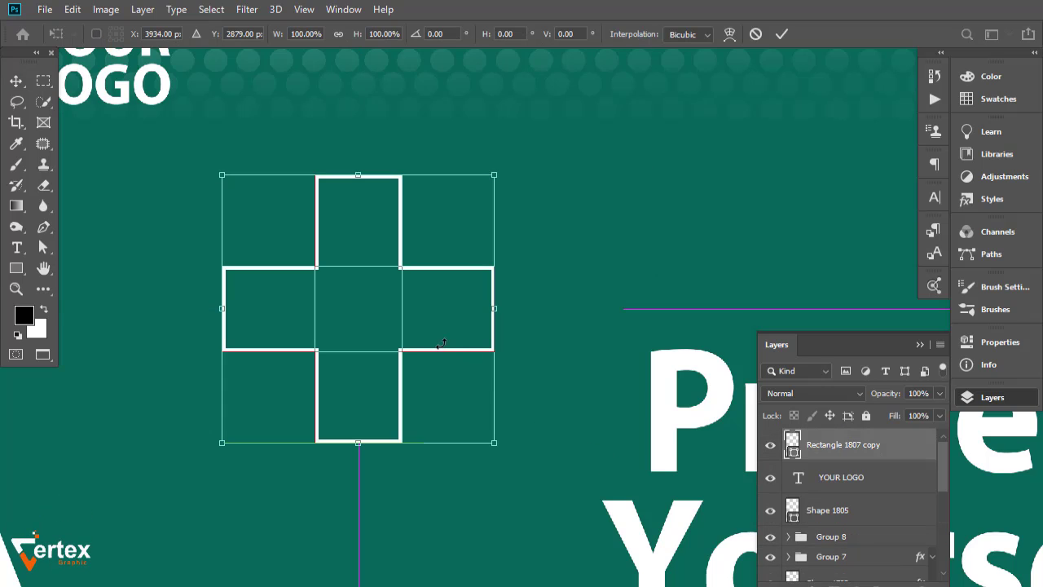
{"action": "left_click_drag", "start_coordinate": [405, 339], "coordinate": [536, 333]}
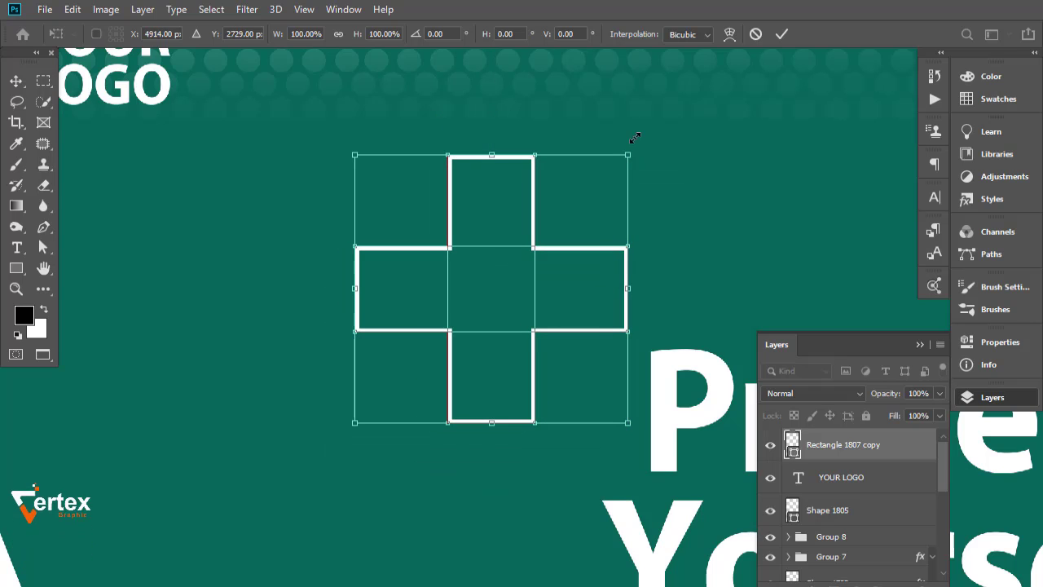
{"action": "key", "text": "Return"}
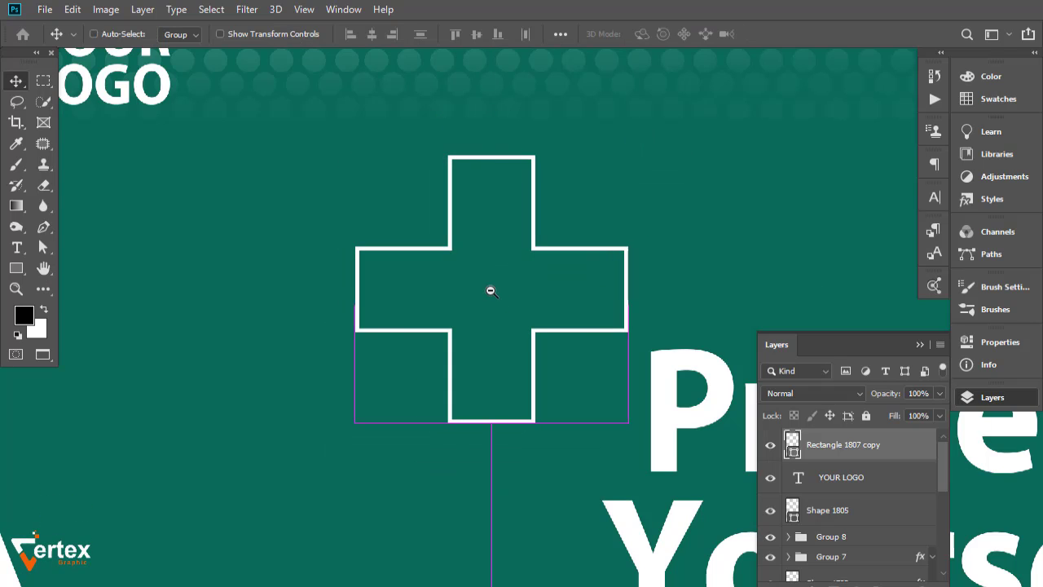
{"action": "scroll", "coordinate": [491, 291], "scroll_direction": "down", "scroll_amount": 1}
{"action": "scroll", "coordinate": [491, 291], "scroll_direction": "down", "scroll_amount": 2}
{"action": "scroll", "coordinate": [491, 291], "scroll_direction": "down", "scroll_amount": 2}
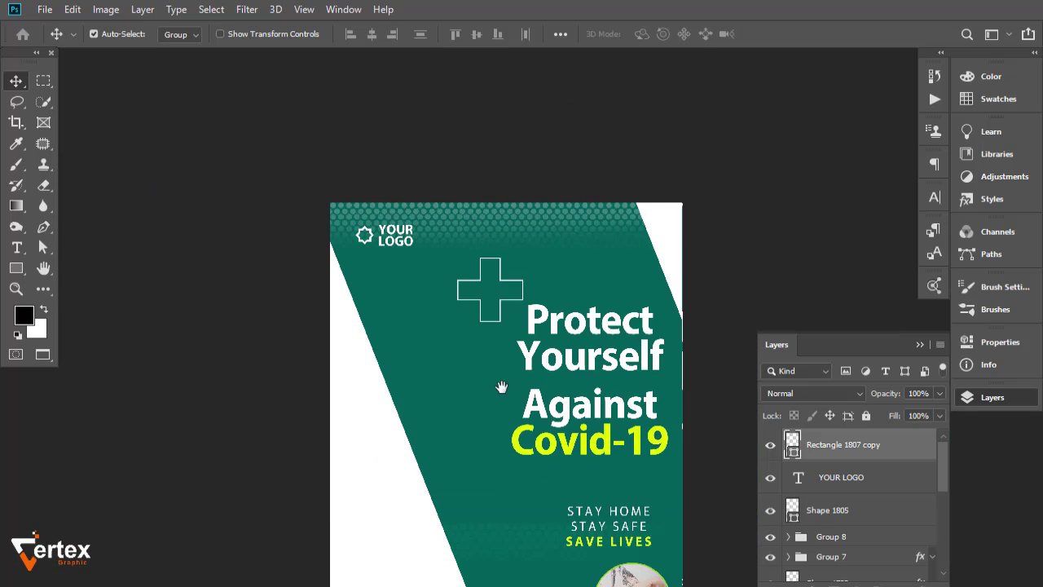
- Lower the Rectangle 1807 copy layer's opacity to about 42%
{"action": "scroll", "coordinate": [501, 387], "scroll_direction": "down", "scroll_amount": 2}
{"action": "left_click_drag", "start_coordinate": [489, 396], "coordinate": [404, 228]}
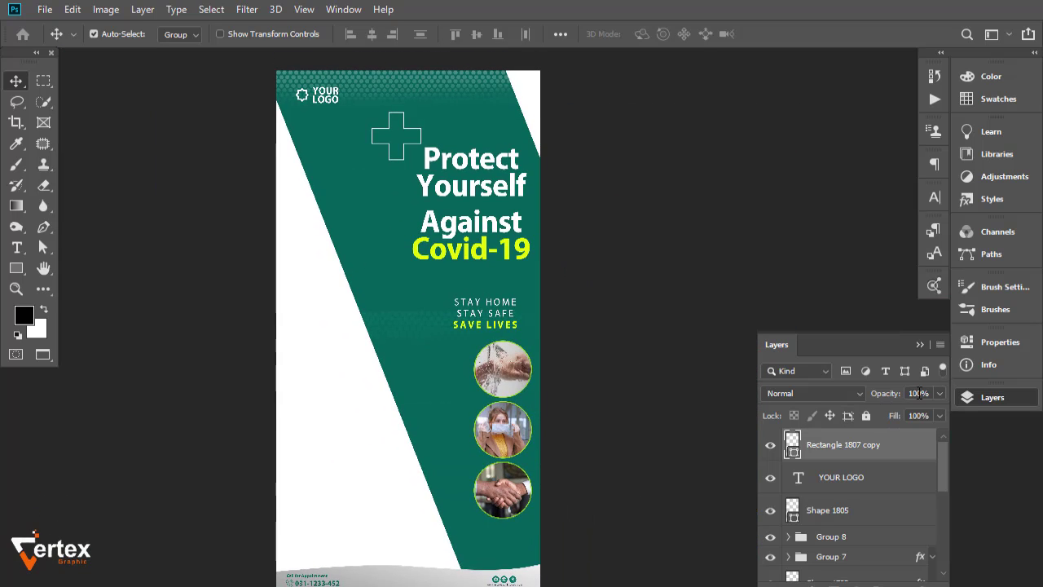
{"action": "left_click_drag", "start_coordinate": [907, 416], "coordinate": [894, 413]}
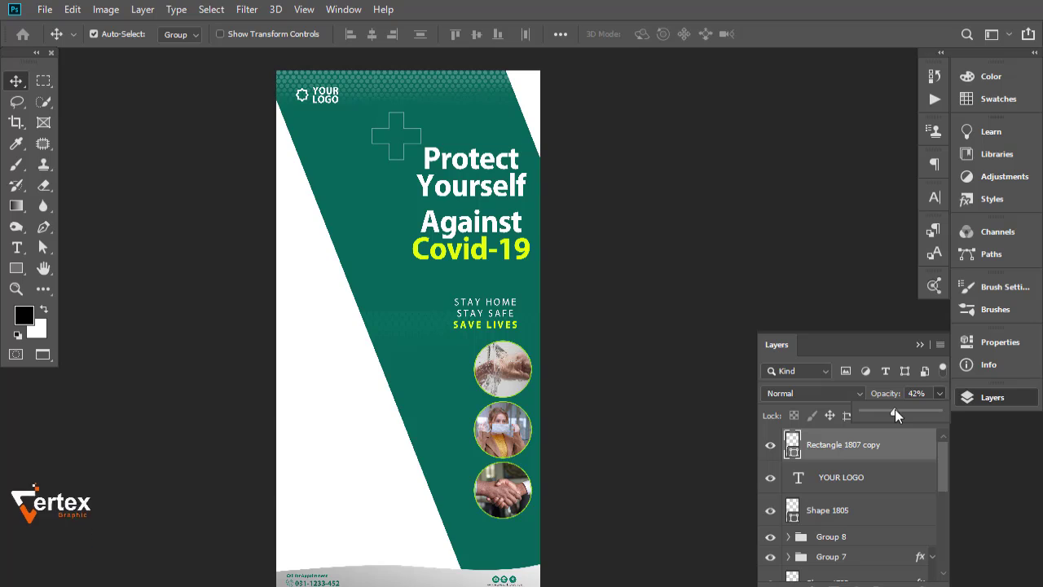
{"action": "left_click", "coordinate": [241, 276]}
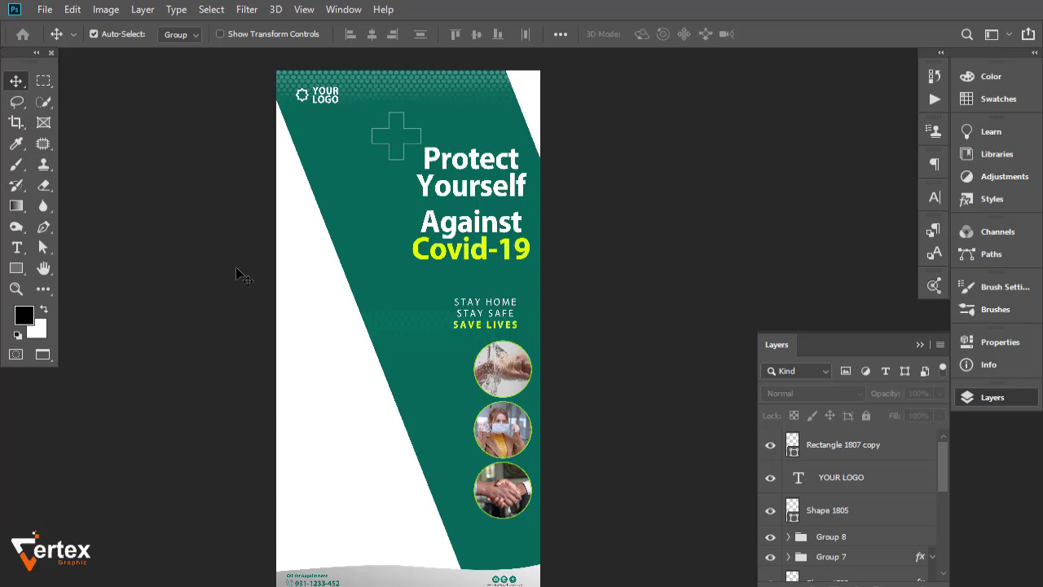
- Place Embedded pngwing.com (16) from E:\photoshop\PNG IMAGES\doctor
{"action": "left_click", "coordinate": [44, 9]}
{"action": "left_click", "coordinate": [107, 317]}
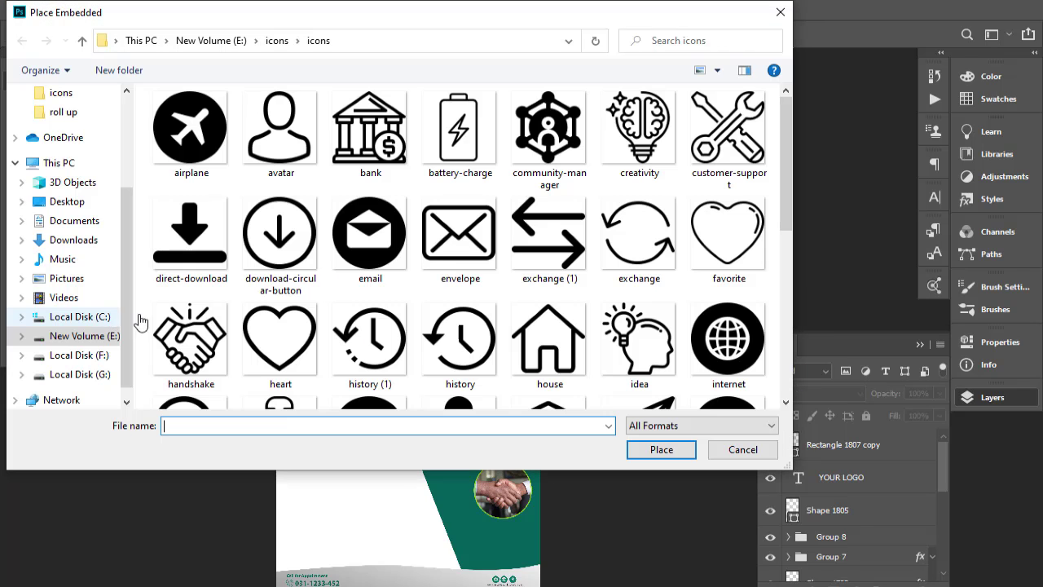
{"action": "left_click", "coordinate": [101, 350]}
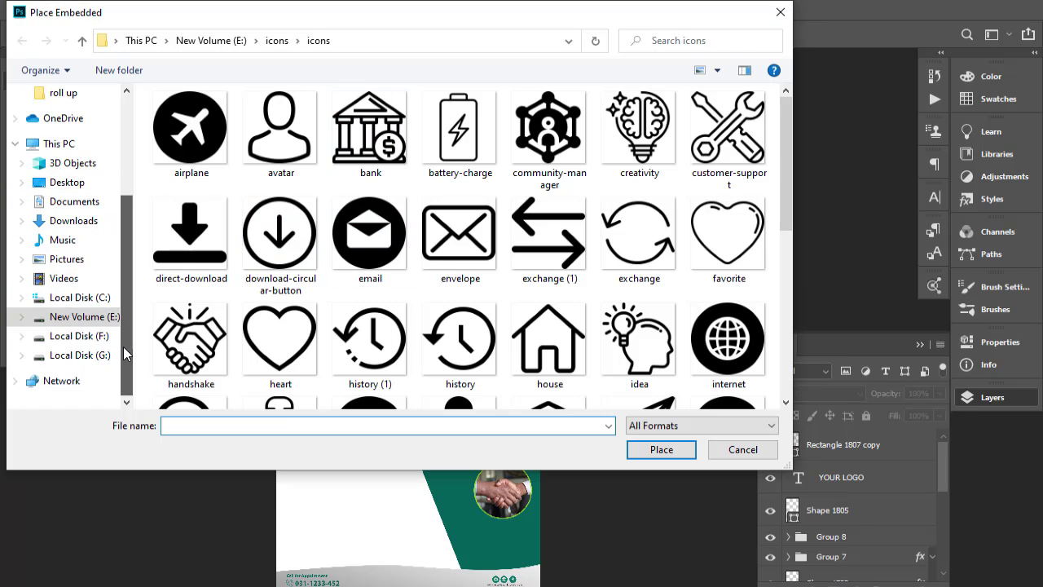
{"action": "left_click", "coordinate": [84, 316]}
{"action": "left_click", "coordinate": [734, 293]}
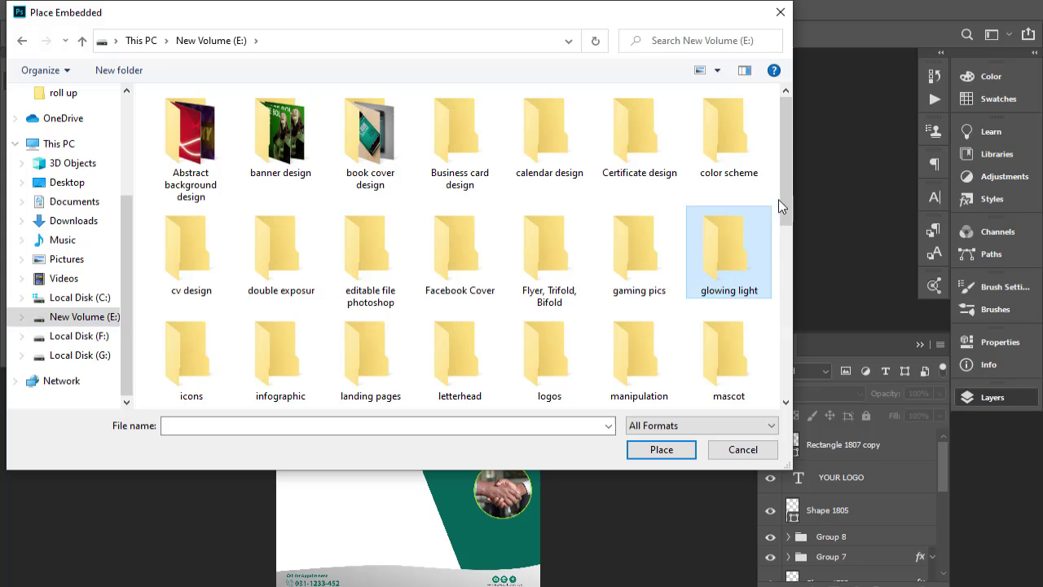
{"action": "left_click_drag", "start_coordinate": [779, 205], "coordinate": [782, 260]}
{"action": "double_click", "coordinate": [550, 233]}
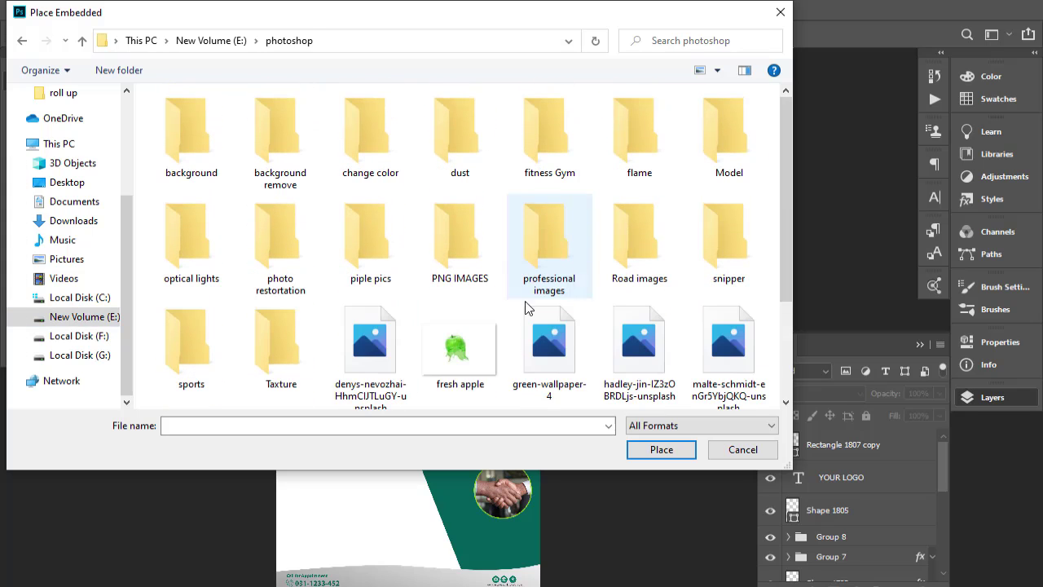
{"action": "double_click", "coordinate": [460, 240]}
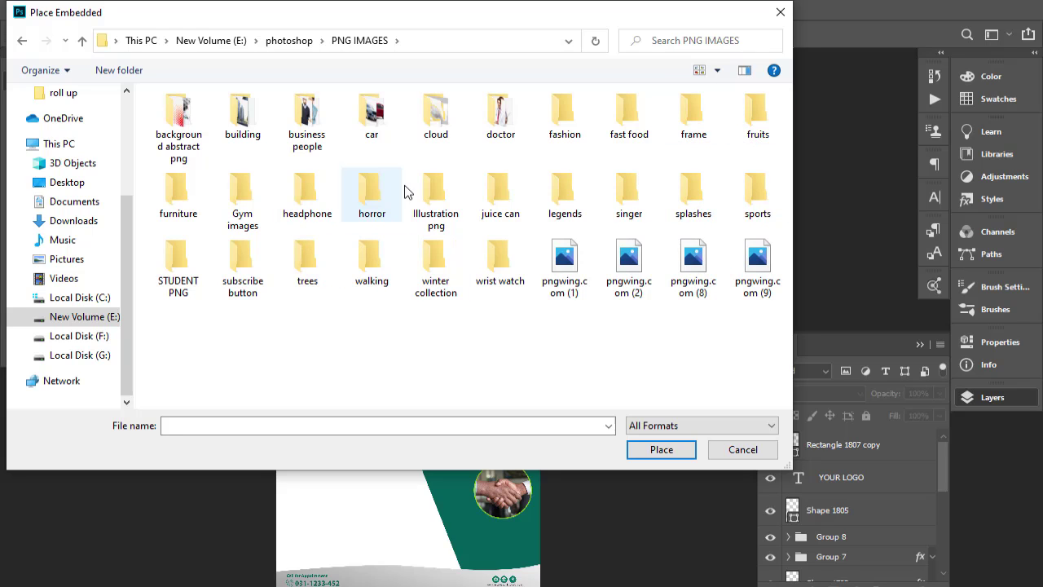
{"action": "left_click", "coordinate": [506, 133]}
{"action": "double_click", "coordinate": [503, 131]}
{"action": "left_click", "coordinate": [285, 122]}
- Scale the nurse image to about 1366% and fit it along the poster's lower left
{"action": "left_click", "coordinate": [661, 449]}
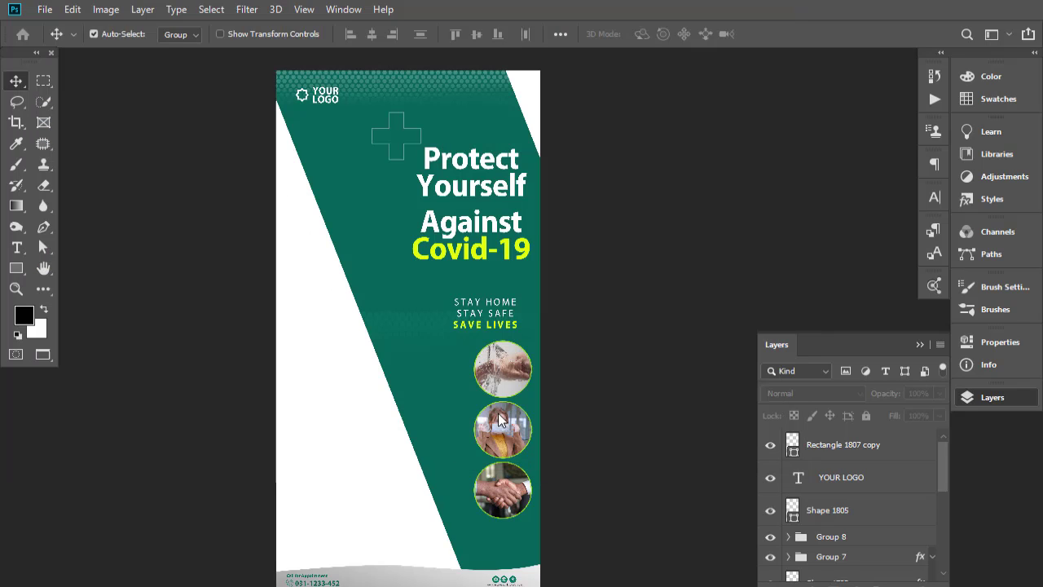
{"action": "left_click_drag", "start_coordinate": [422, 345], "coordinate": [531, 430]}
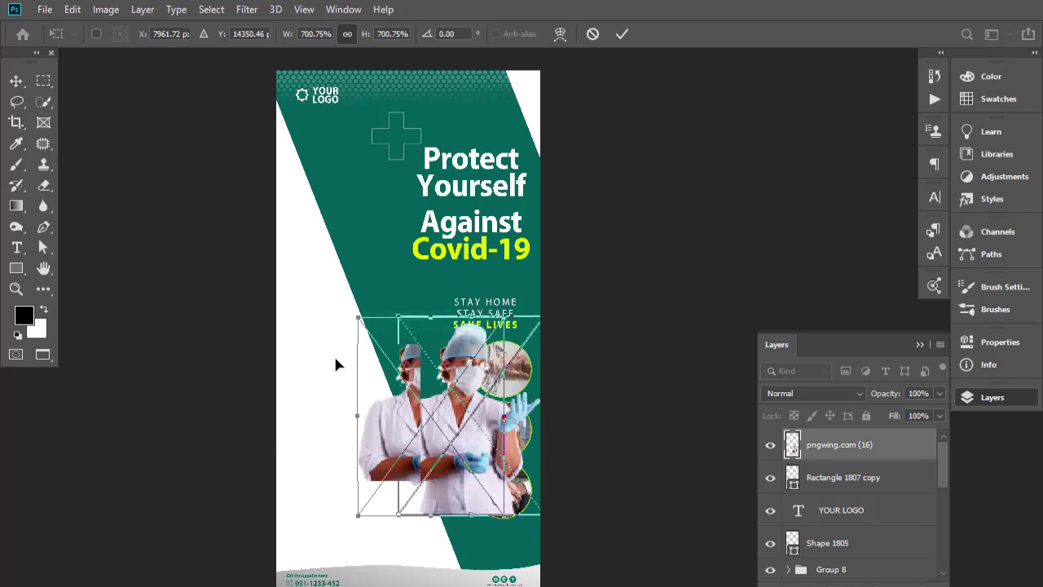
{"action": "left_click_drag", "start_coordinate": [338, 363], "coordinate": [349, 298]}
{"action": "left_click_drag", "start_coordinate": [436, 495], "coordinate": [529, 580]}
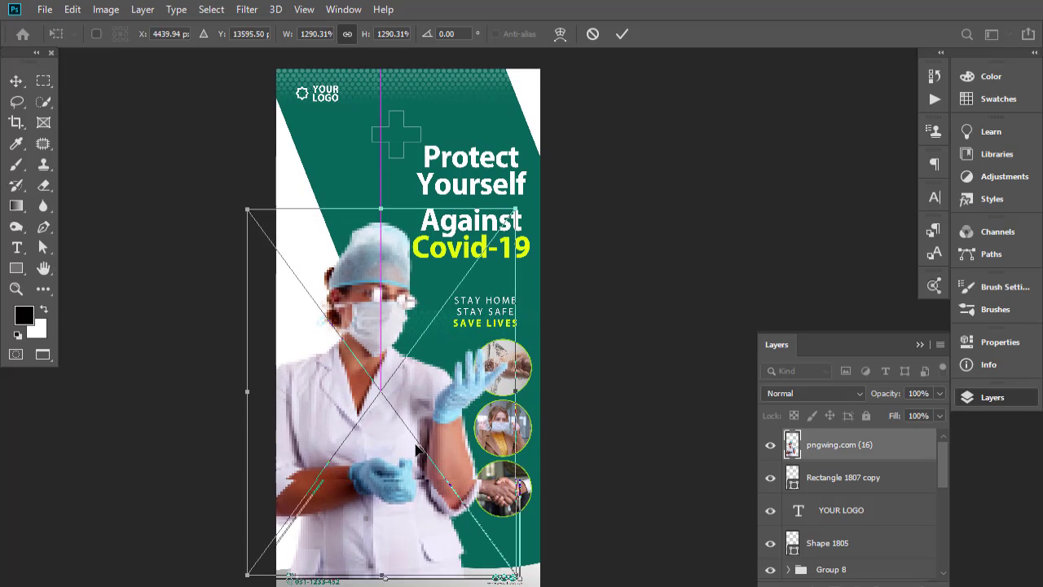
{"action": "left_click_drag", "start_coordinate": [440, 470], "coordinate": [405, 460]}
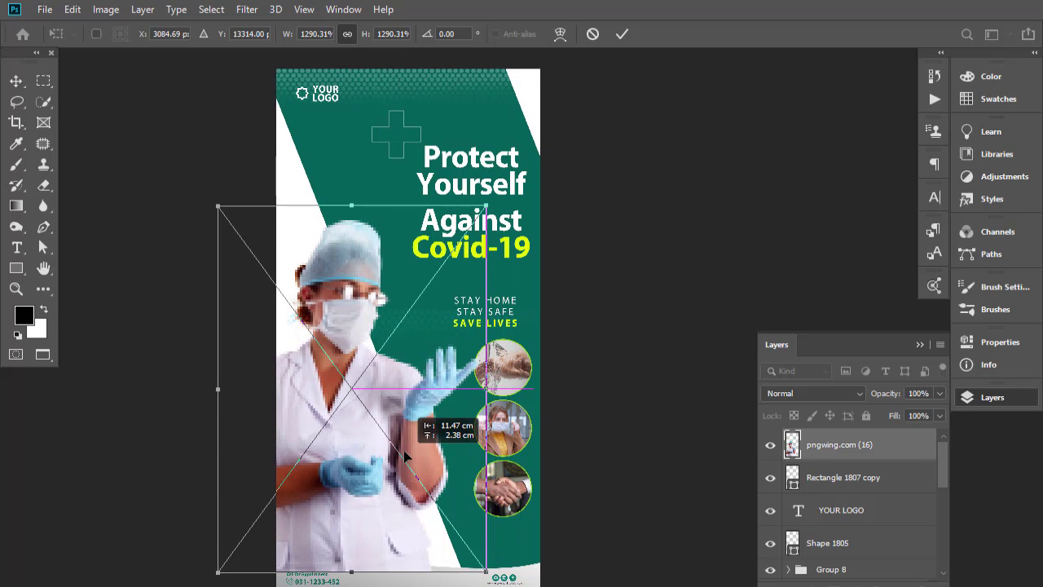
{"action": "left_click_drag", "start_coordinate": [405, 456], "coordinate": [405, 435]}
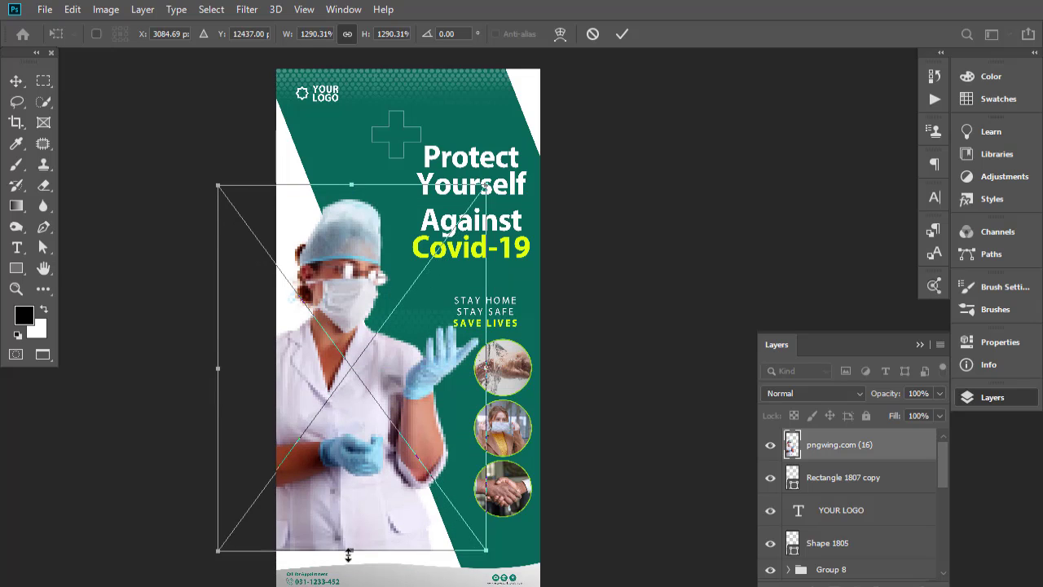
{"action": "left_click_drag", "start_coordinate": [348, 554], "coordinate": [352, 572]}
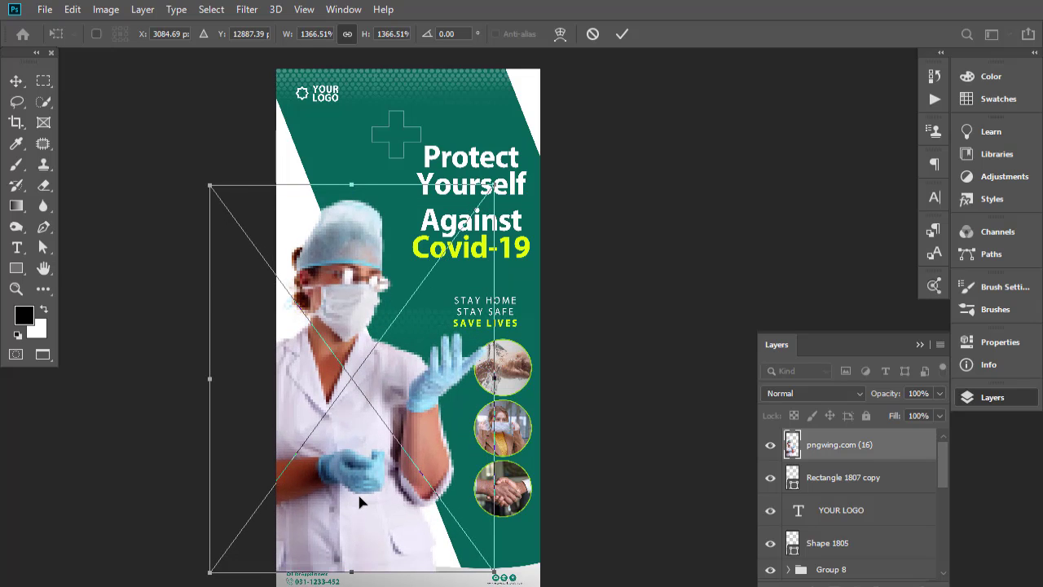
{"action": "key", "text": "Return"}
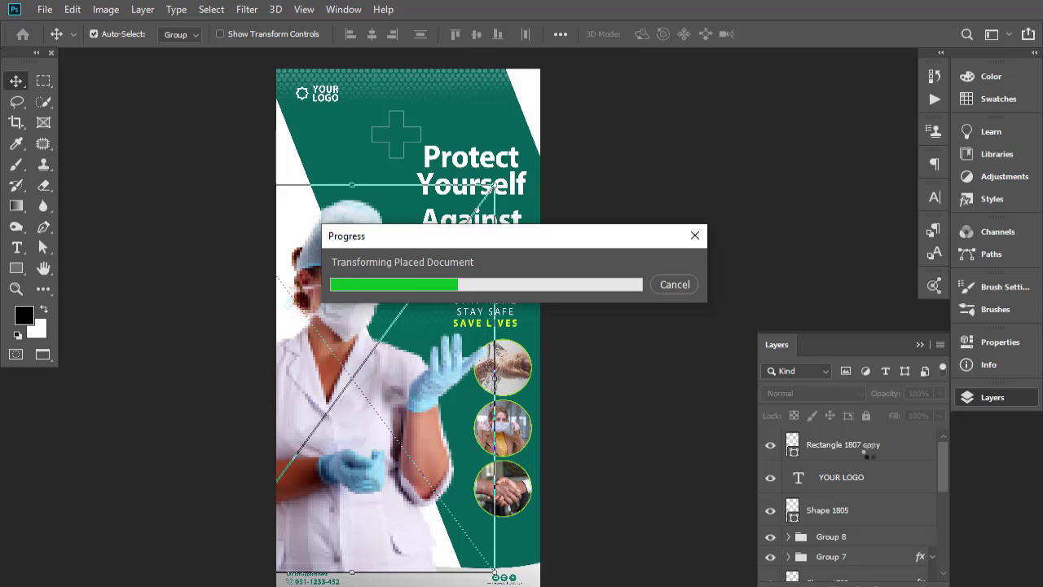
{"action": "scroll", "coordinate": [852, 505], "scroll_direction": "down", "scroll_amount": 1}
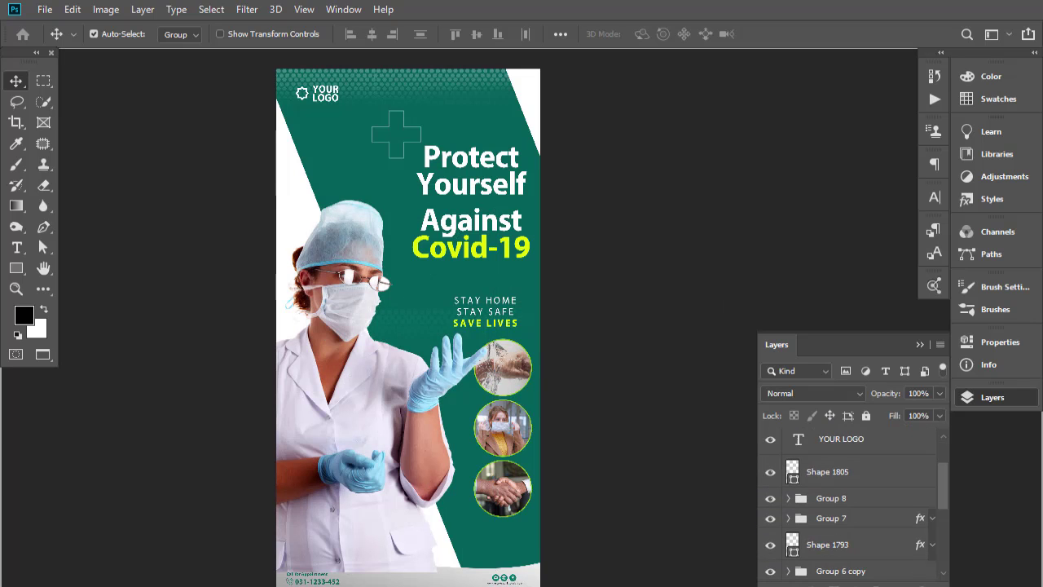
{"action": "scroll", "coordinate": [860, 522], "scroll_direction": "down", "scroll_amount": 3}
{"action": "scroll", "coordinate": [860, 521], "scroll_direction": "down", "scroll_amount": 2}
{"action": "scroll", "coordinate": [860, 522], "scroll_direction": "down", "scroll_amount": 1}
{"action": "scroll", "coordinate": [860, 522], "scroll_direction": "down", "scroll_amount": 1}
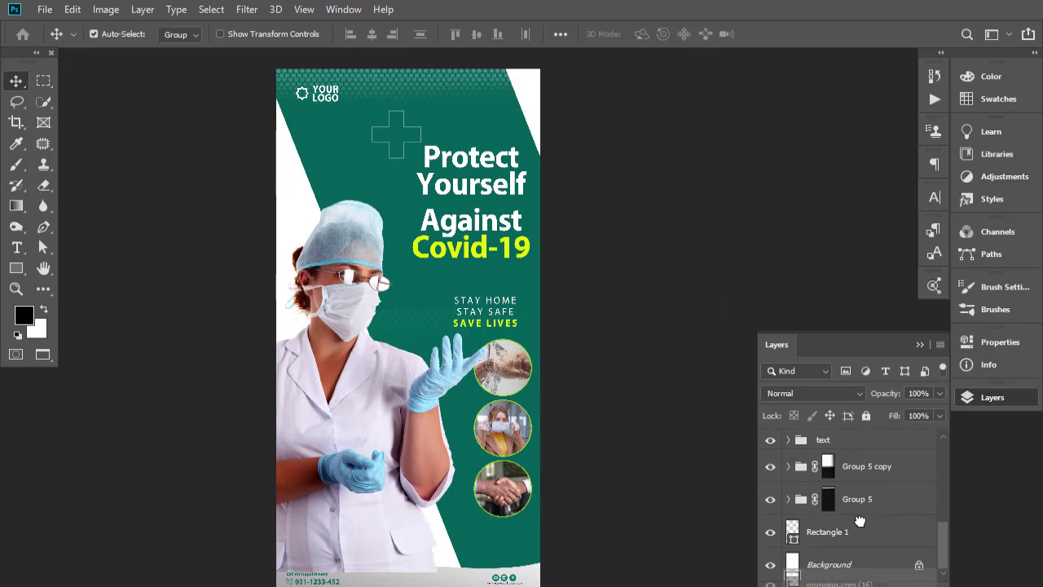
- Move the pngwing.com (16) layer between Group 5 and Rectangle 1, then zoom to check
{"action": "left_click_drag", "start_coordinate": [860, 521], "coordinate": [858, 515]}
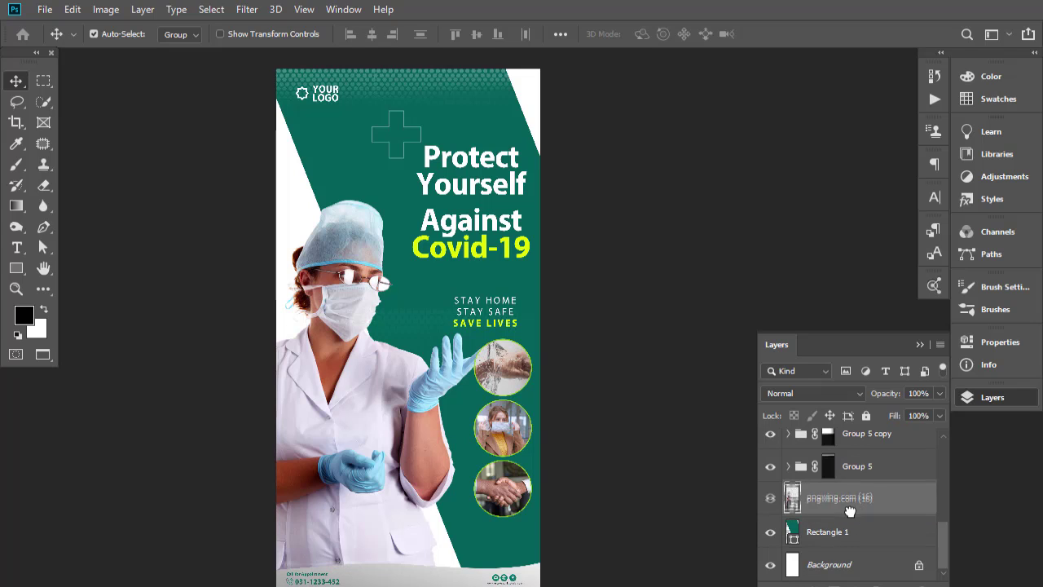
{"action": "key", "text": "ctrl"}
{"action": "left_click", "coordinate": [426, 538]}
{"action": "left_click", "coordinate": [408, 489]}
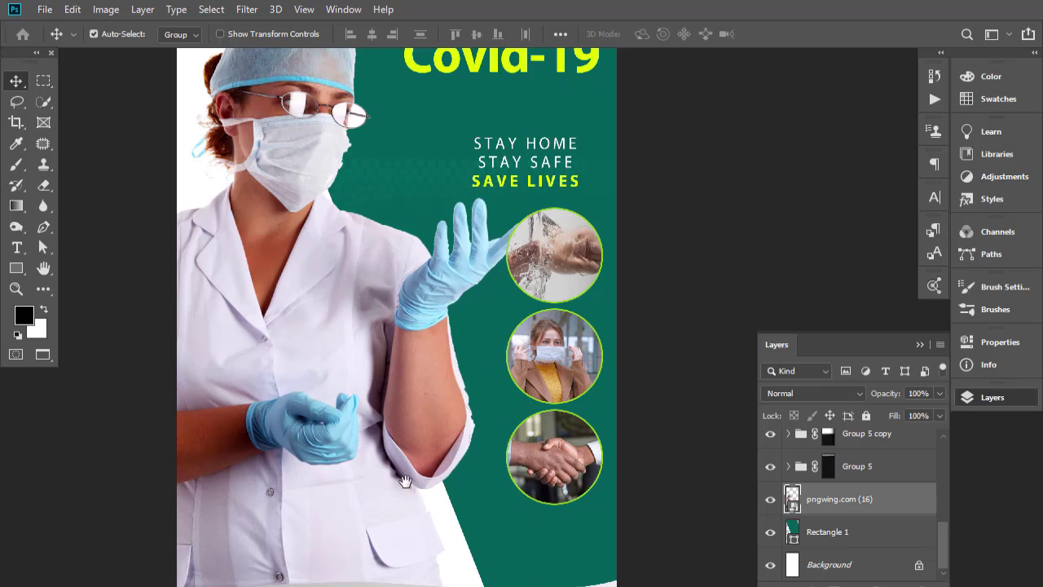
{"action": "left_click", "coordinate": [391, 450], "text": "alt"}
{"action": "left_click", "coordinate": [391, 451], "text": "alt"}
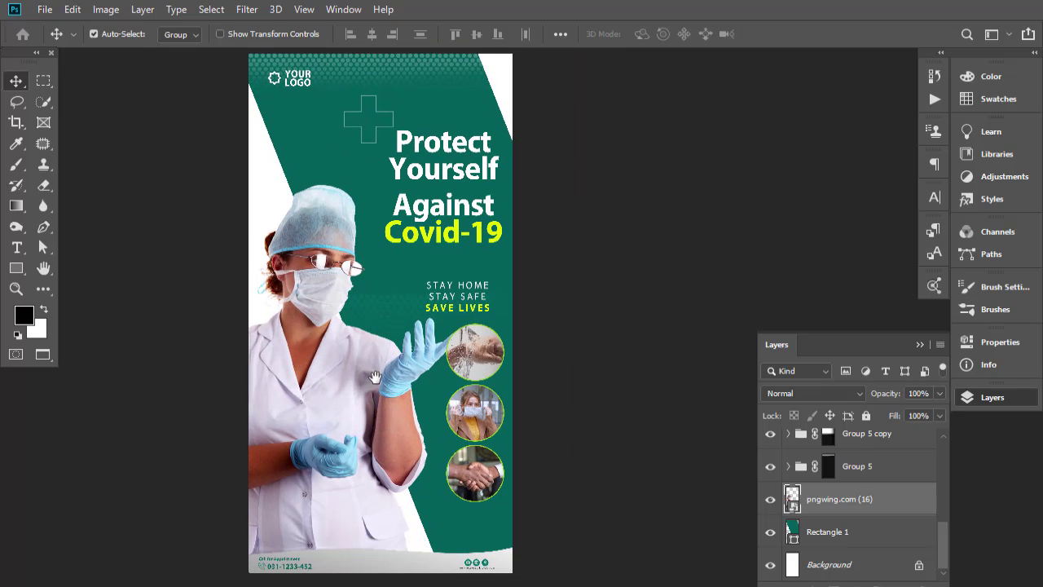